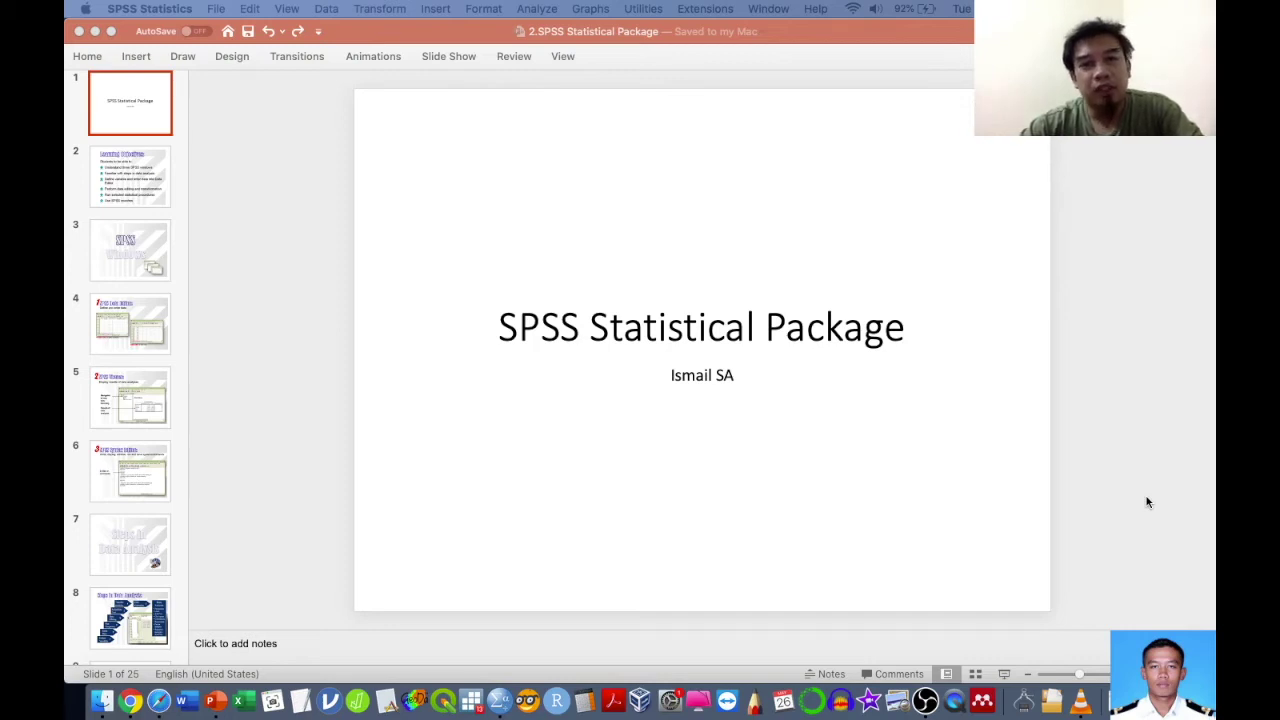
Step: Show the Learning Objectives slide of the SPSS Statistical Package presentation
click(1088, 408)
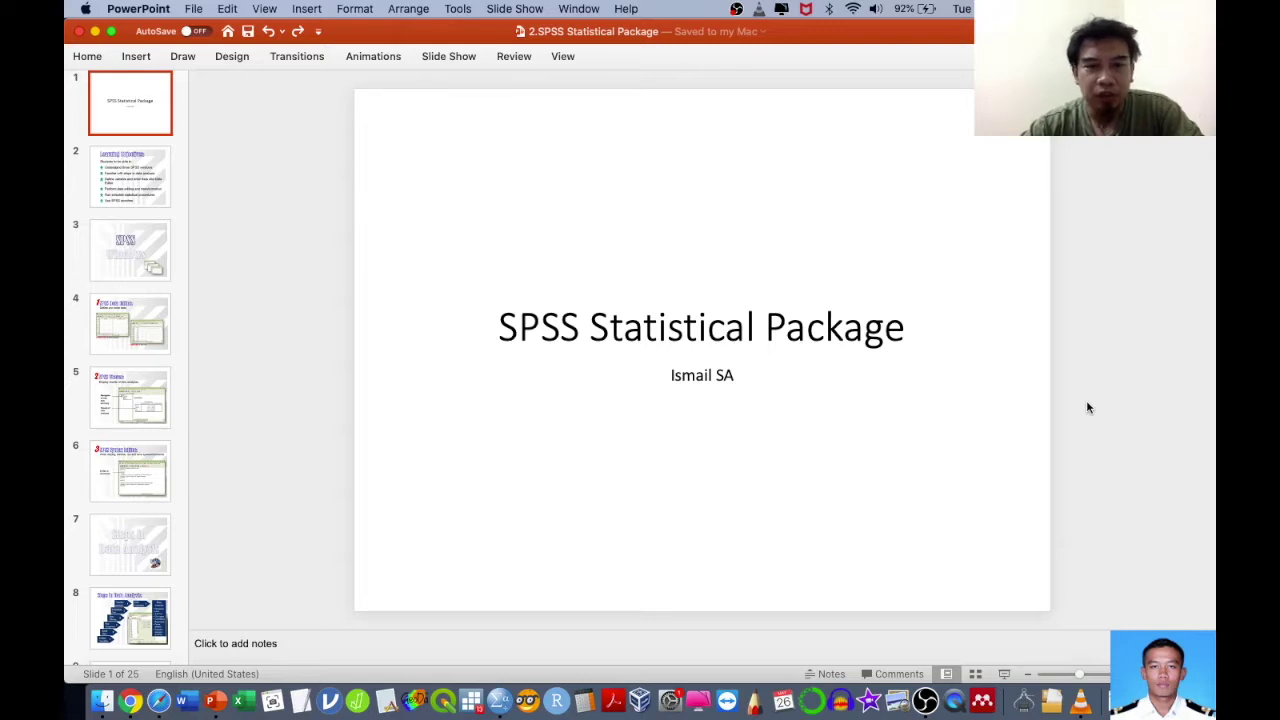
key(Down)
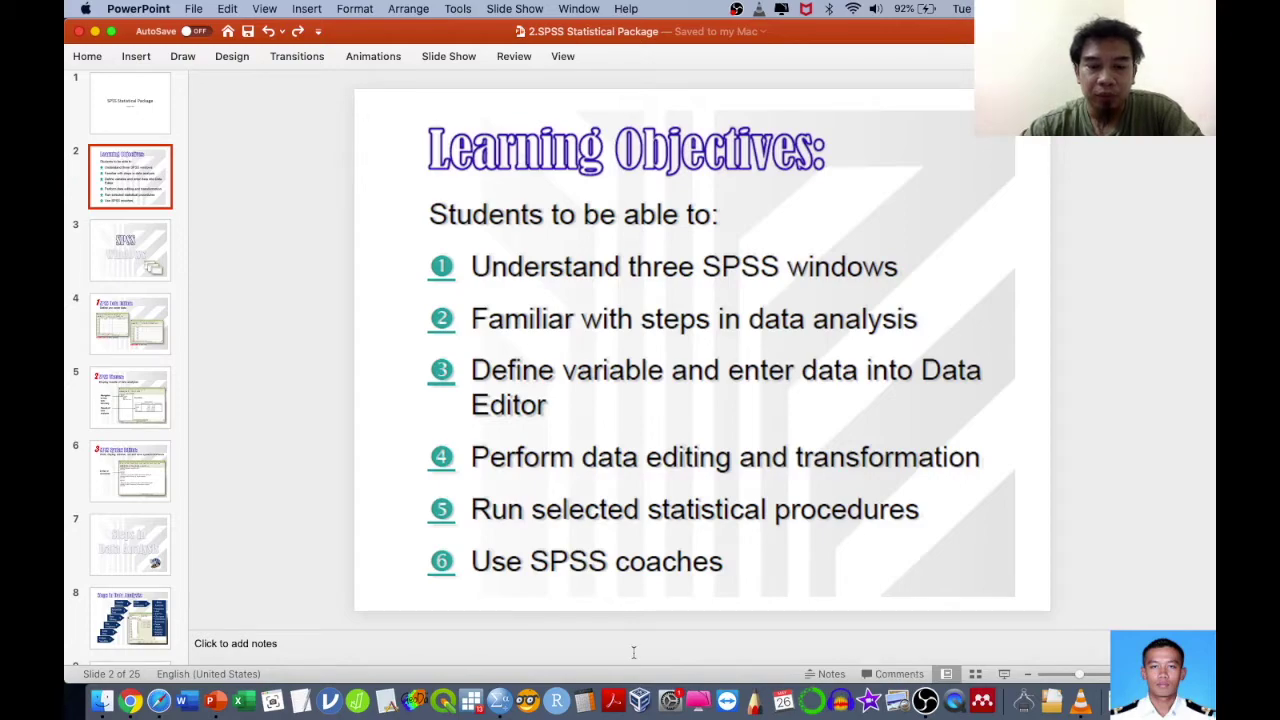
Step: Switch to SPSS Statistics and look through the rows and columns of the Data Study Kesediaan.sav dataset
click(503, 703)
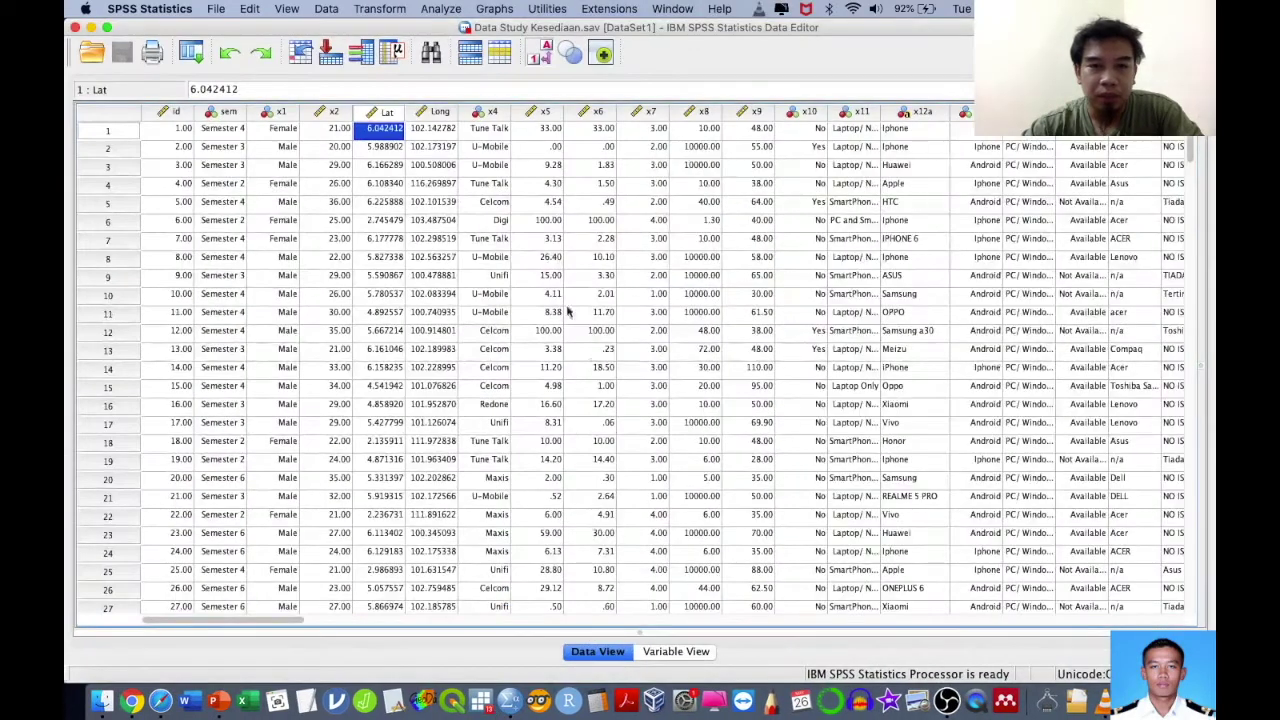
scroll(551, 262, down, 10)
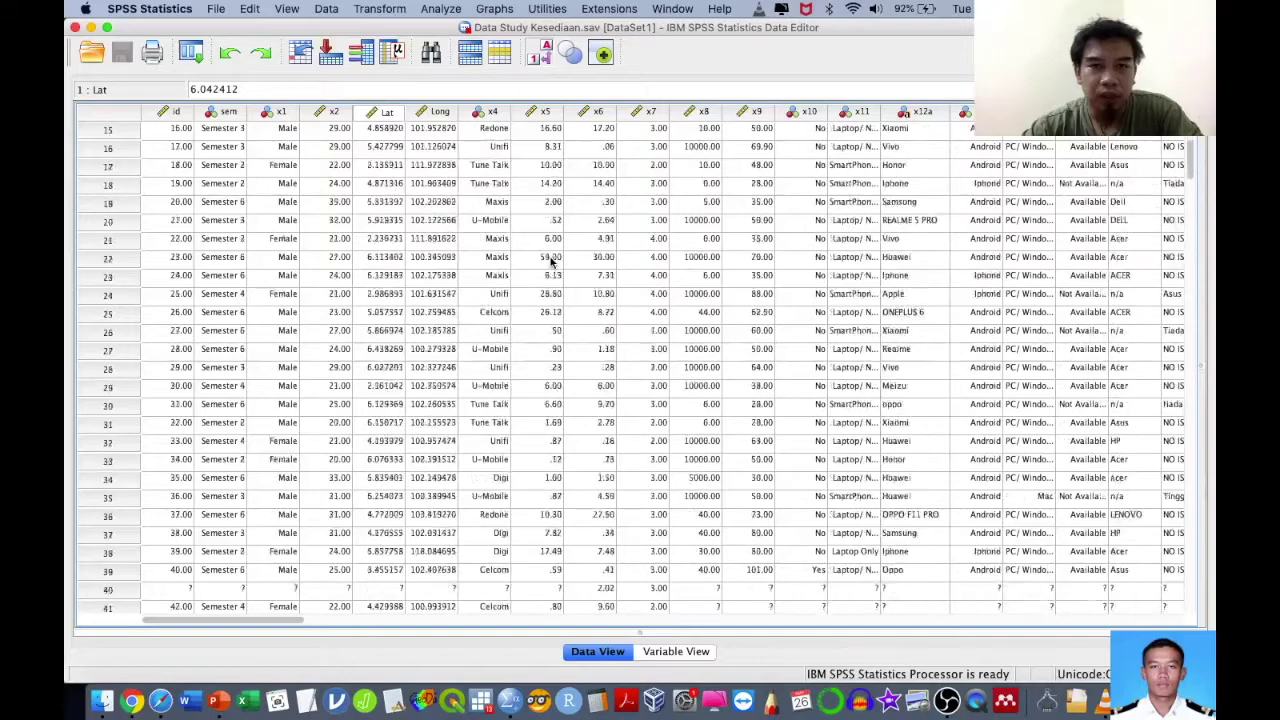
scroll(551, 262, up, 10)
scroll(551, 262, right, 3)
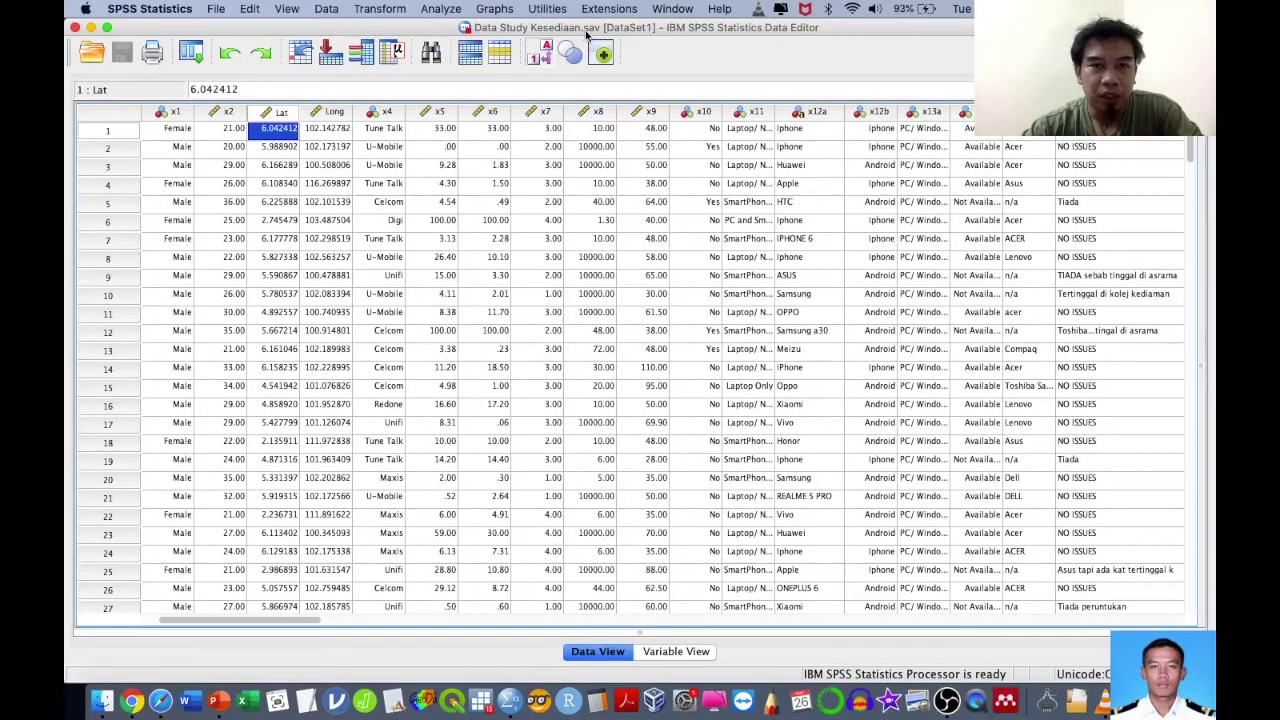
Step: Move the dataset window aside, return to PowerPoint and show the SPSS Data Editor slide
drag(305, 35, 419, 119)
click(448, 28)
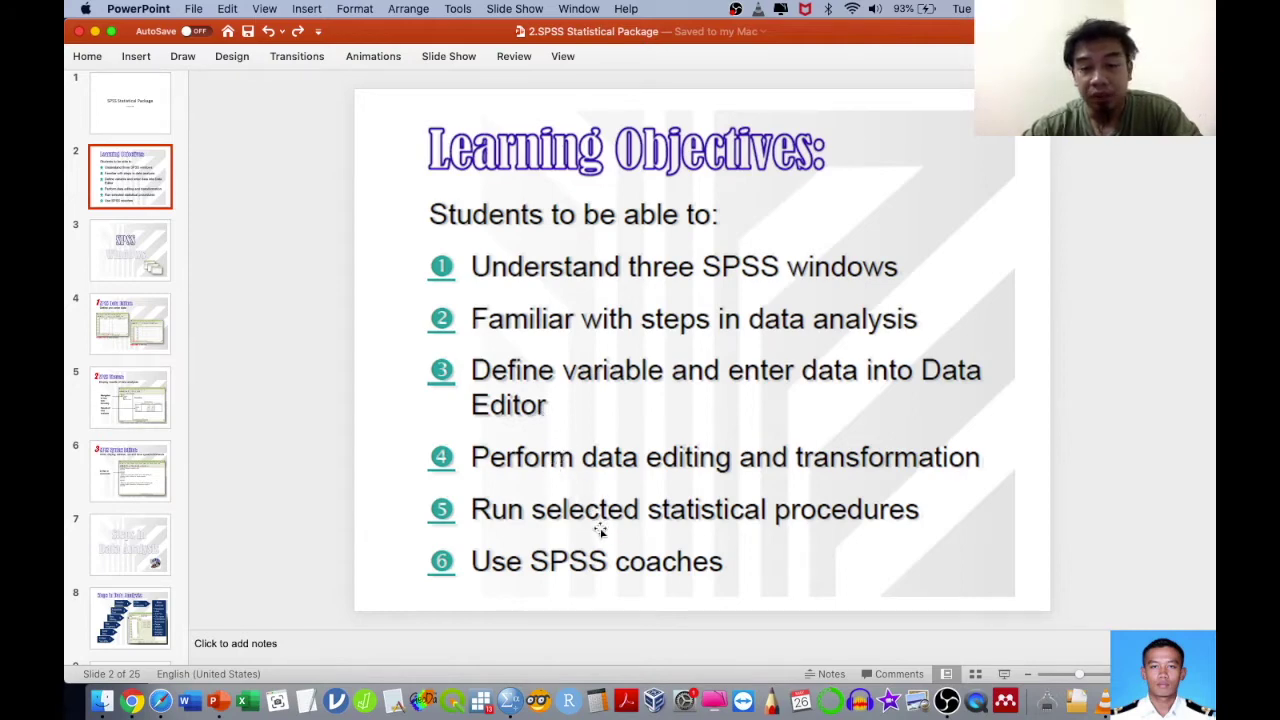
click(139, 278)
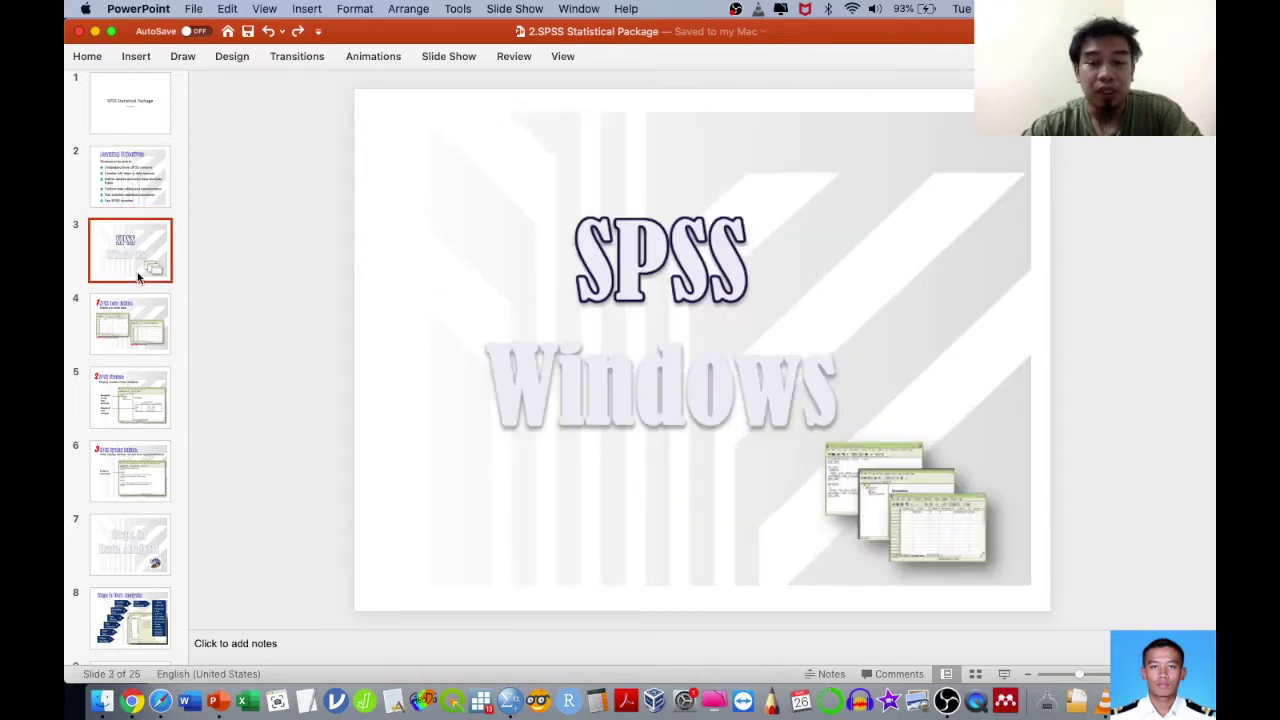
key(Down)
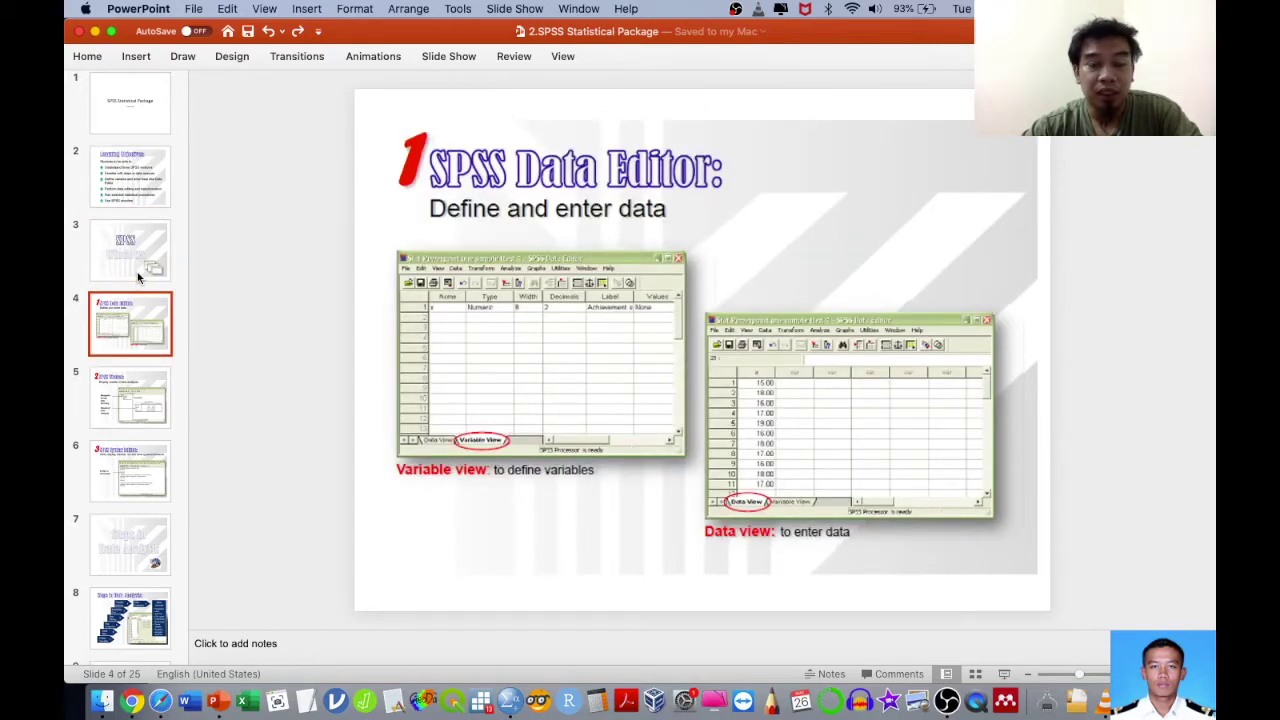
Step: Switch to SPSS Statistics and create a new empty dataset
click(509, 701)
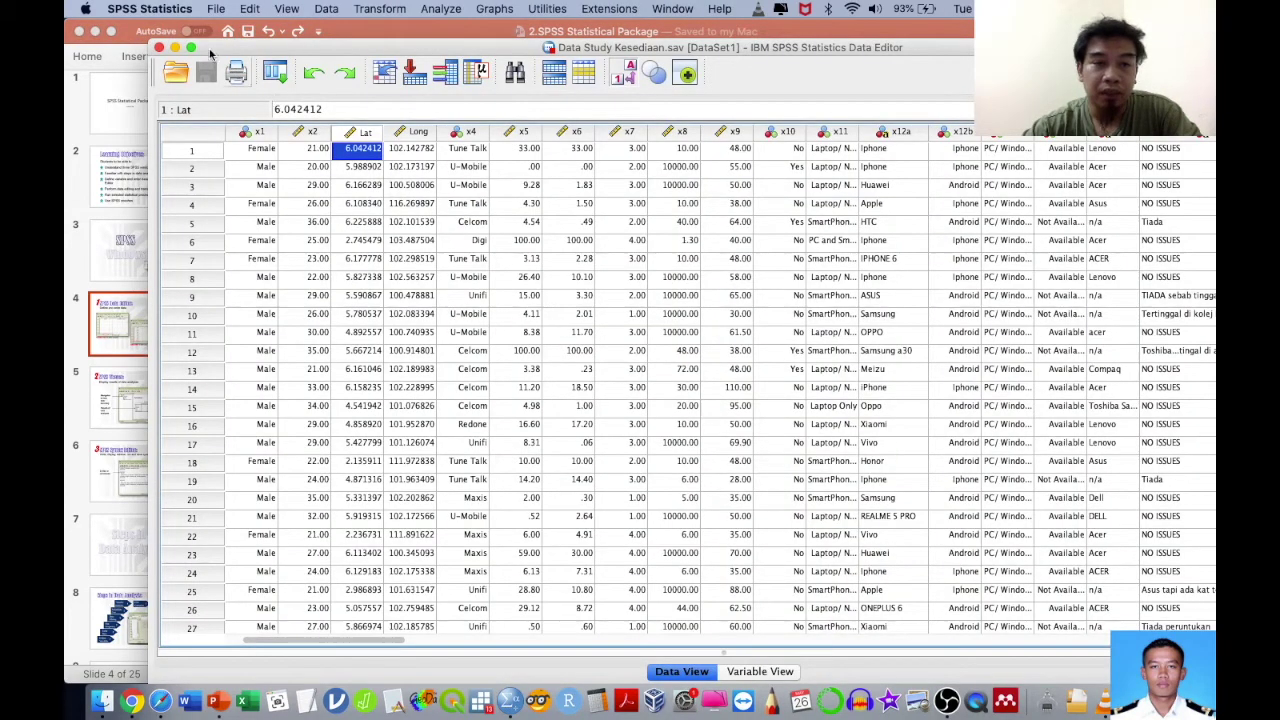
click(217, 9)
mouse_move(372, 24)
click(436, 38)
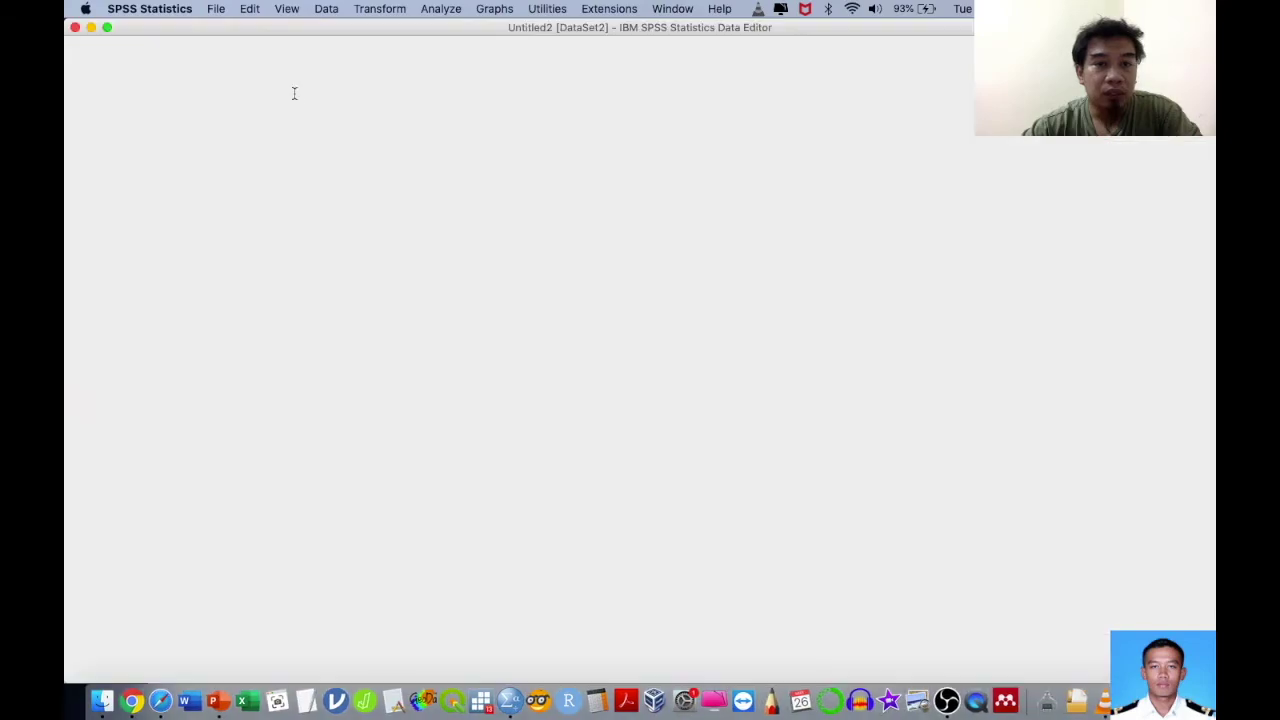
Step: Bring the Data Study Kesediaan.sav window to the front and minimize it
key(ctrl+Up)
click(400, 126)
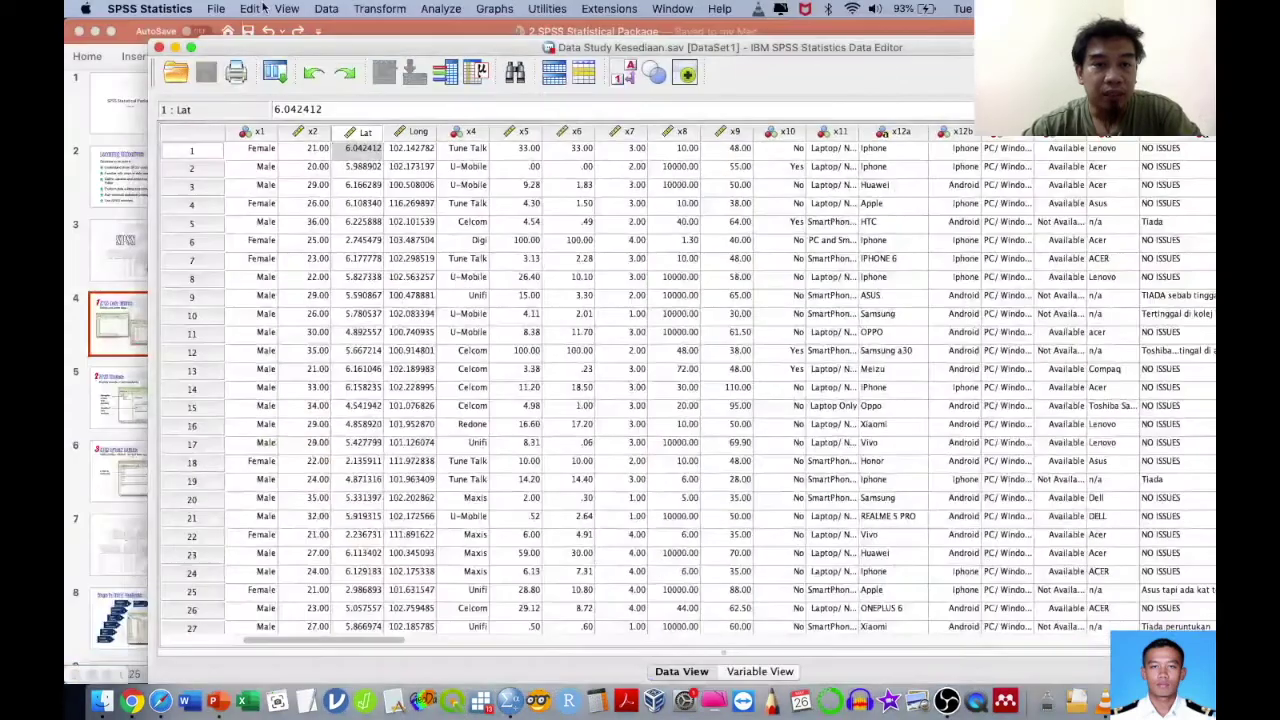
click(174, 48)
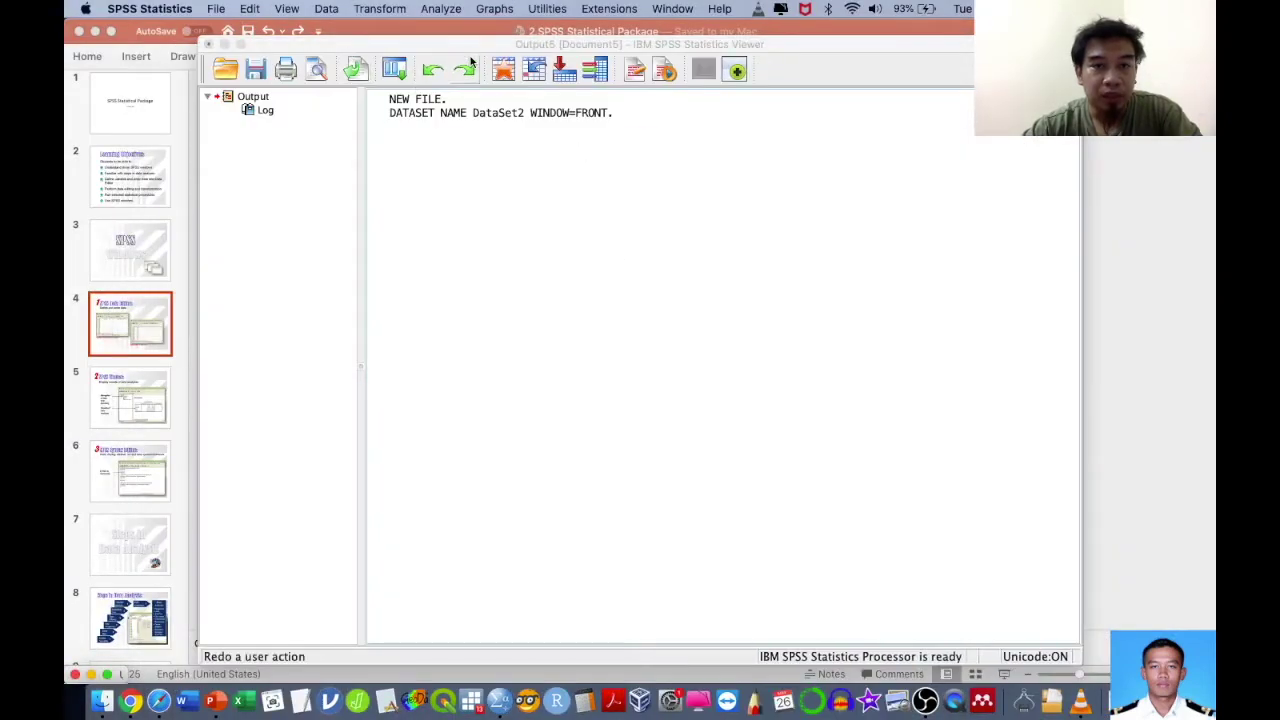
Step: Close the output viewer window without saving its contents
drag(509, 50, 501, 153)
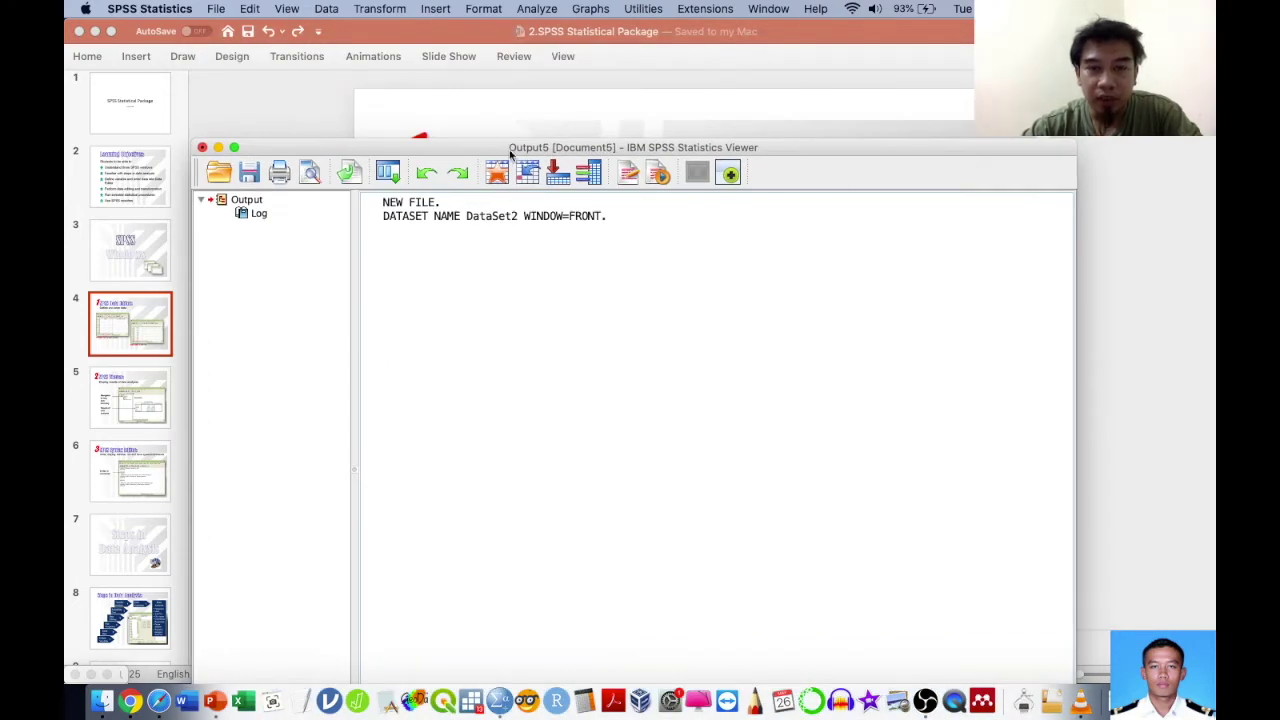
click(202, 148)
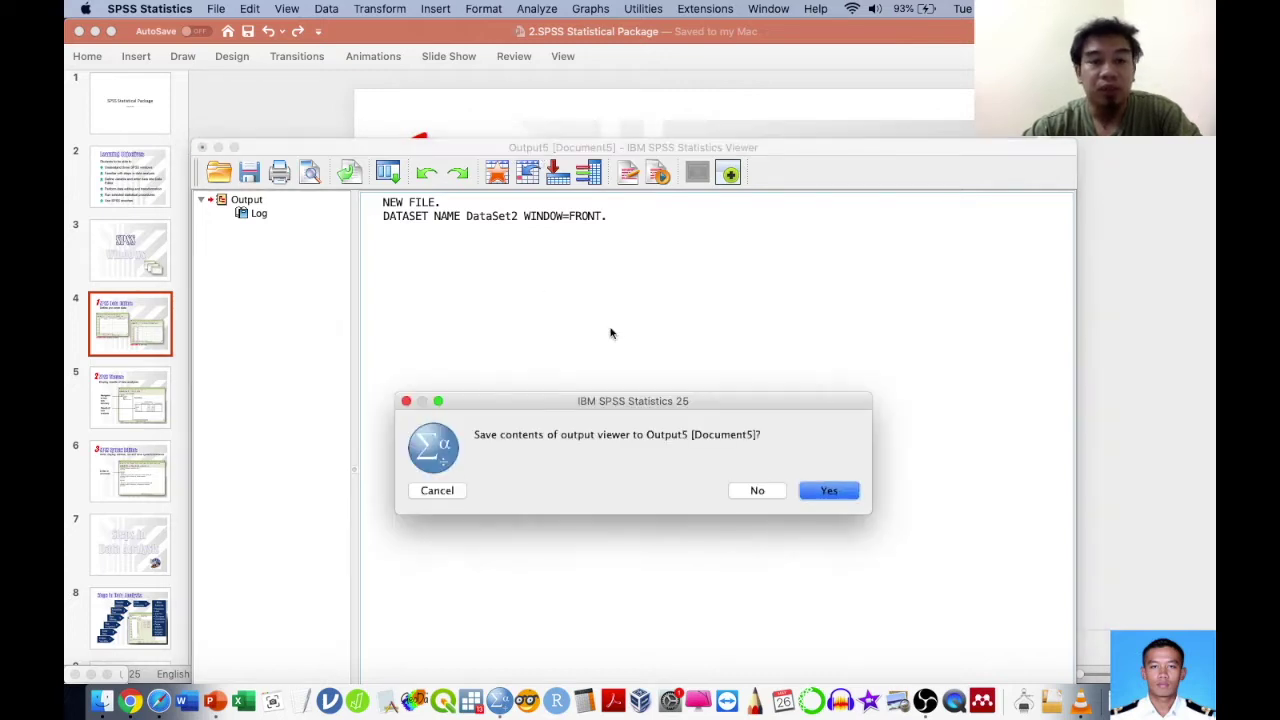
click(766, 489)
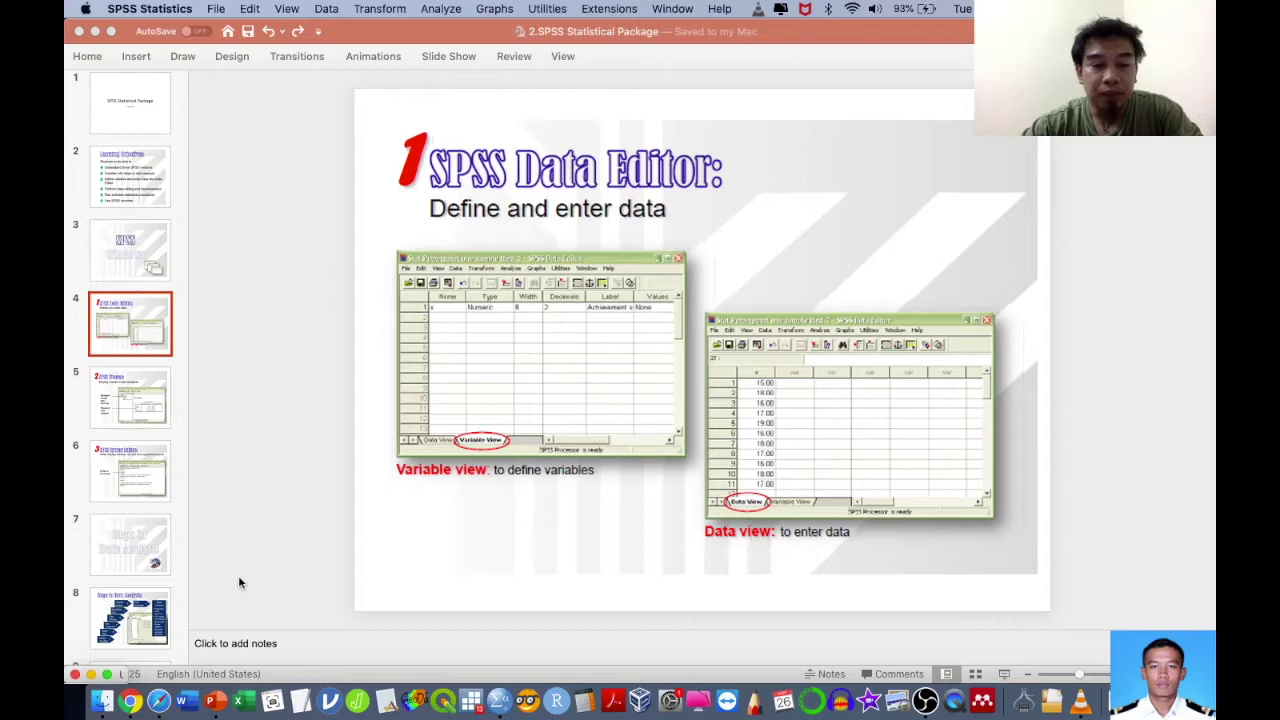
Step: Enlarge the empty dataset's data editor window so it covers most of the slide area
drag(128, 664, 971, 134)
drag(866, 146, 1027, 88)
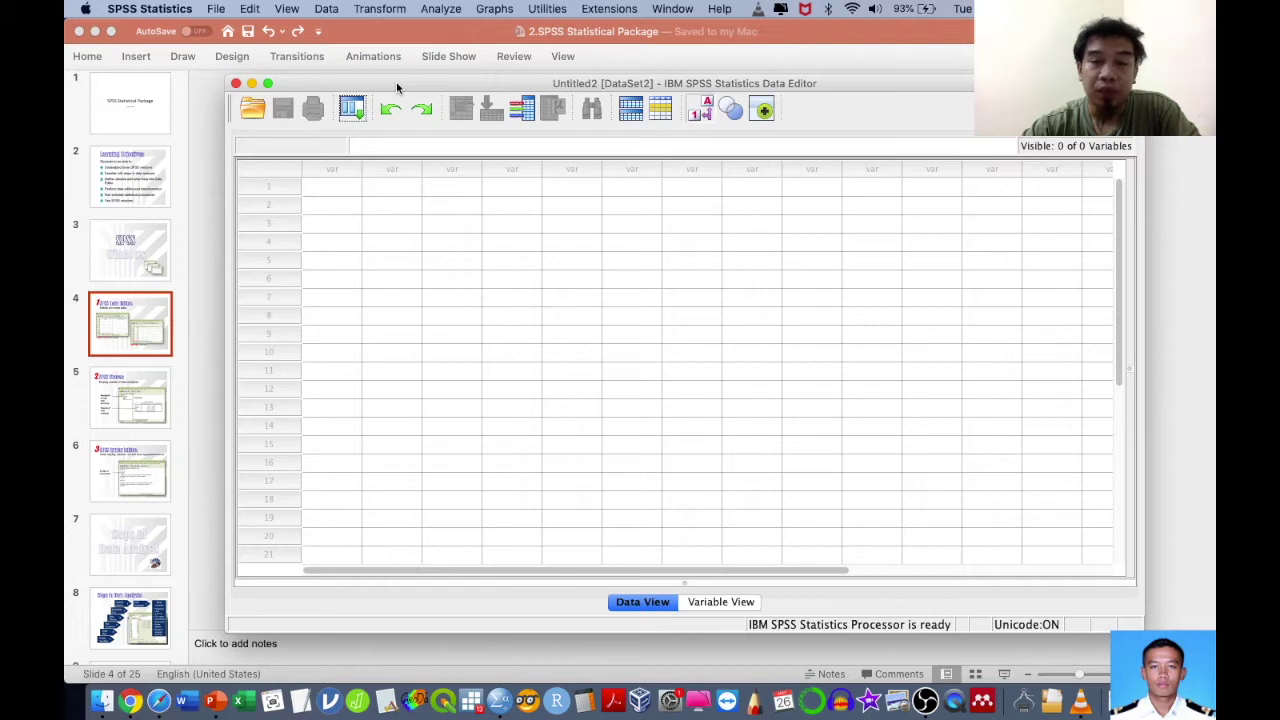
Step: Review the SPSS Data Editor slide in PowerPoint and bring the empty dataset's window back to the front
click(416, 38)
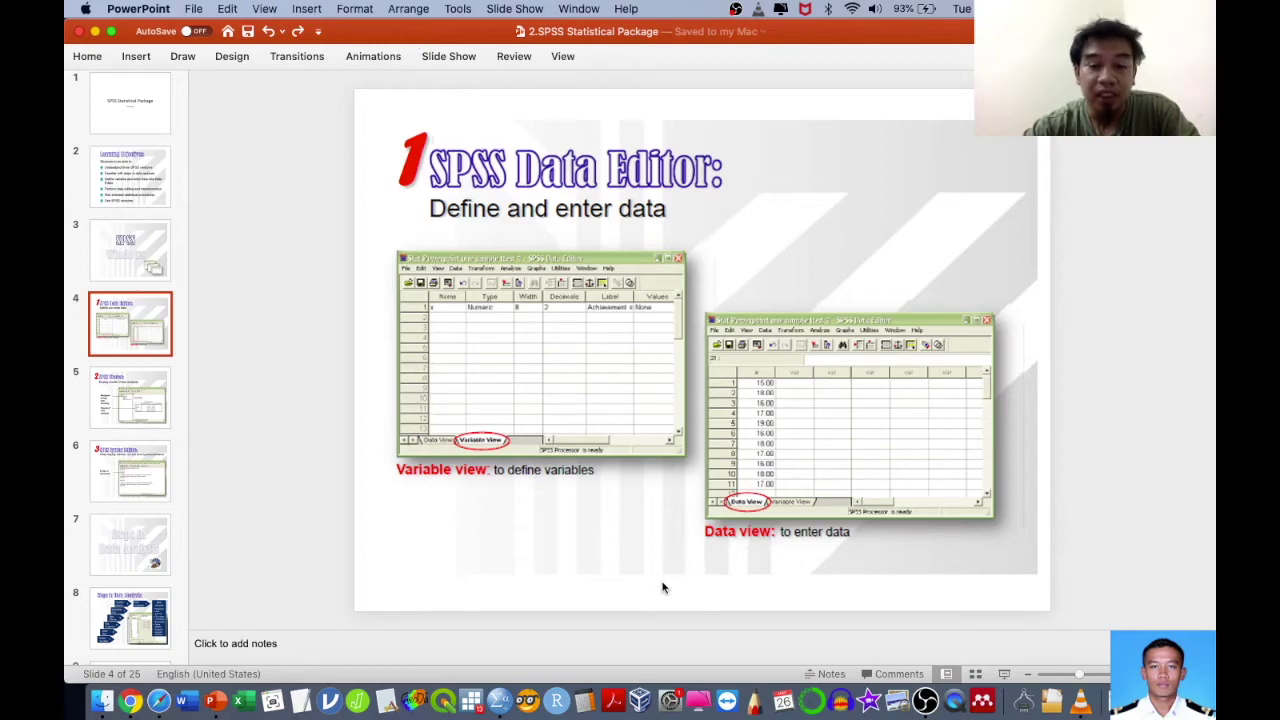
key(ctrl+Up)
click(780, 314)
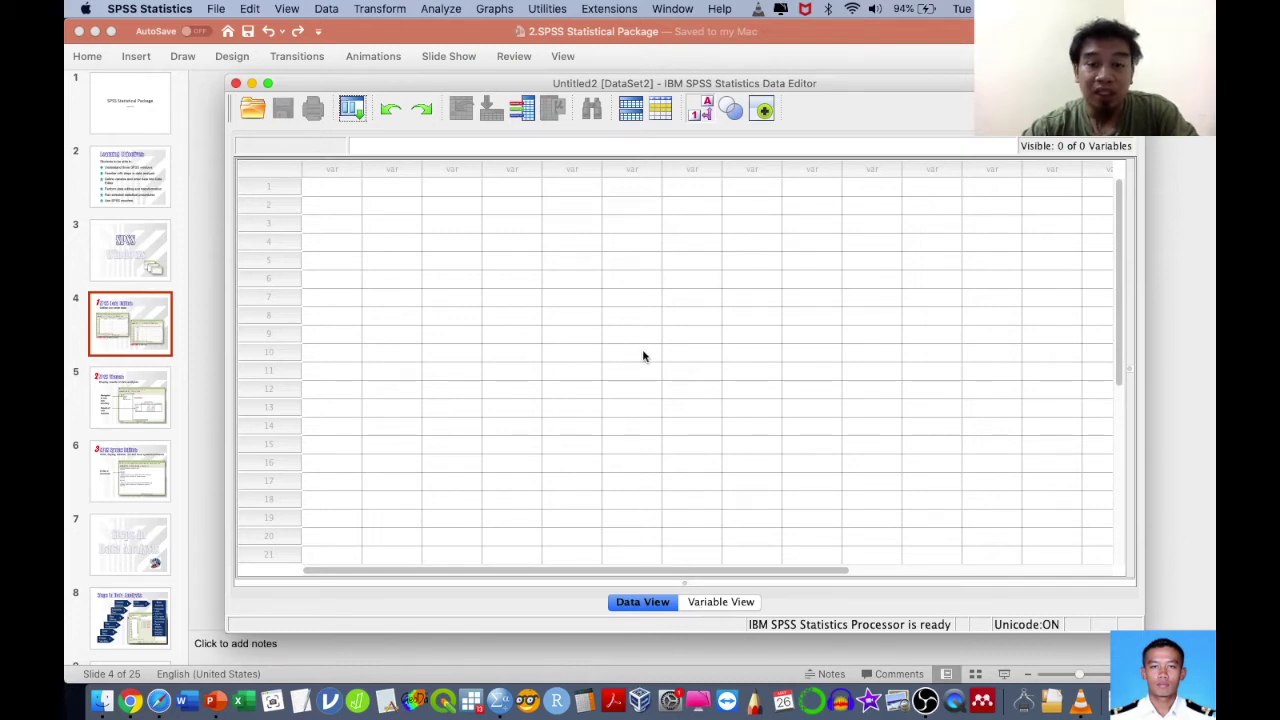
Step: Define a first variable named gender in the Variable View of the empty dataset
click(703, 605)
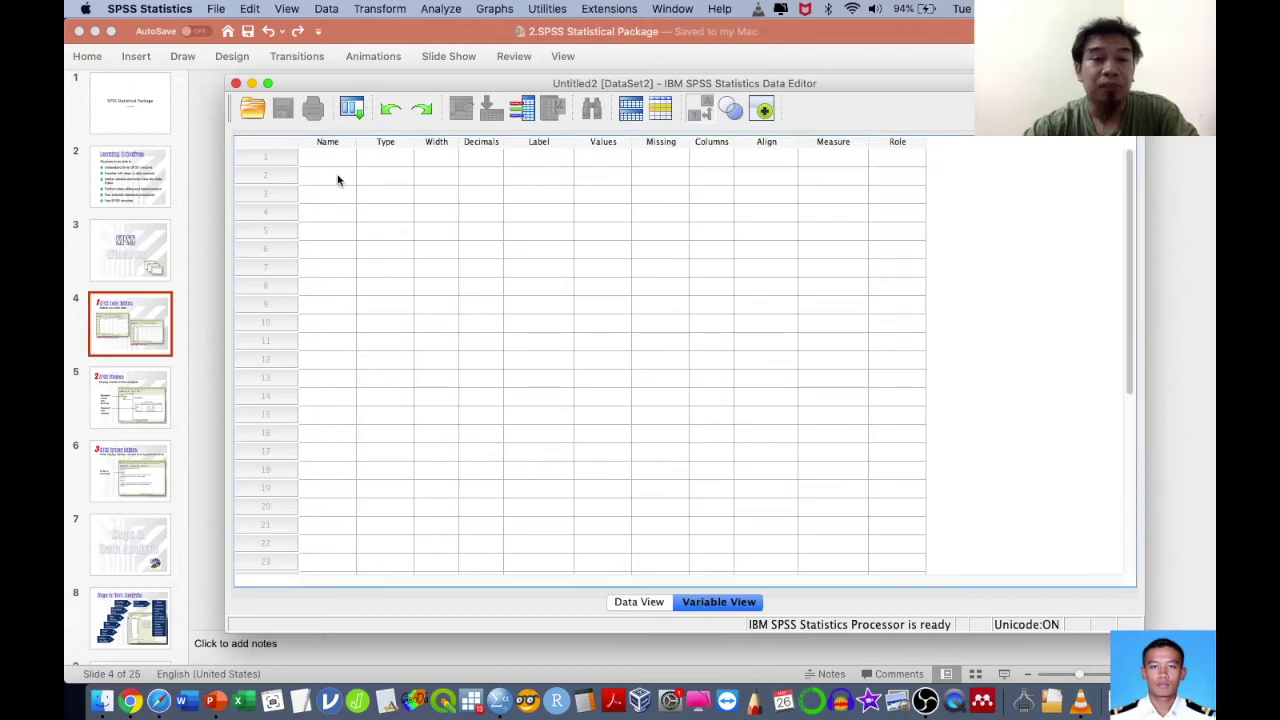
click(337, 158)
text(gender)
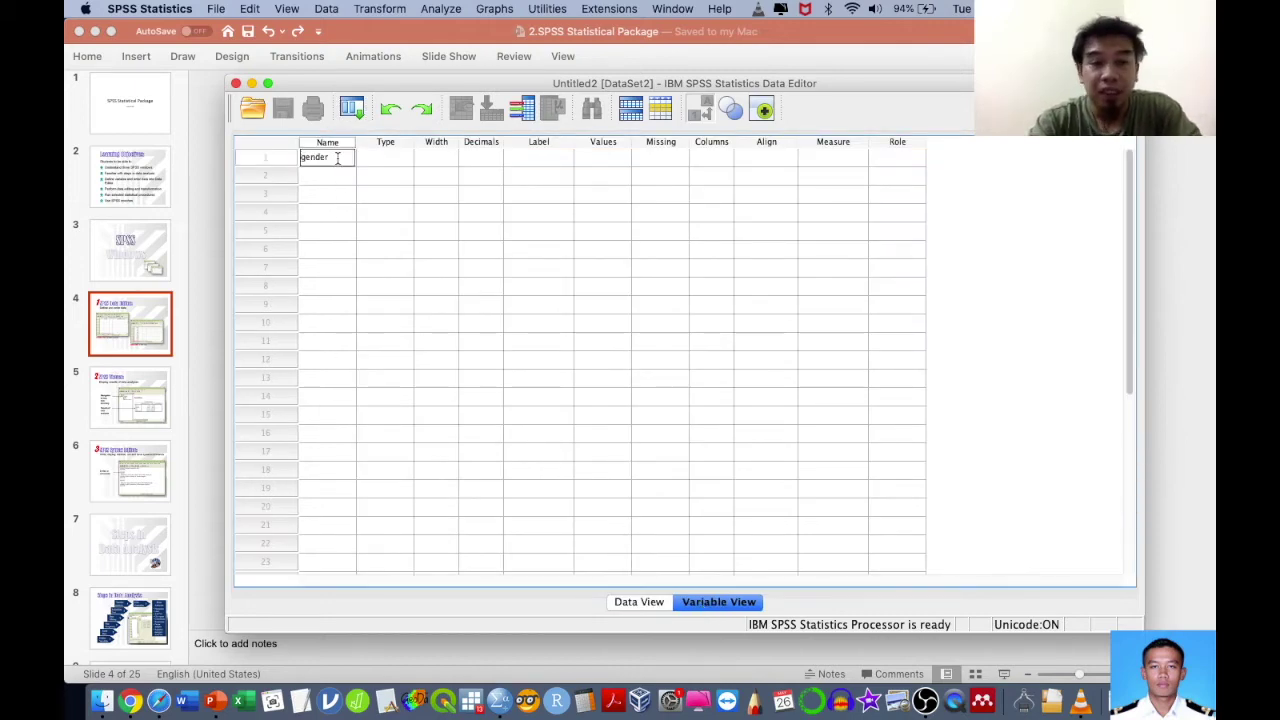
key(Return)
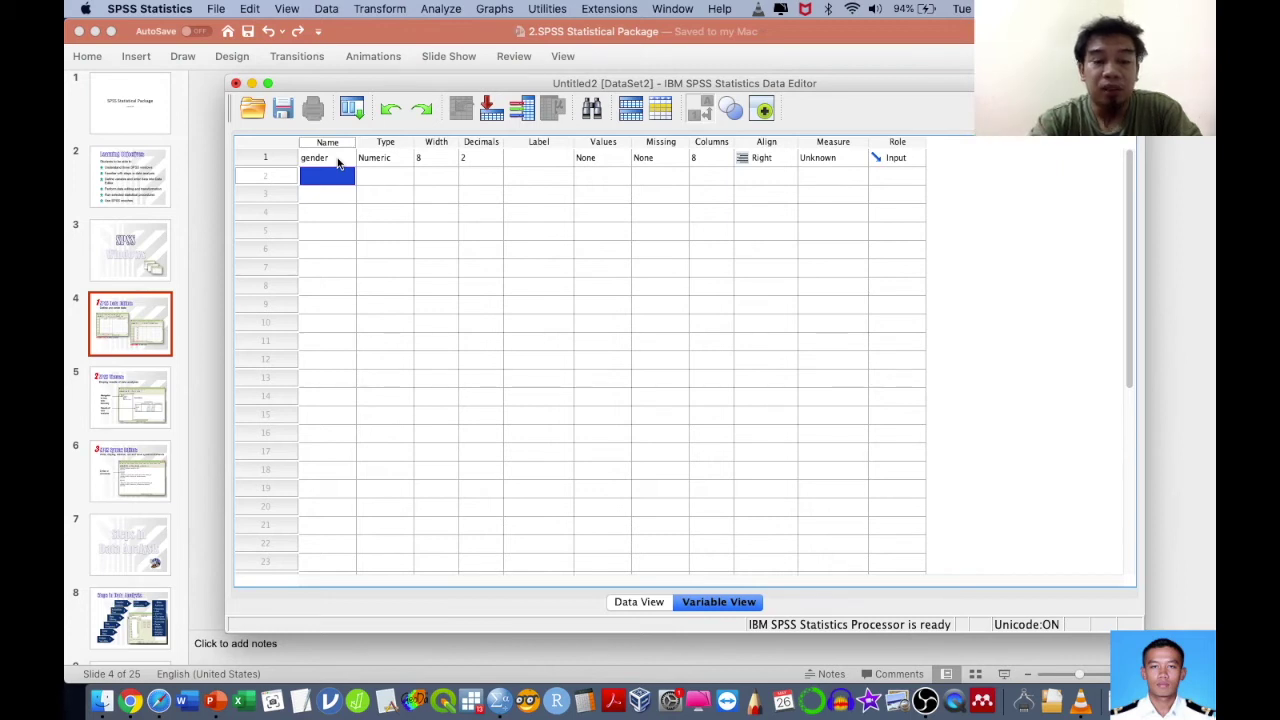
Step: Define a second variable named status with the label Health Status
text(status)
key(Tab)
key(Tab)
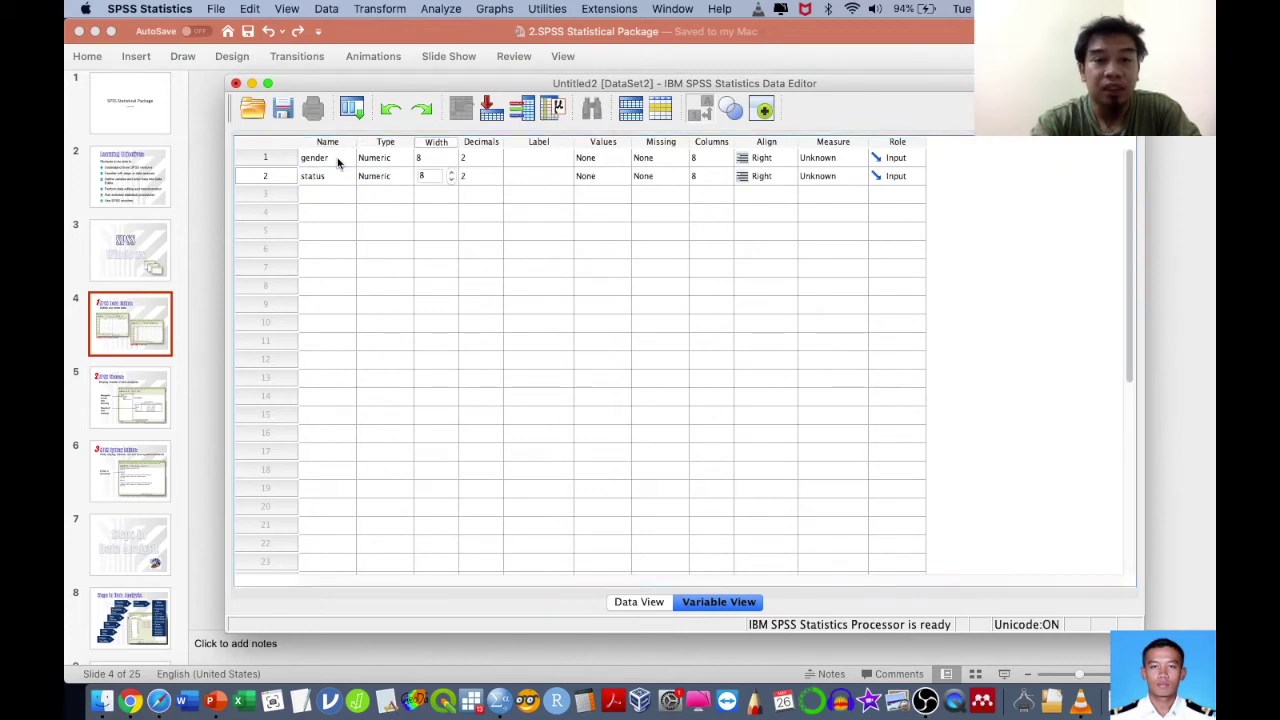
key(Tab)
key(Tab)
text(Health Status)
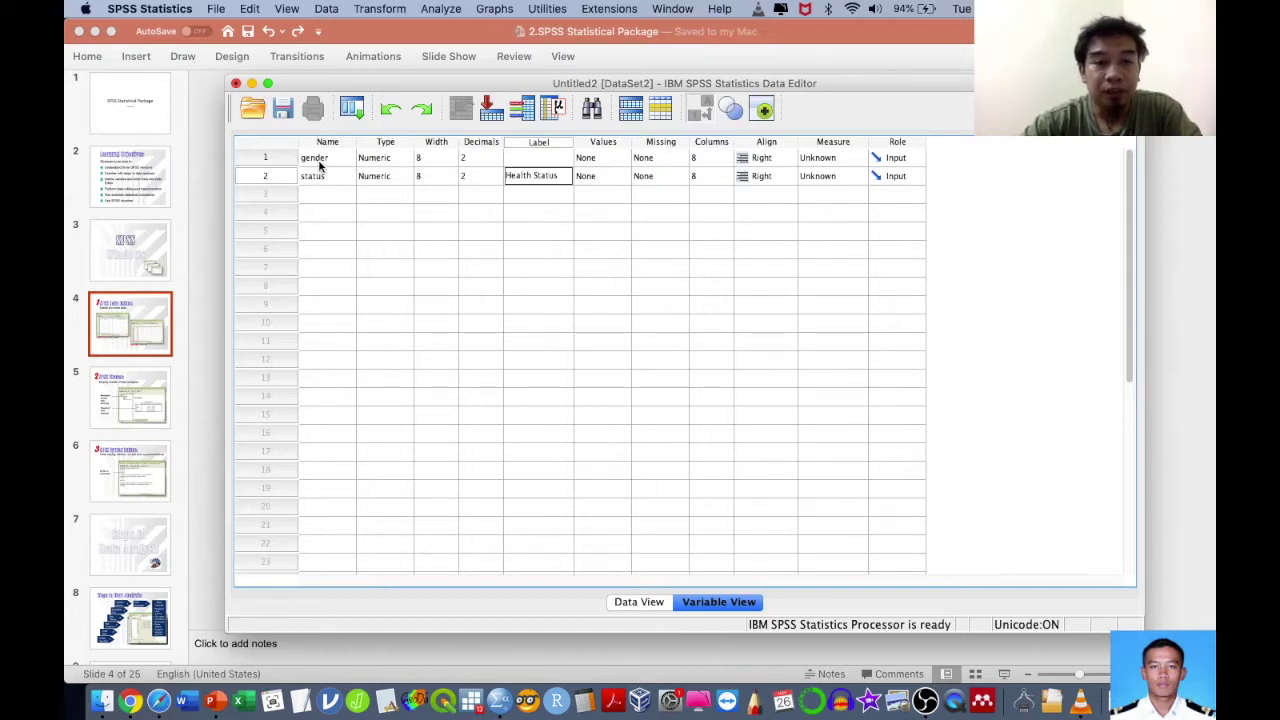
Step: Set the data editor's font size to 18
click(325, 159)
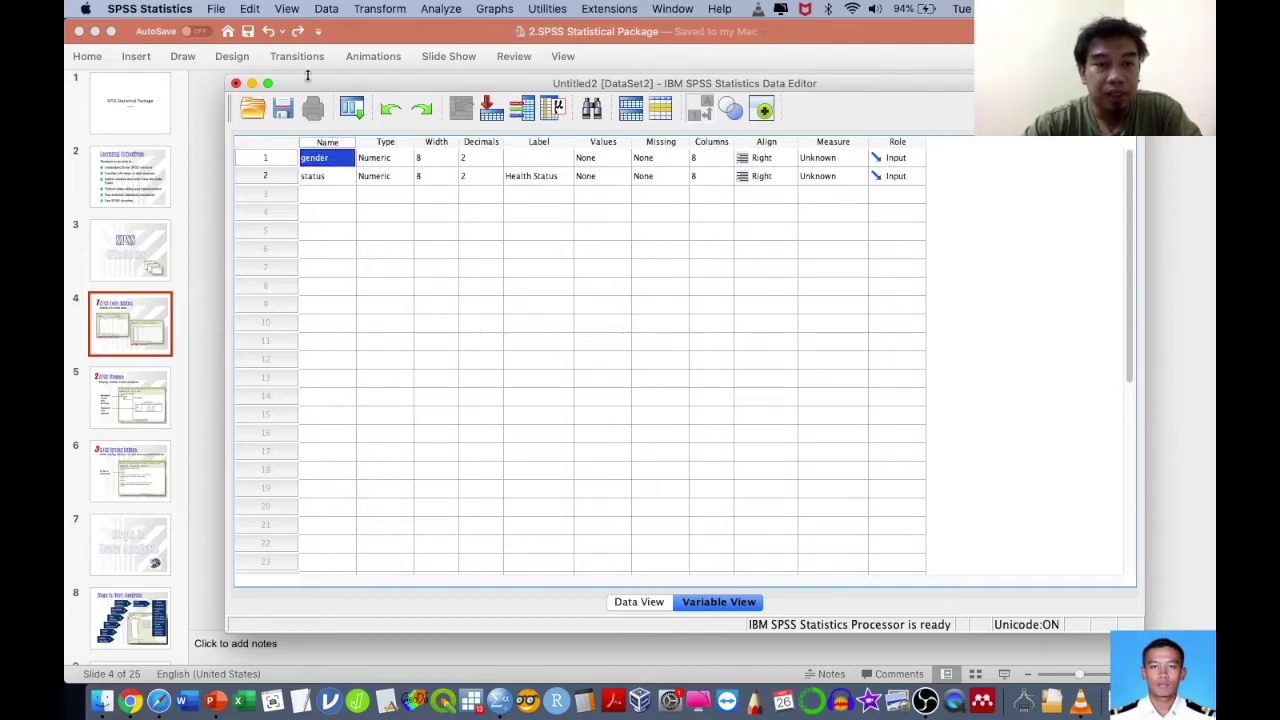
click(289, 9)
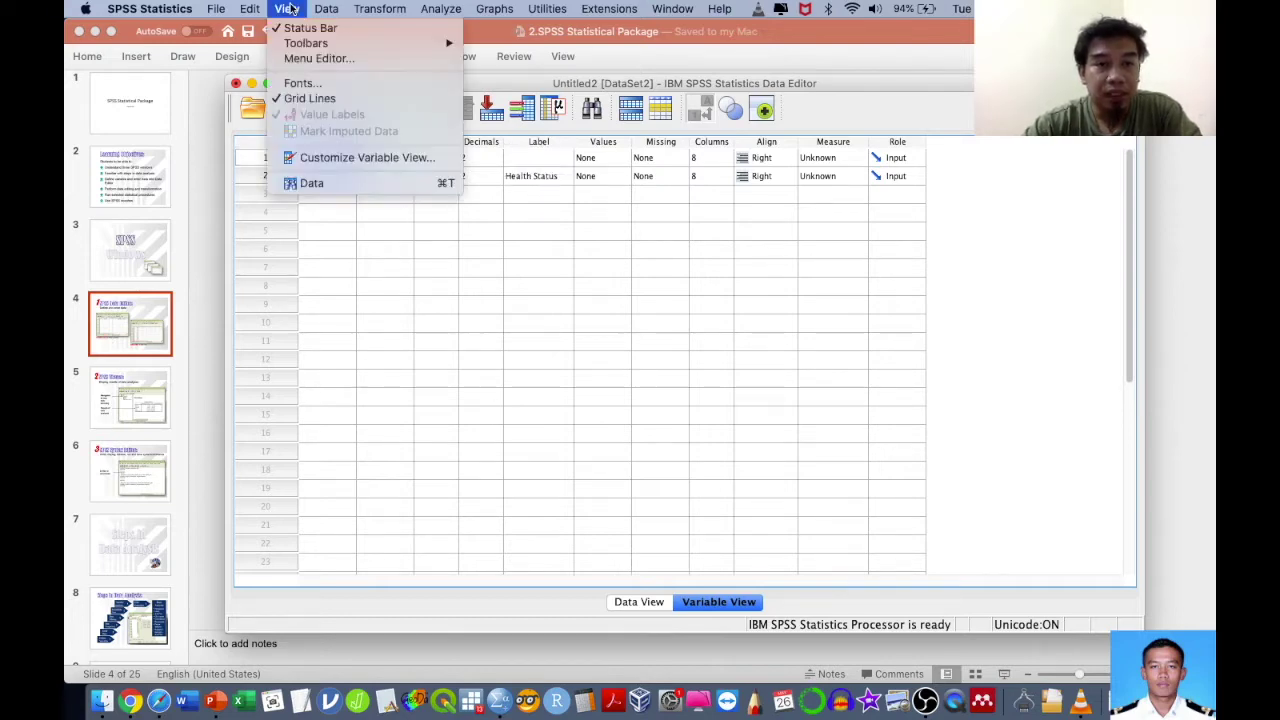
click(305, 83)
click(848, 441)
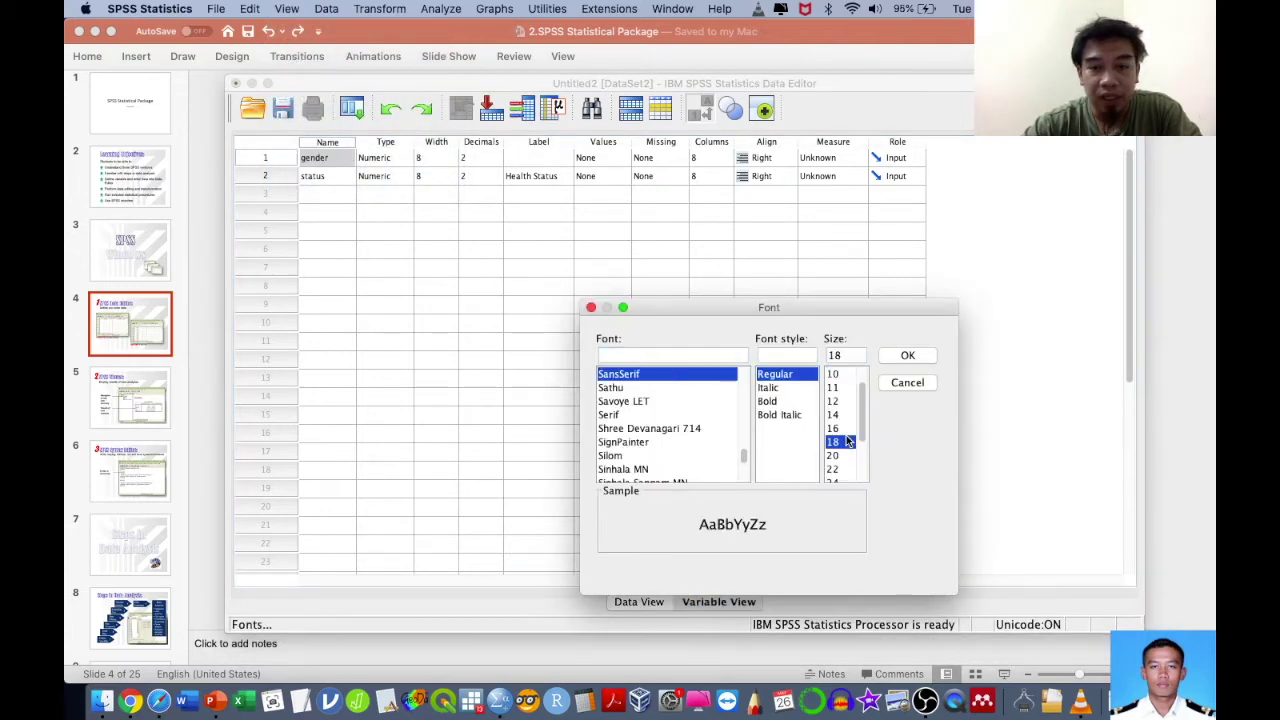
click(905, 356)
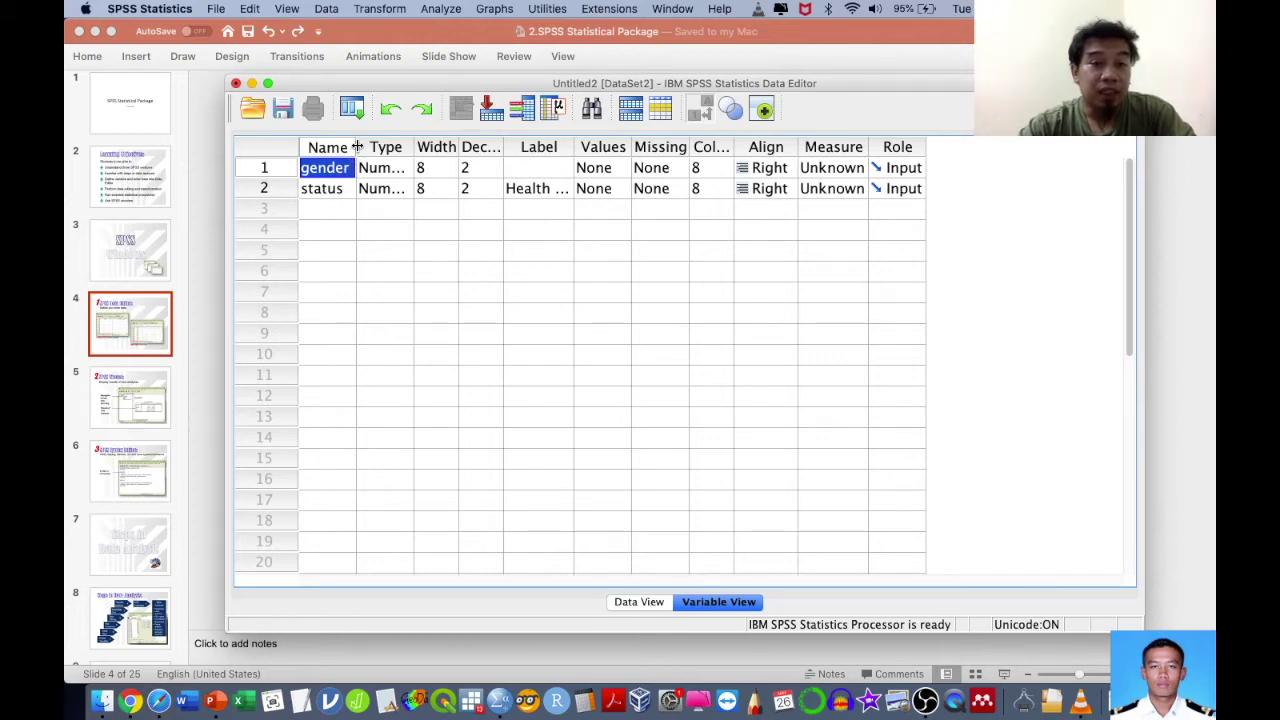
Step: Widen the Name column and rename the gender variable as x1
drag(357, 147, 379, 147)
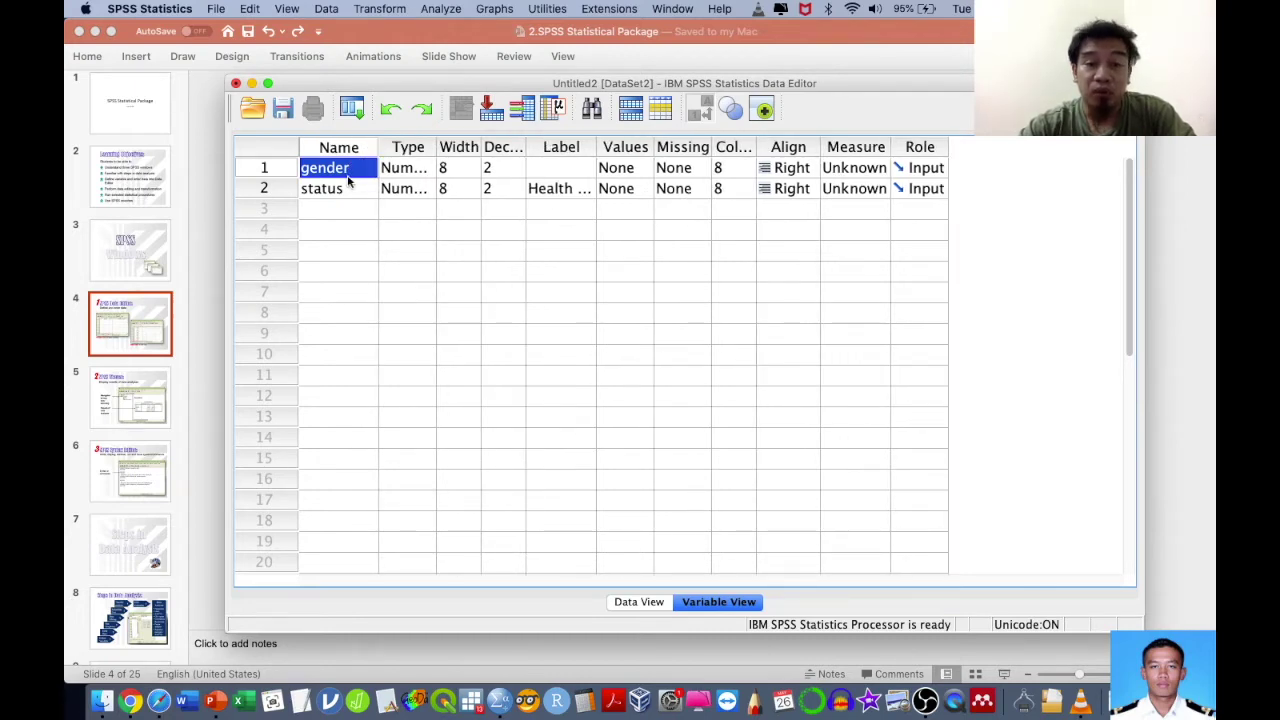
double_click(339, 167)
double_click(339, 167)
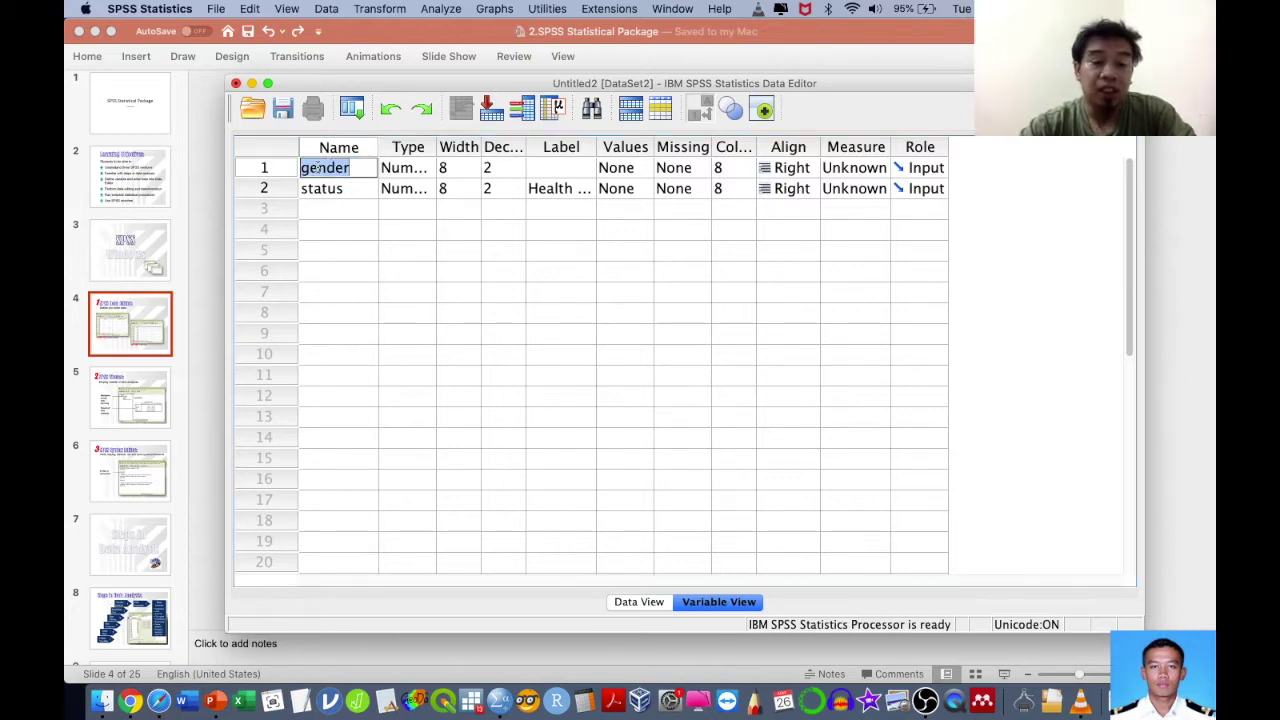
text(ax1)
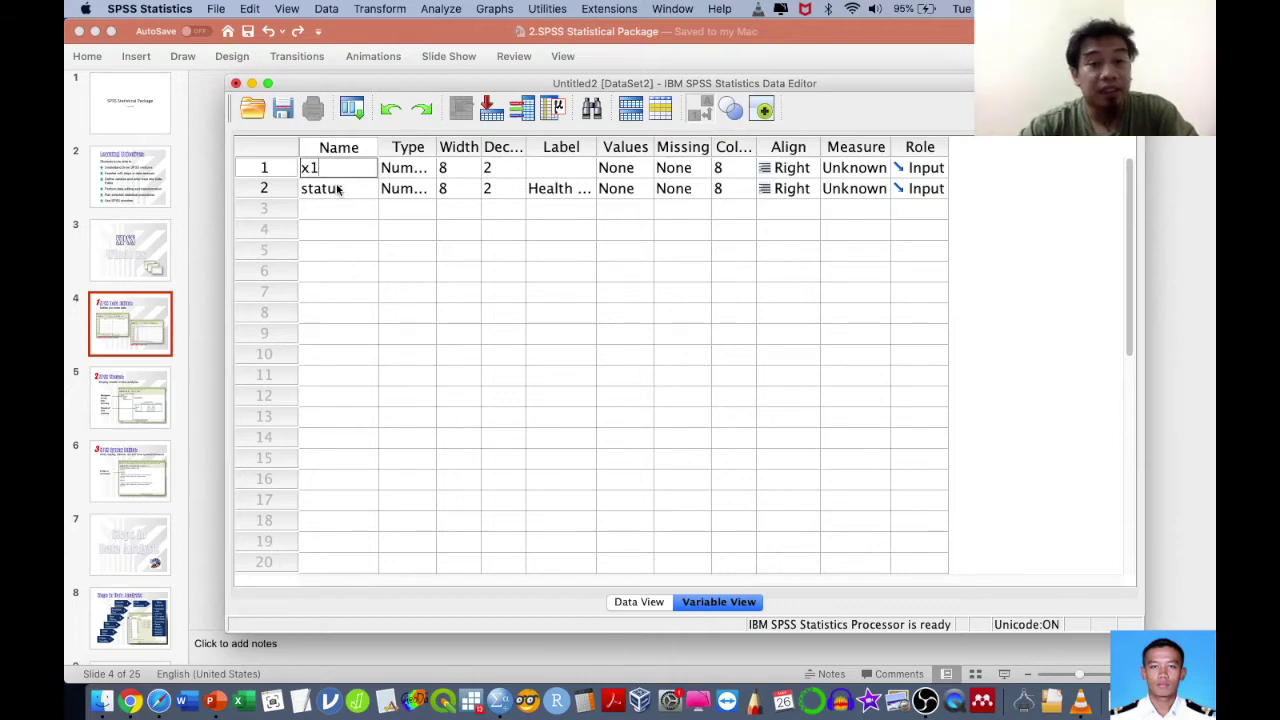
Step: Rename the status variable as y
click(337, 188)
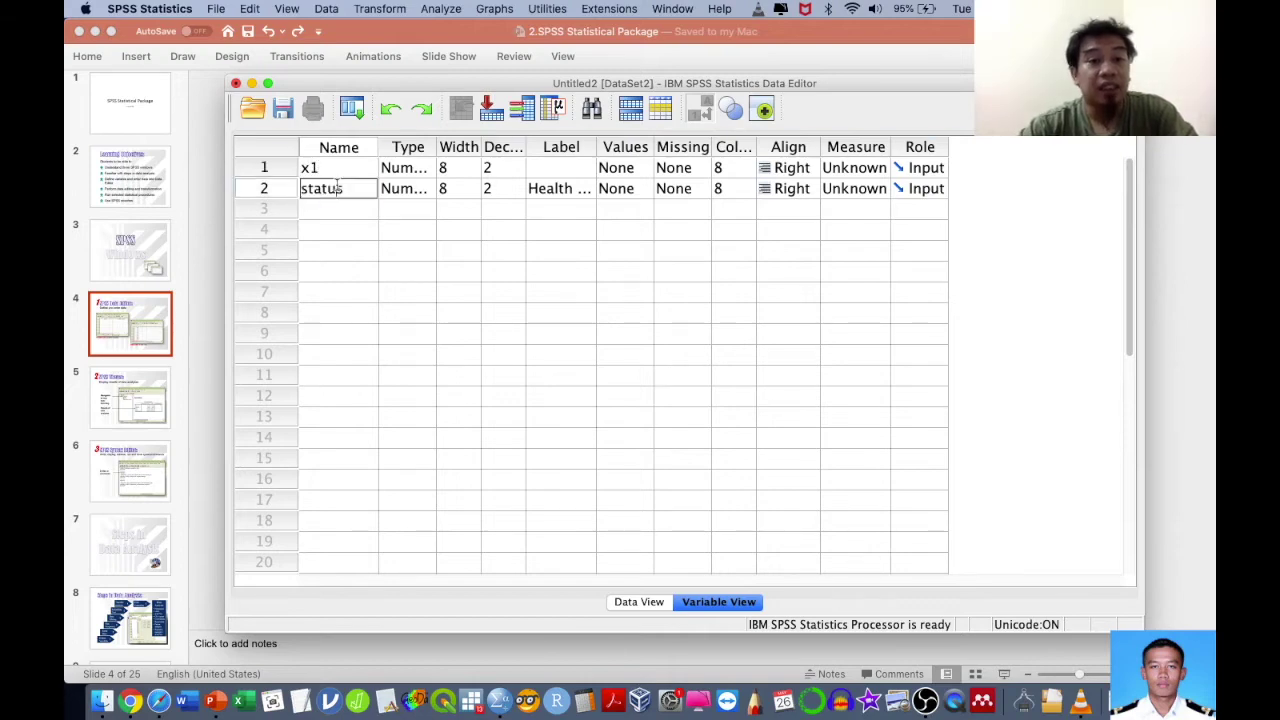
double_click(337, 188)
text(y)
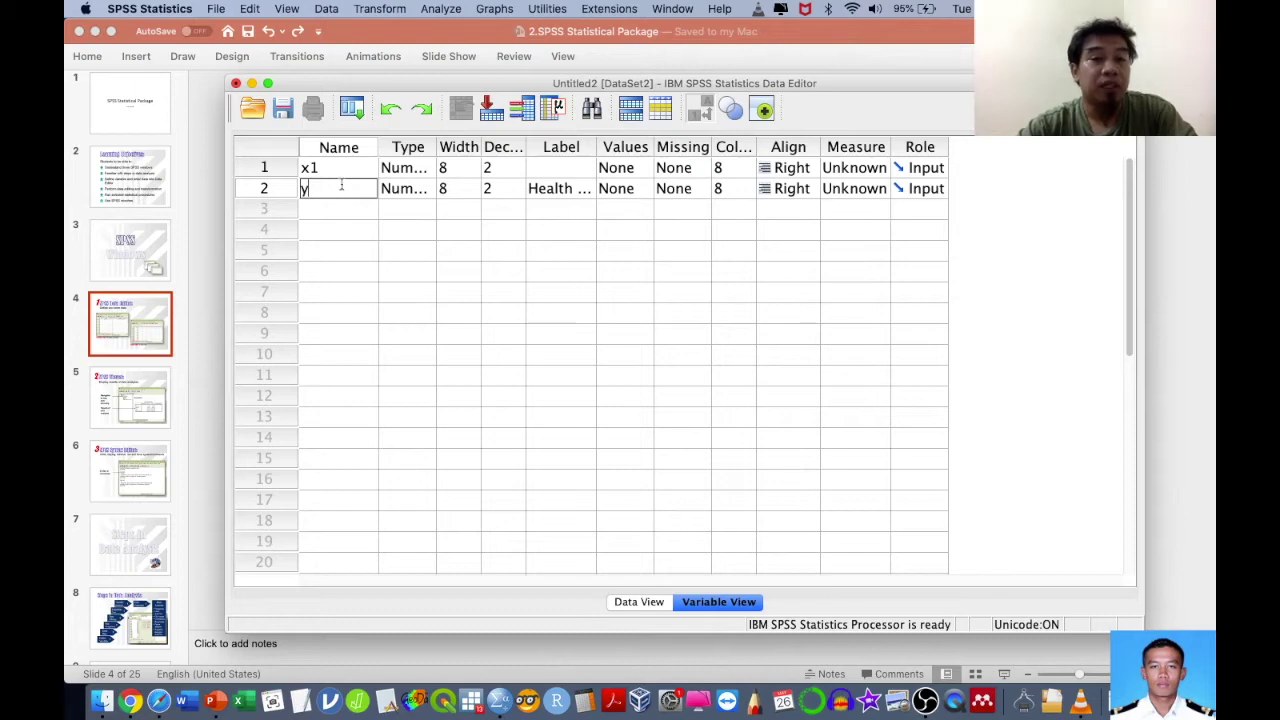
Step: Widen the Label column and give variable x1 the label Gender
click(563, 172)
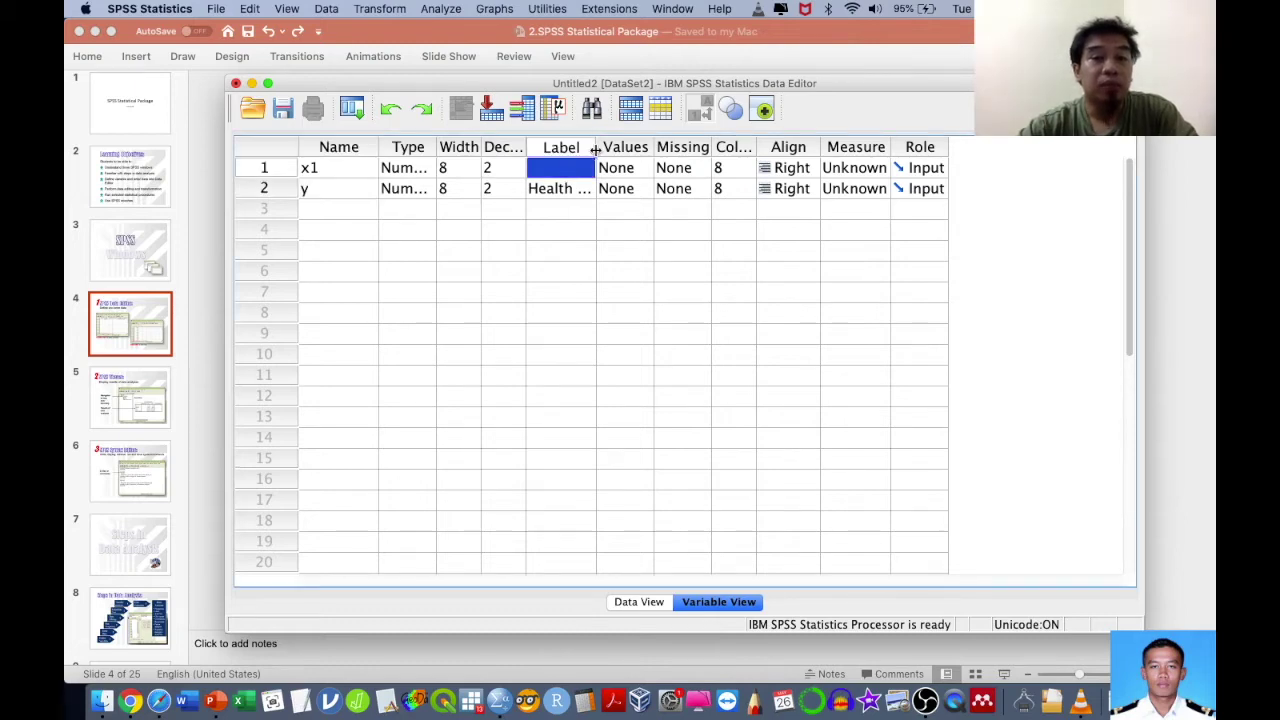
drag(597, 147, 714, 147)
double_click(660, 168)
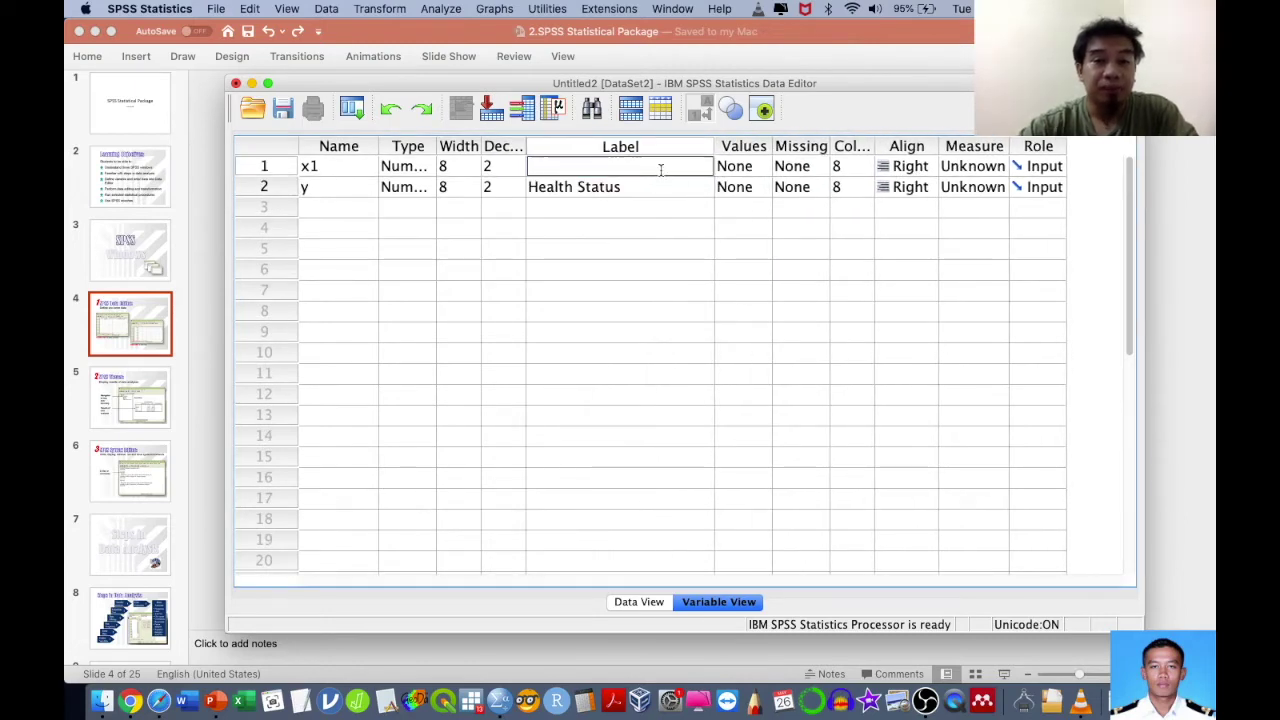
text(Gender)
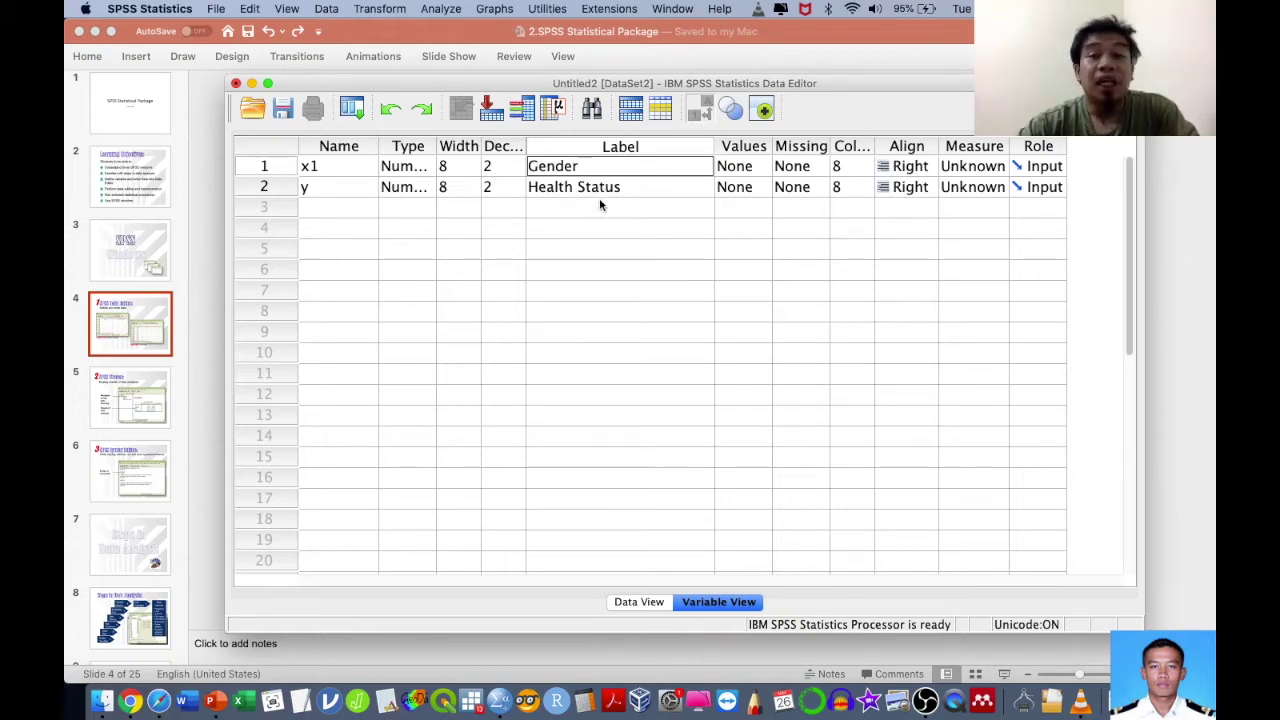
Step: Widen the Type column and review the variable type options for x1, leaving the type as it is
click(432, 148)
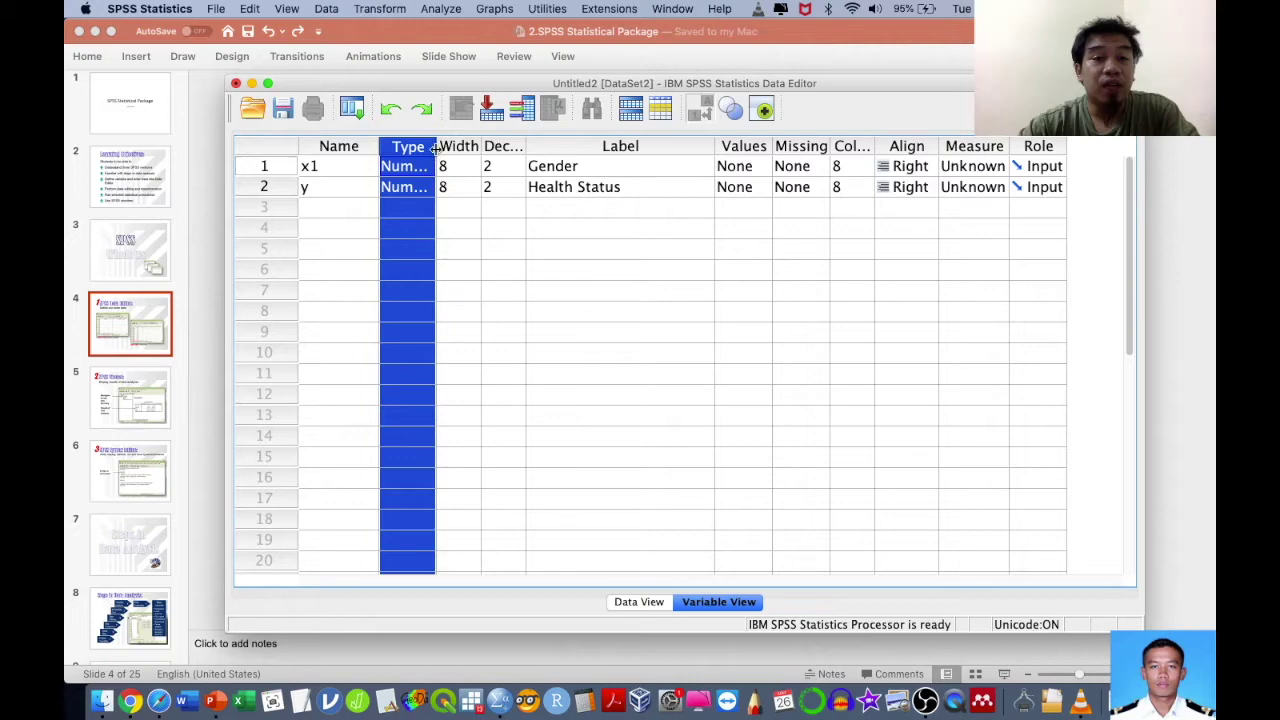
drag(434, 147, 462, 147)
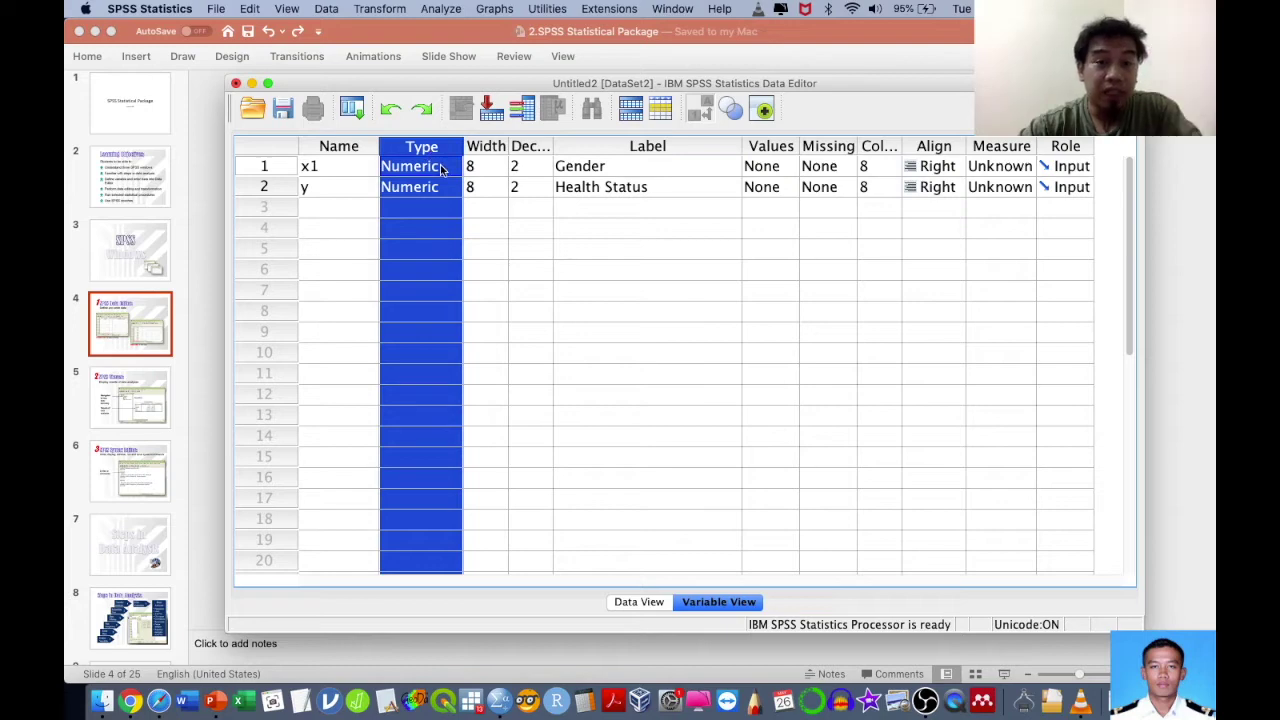
click(441, 168)
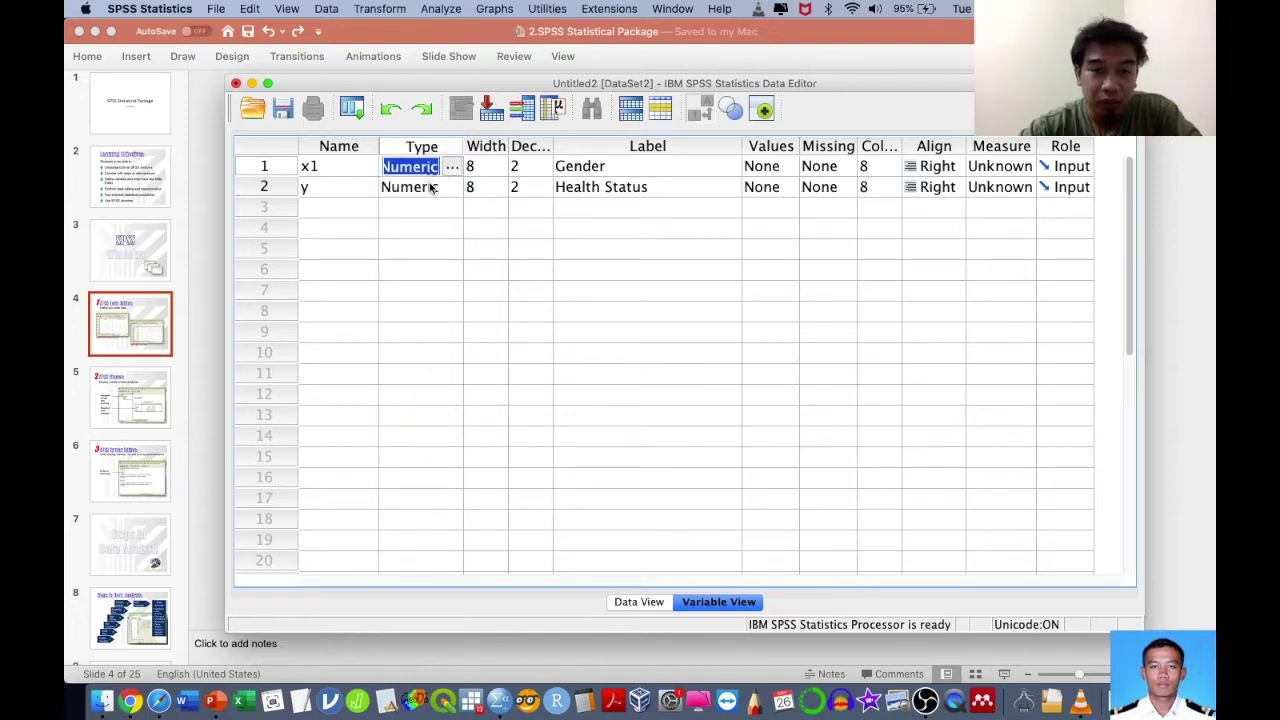
click(432, 188)
click(425, 168)
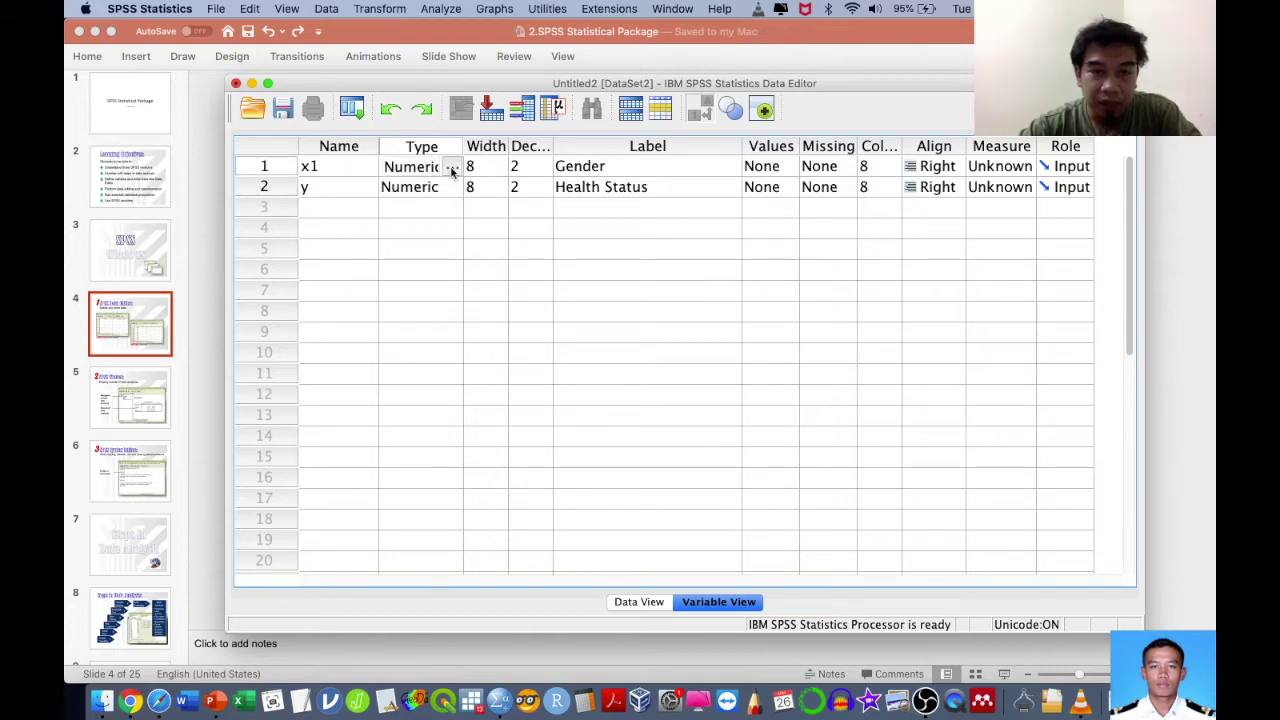
click(451, 168)
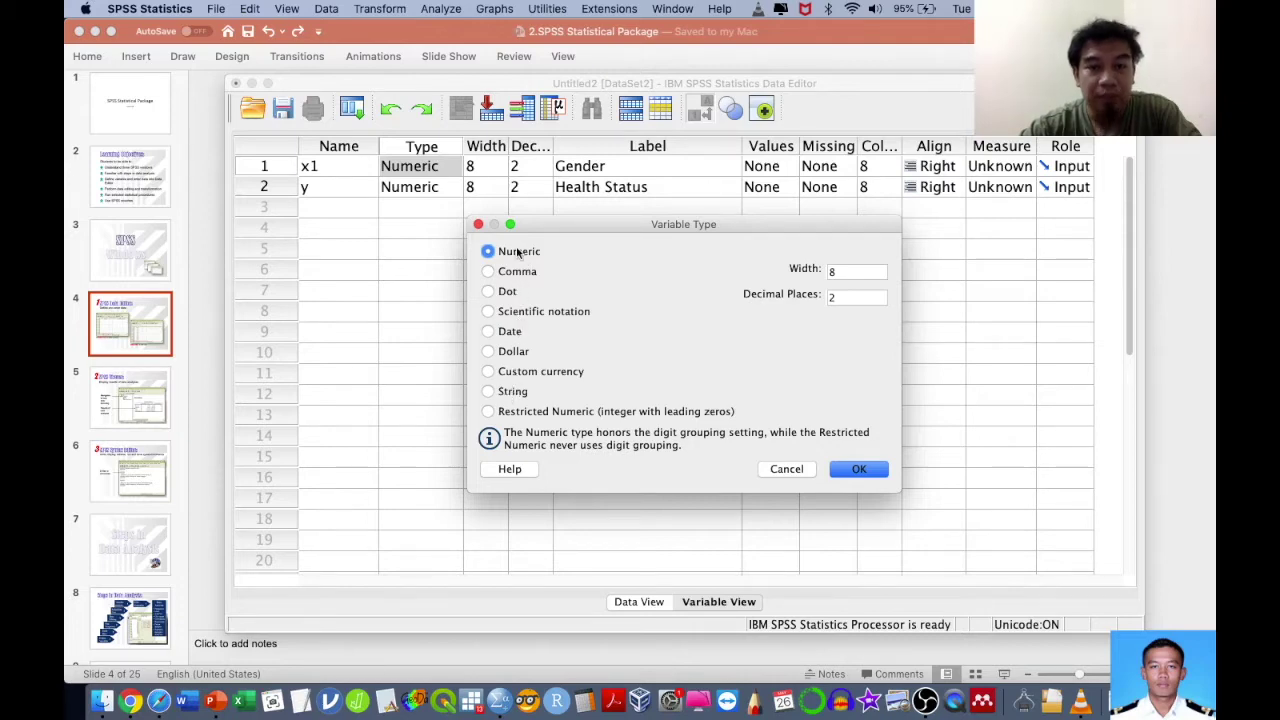
click(779, 470)
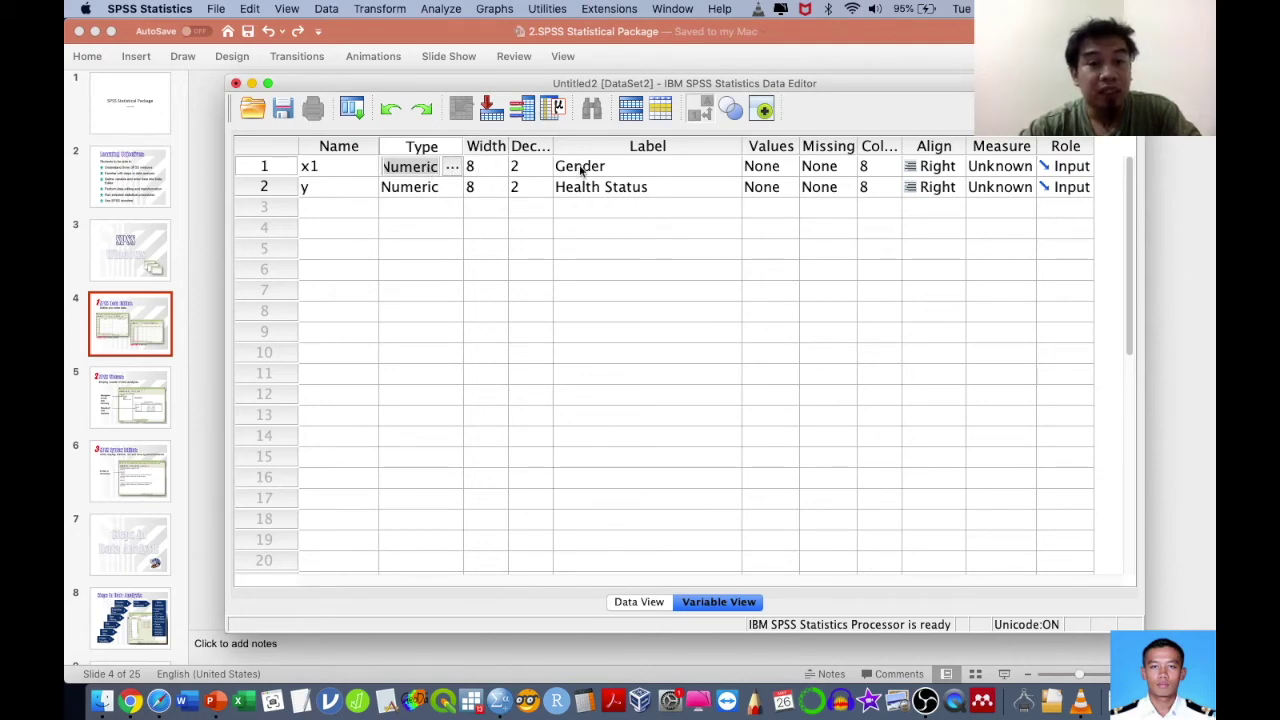
Step: Widen the Decimals column so its full heading fits
click(766, 150)
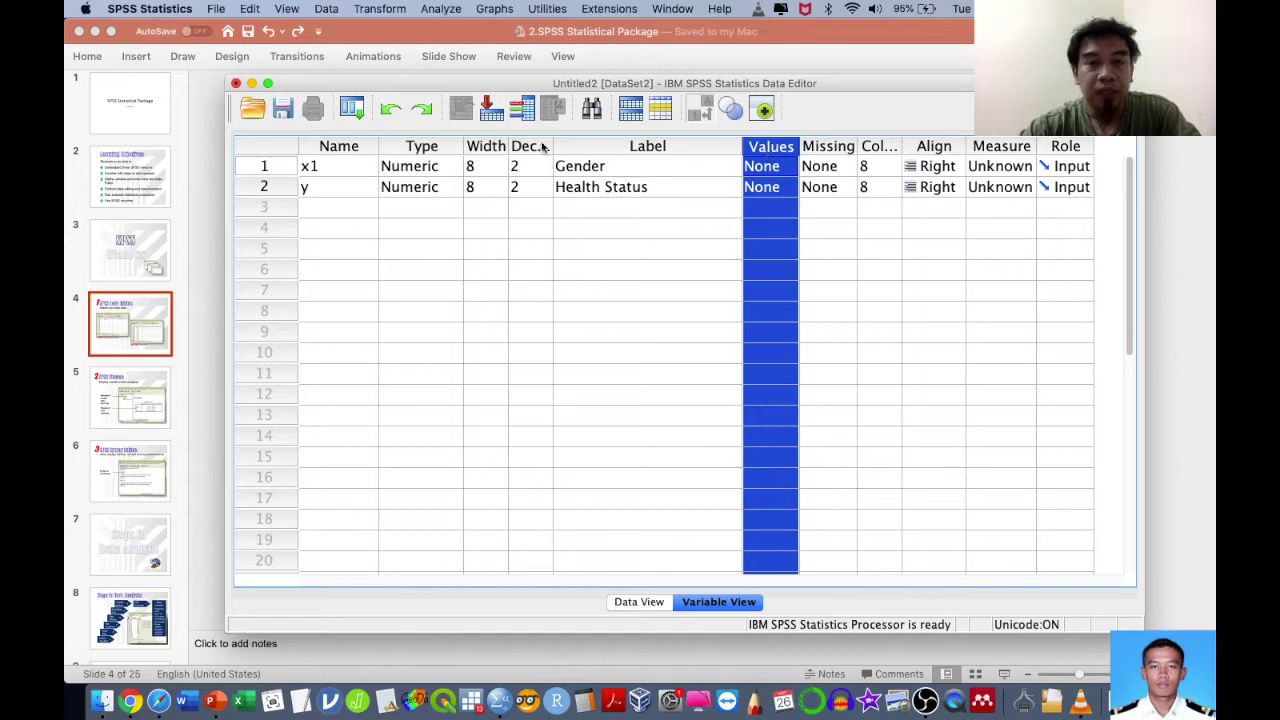
click(485, 152)
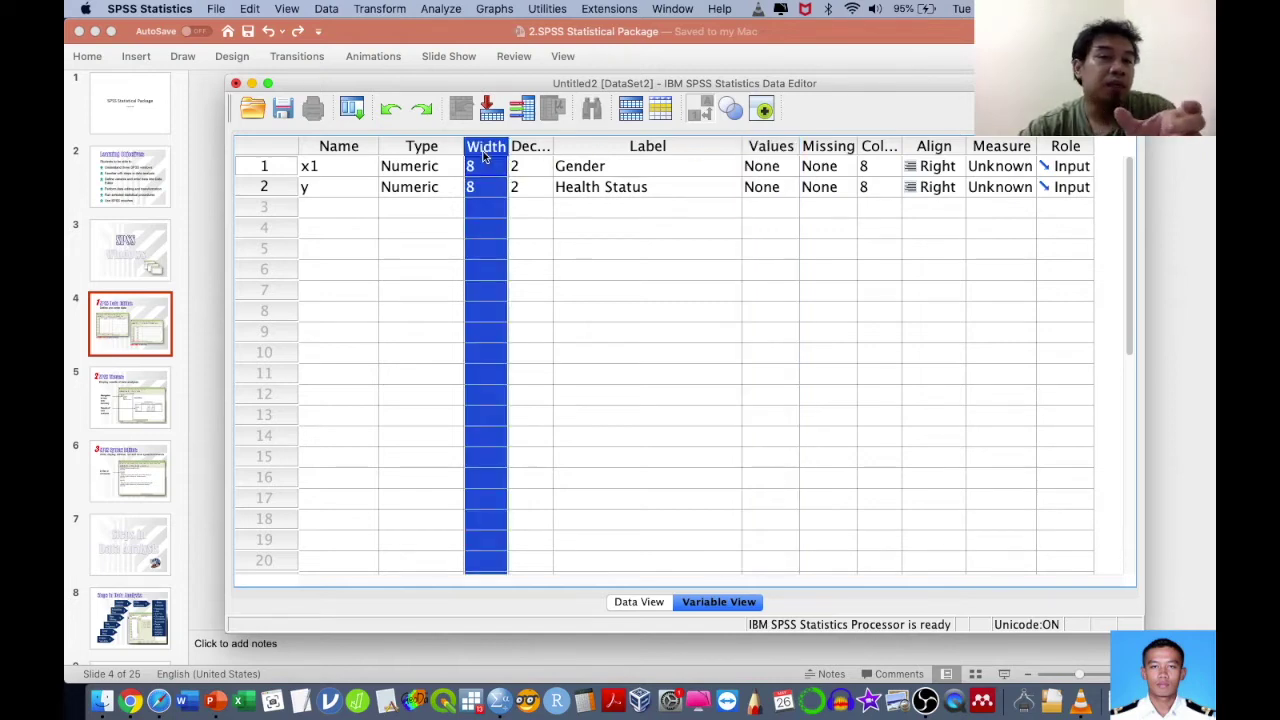
click(534, 150)
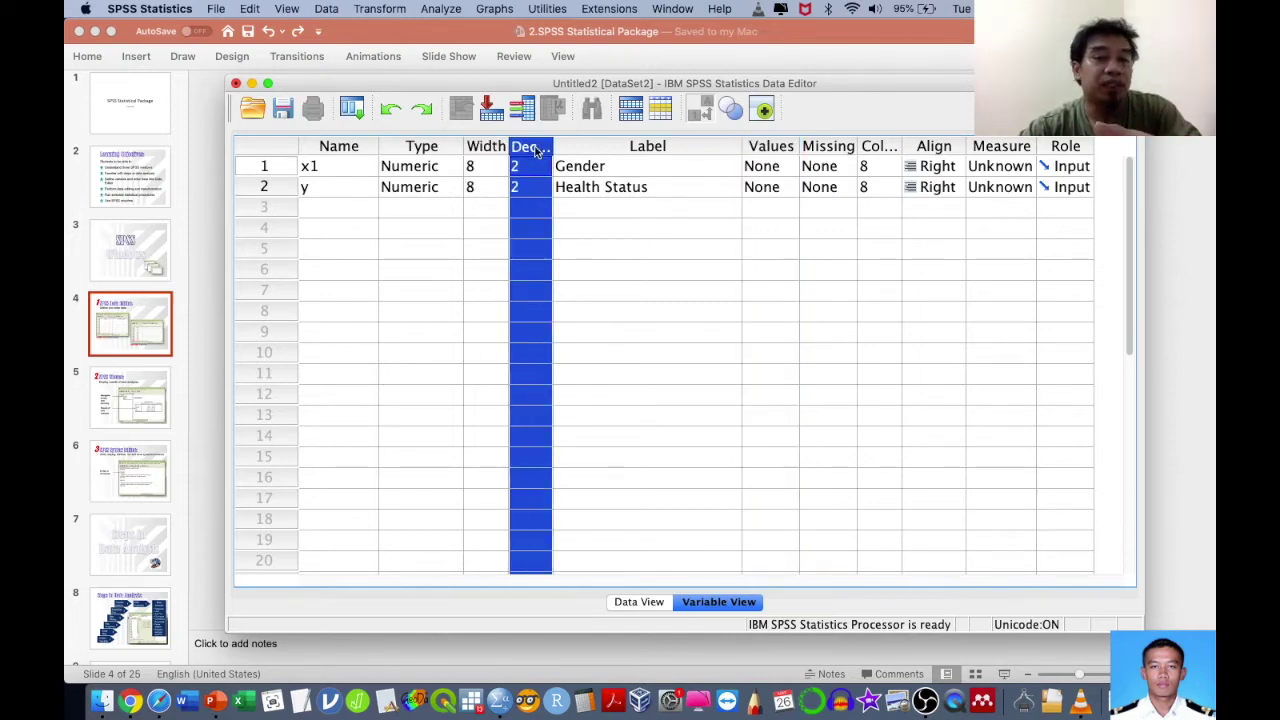
drag(553, 147, 576, 147)
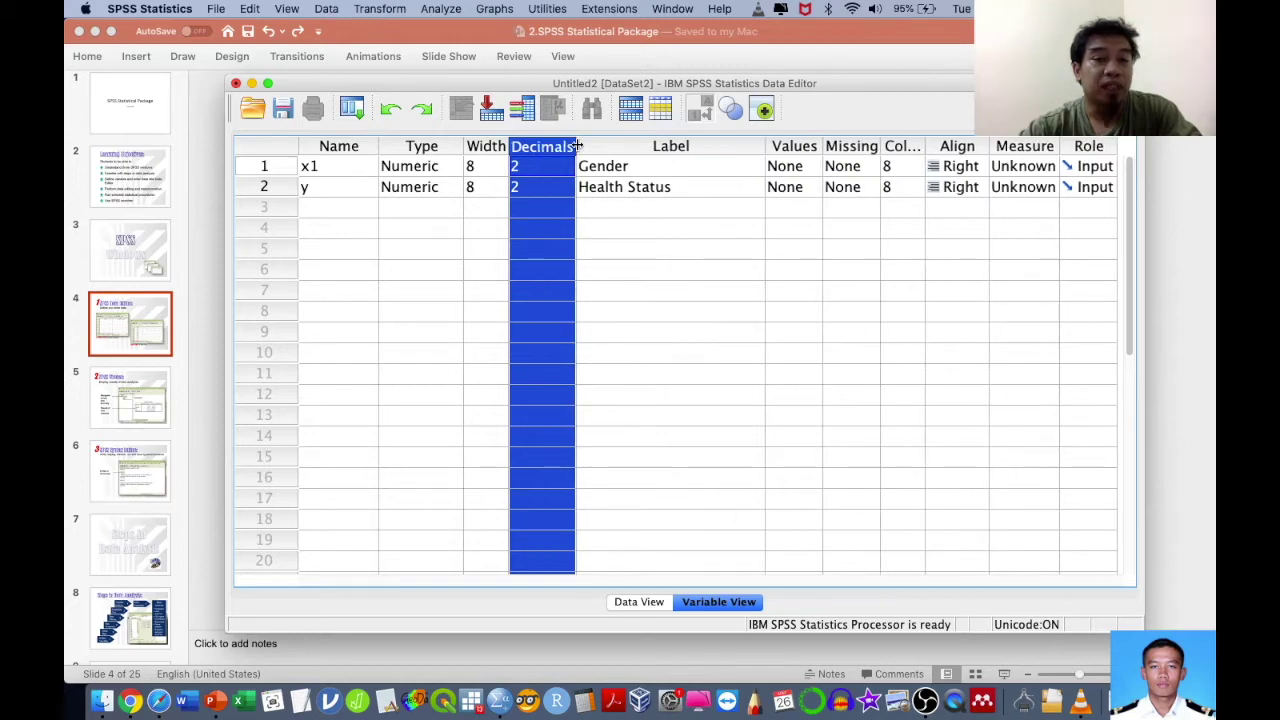
Step: Open the value labels of the Gender variable and add the label Male for value 1
click(797, 150)
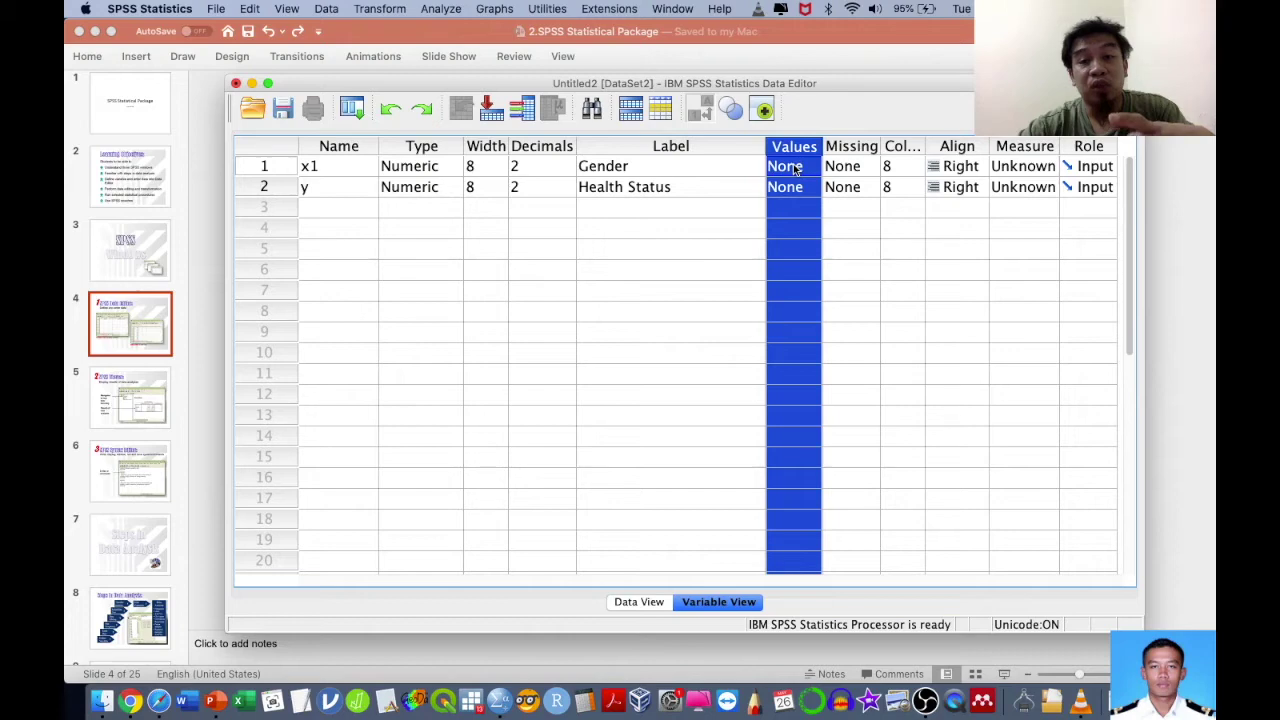
click(795, 167)
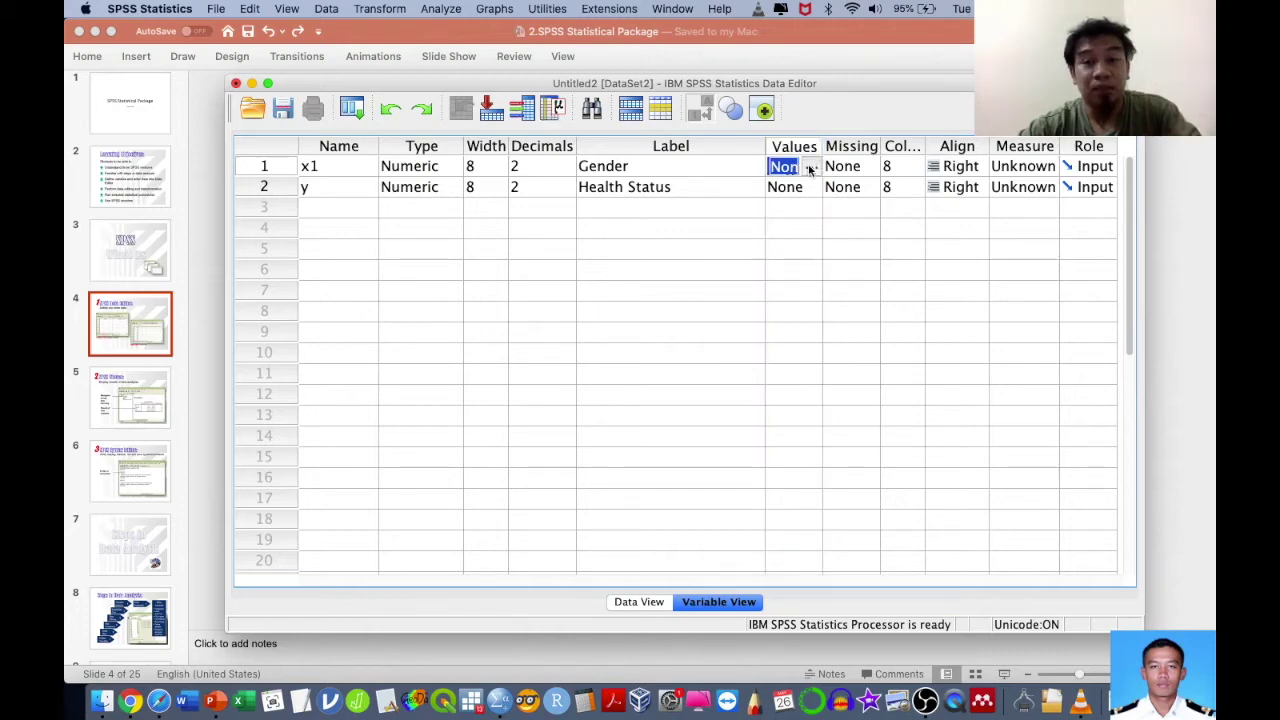
click(810, 168)
text(1)
key(Tab)
text(Ma)
key(Return)
Step: Add the label Female for value 2 of Gender, apply the value labels, and widen the Values column
text(2)
key(Tab)
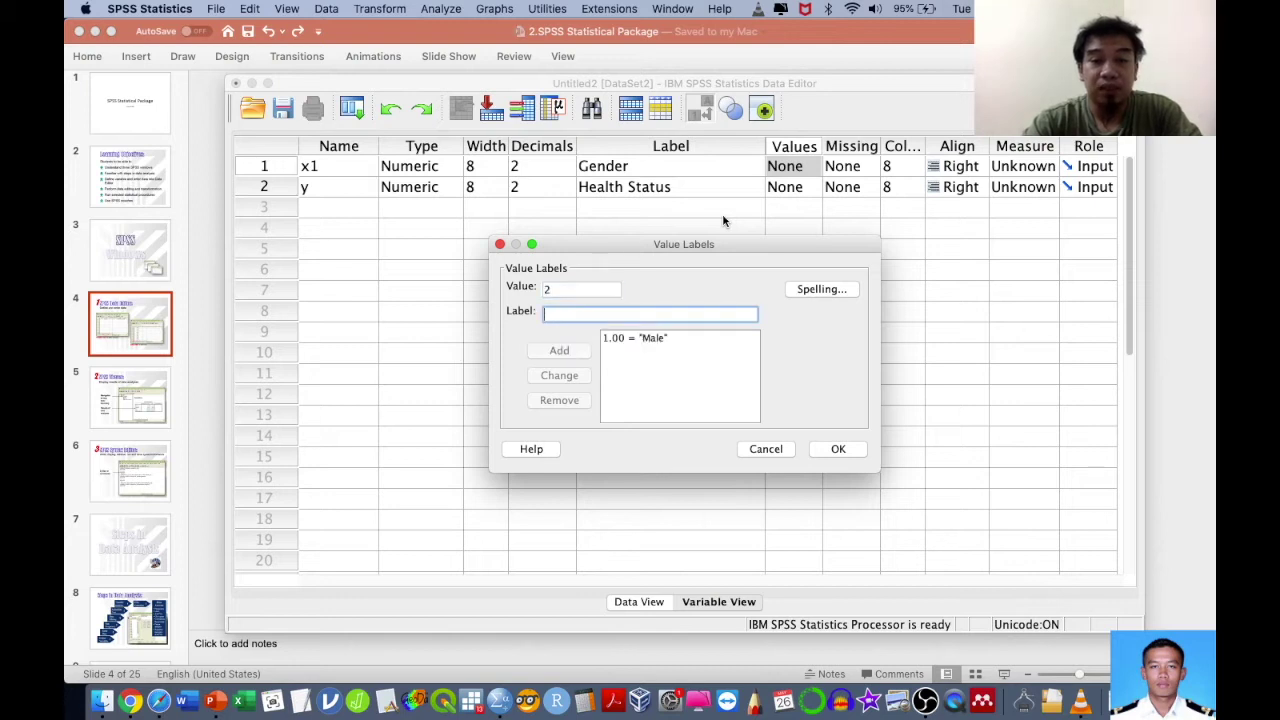
text(Female)
key(Return)
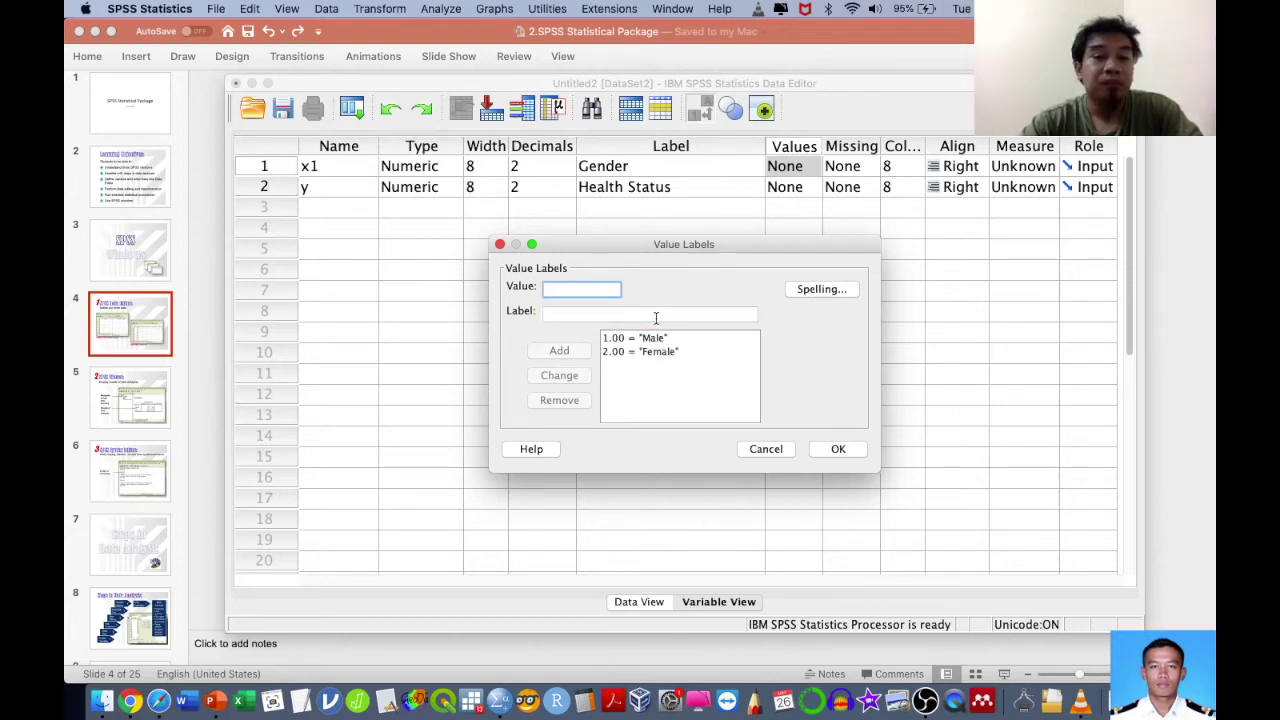
click(838, 449)
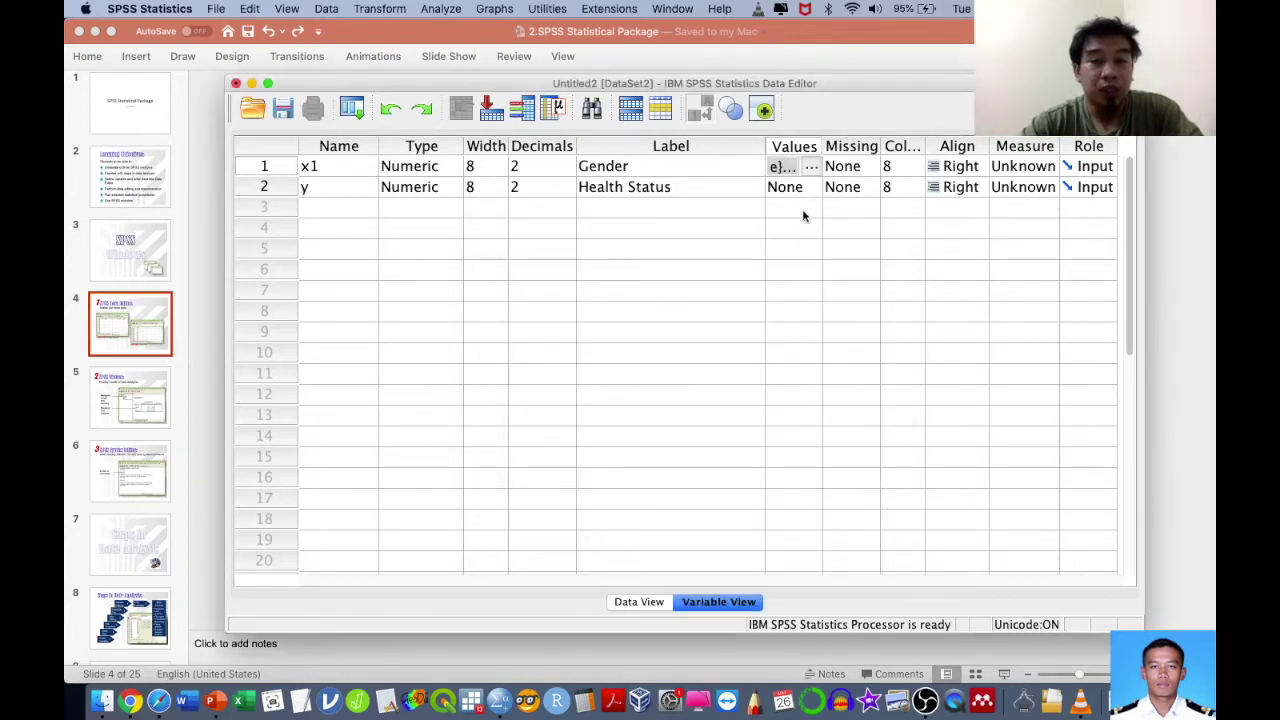
drag(823, 143, 871, 146)
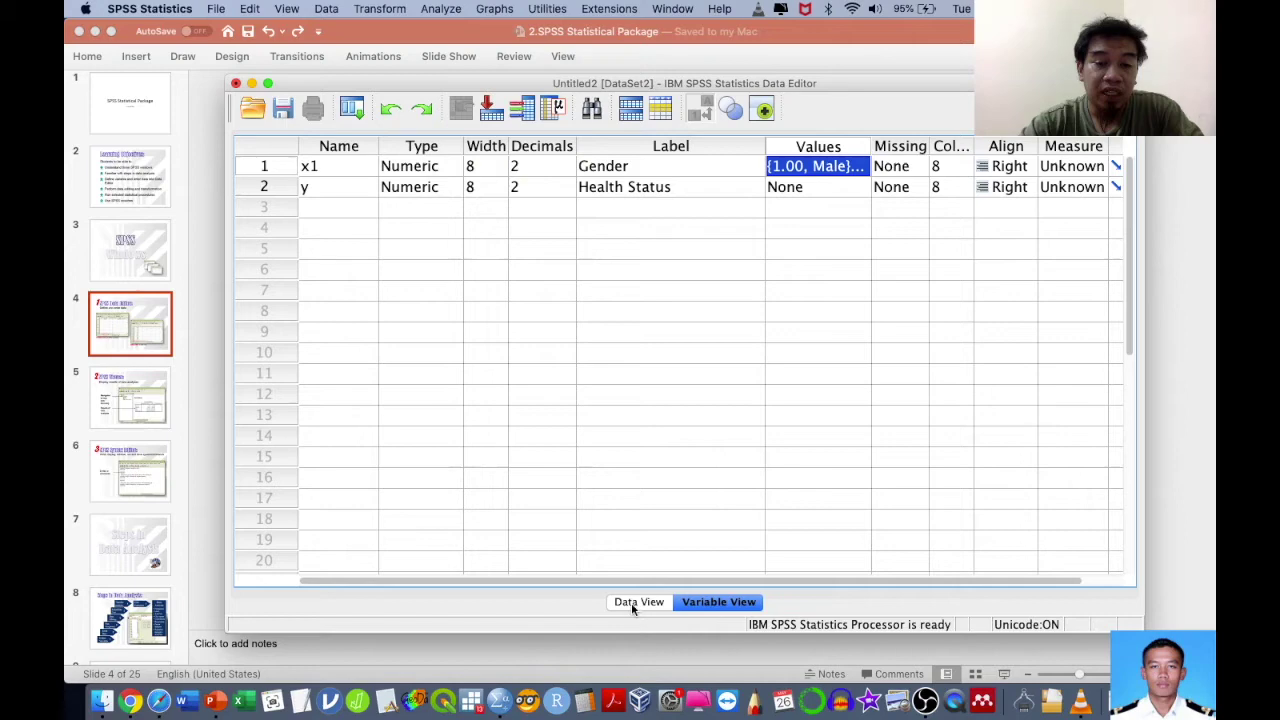
Step: Open the value labels of the Health Status variable and add the label Sick for value 1
click(801, 192)
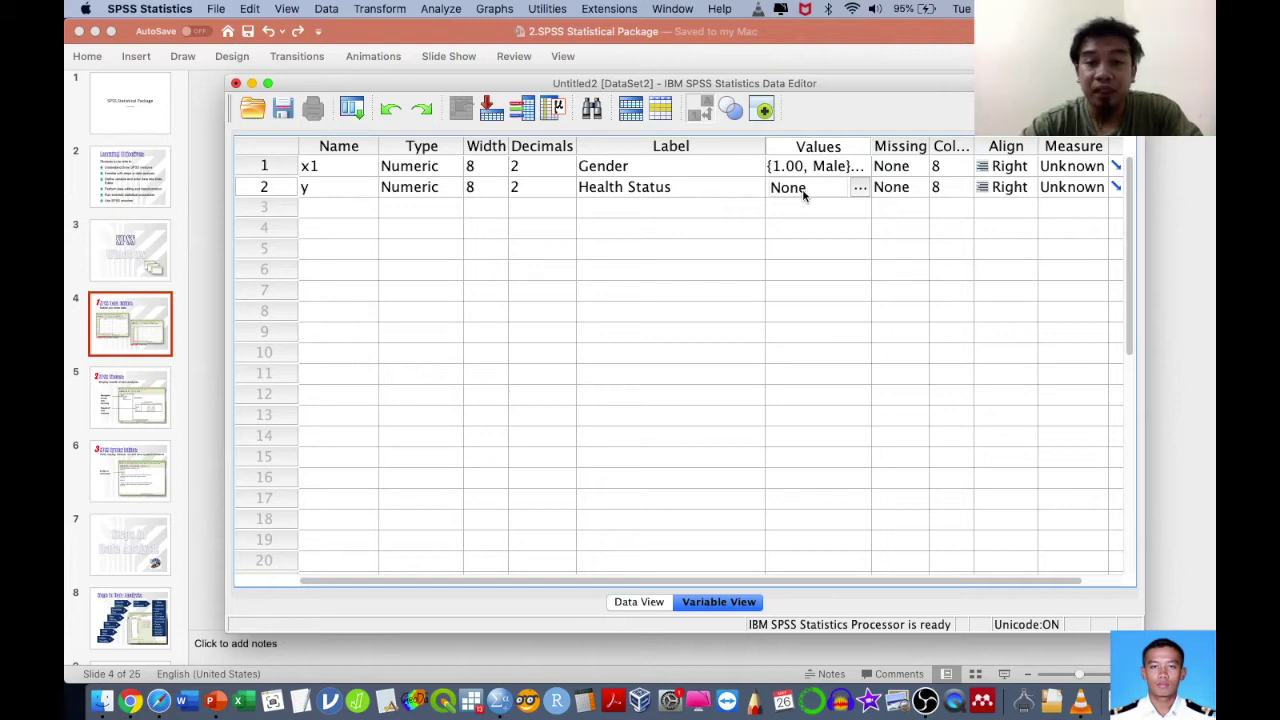
click(859, 188)
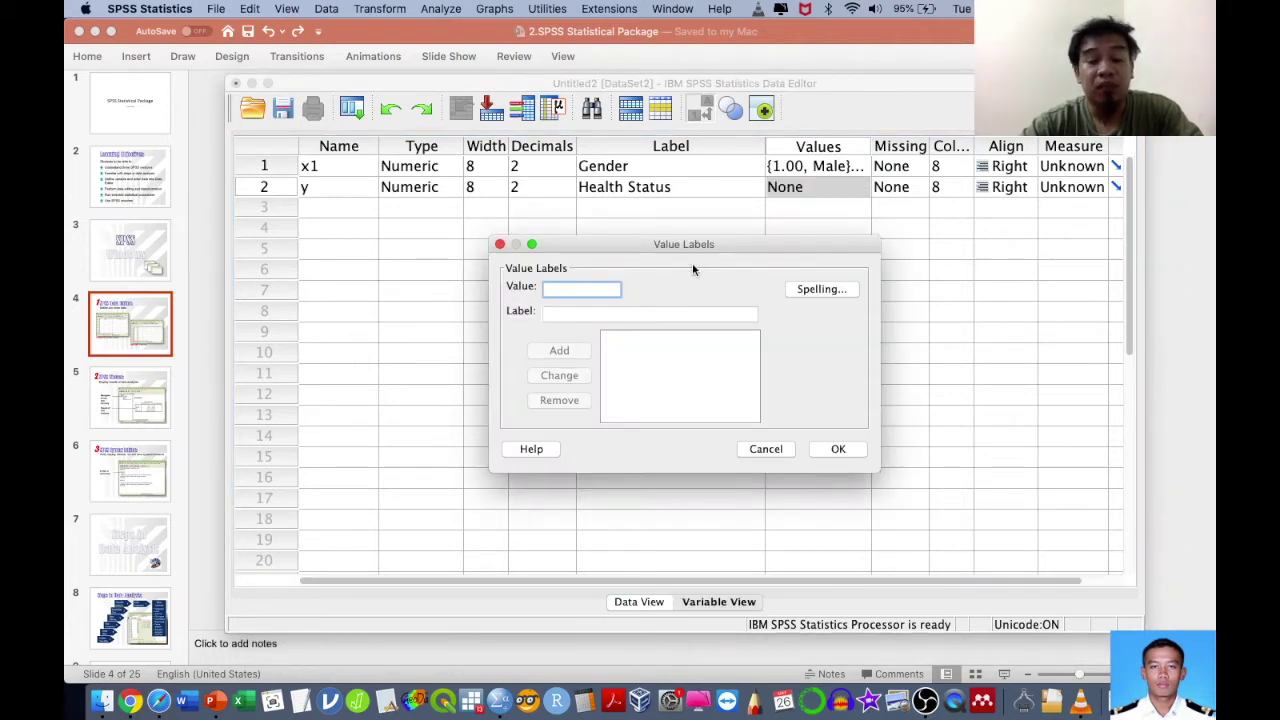
text(1)
key(Tab)
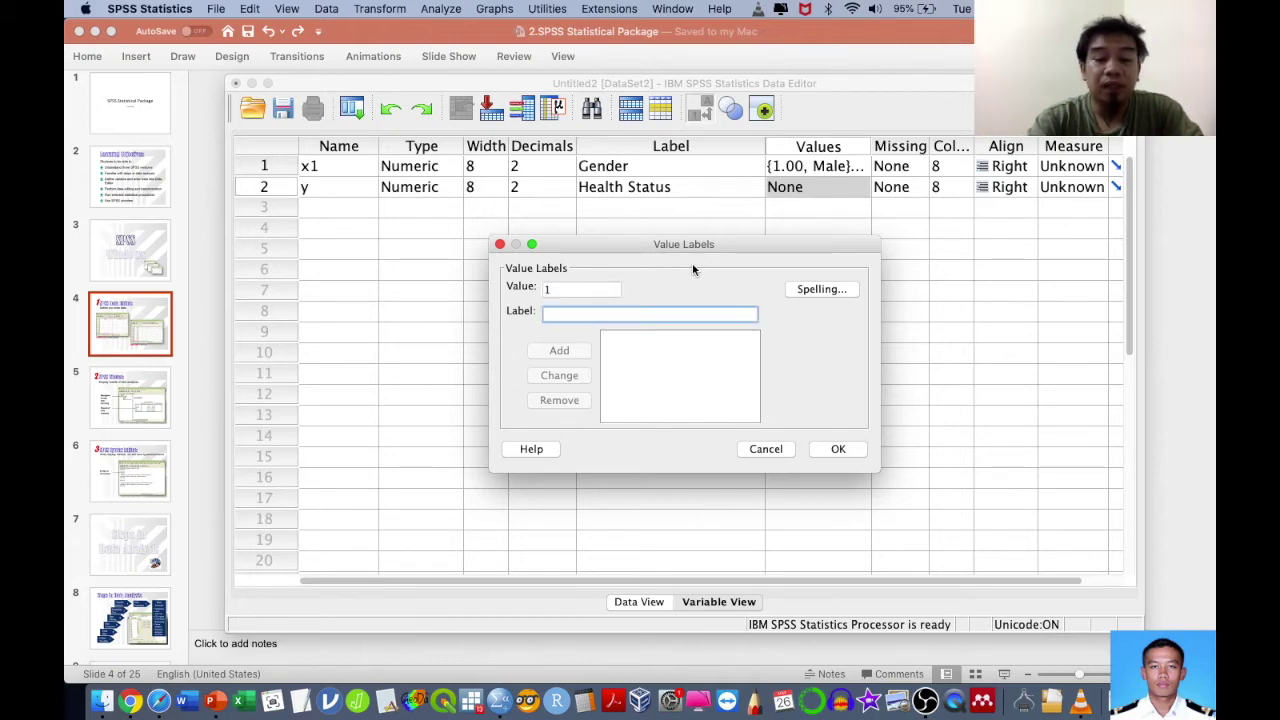
text(Norm)
key(BackSpace)
key(BackSpace)
key(BackSpace)
key(BackSpace)
text(Sick)
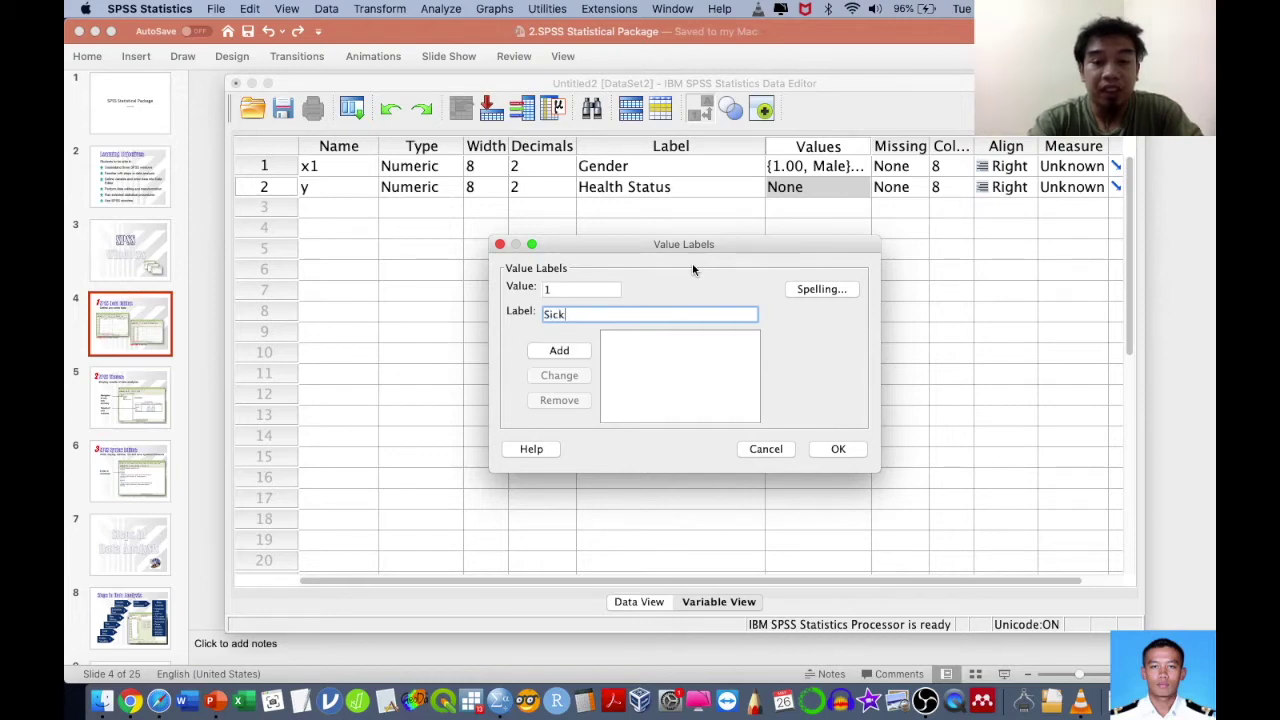
key(Return)
Step: Add the label Healthy for value 2 of Health Status and apply the value labels
text(2)
key(Tab)
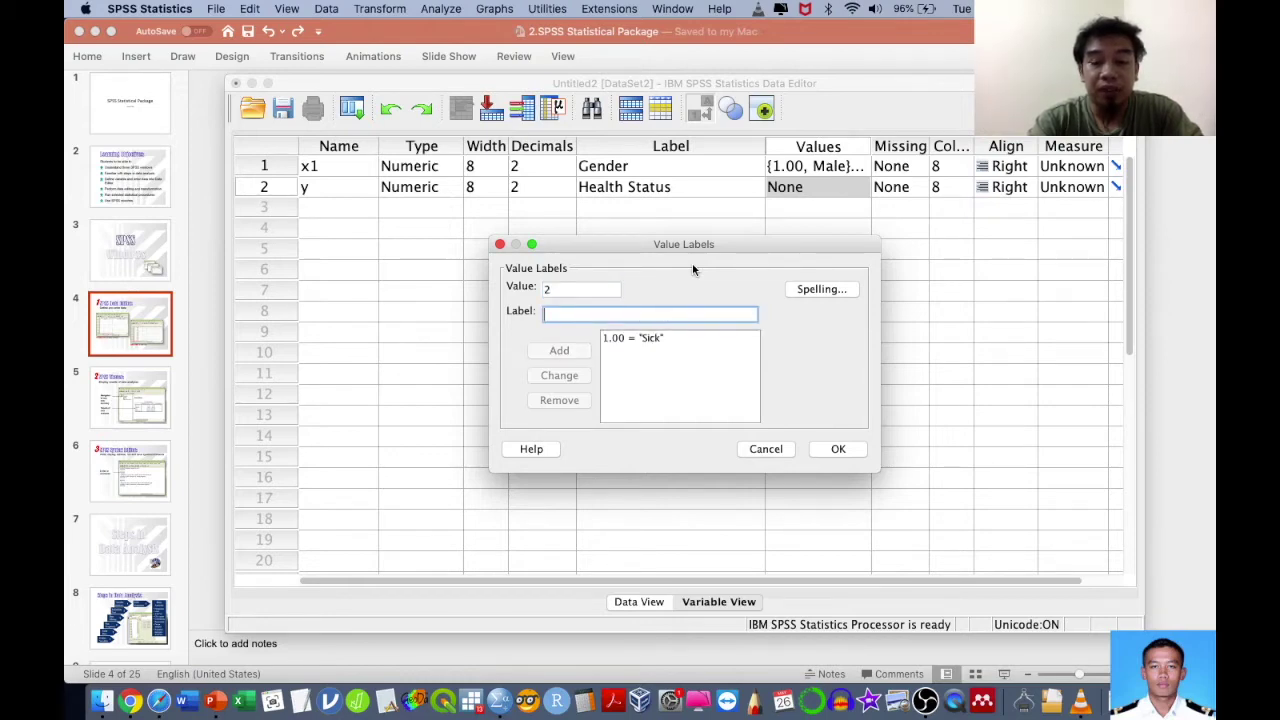
text(Healthy)
key(Return)
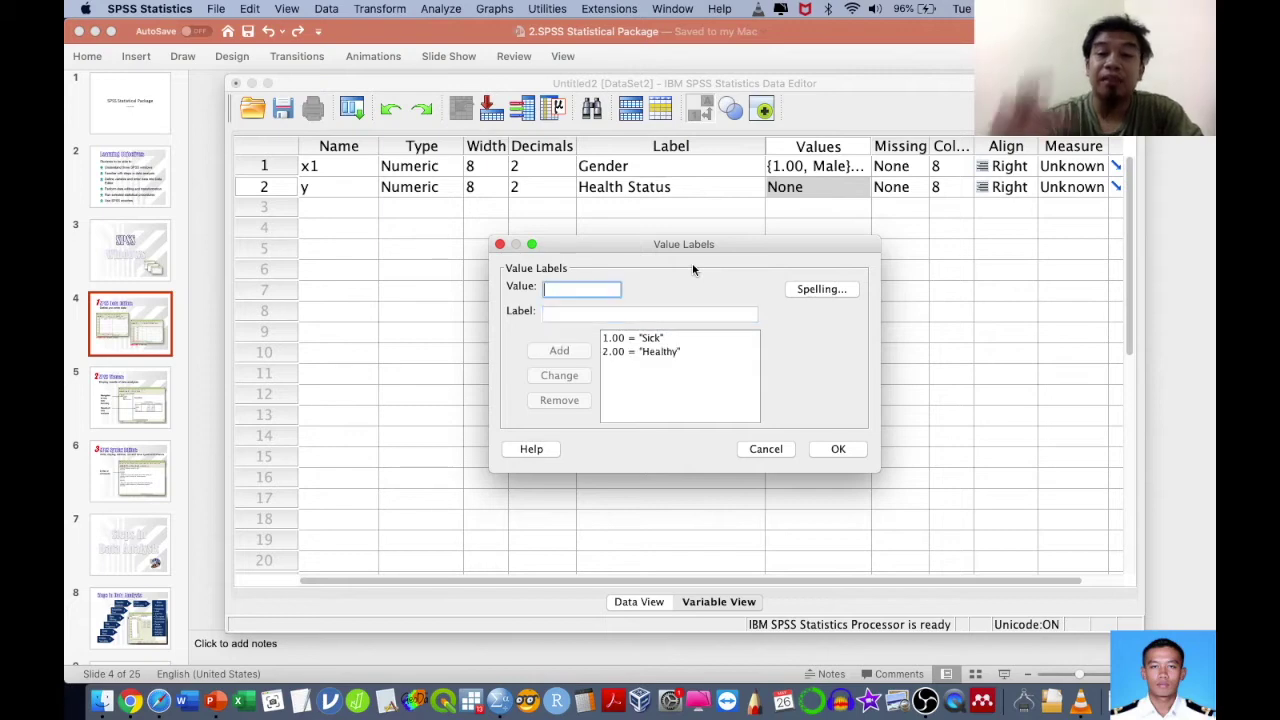
click(838, 449)
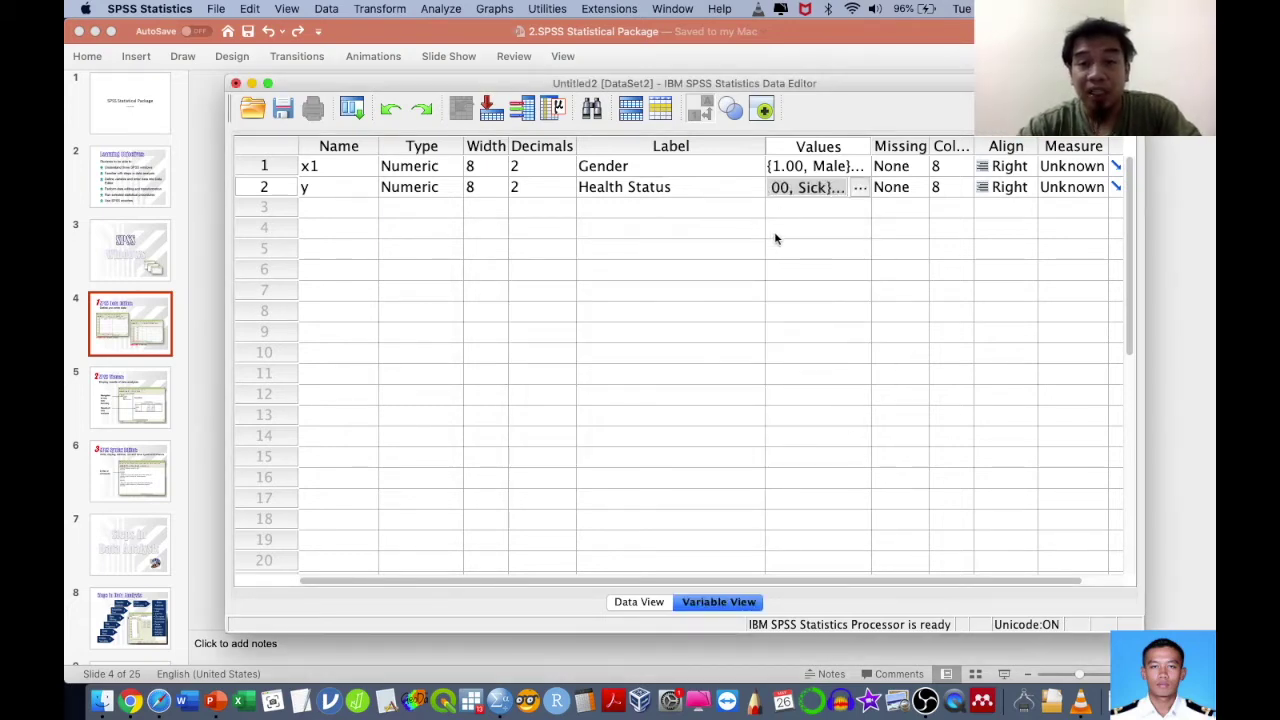
Step: Review the value labels defined for Health Status and leave them without changes
scroll(774, 231, right, 2)
scroll(774, 231, left, 2)
scroll(774, 231, down, 1)
scroll(804, 178, up, 1)
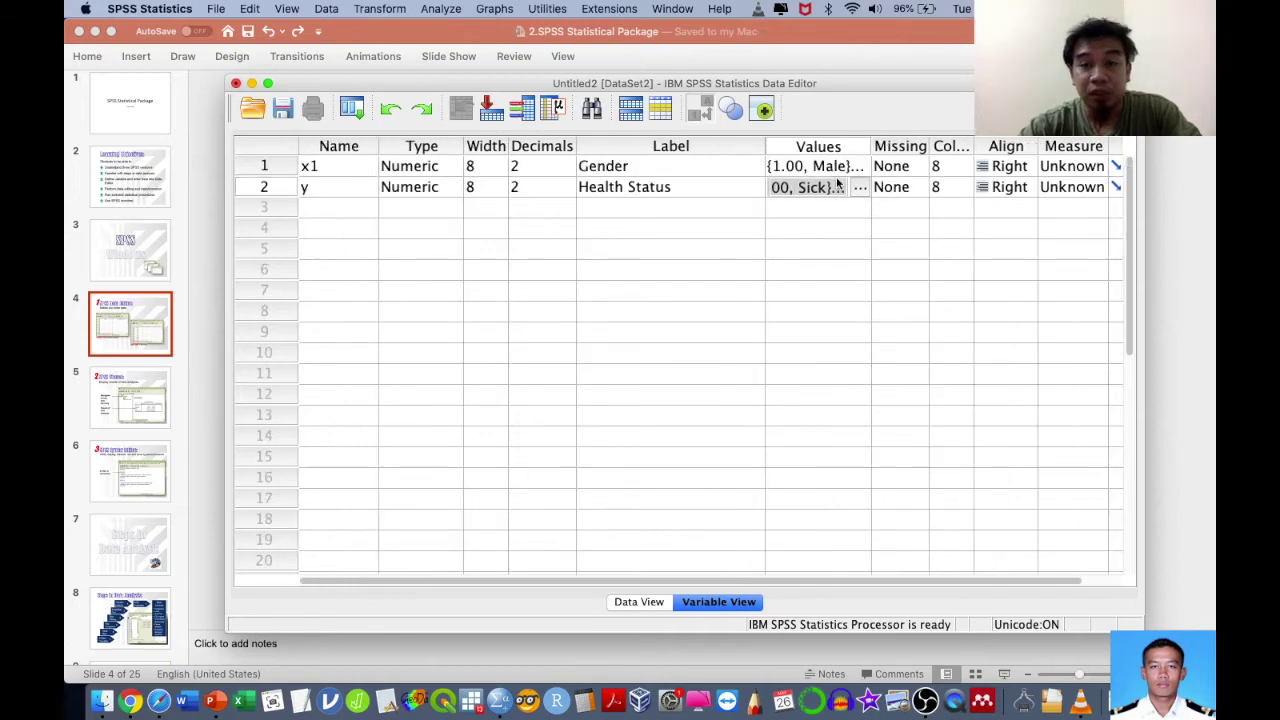
scroll(791, 585, right, 1)
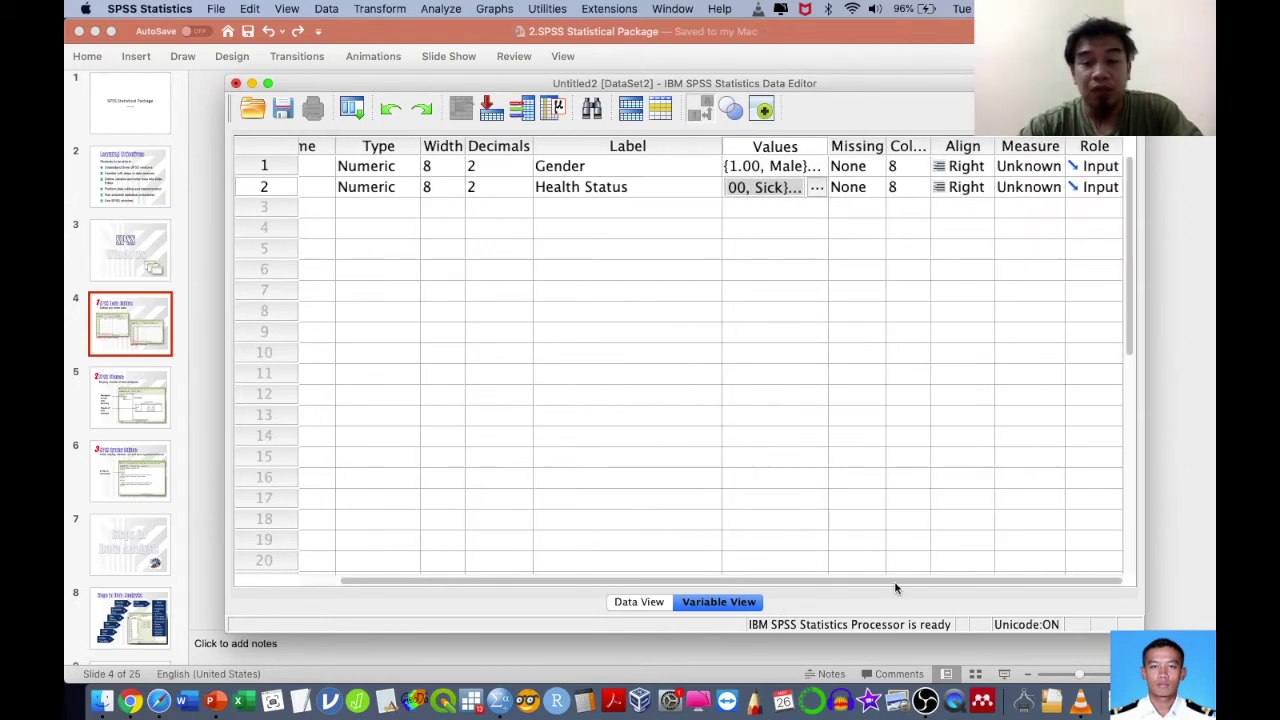
click(814, 189)
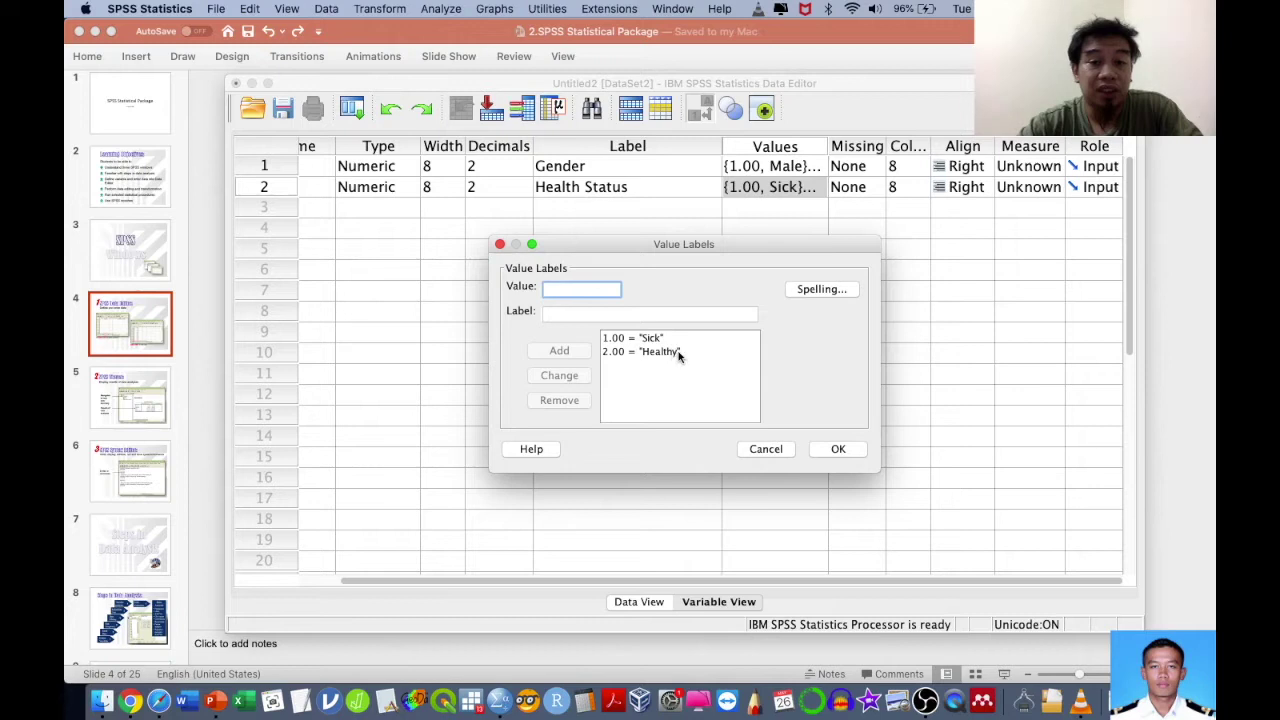
click(773, 449)
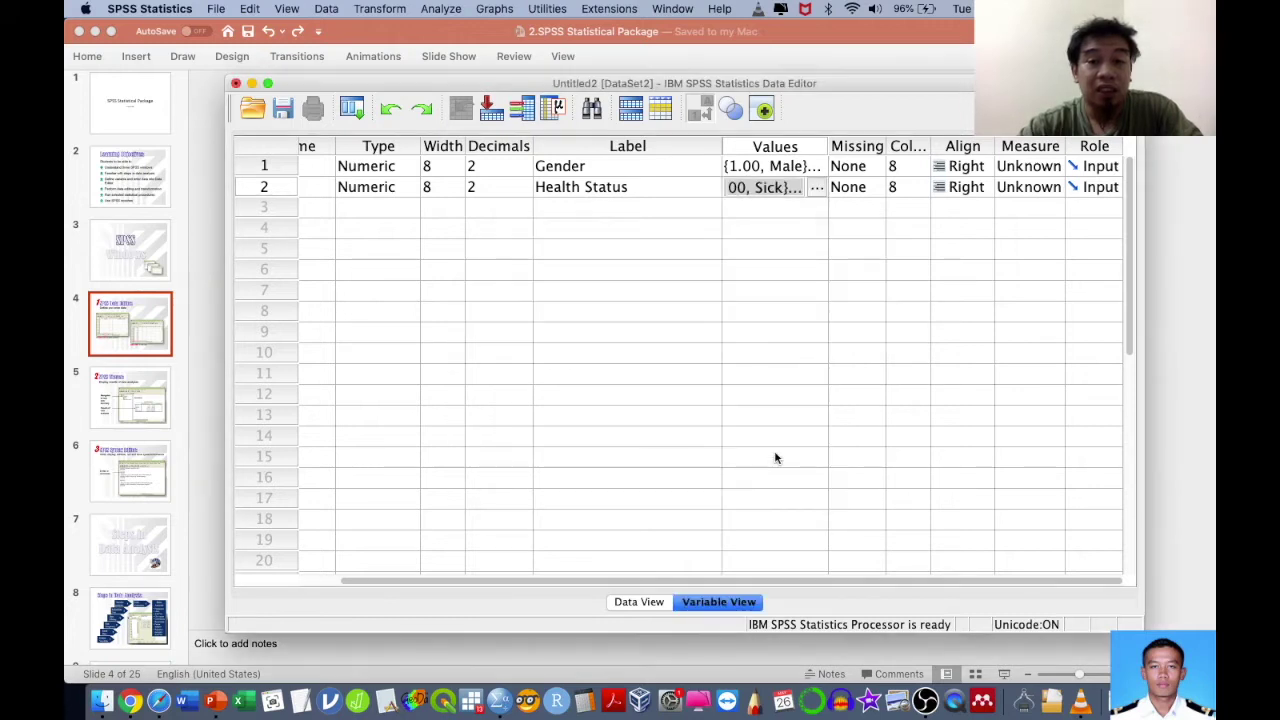
click(825, 216)
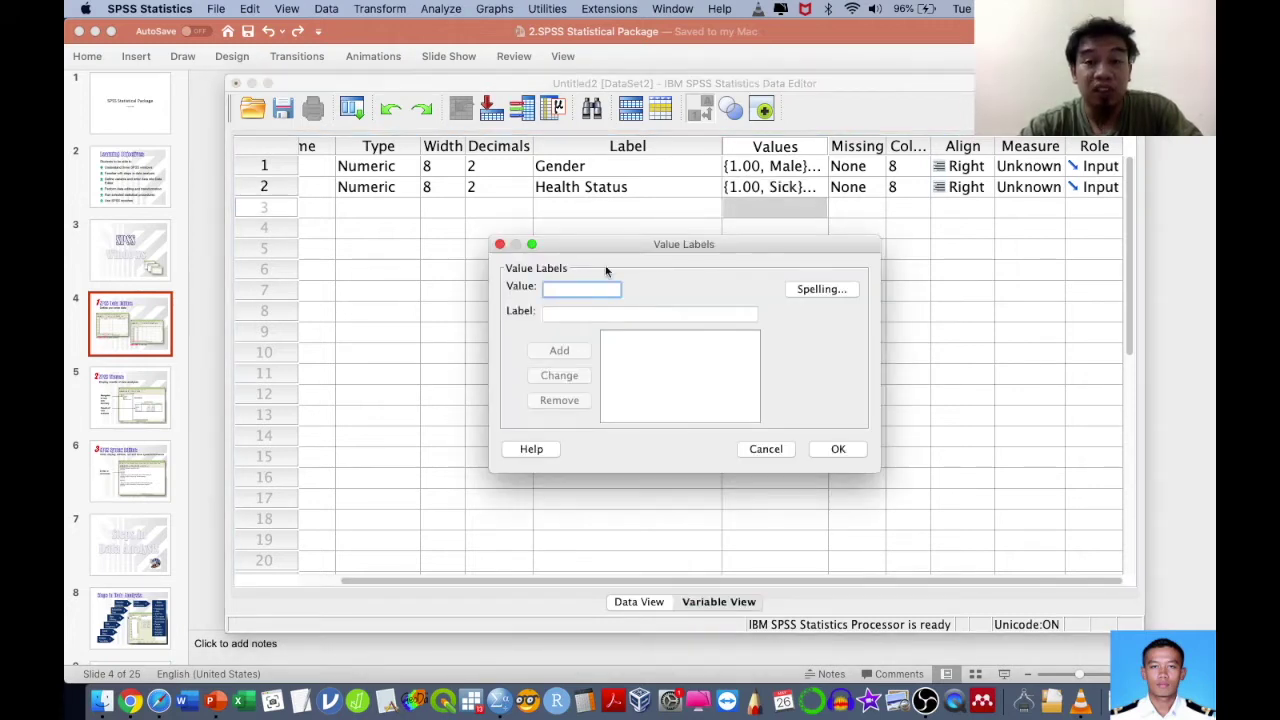
click(500, 245)
click(862, 172)
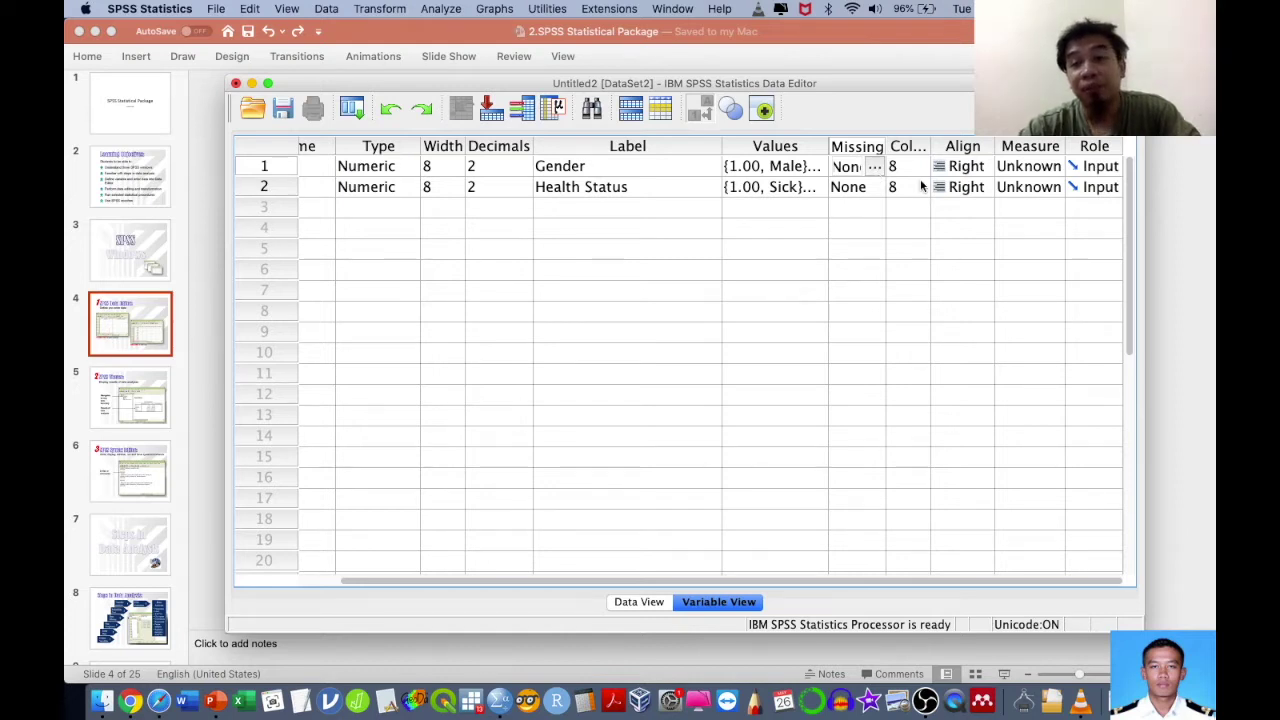
Step: Set the measurement level of the Gender variable to Nominal
click(1032, 162)
click(1031, 152)
click(1030, 150)
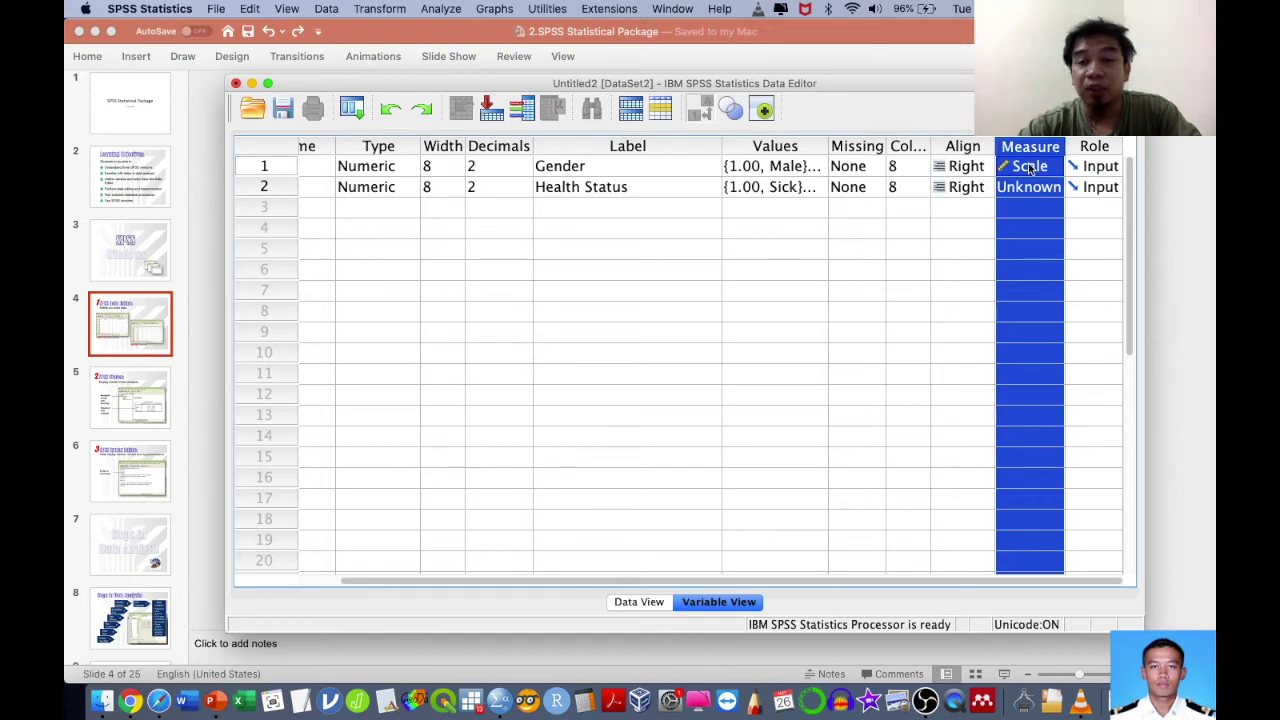
click(1030, 167)
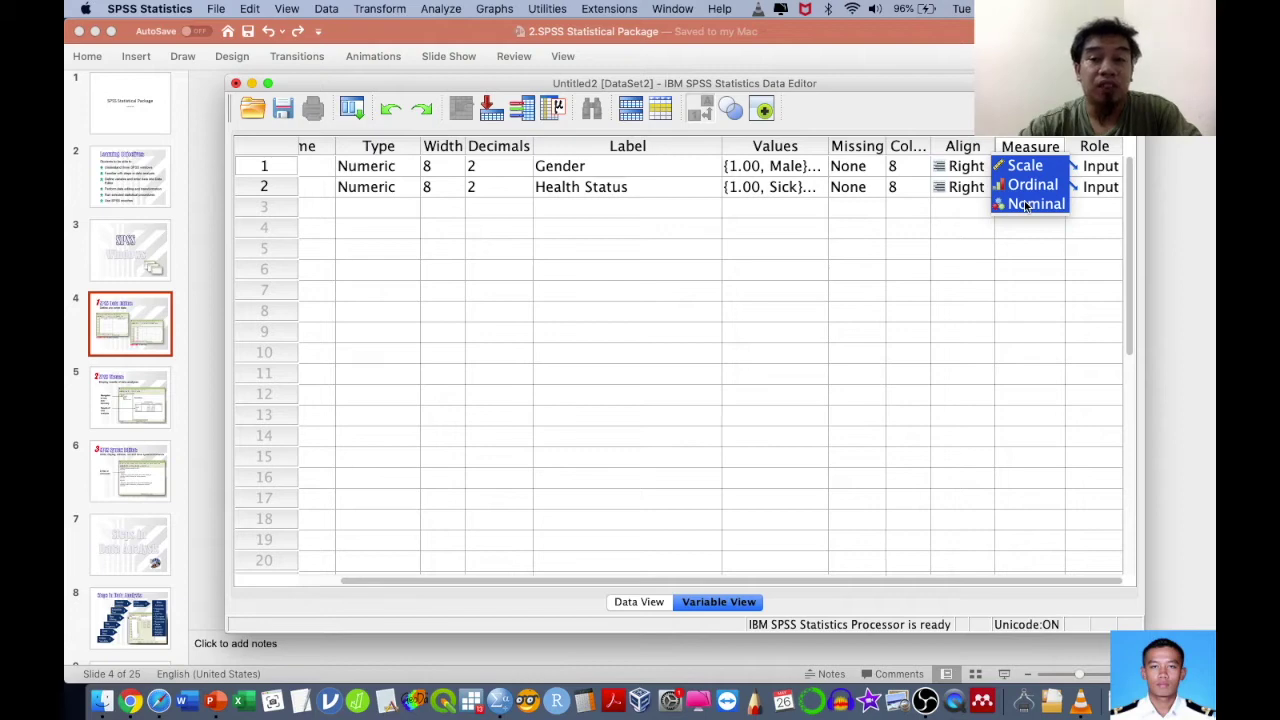
click(1025, 204)
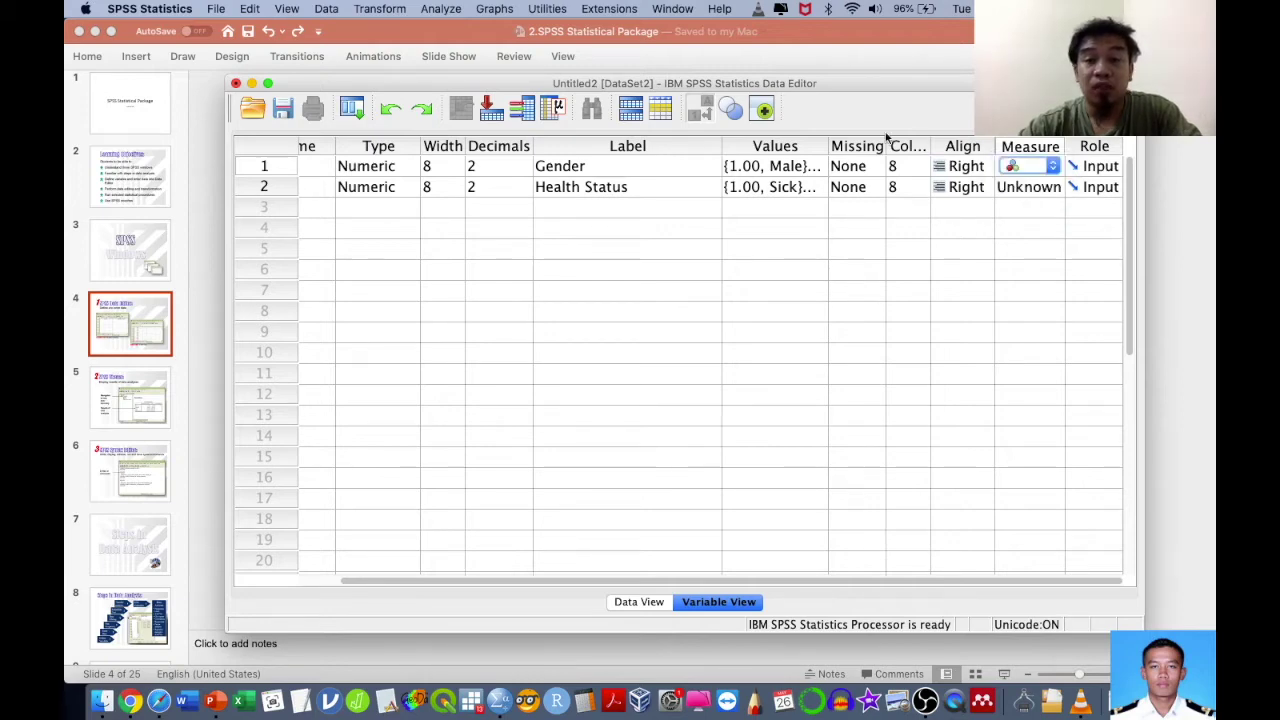
Step: Set the measurement level of the Health Status variable to Nominal
click(1003, 187)
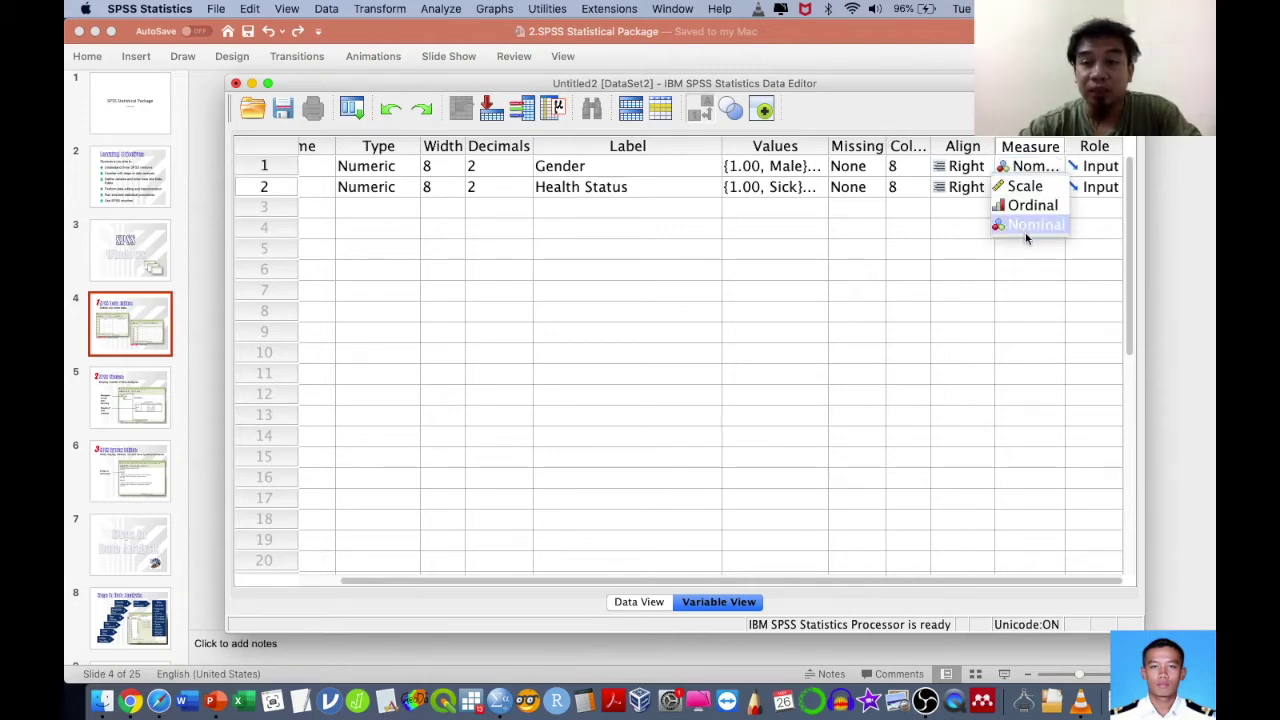
click(1026, 228)
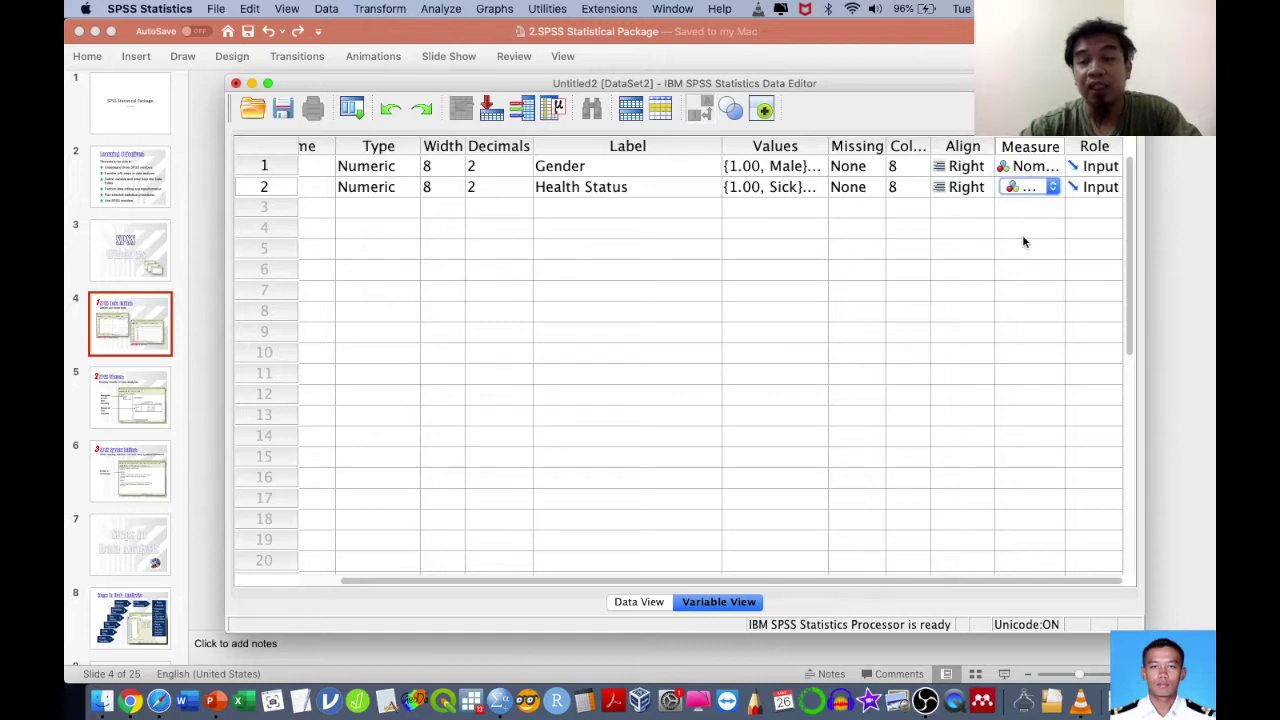
scroll(578, 427, left, 2)
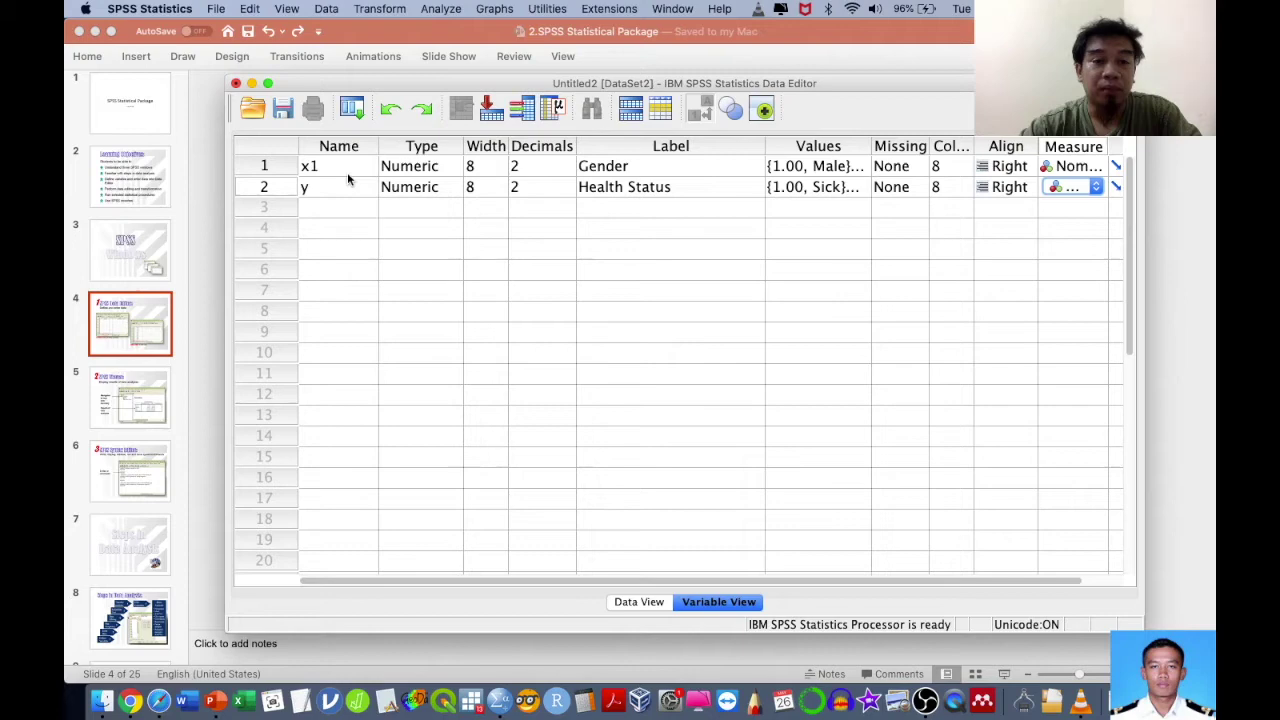
Step: Show the data entry grid and examine its case rows and the x1 variable column
click(658, 604)
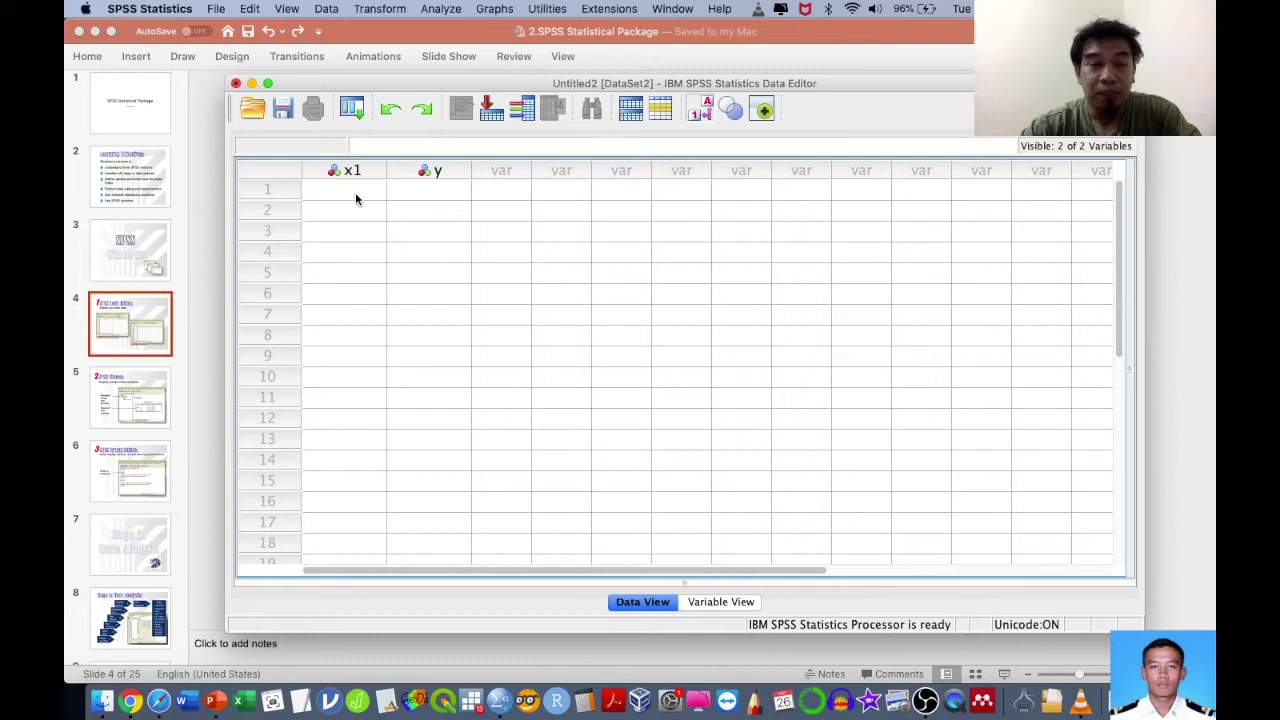
click(268, 191)
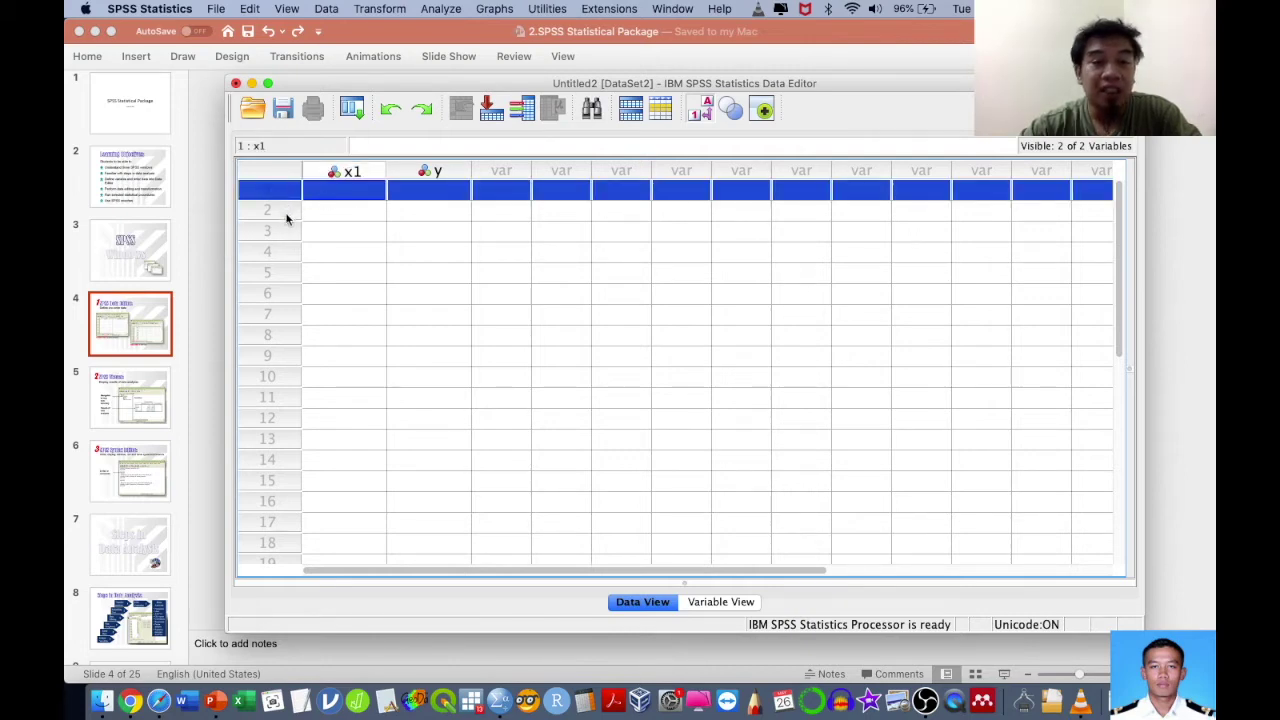
click(287, 213)
click(286, 233)
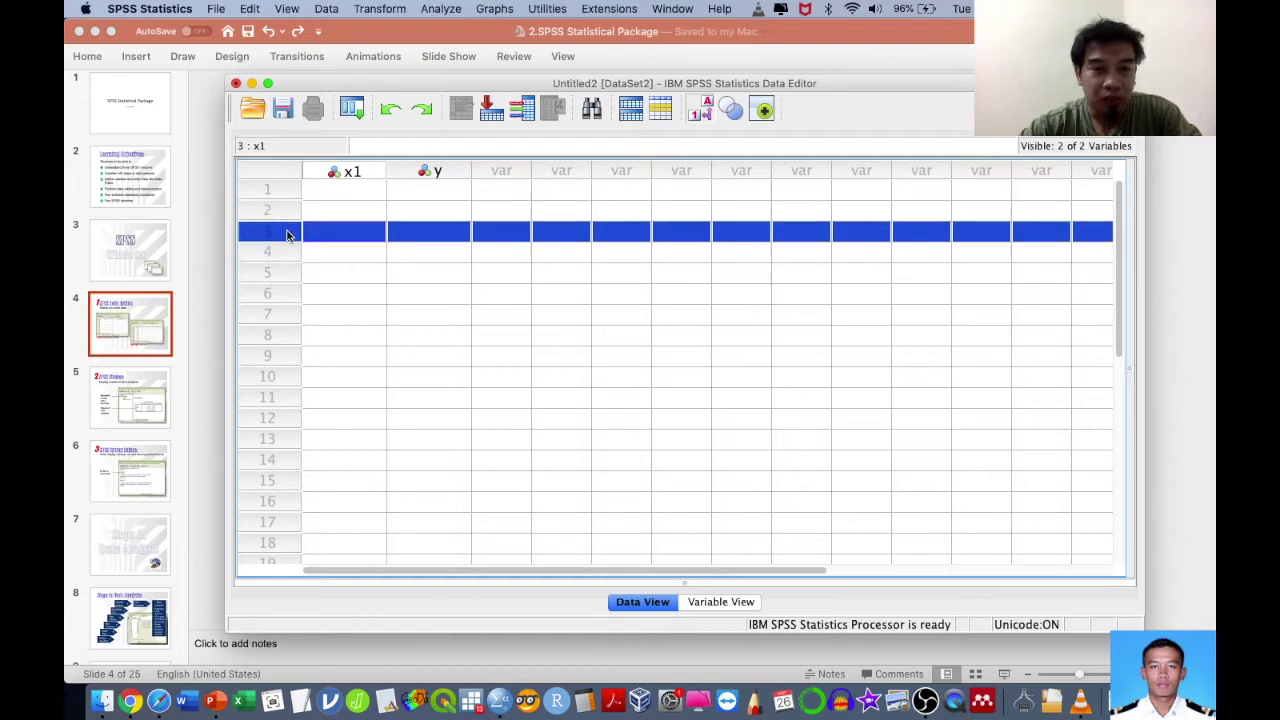
click(283, 192)
click(285, 212)
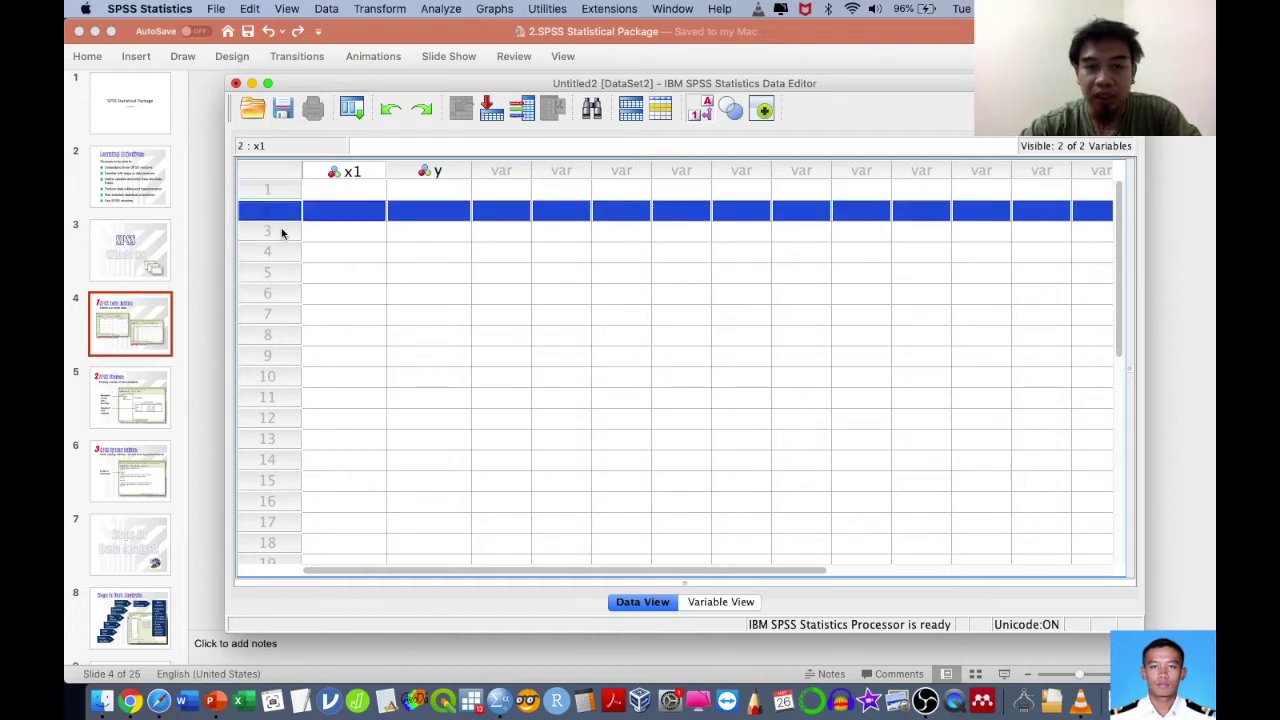
click(283, 234)
click(281, 253)
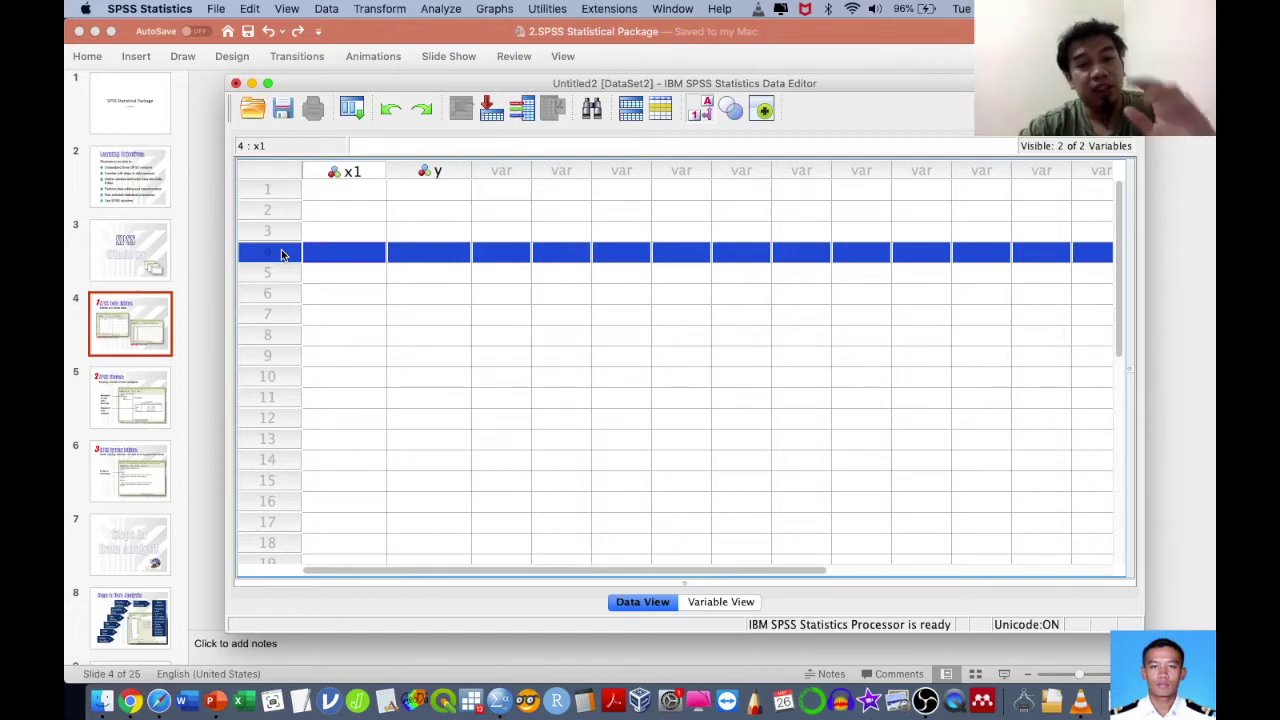
click(359, 172)
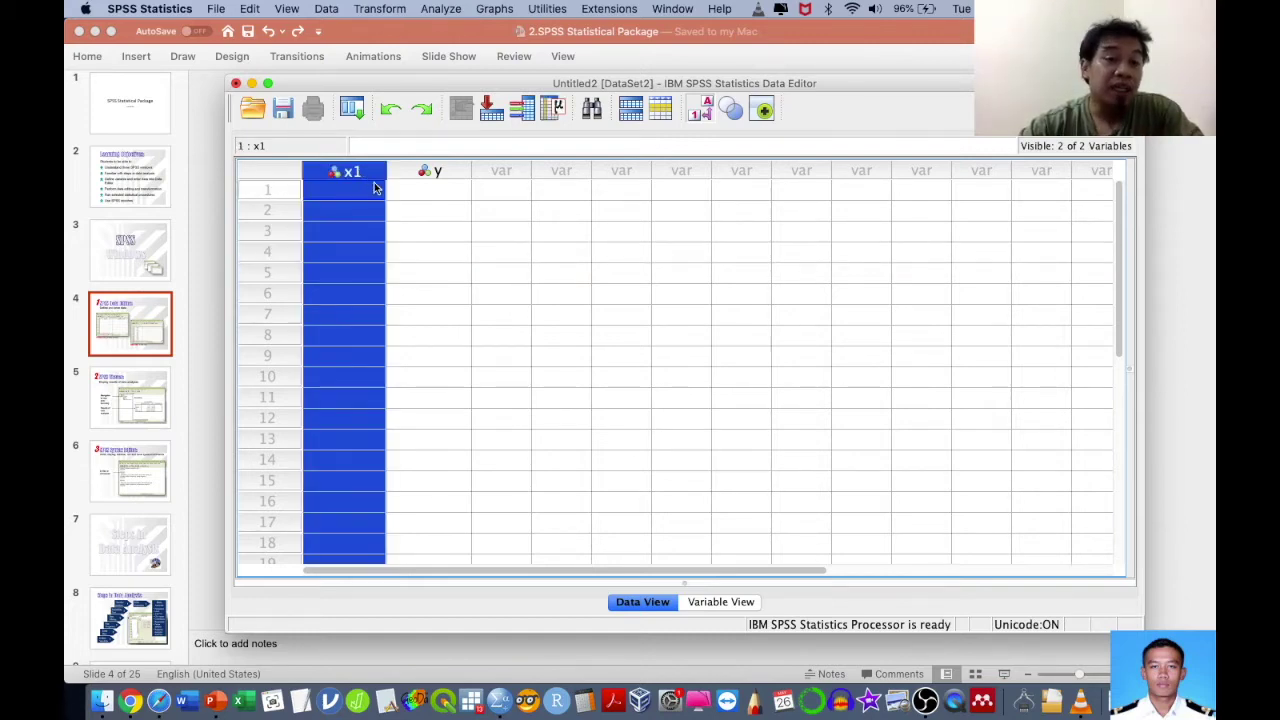
Step: Insert a new variable above Gender in the variable definitions and name it id
click(731, 602)
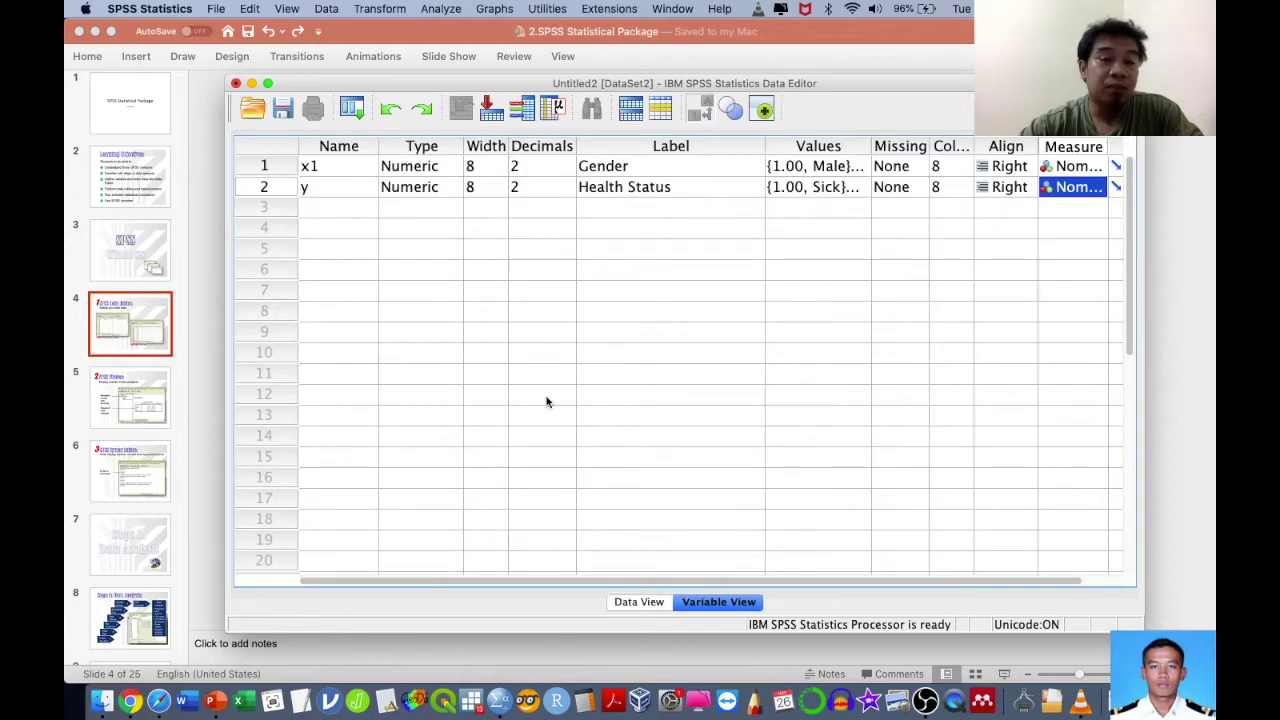
click(285, 167)
right_click(295, 170)
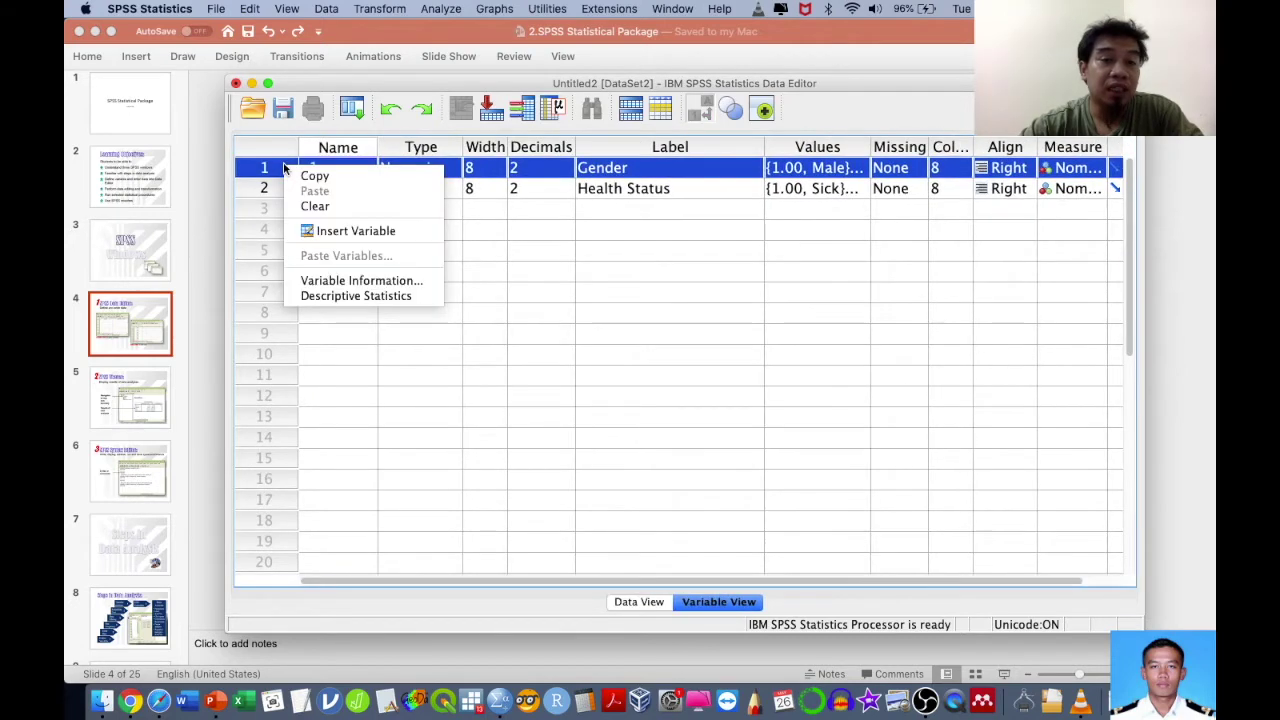
click(350, 231)
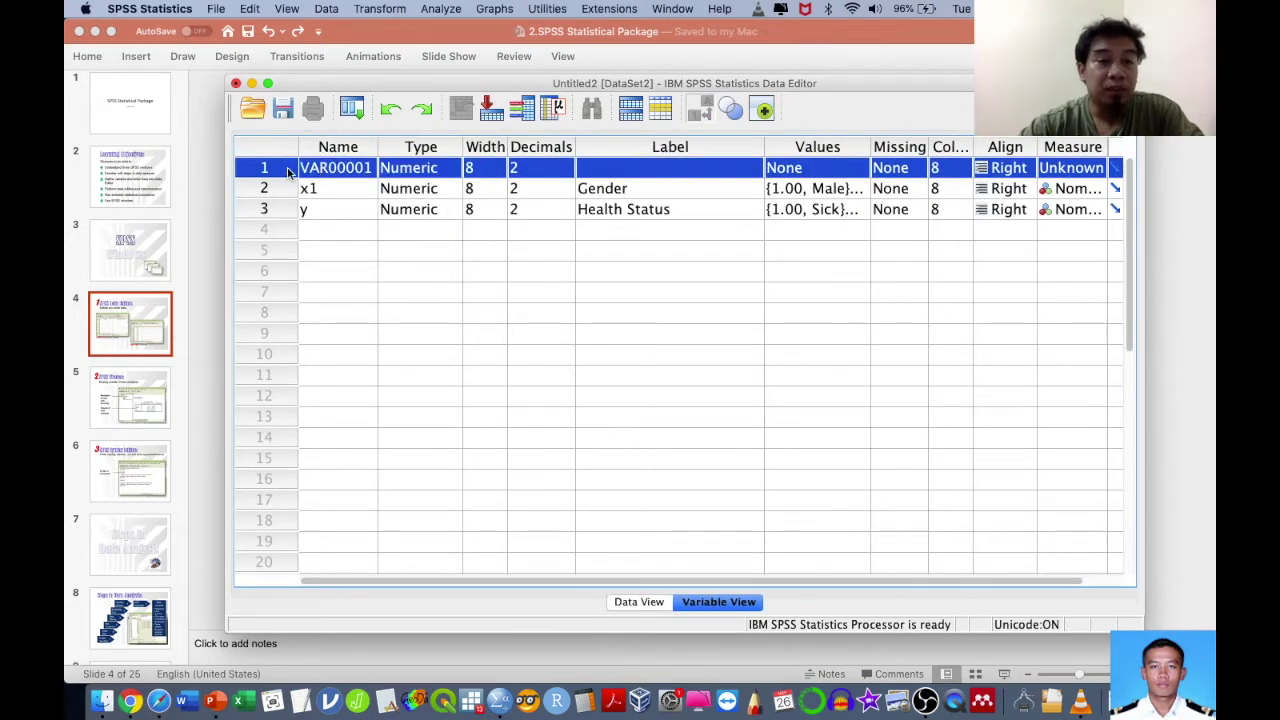
click(322, 168)
text(id)
key(Tab)
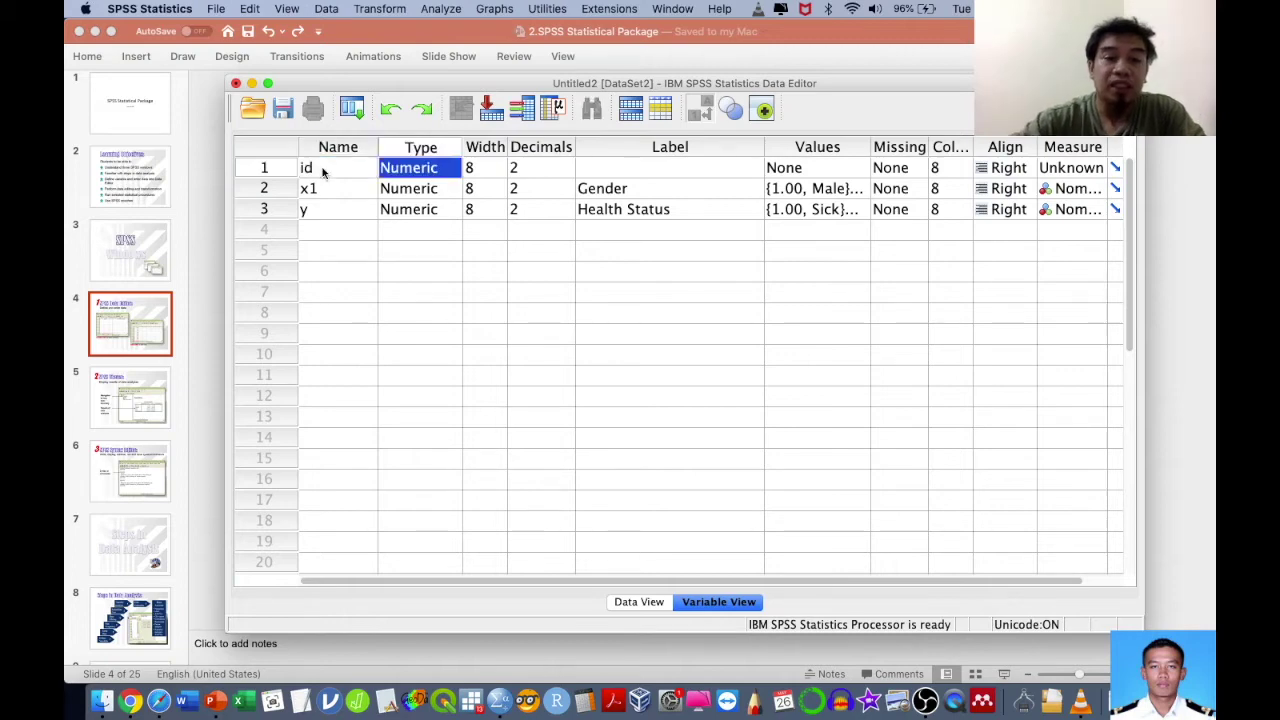
Step: Enter the values 1 to 5 for the id variable in the first five cases of the data grid
key(ctrl+t)
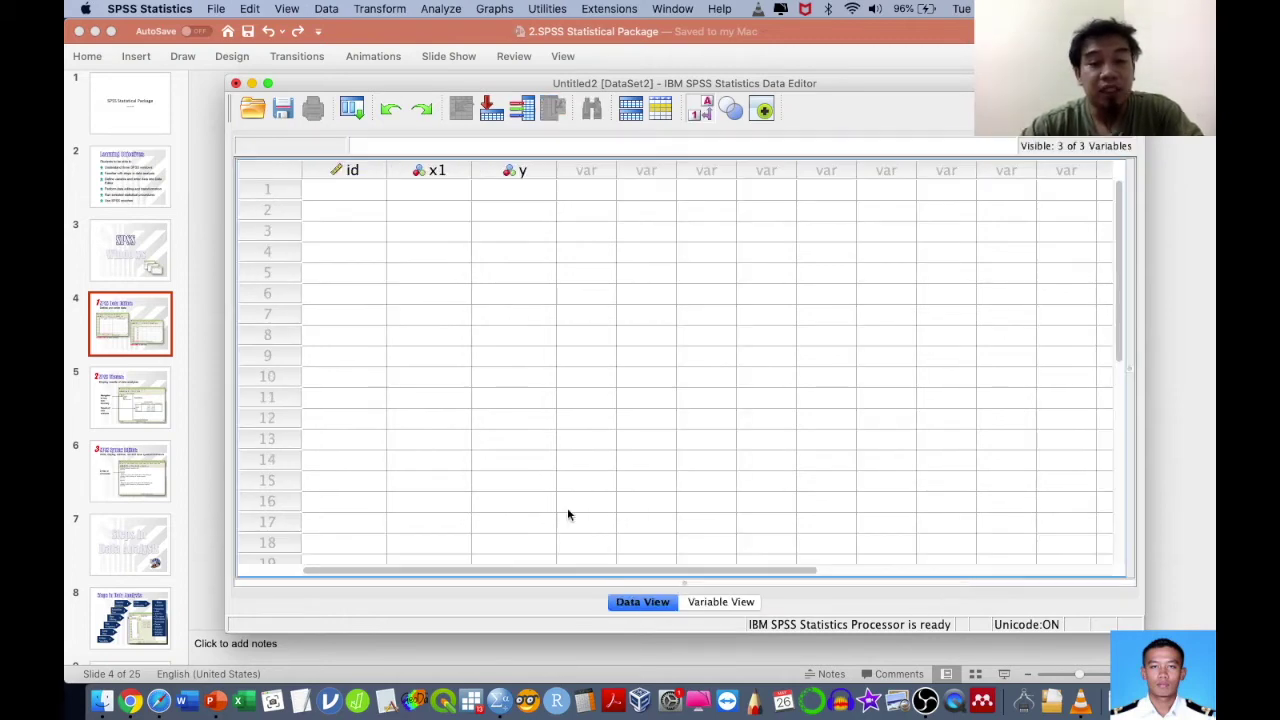
click(366, 186)
text(1)
key(Return)
text(2)
key(Return)
text(3)
key(Return)
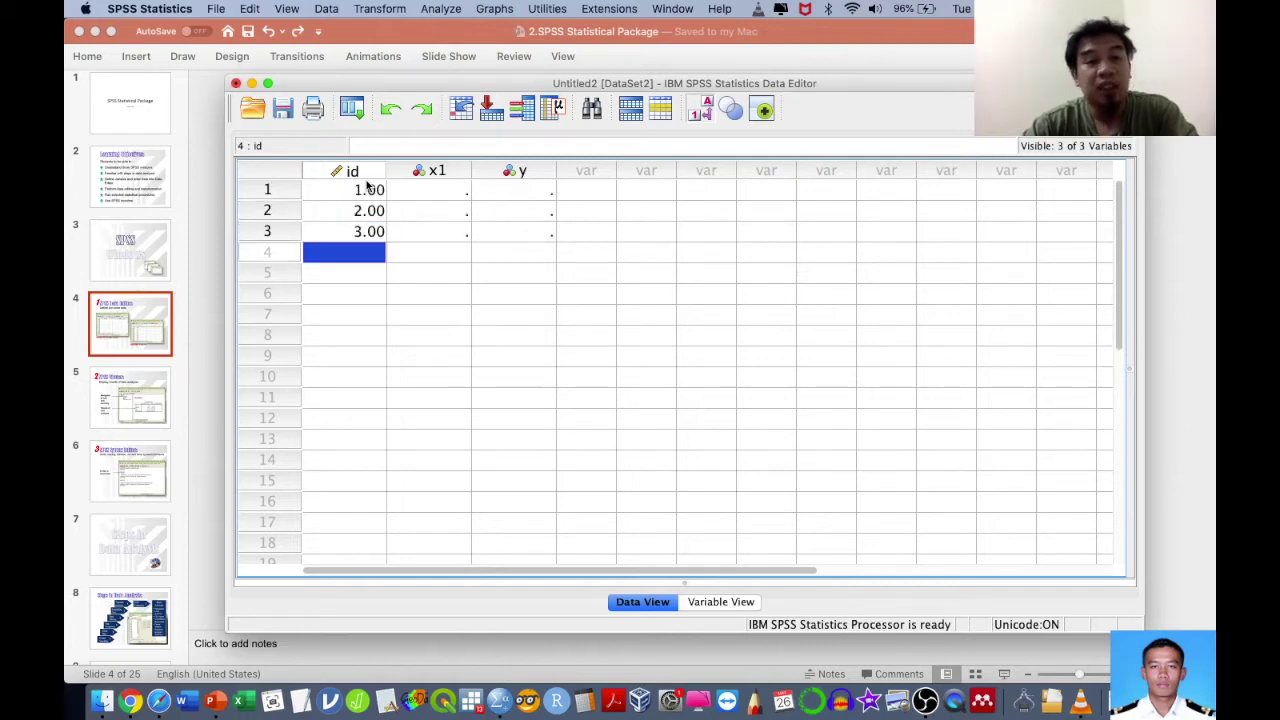
text(4)
key(Return)
text(5)
key(Return)
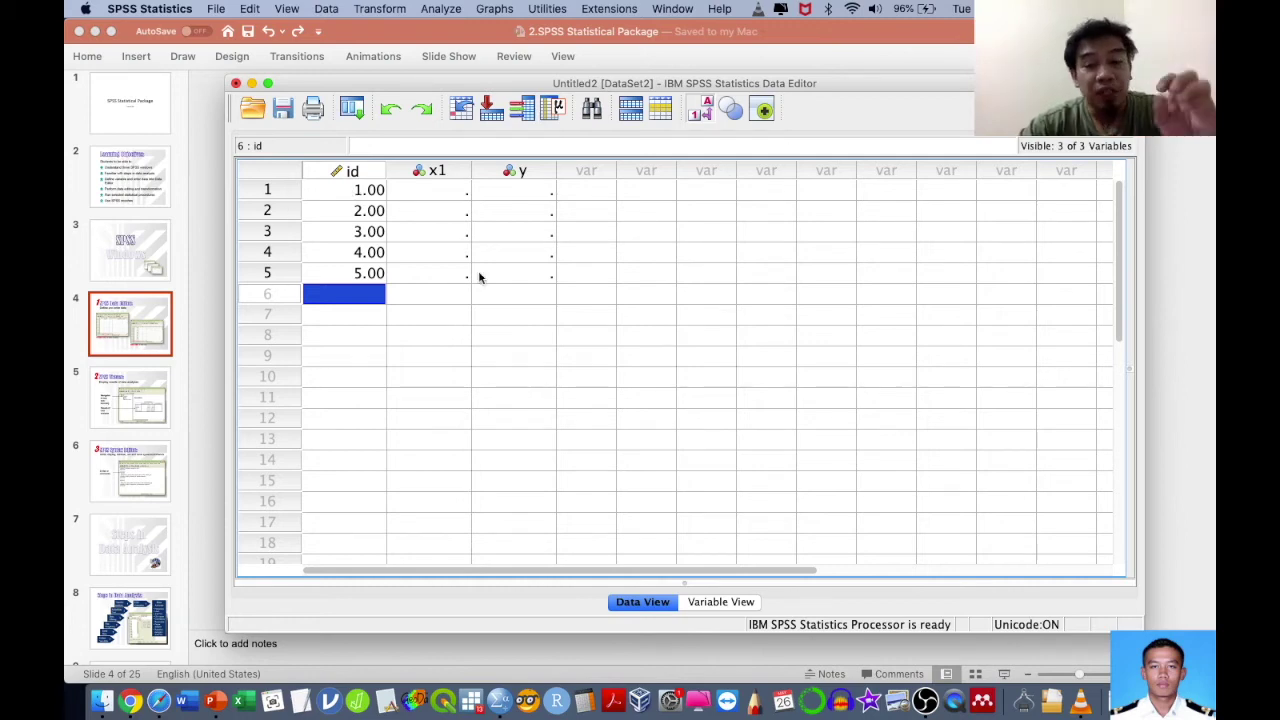
Step: Fill x1 with Male for cases 1 and 2 and Female for cases 3 to 5
click(460, 197)
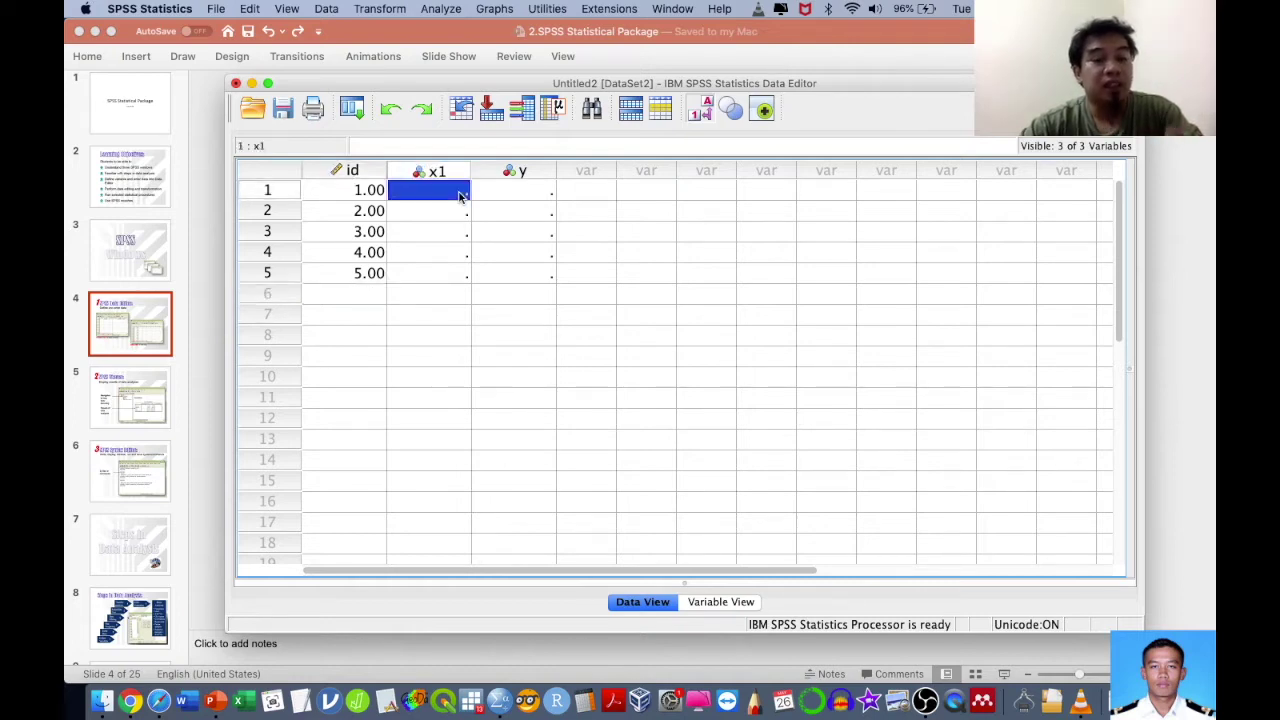
text(Male)
key(Return)
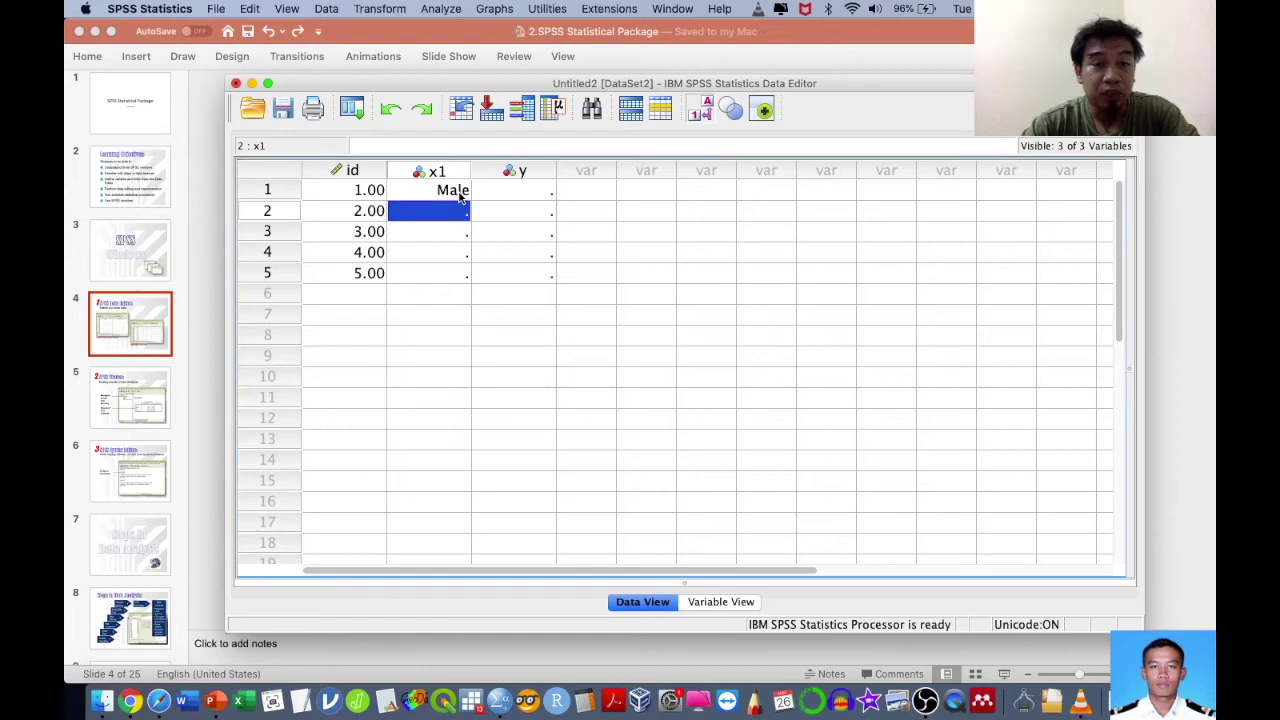
text(Male)
key(Return)
text(Female)
key(Return)
text(Female)
key(Return)
text(Female)
key(Return)
Step: Enter the codes 1, 2, 1, 1 and 2 for variable y in cases 1 to 5
click(508, 197)
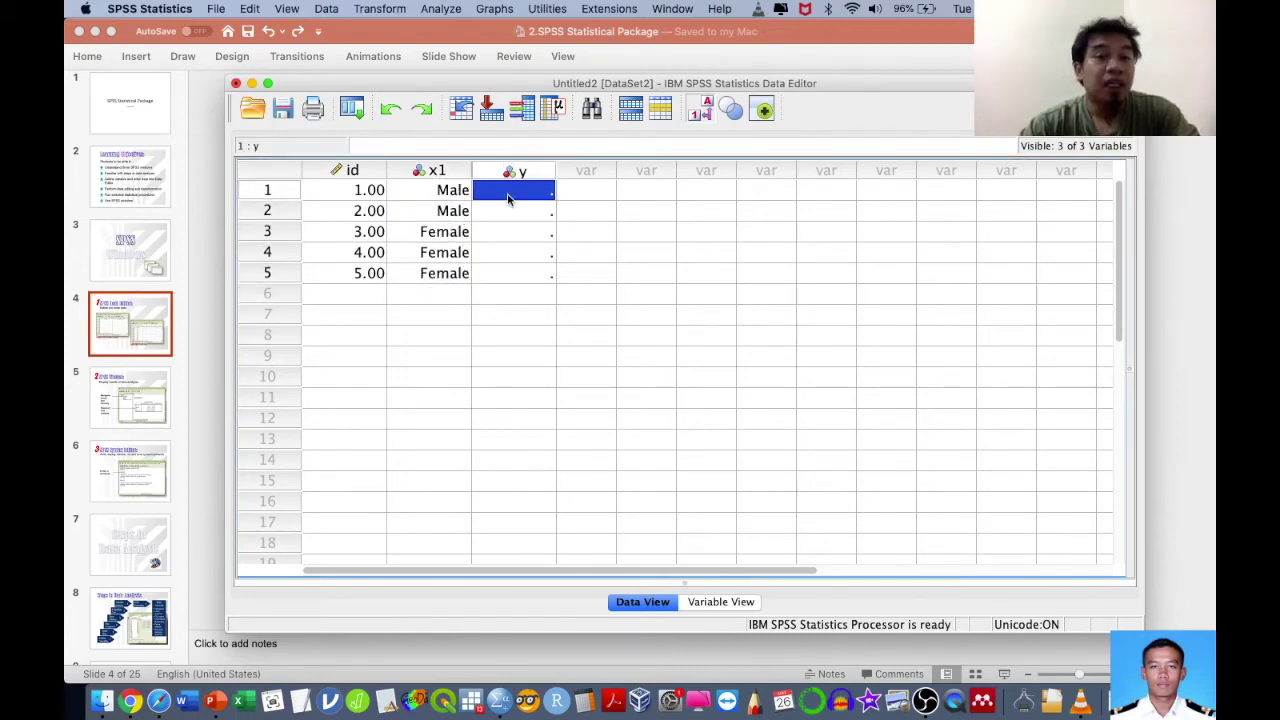
text(1)
key(Return)
text(2)
key(Return)
text(1)
key(Return)
text(1)
key(Return)
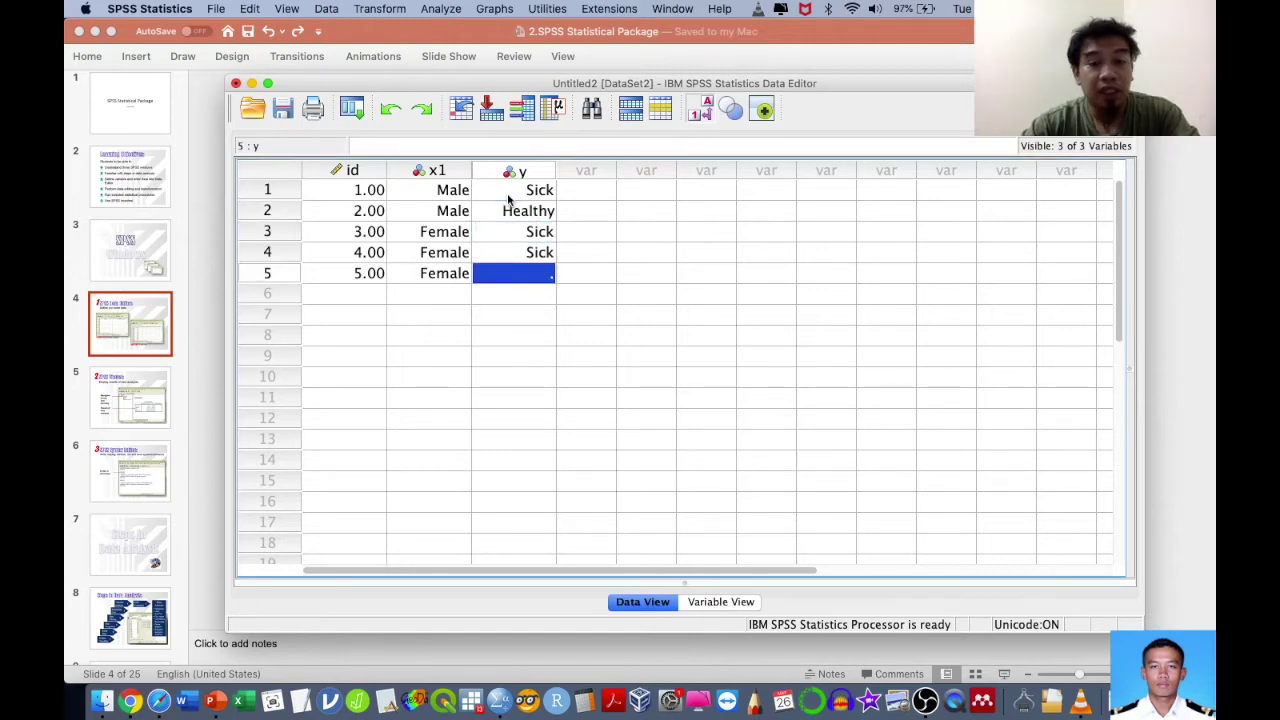
text(2)
key(Return)
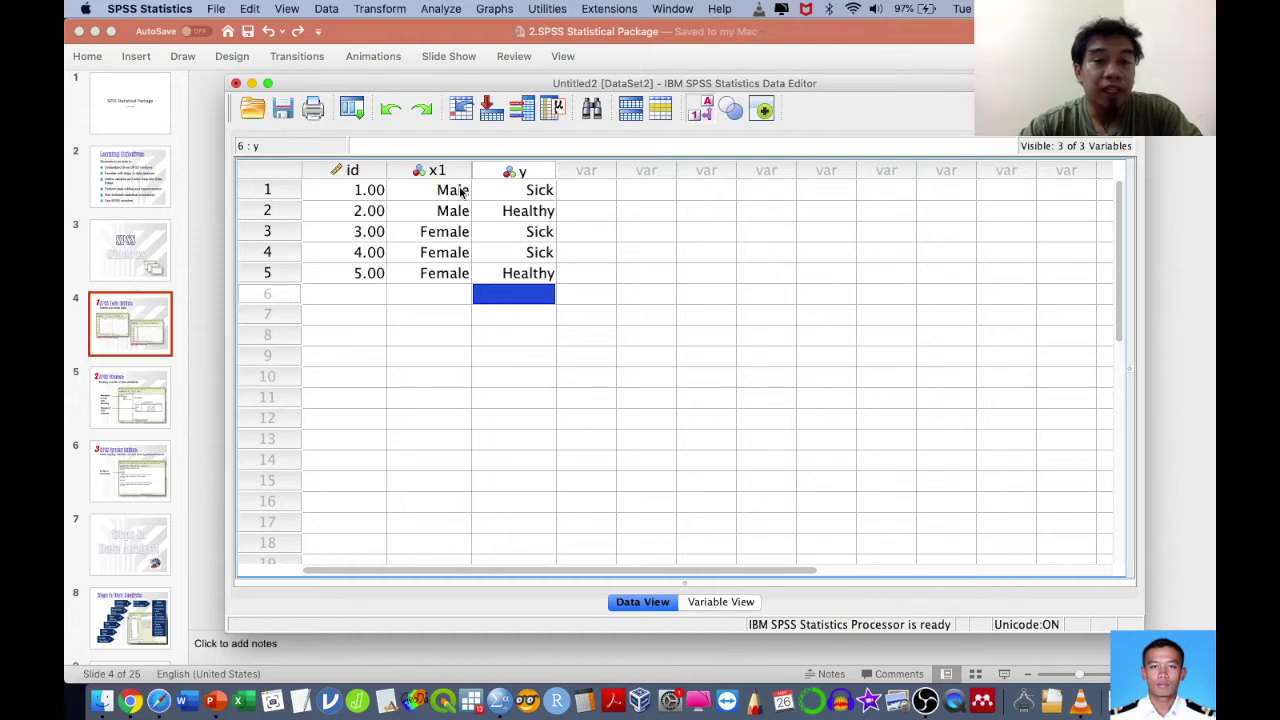
Step: Toggle the data display repeatedly between numeric codes and value labels, leaving the value labels shown
mouse_move(463, 175)
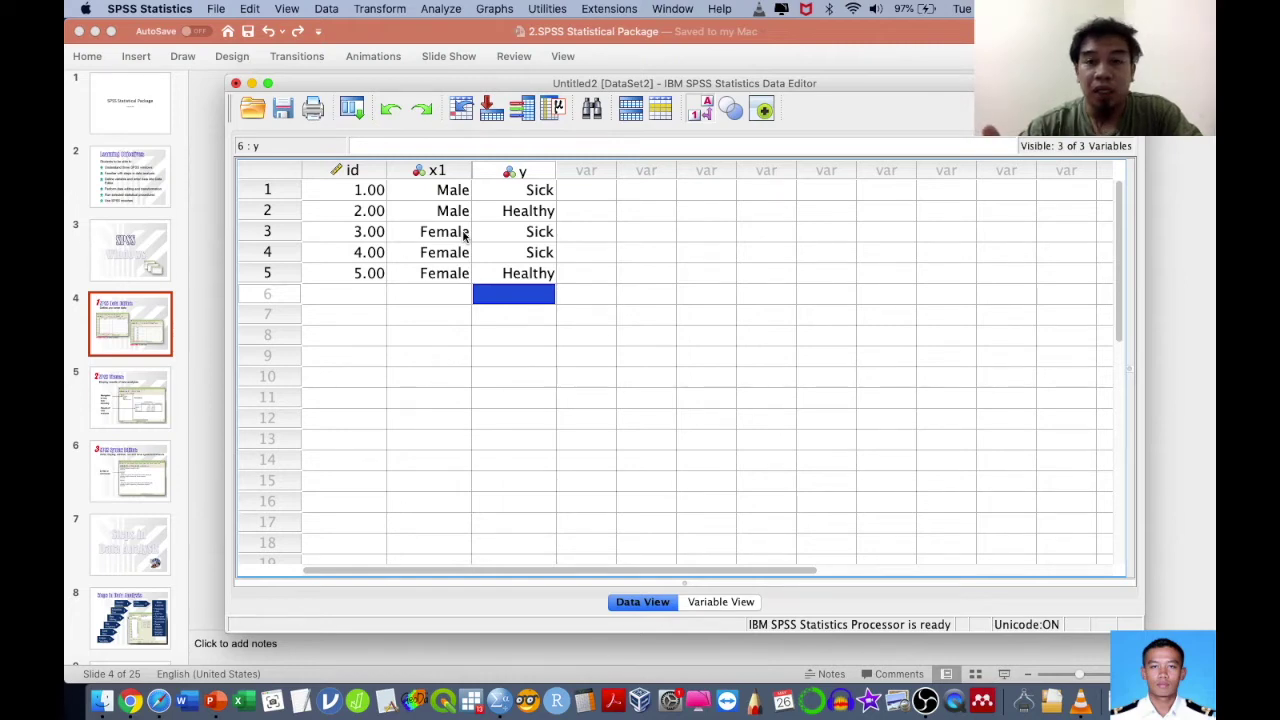
click(698, 112)
click(699, 112)
click(699, 112)
double_click(699, 112)
click(699, 112)
double_click(699, 112)
click(699, 112)
click(699, 112)
click(699, 112)
click(699, 112)
click(699, 112)
click(699, 112)
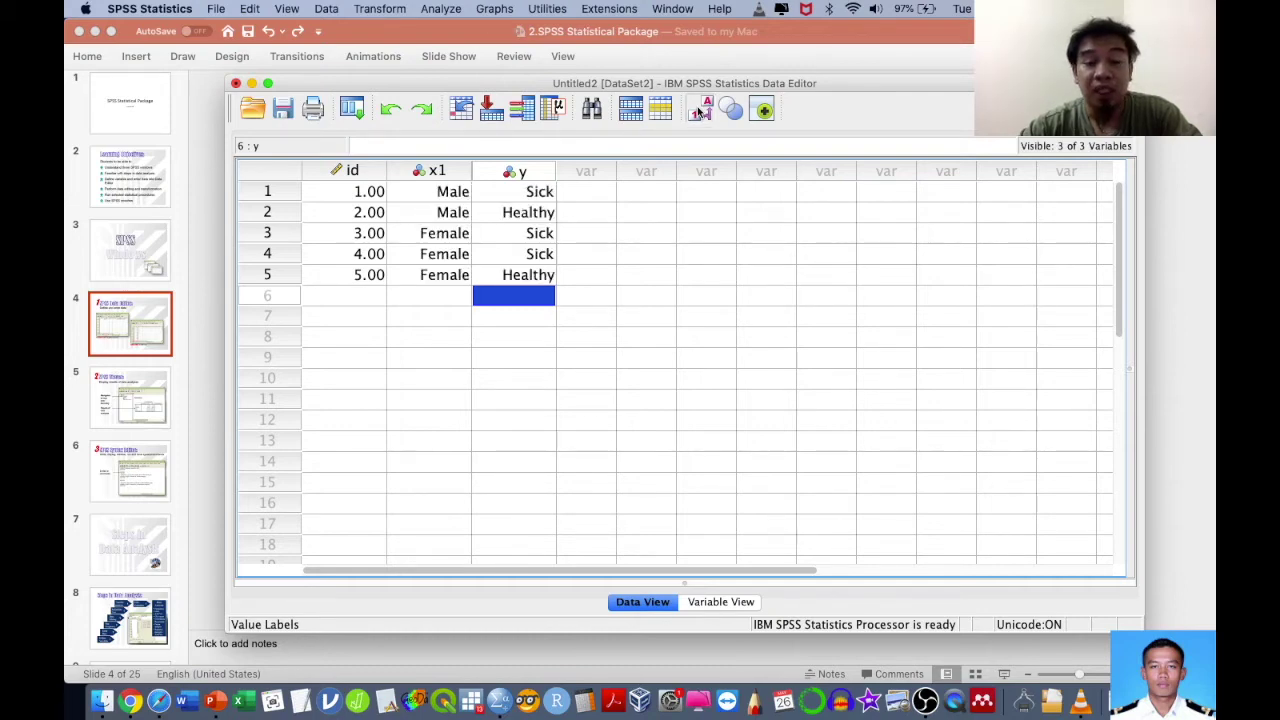
click(699, 112)
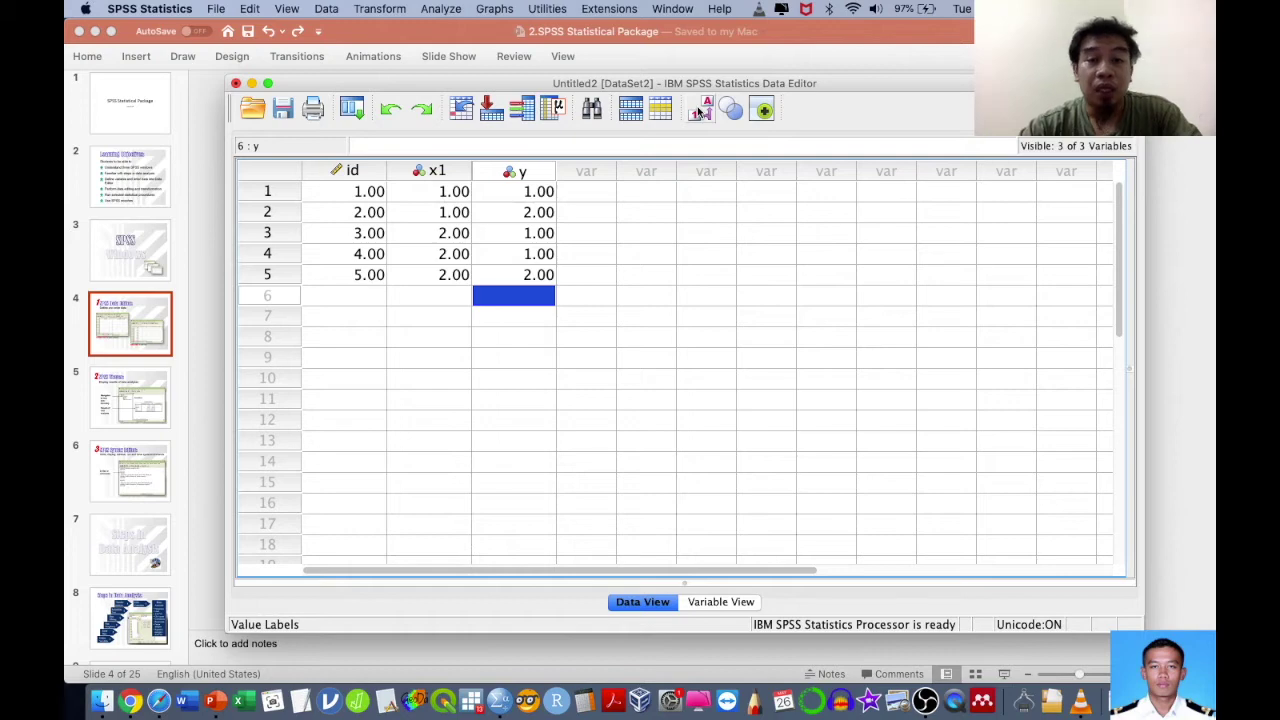
click(699, 112)
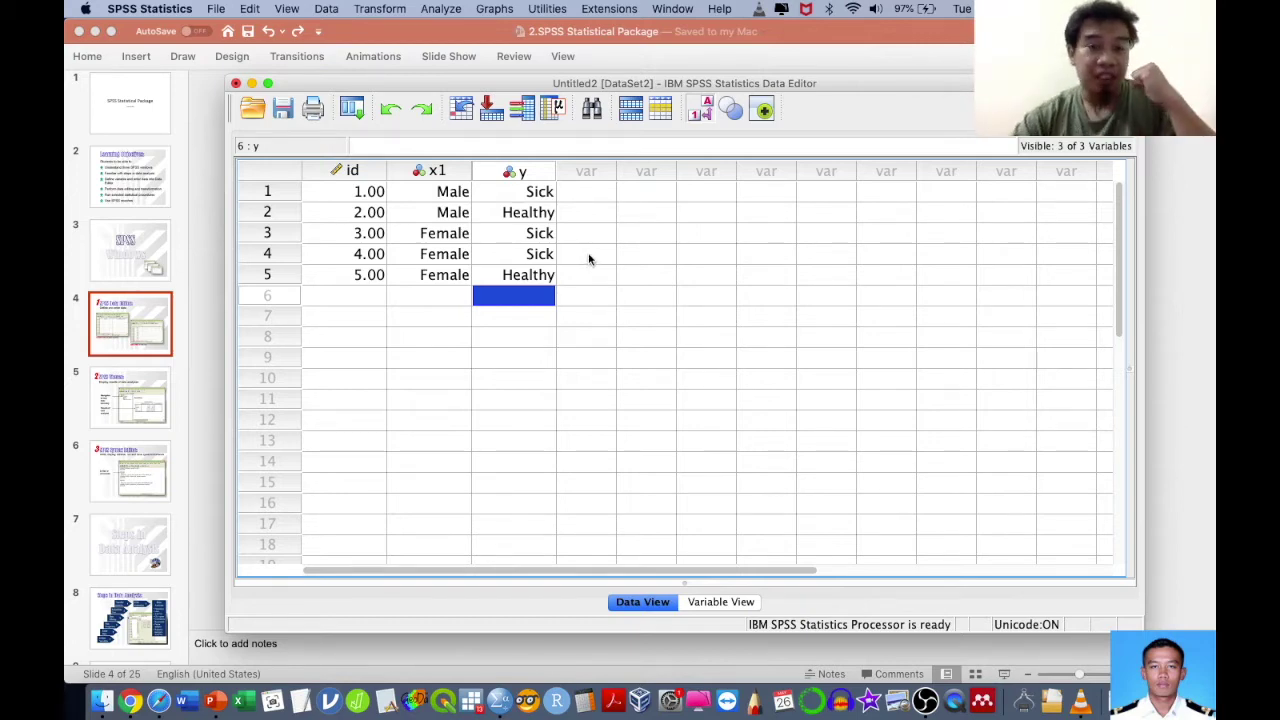
Step: Switch to the PowerPoint presentation and show slide 5 about the SPSS Viewer
click(155, 354)
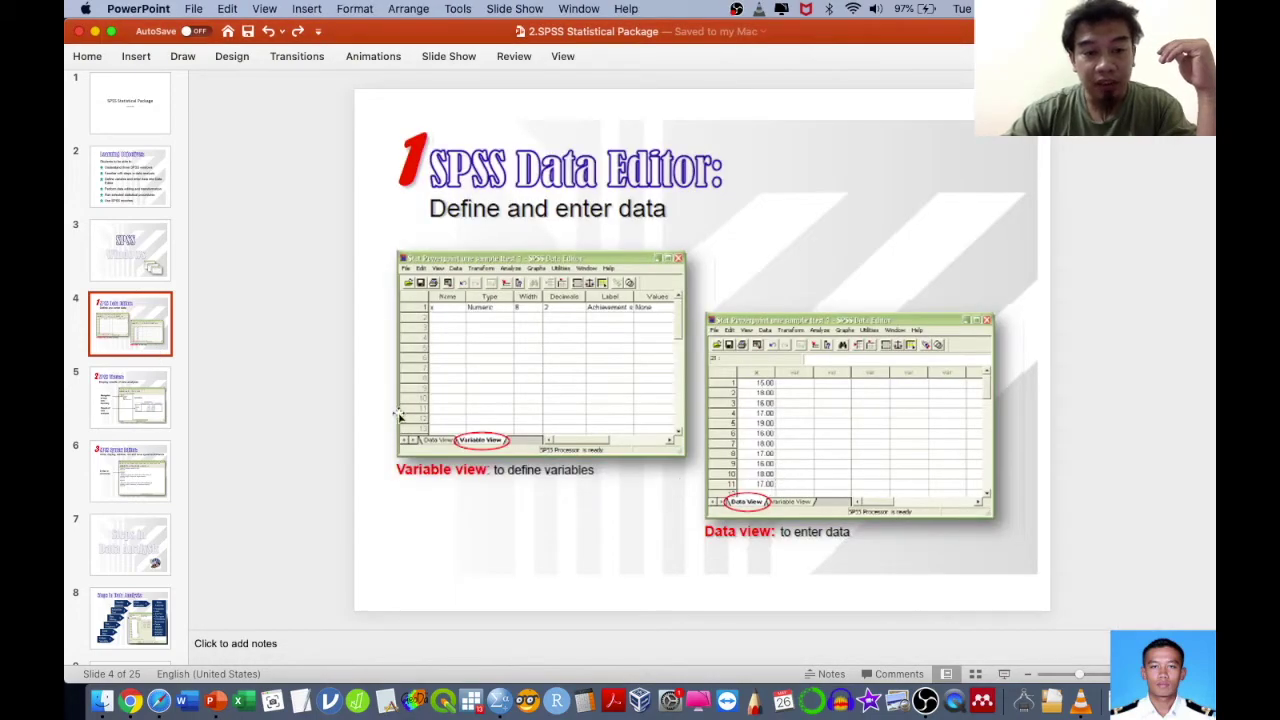
click(157, 422)
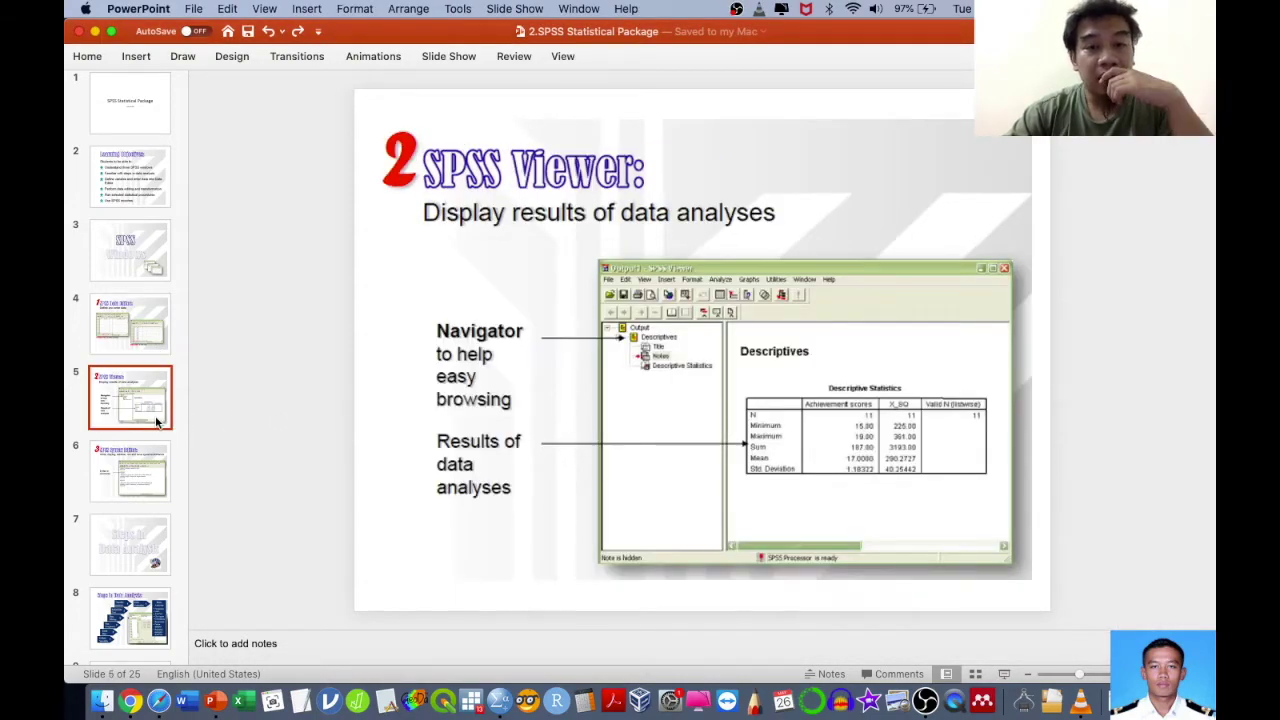
key(ctrl+Up)
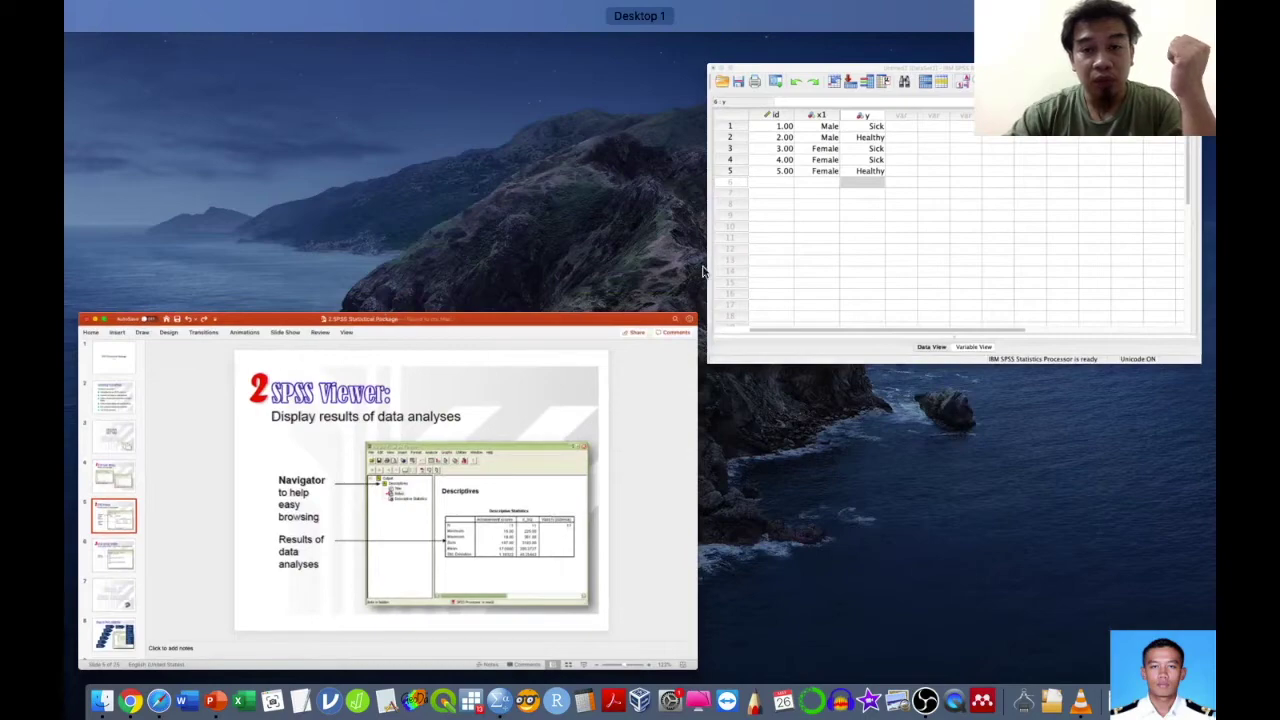
click(869, 266)
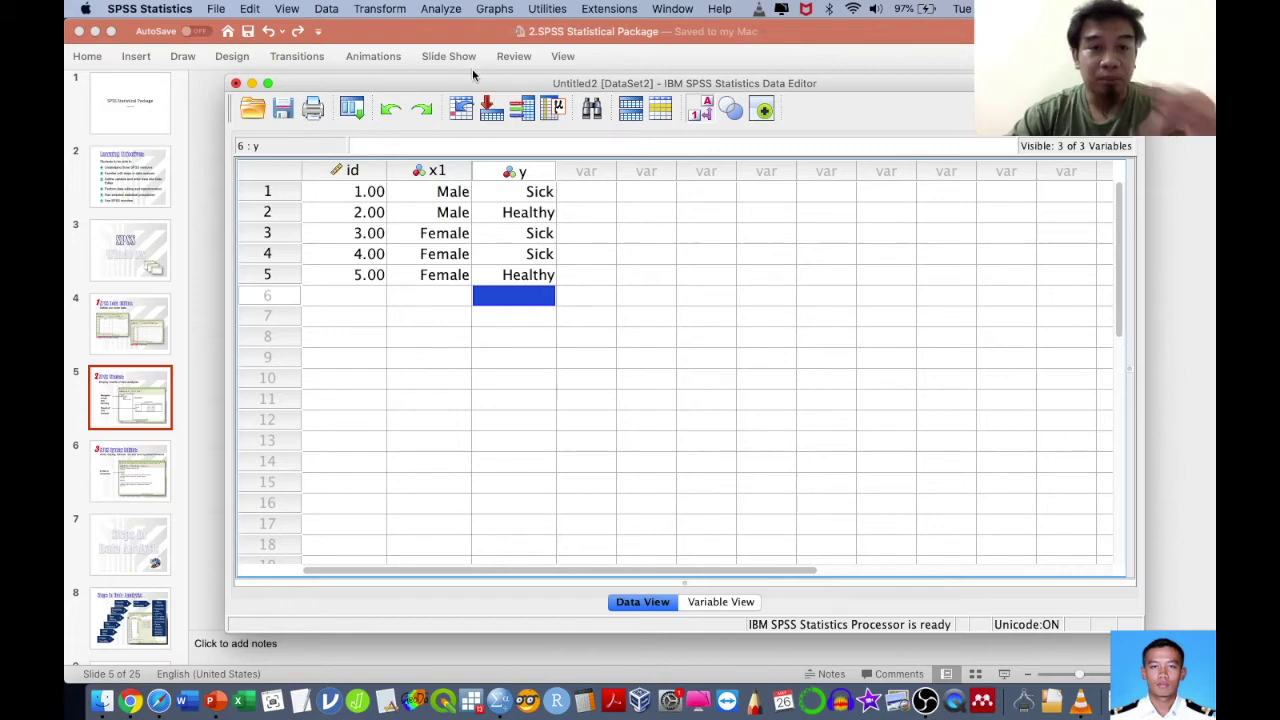
click(461, 32)
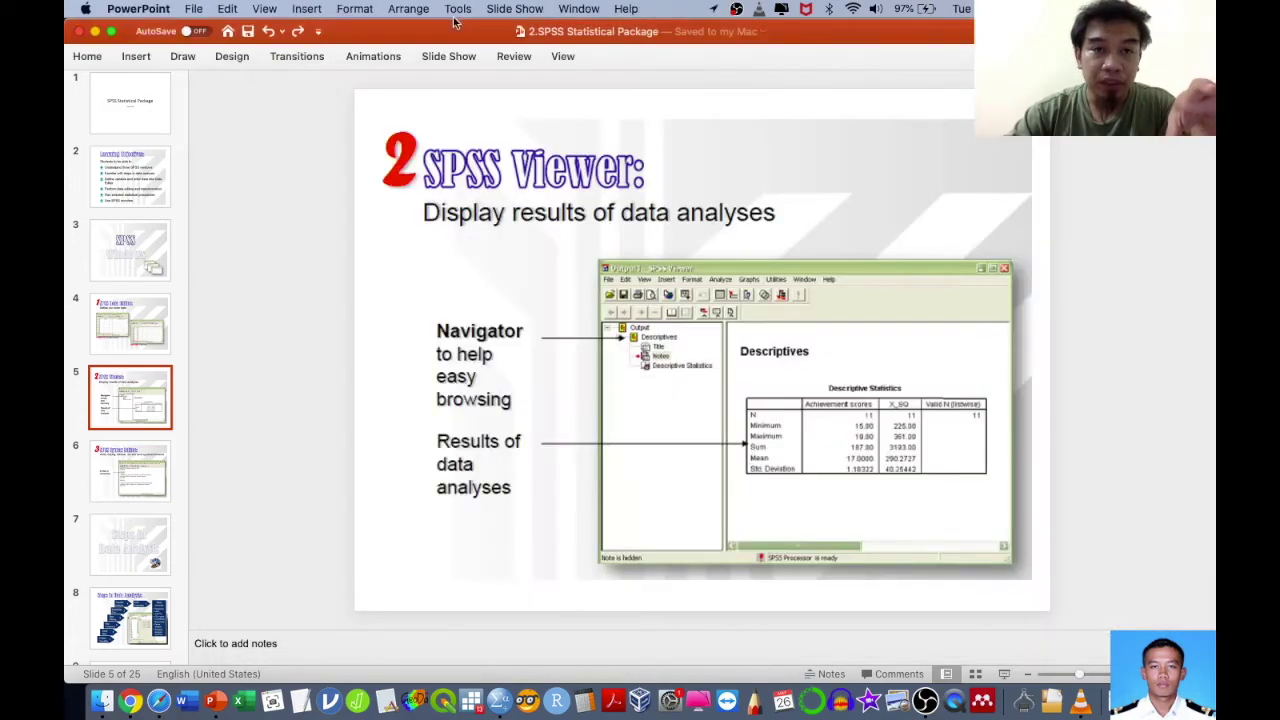
Step: Switch to the SPSS Data Editor and run a Frequencies analysis on the Health Status variable
key(ctrl+Up)
click(800, 245)
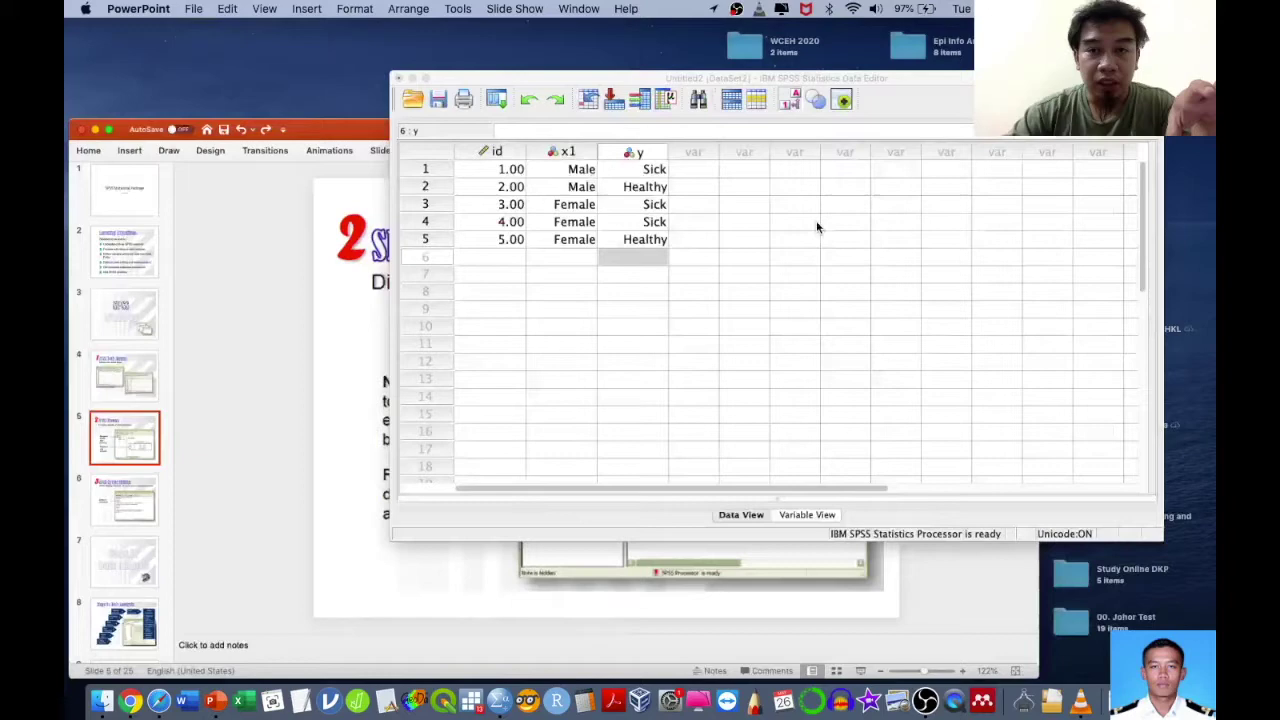
click(445, 11)
mouse_move(556, 45)
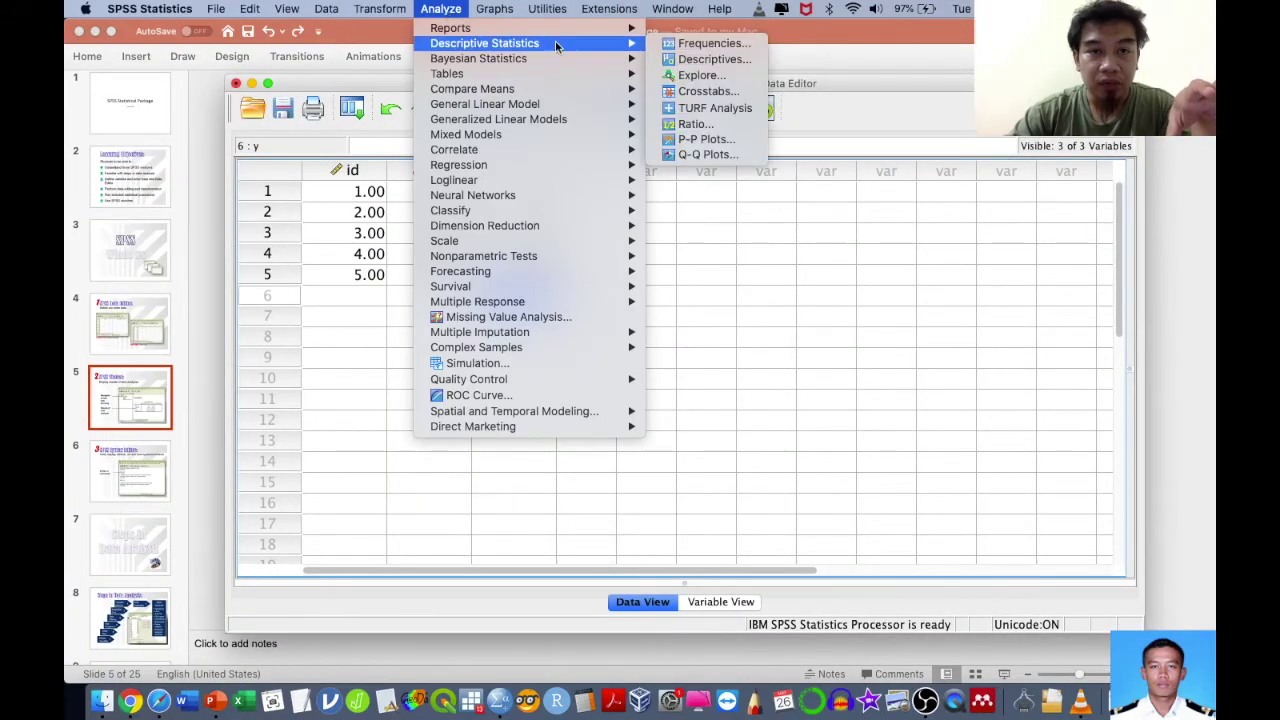
click(674, 45)
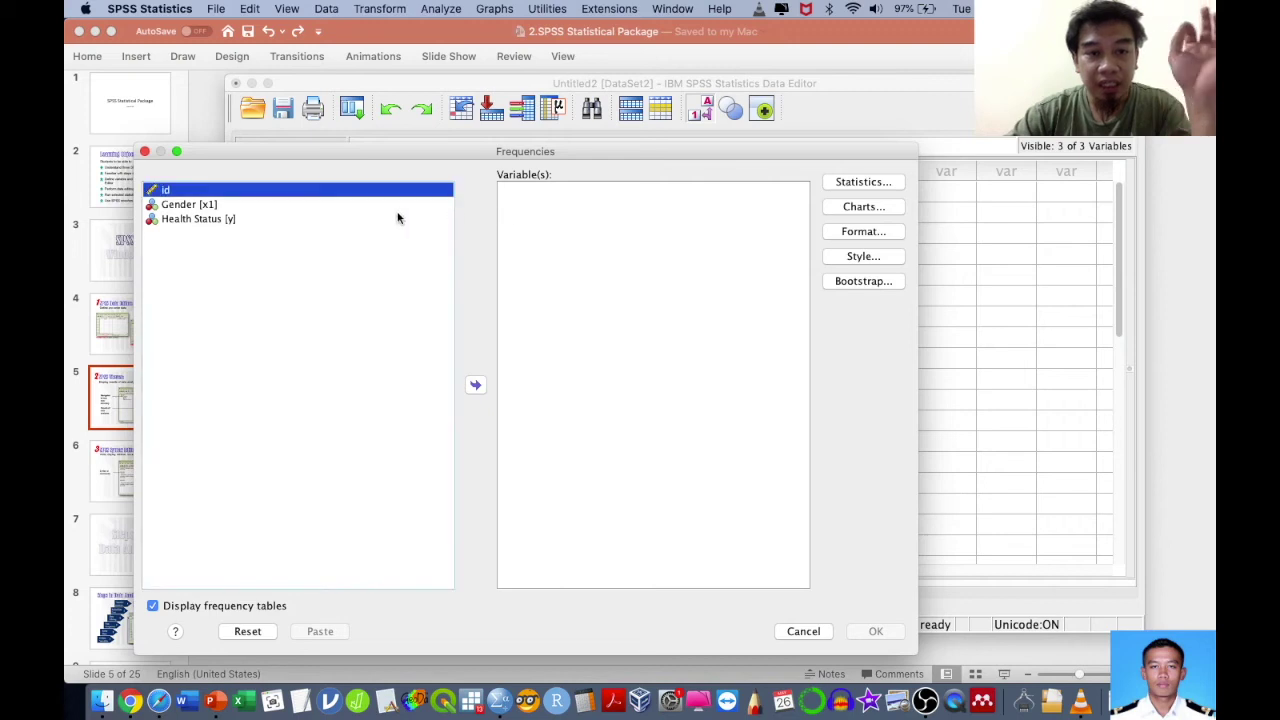
double_click(397, 216)
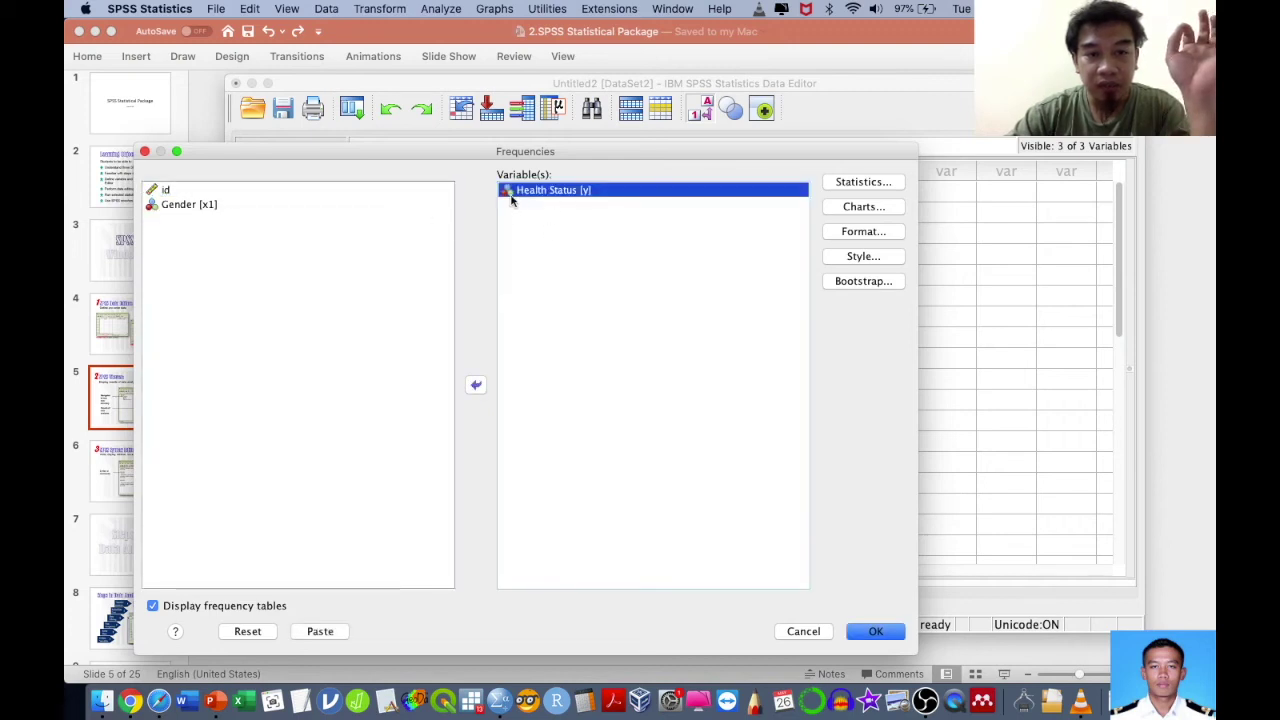
click(868, 640)
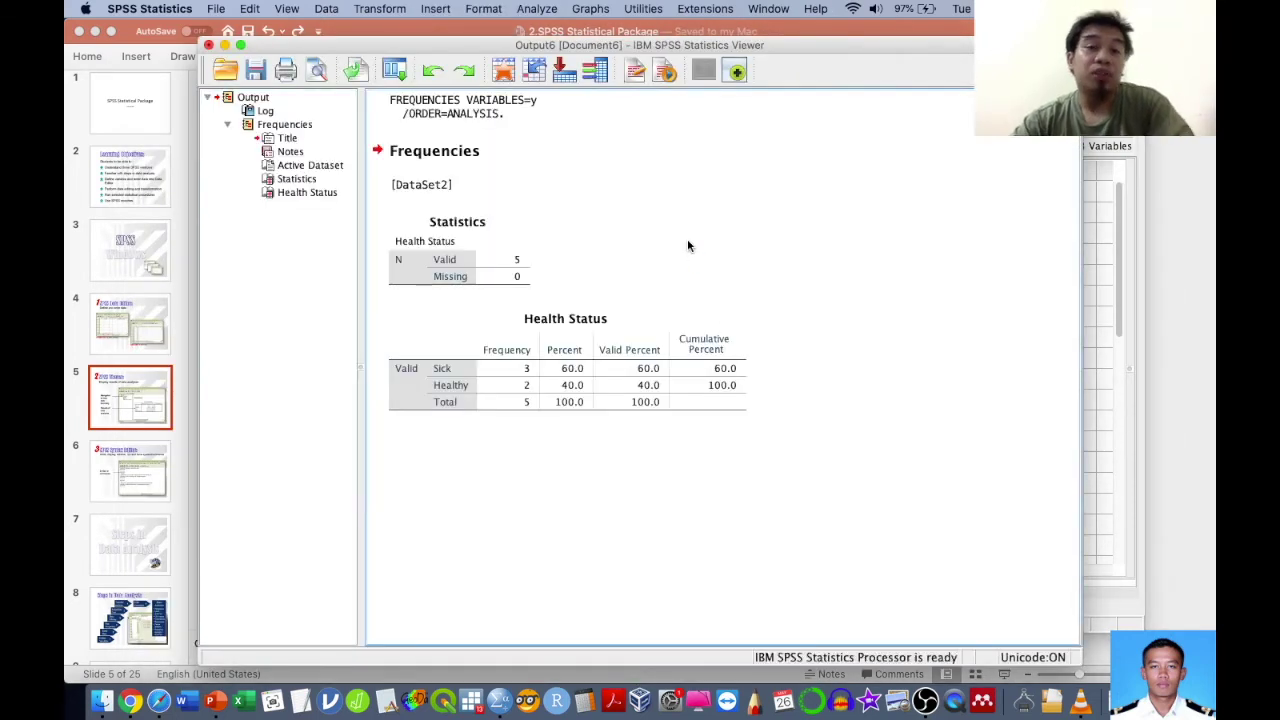
Step: Examine the Health Status frequency table, and switch to PowerPoint to show slide 6 about the SPSS Syntax Editor
click(609, 362)
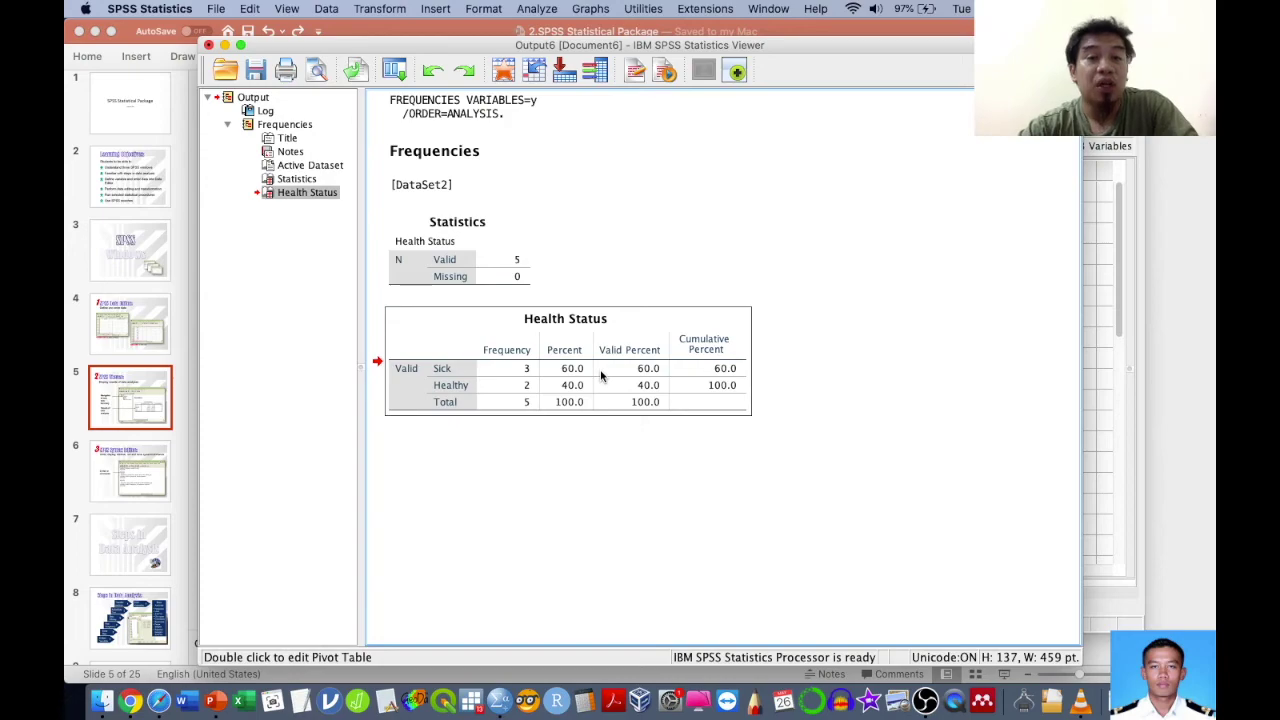
key(ctrl+Up)
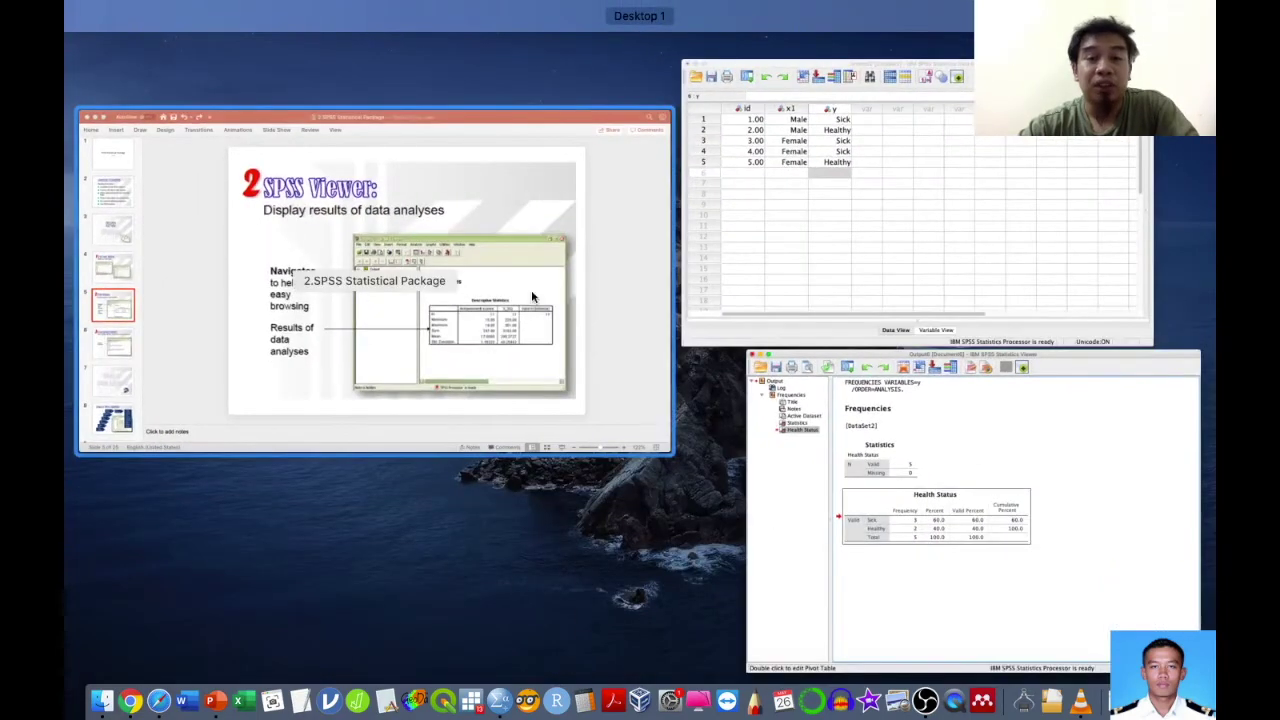
click(536, 300)
click(145, 468)
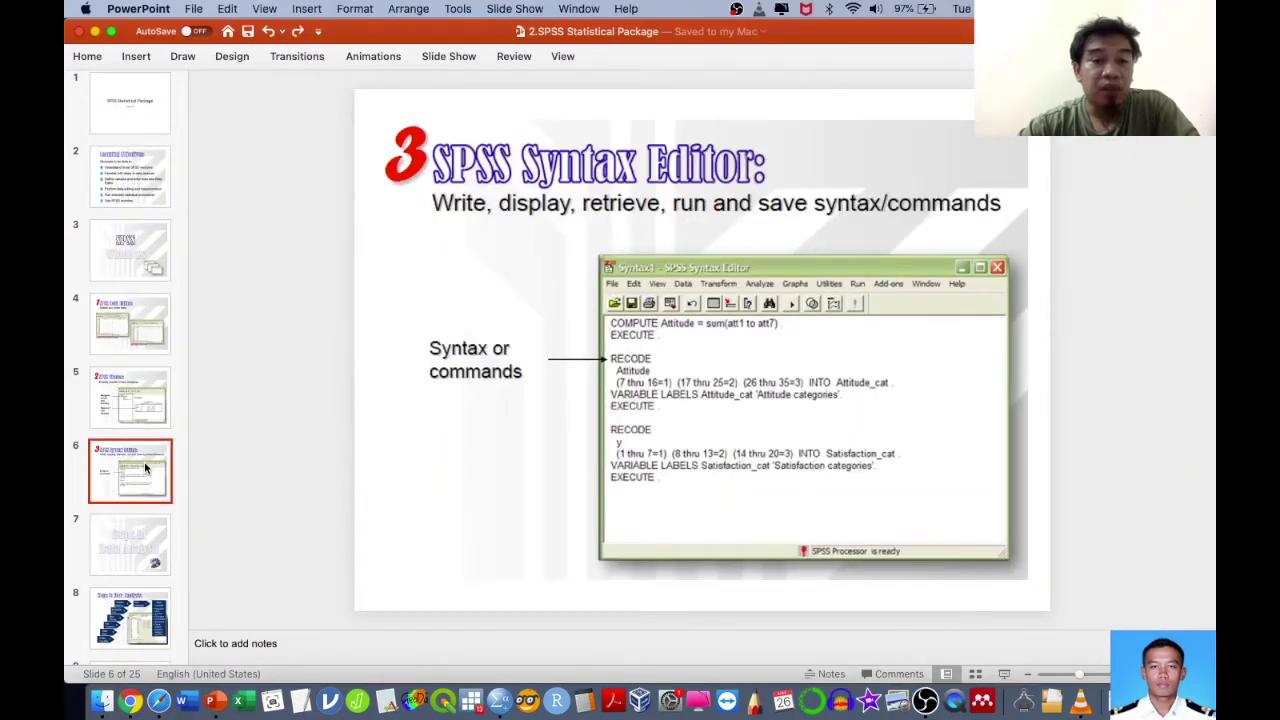
Step: Switch to the SPSS Data Editor and paste the Frequencies command for Health Status into the Syntax Editor instead of running it
key(ctrl+Up)
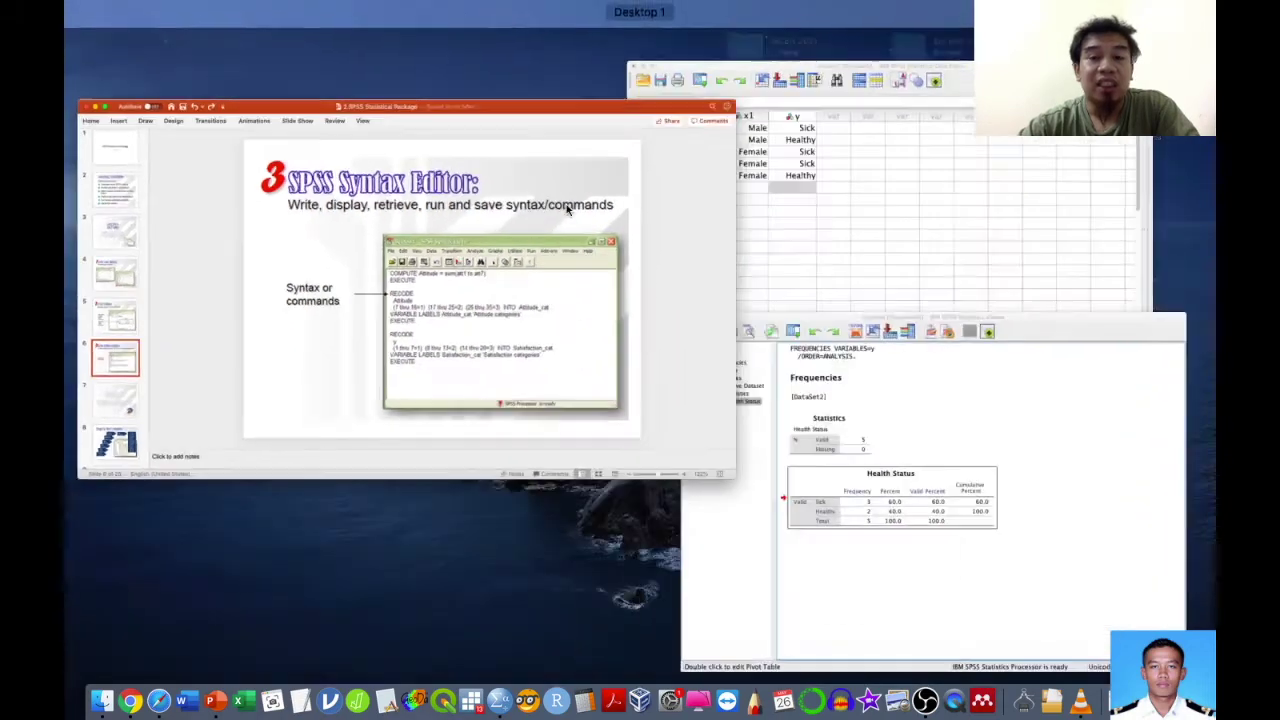
click(851, 285)
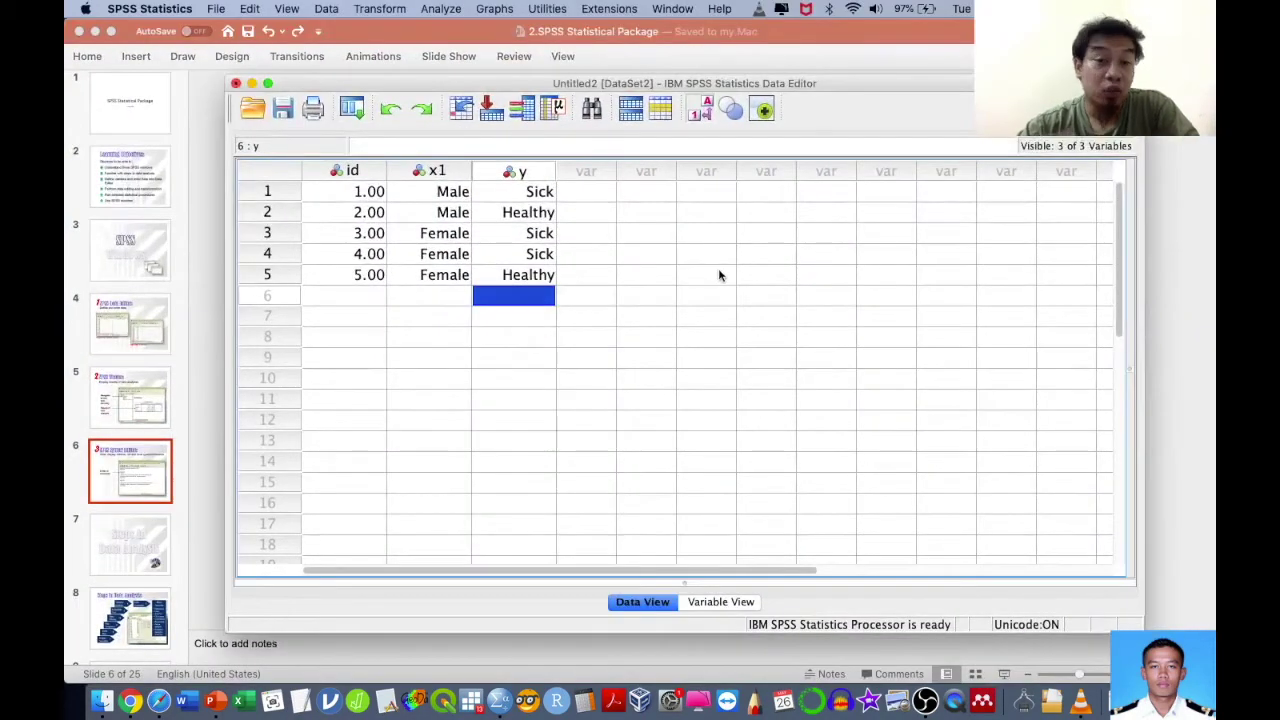
click(441, 9)
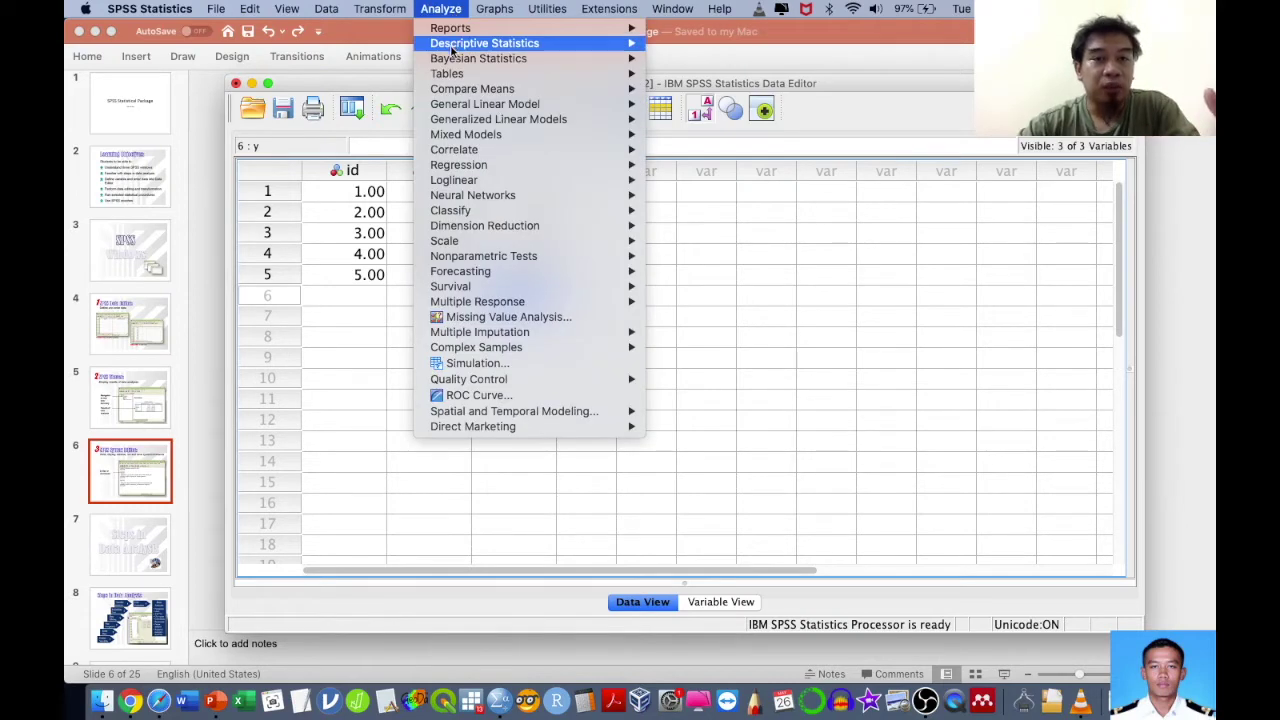
mouse_move(452, 48)
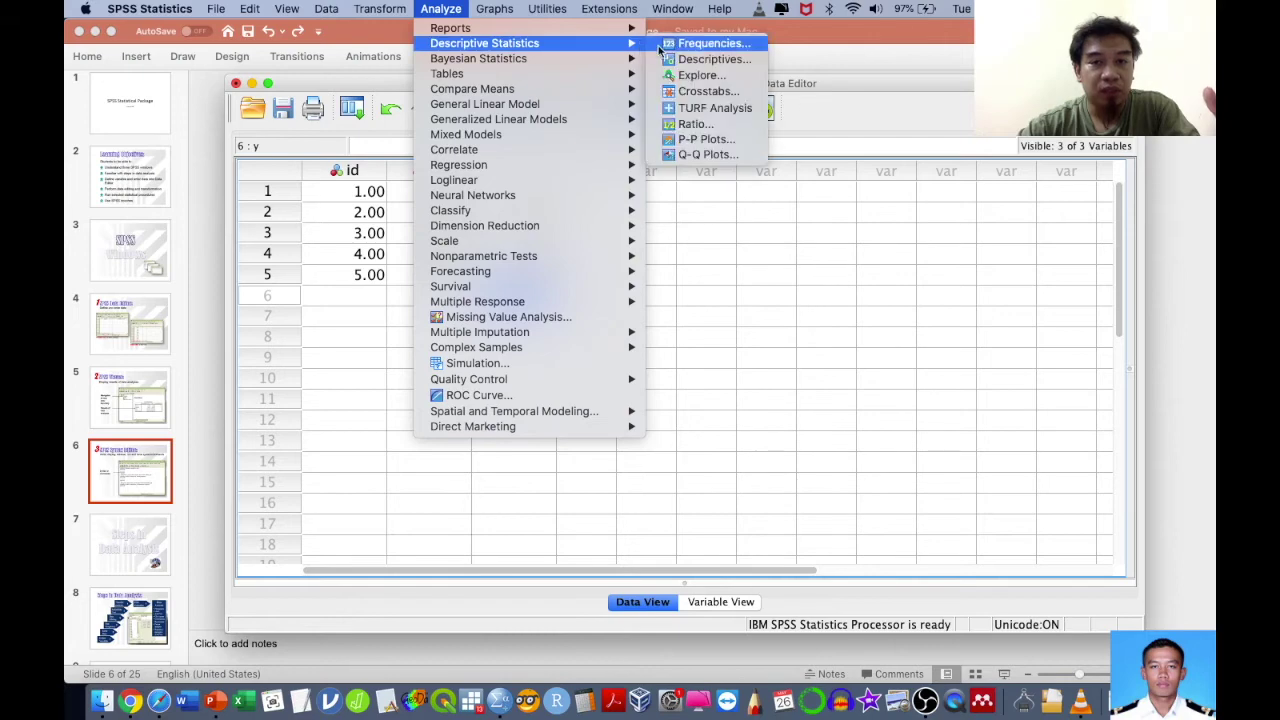
click(711, 43)
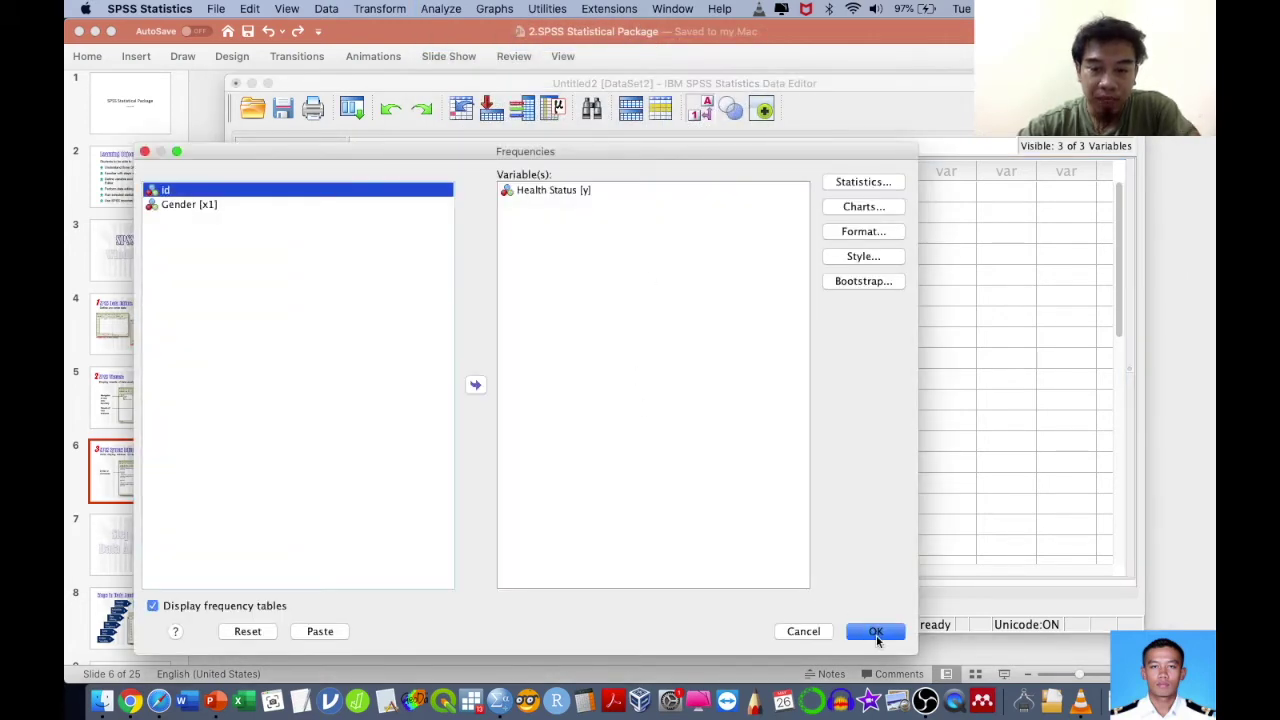
click(320, 632)
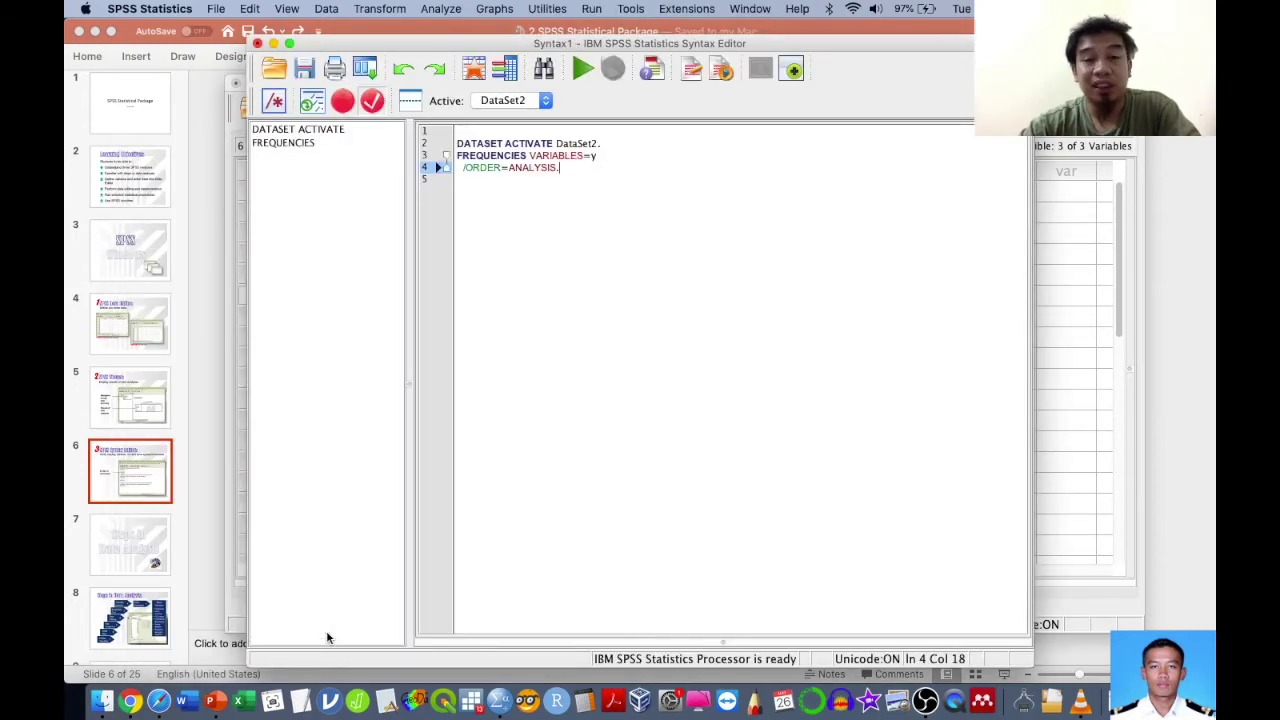
Step: Insert a blank line between the DATASET ACTIVATE and FREQUENCIES commands in the syntax
click(617, 145)
key(Return)
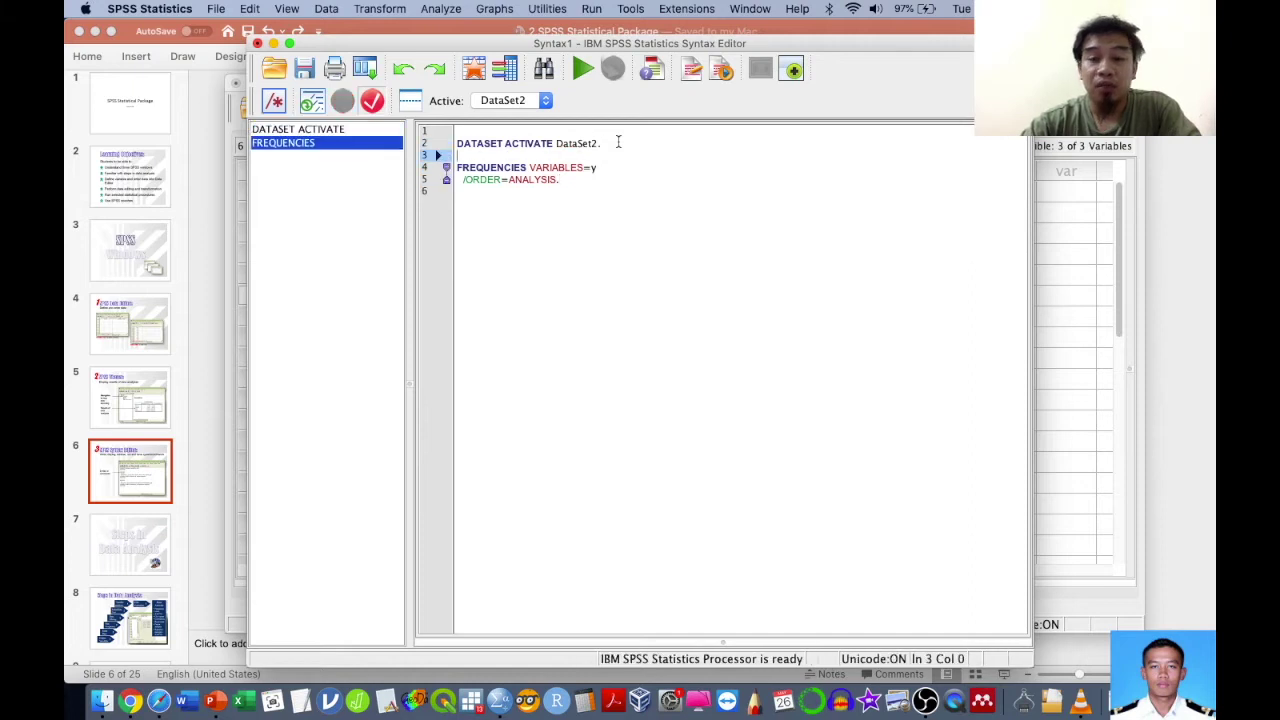
click(588, 186)
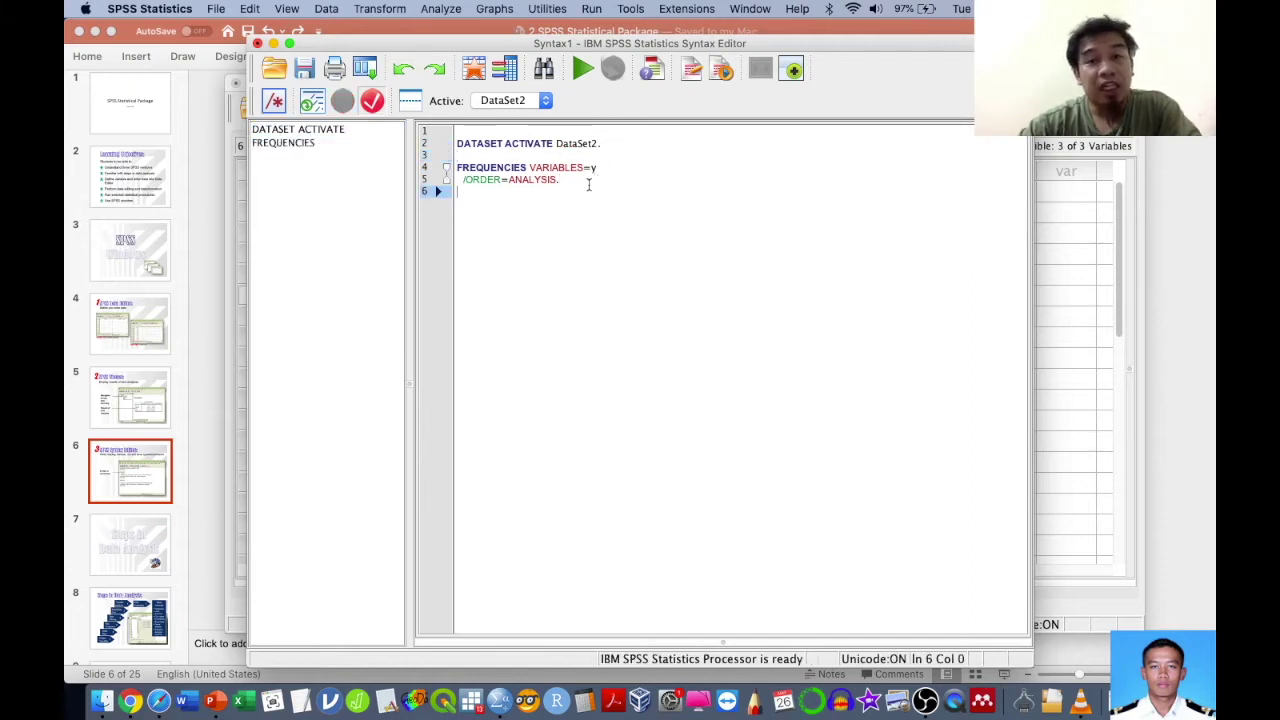
click(590, 168)
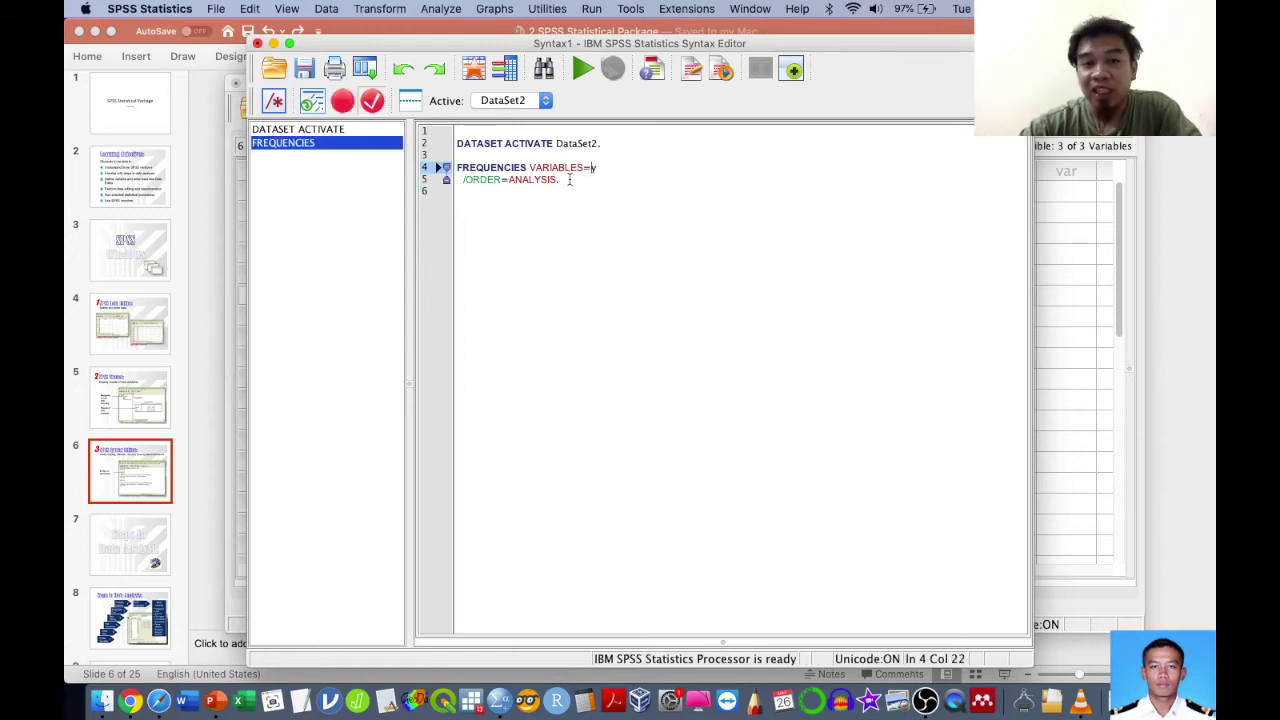
click(285, 9)
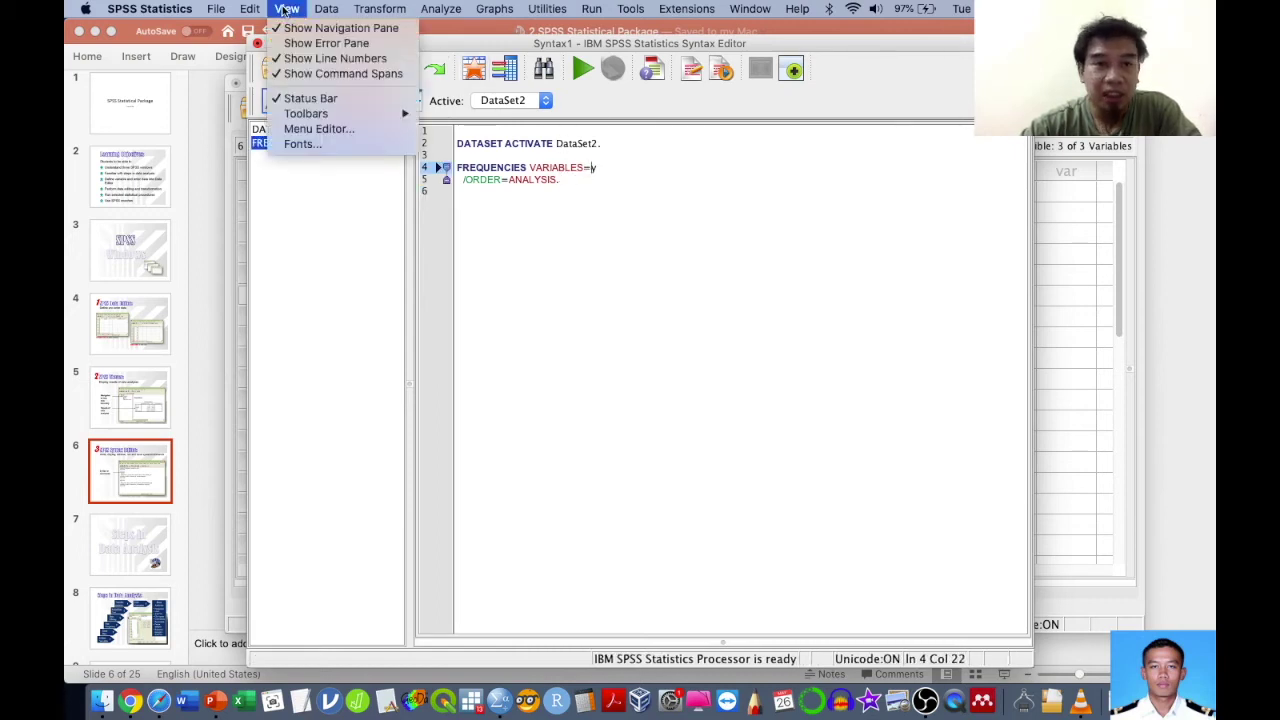
mouse_move(249, 9)
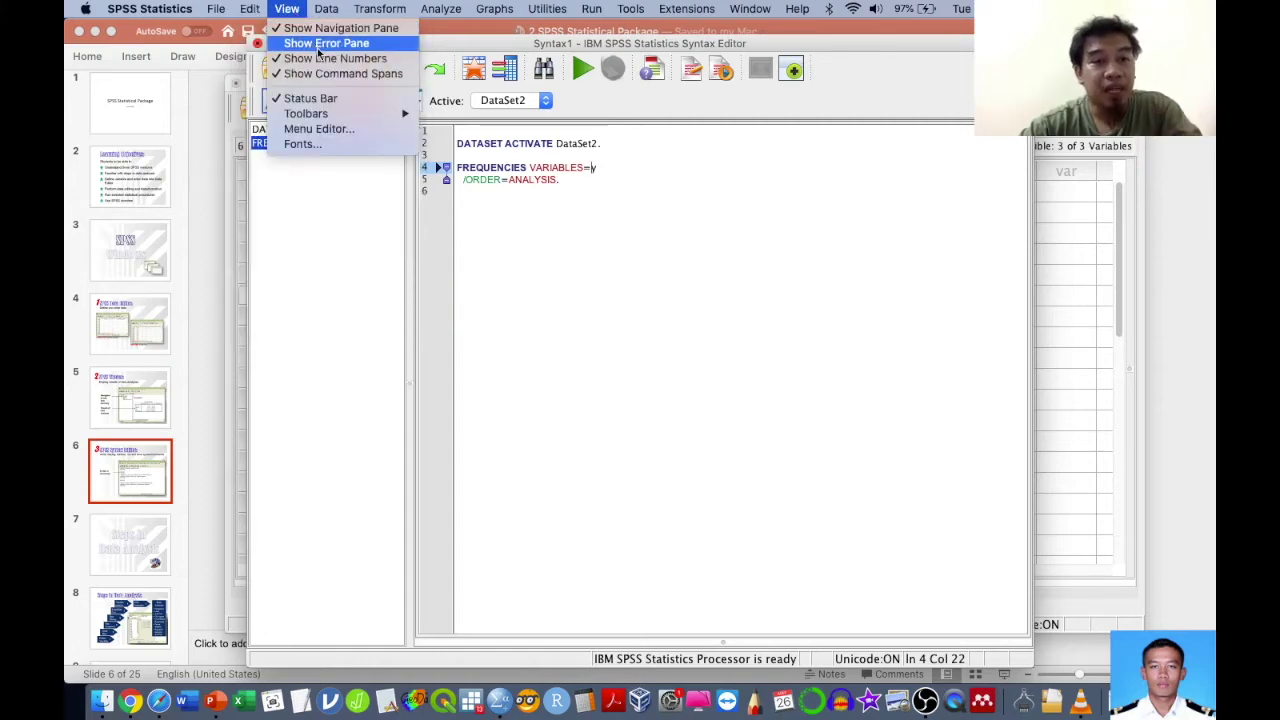
mouse_move(326, 9)
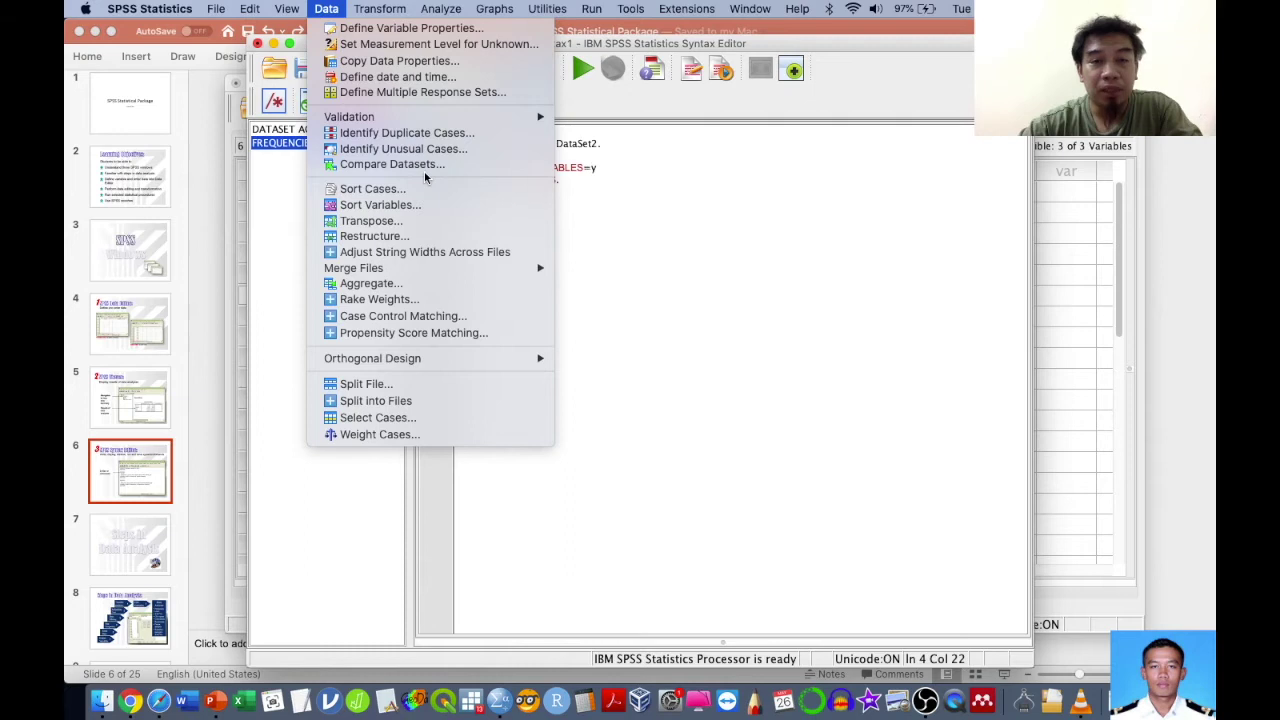
click(617, 268)
Step: Run only the two-line FREQUENCIES command for y from the syntax, and show the open SPSS windows
drag(583, 178, 455, 166)
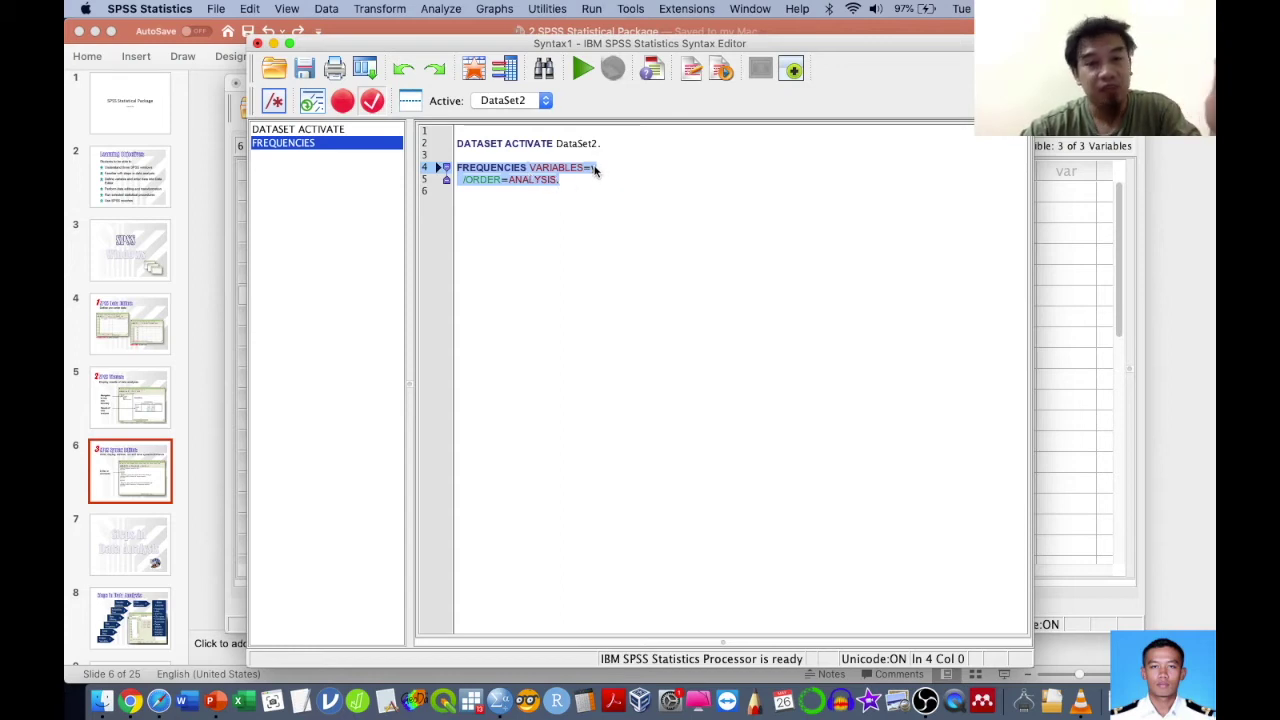
click(583, 67)
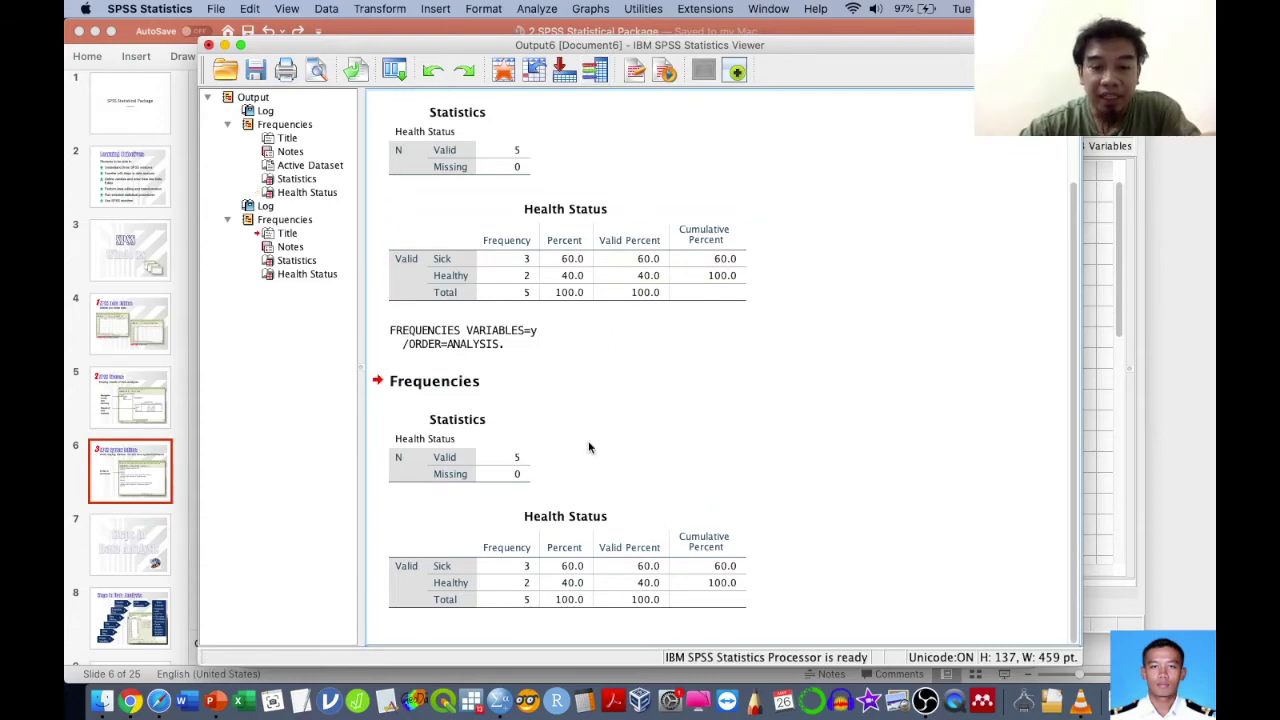
key(ctrl+Up)
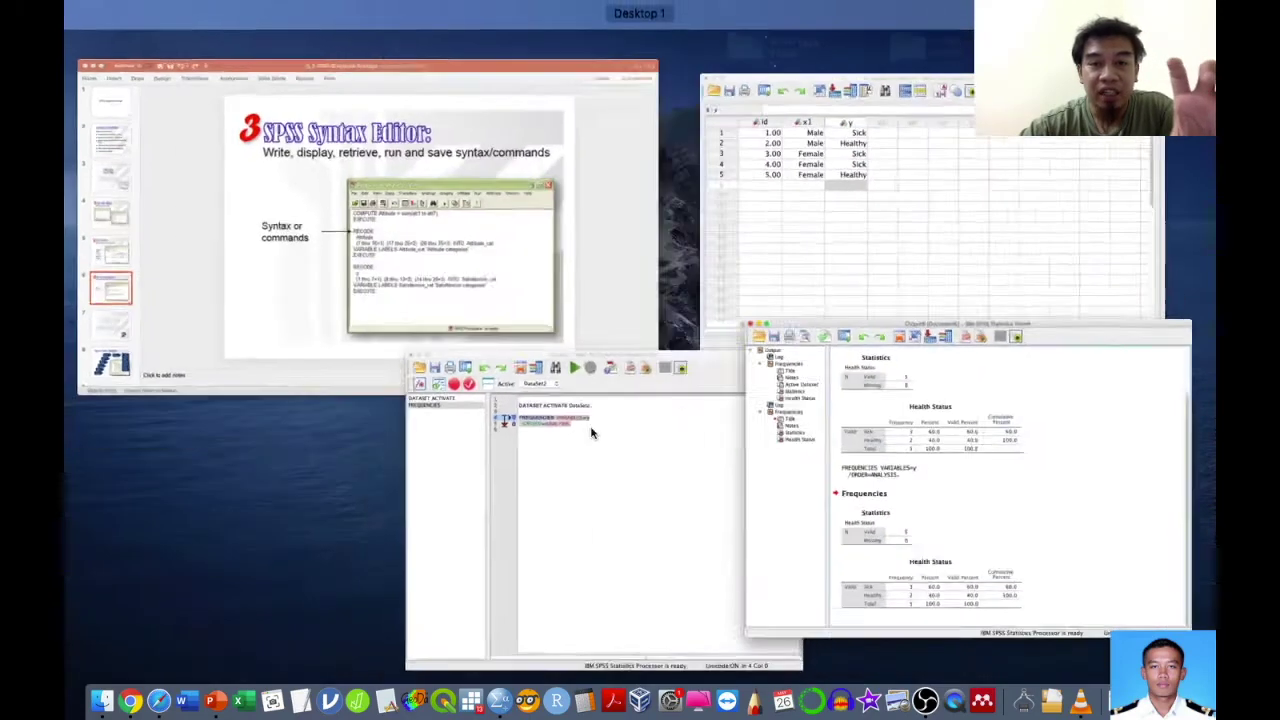
click(842, 248)
key(ctrl+Up)
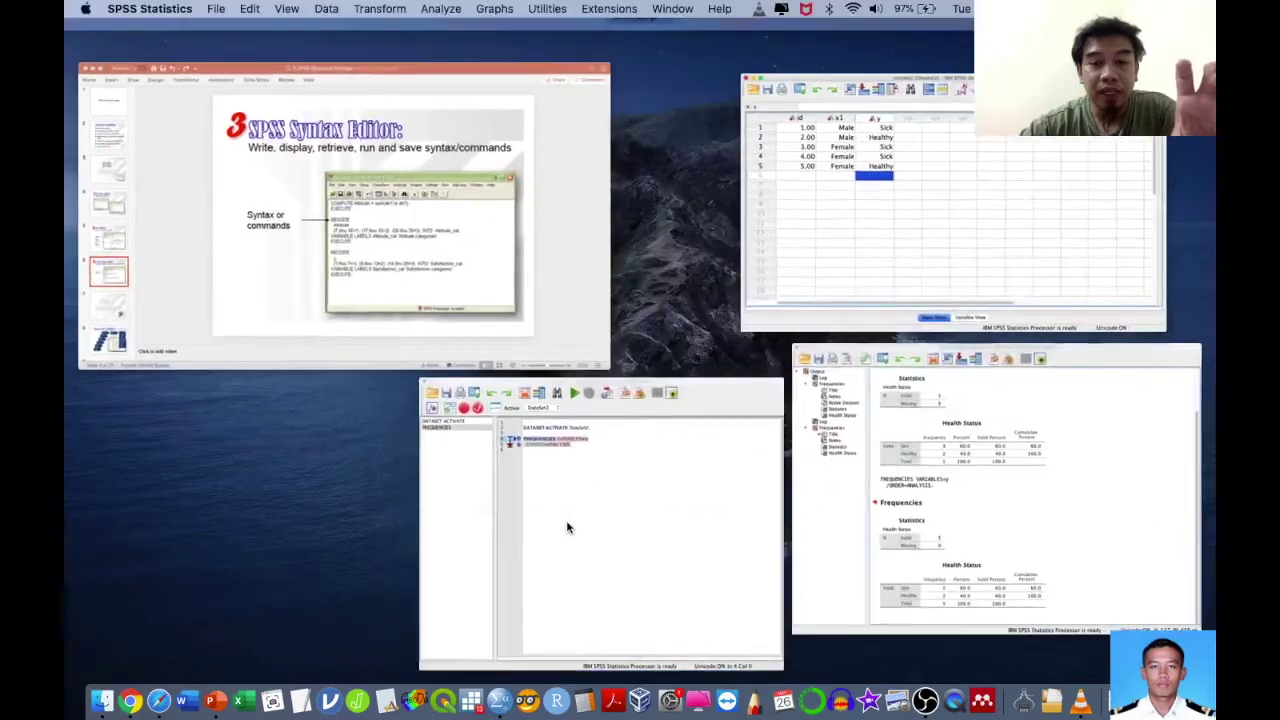
Step: Return to the Syntax Editor and add x1 before y in the FREQUENCIES variable list
click(566, 520)
key(Left)
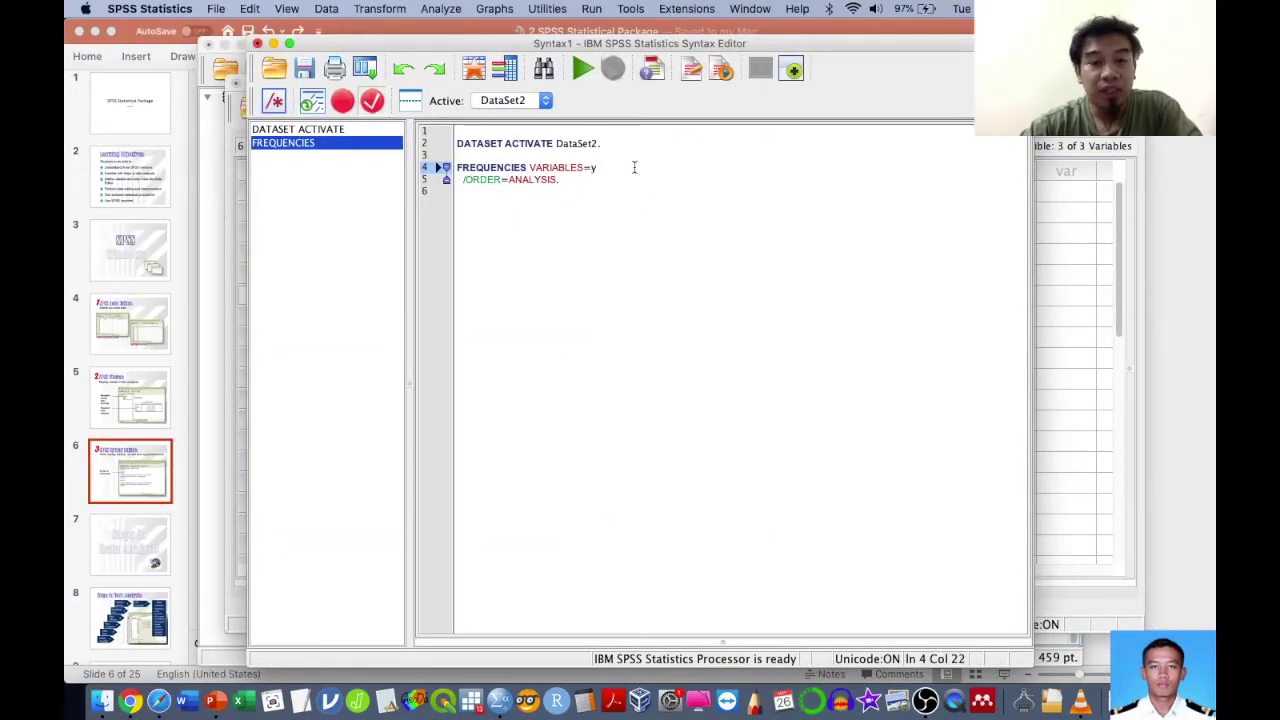
text(x1)
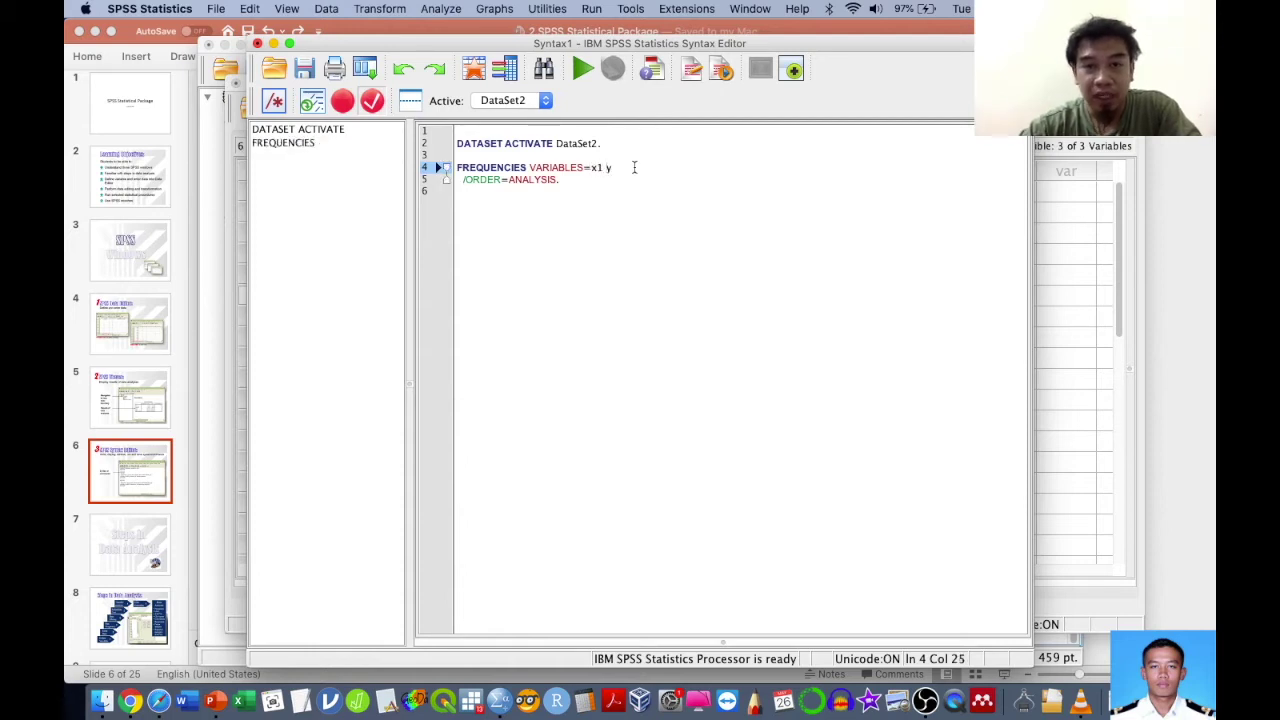
Step: Select the complete FREQUENCIES command for x1 and y, including its ORDER line, and run the selection
click(573, 185)
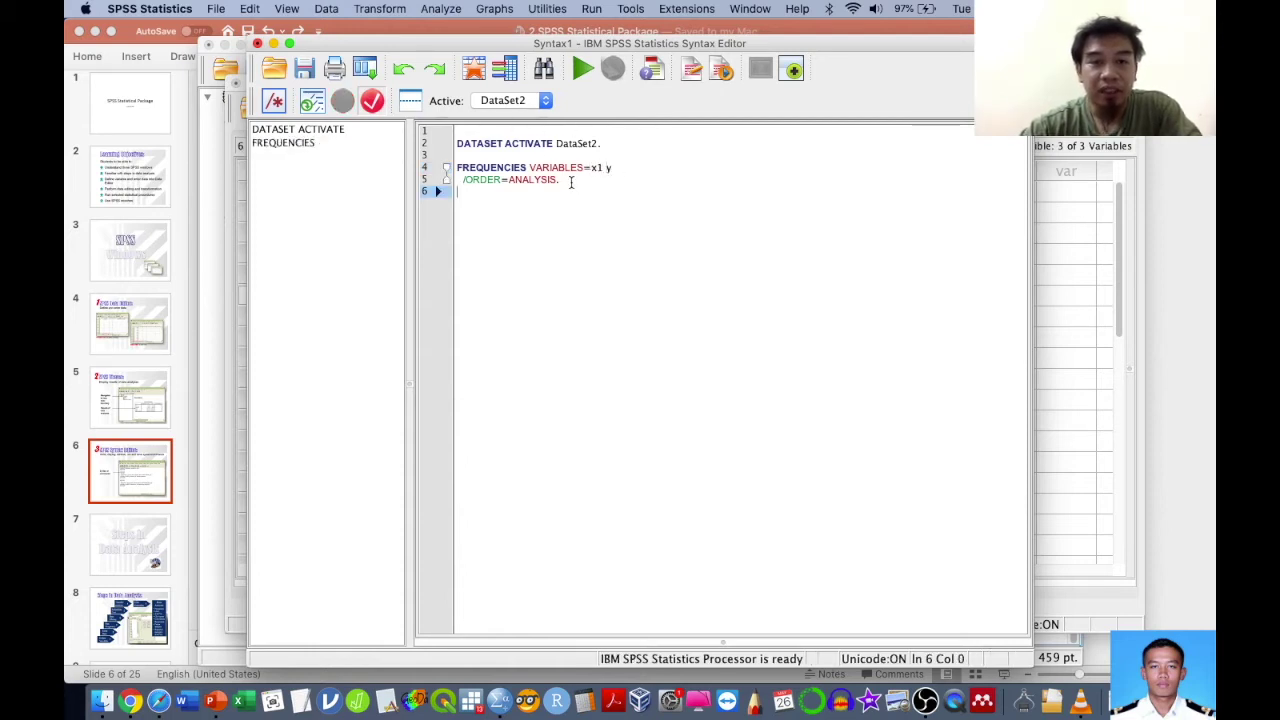
click(570, 180)
shift+click(520, 157)
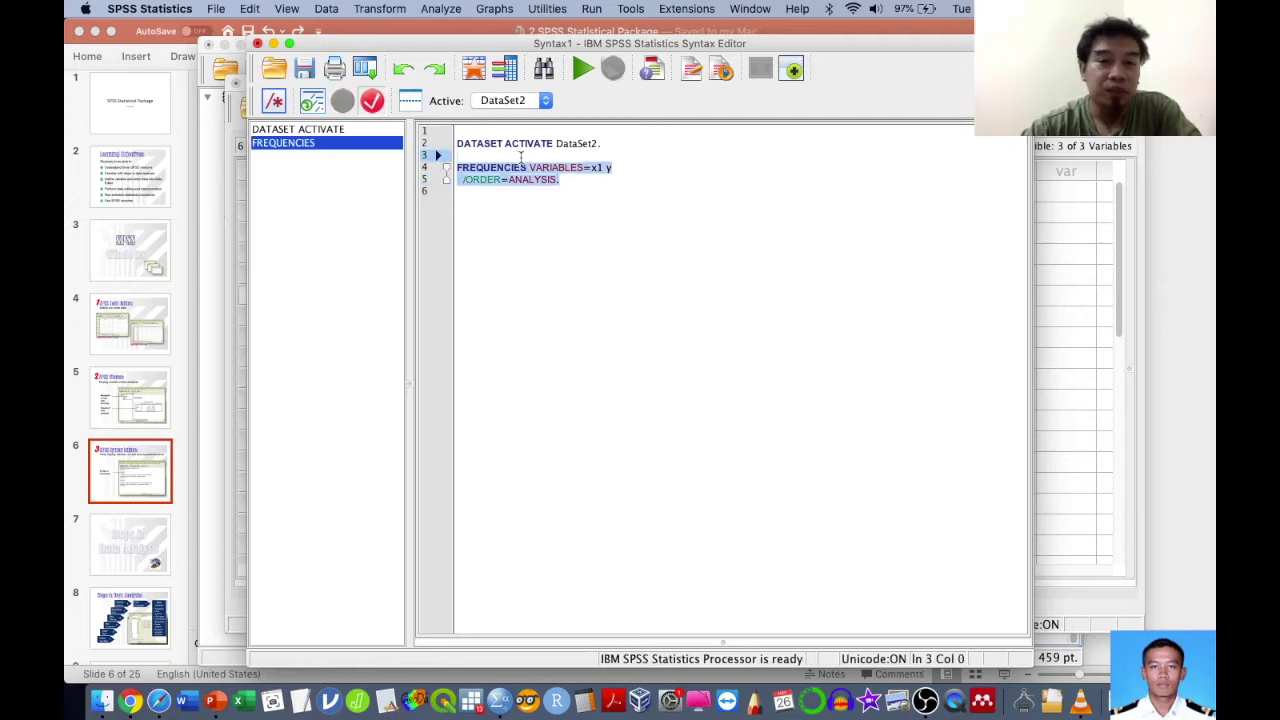
click(572, 184)
shift+click(546, 157)
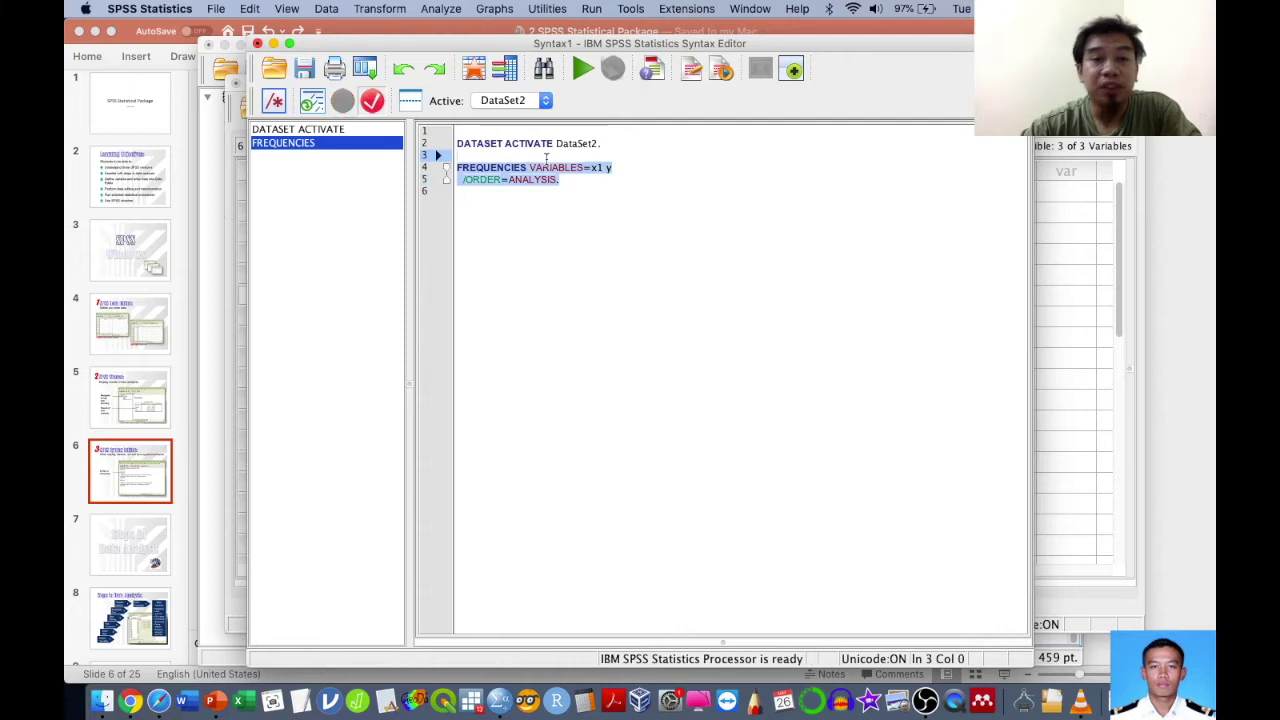
click(583, 70)
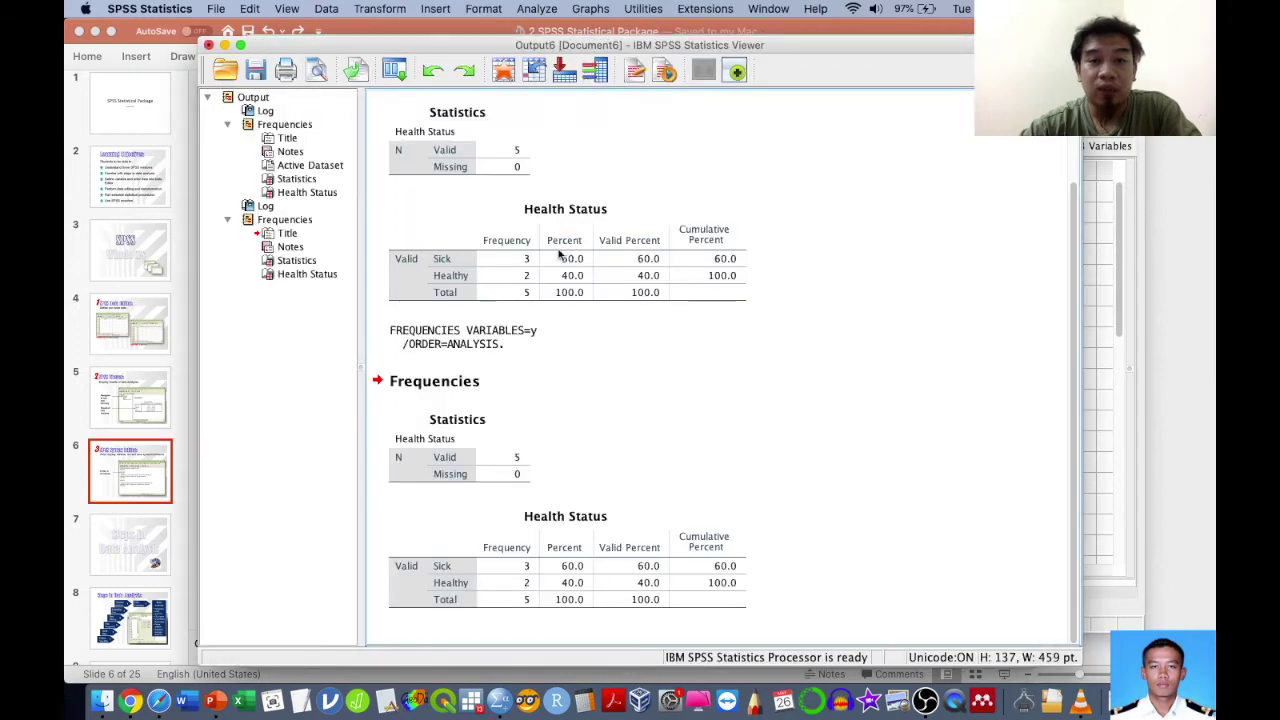
Step: Examine the new Gender and Health Status frequency tables in the Viewer output
click(575, 472)
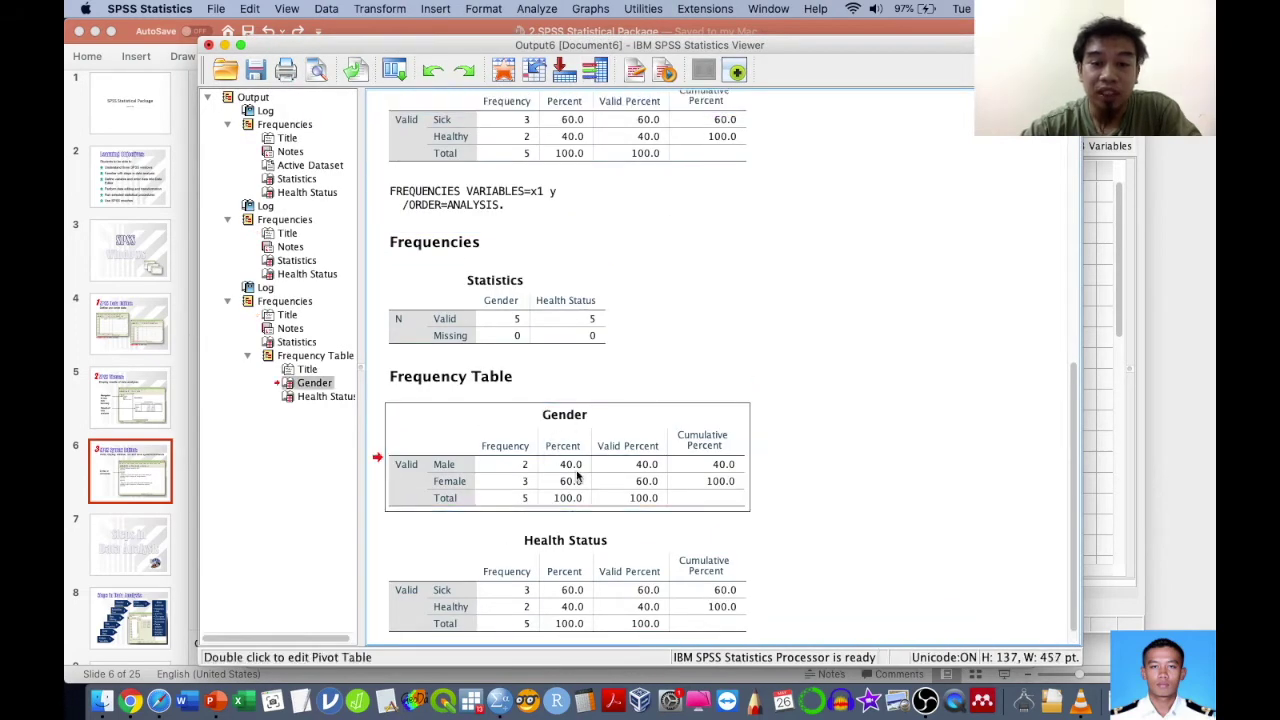
scroll(573, 470, down, 1)
click(573, 577)
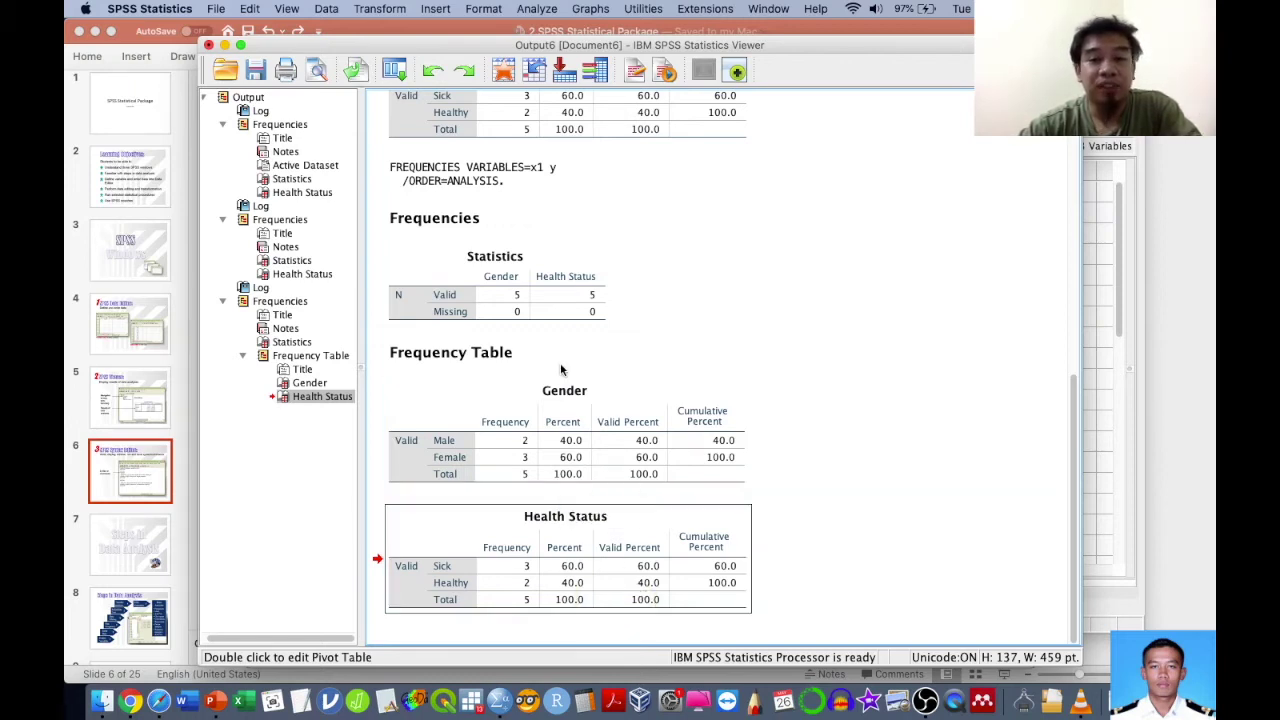
Step: Switch to the PowerPoint presentation and advance through slide 7 to slide 8 on the steps in data analysis
key(ctrl+Up)
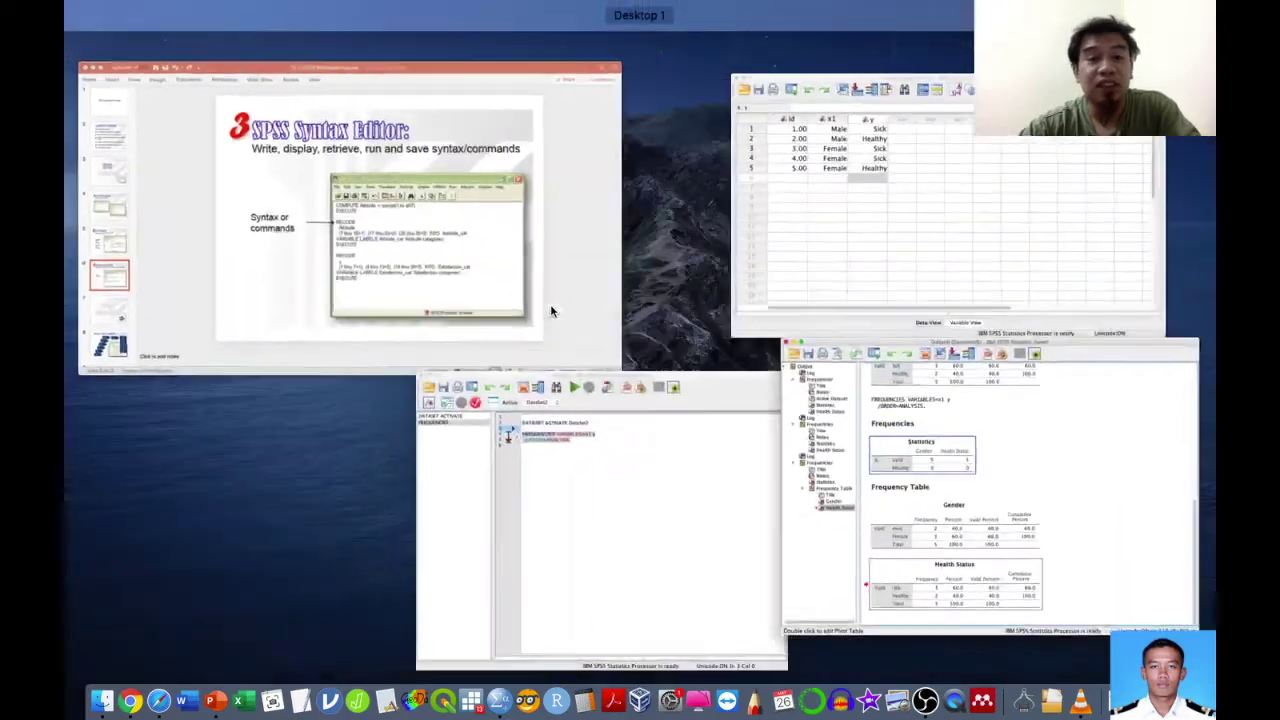
click(515, 228)
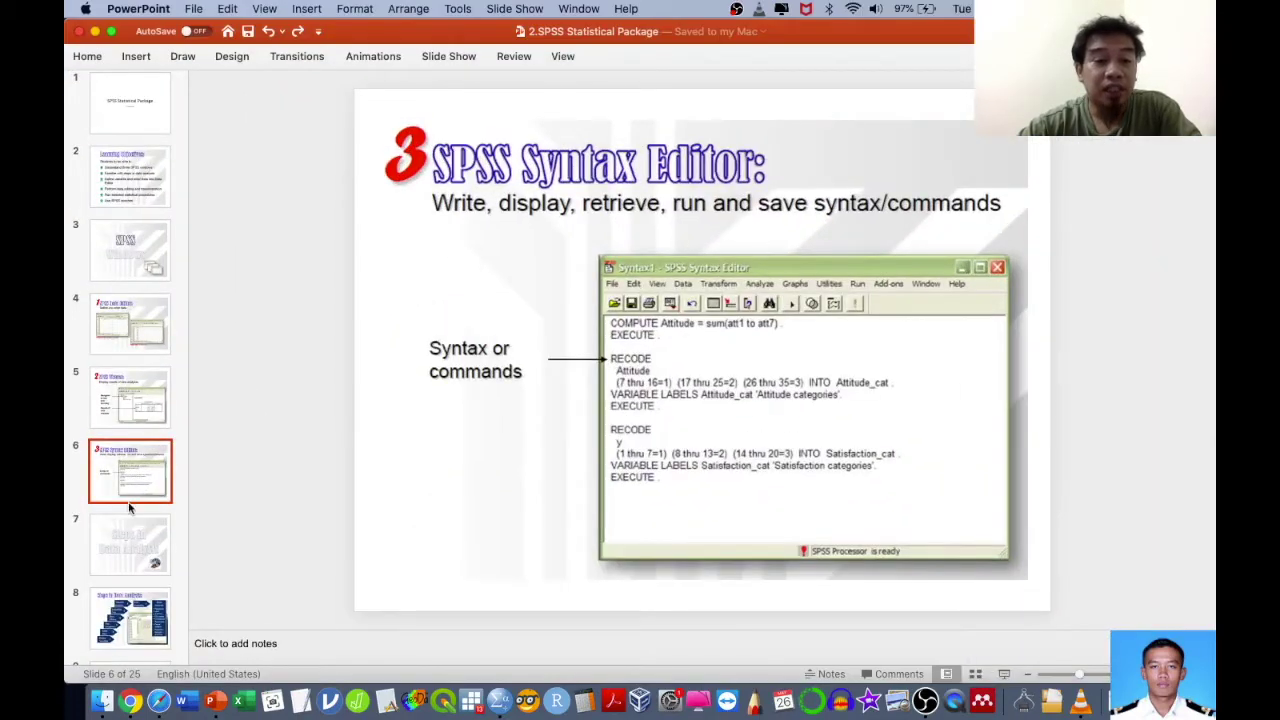
click(130, 541)
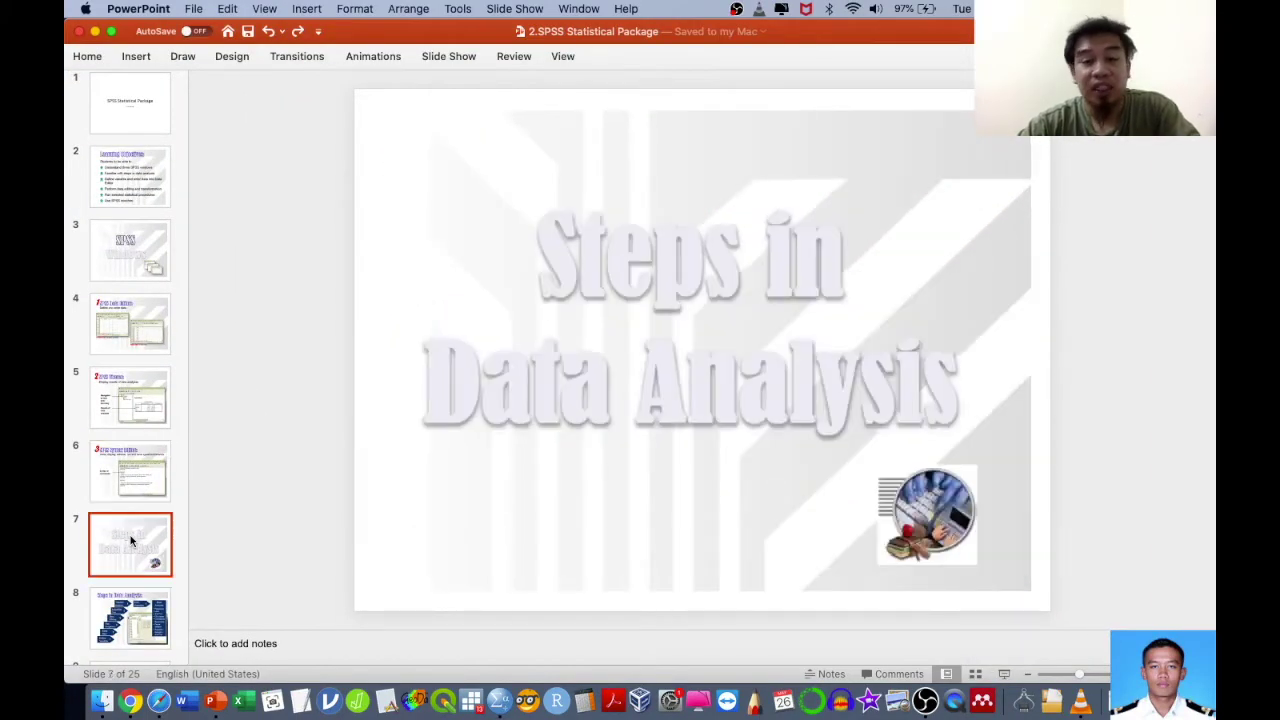
key(Down)
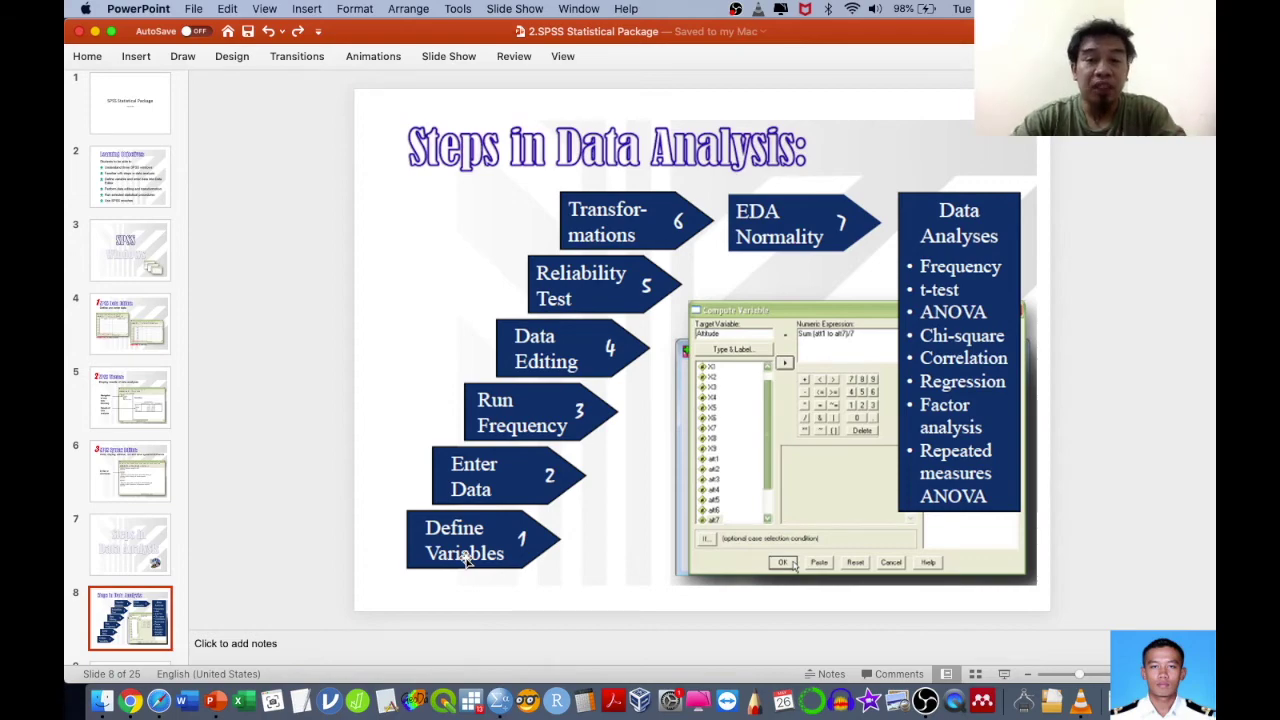
Step: View the Data Study Kesediaan.sav dataset in SPSS, and return to PowerPoint to show slide 10 about the Data Editor
click(1048, 701)
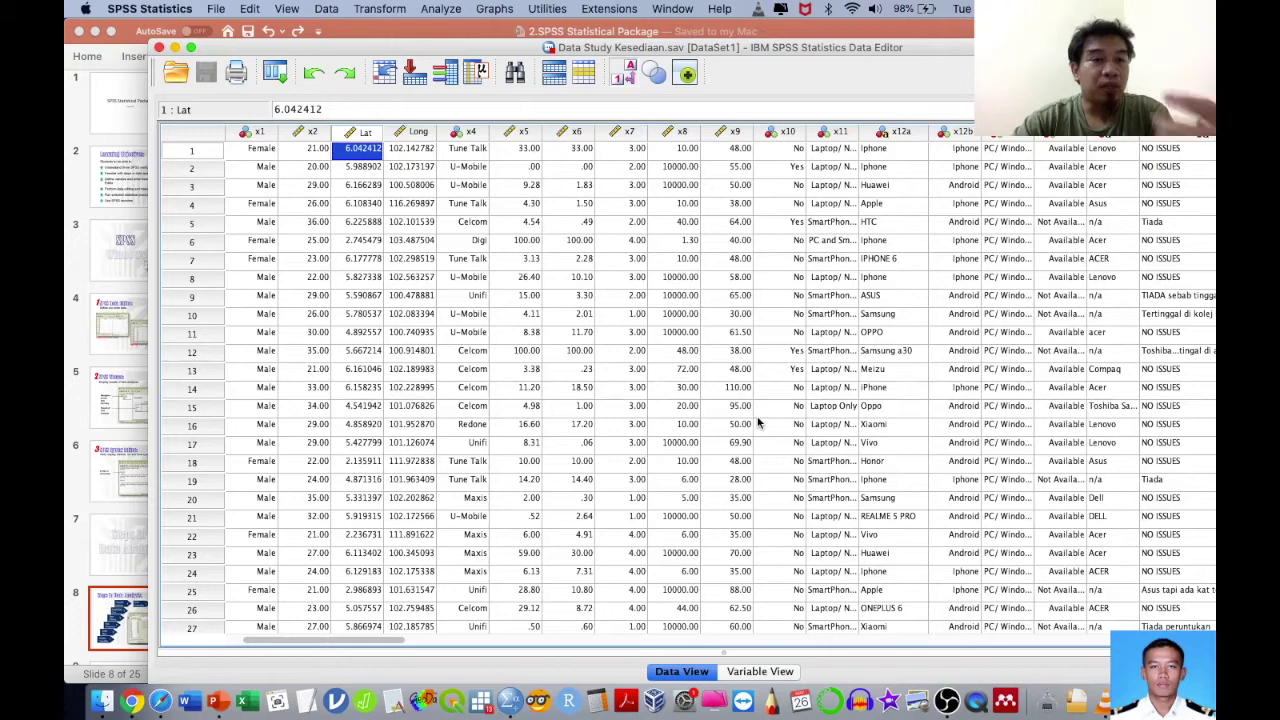
click(750, 34)
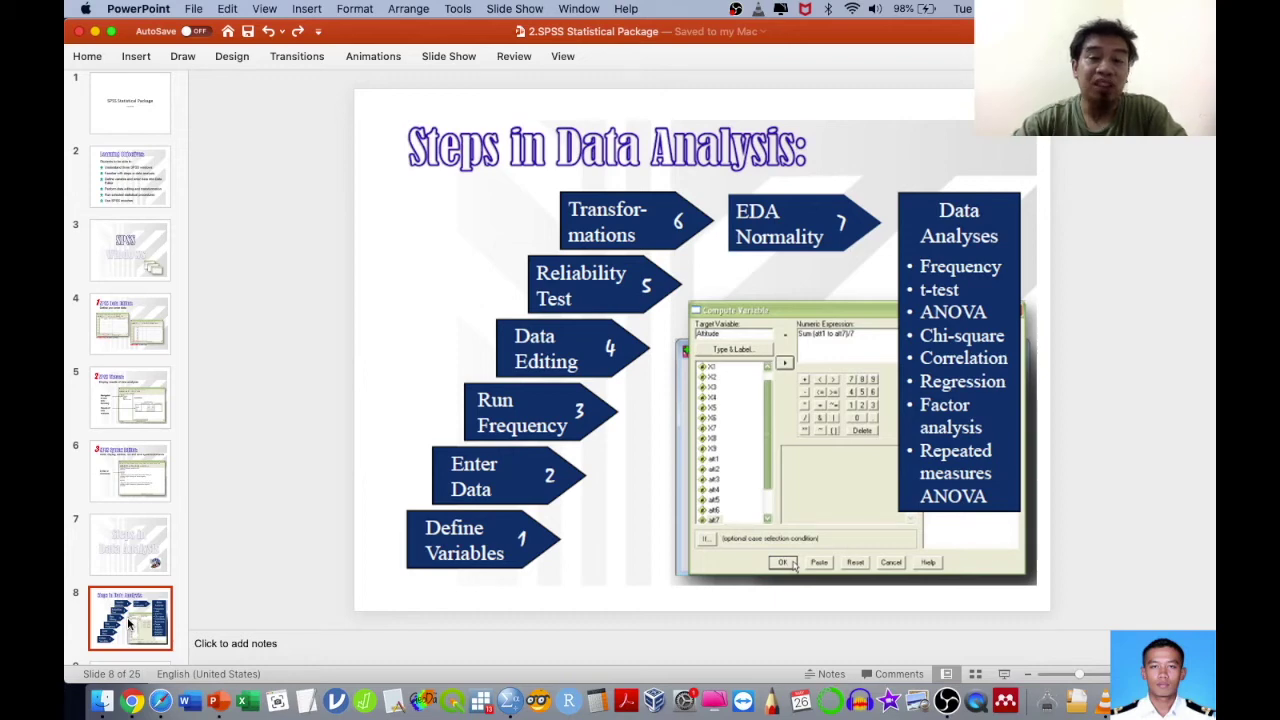
key(Down)
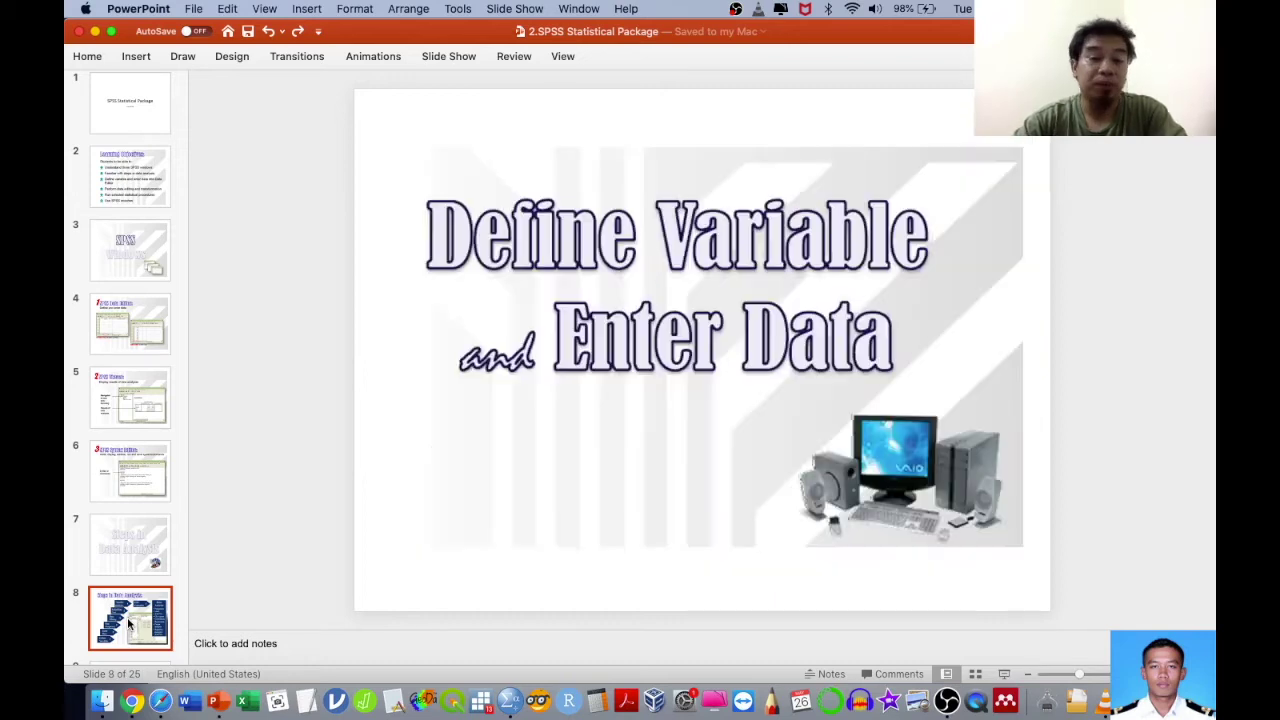
key(Down)
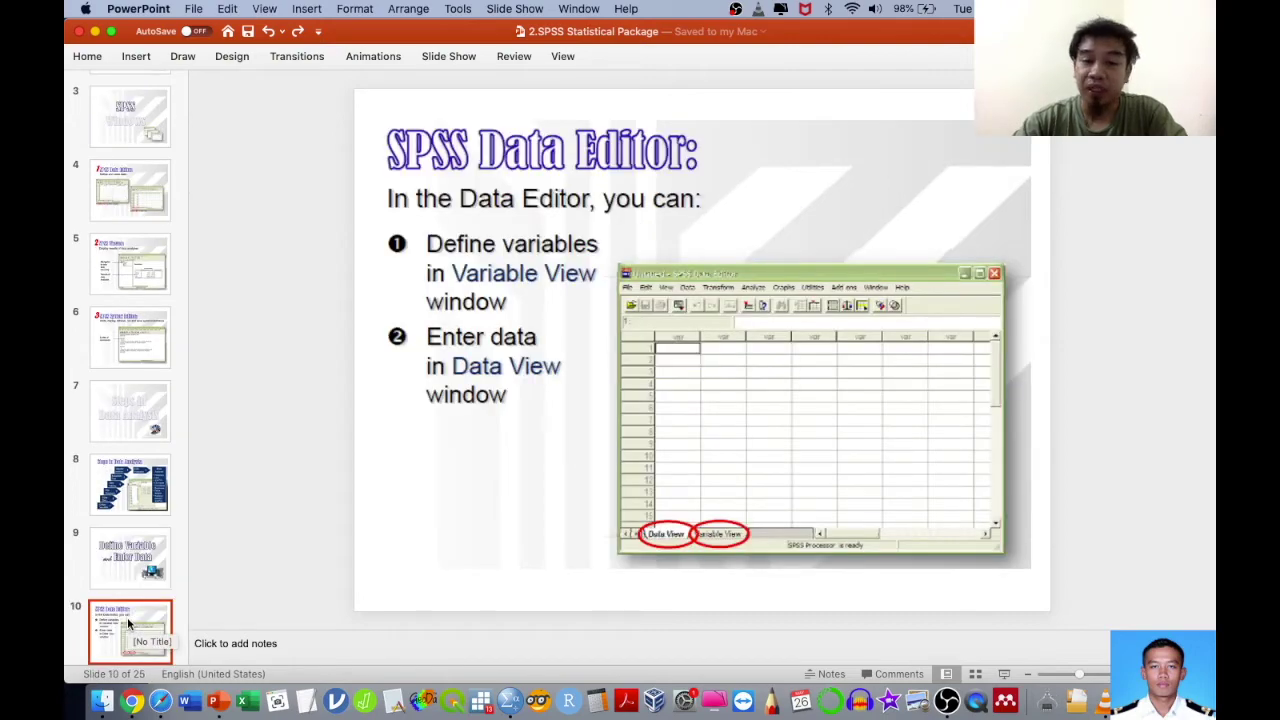
Step: Switch to the small Untitled2 sample dataset, and bring the Data Study Kesediaan.sav Data Editor to the front
key(ctrl+Up)
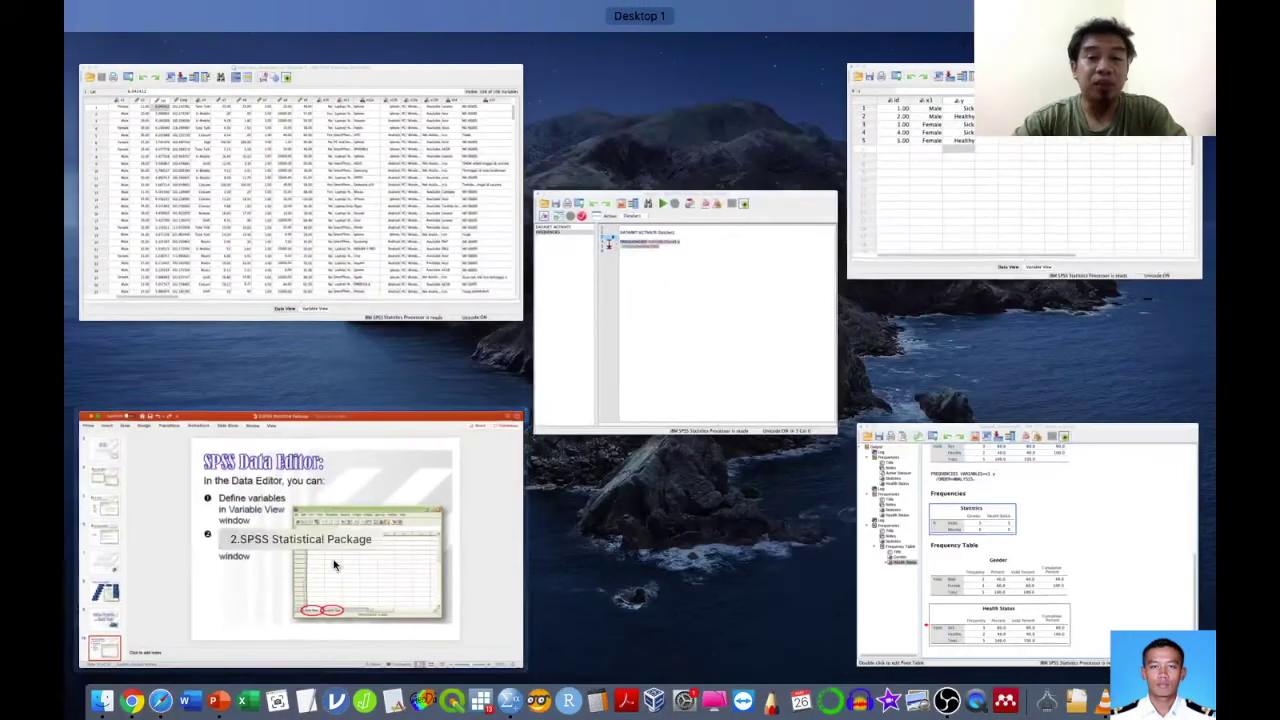
click(971, 258)
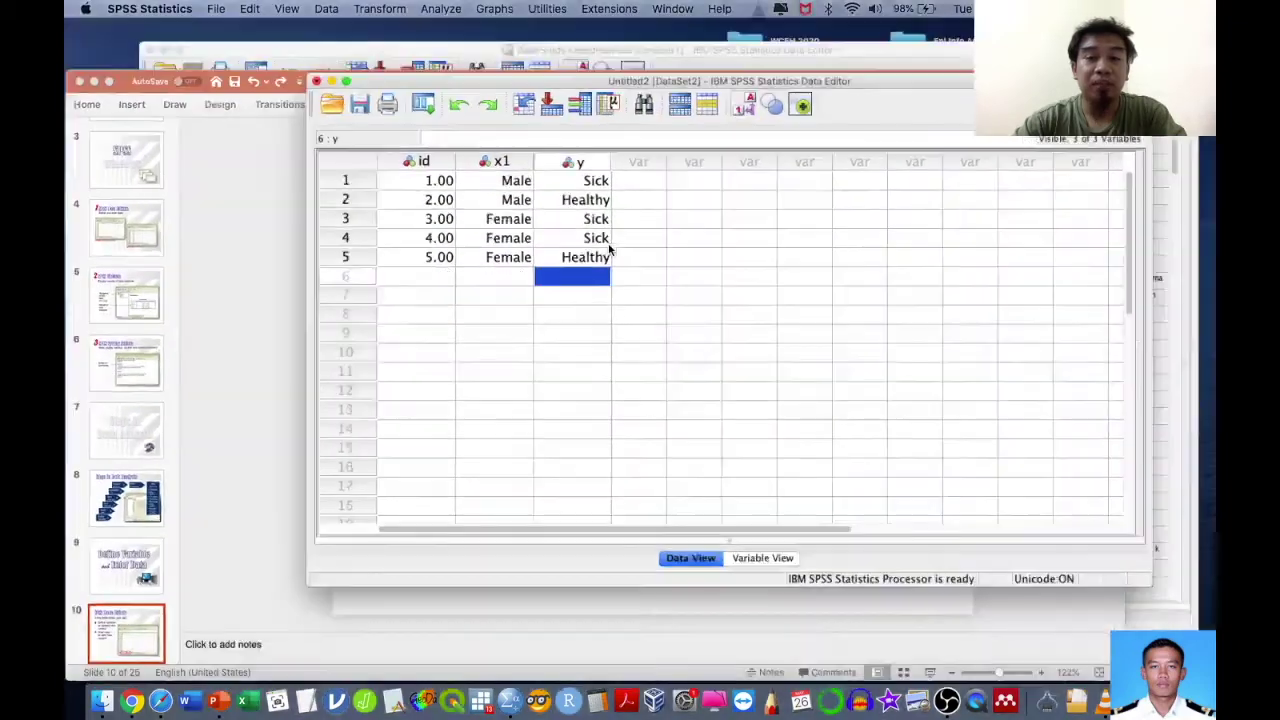
key(ctrl+Up)
click(370, 110)
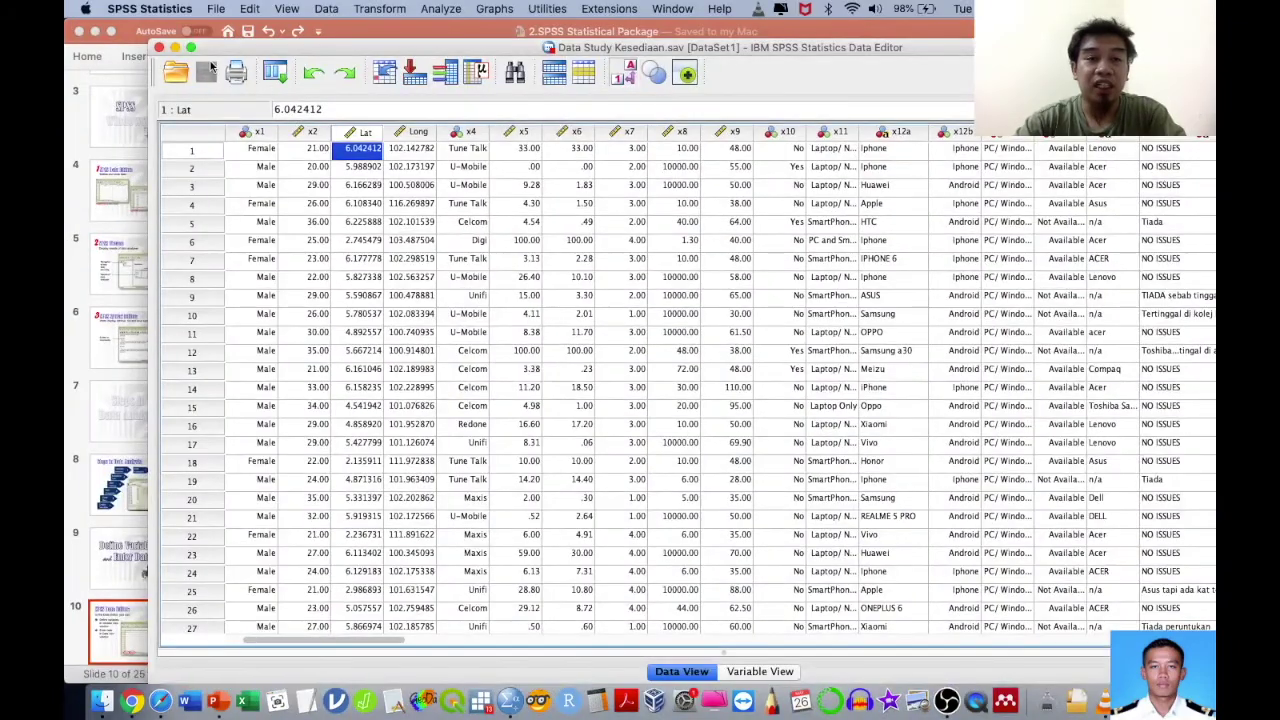
Step: Minimize the Data Study Kesediaan.sav window and show the variable definitions of the Untitled2 dataset
click(177, 48)
key(ctrl+Up)
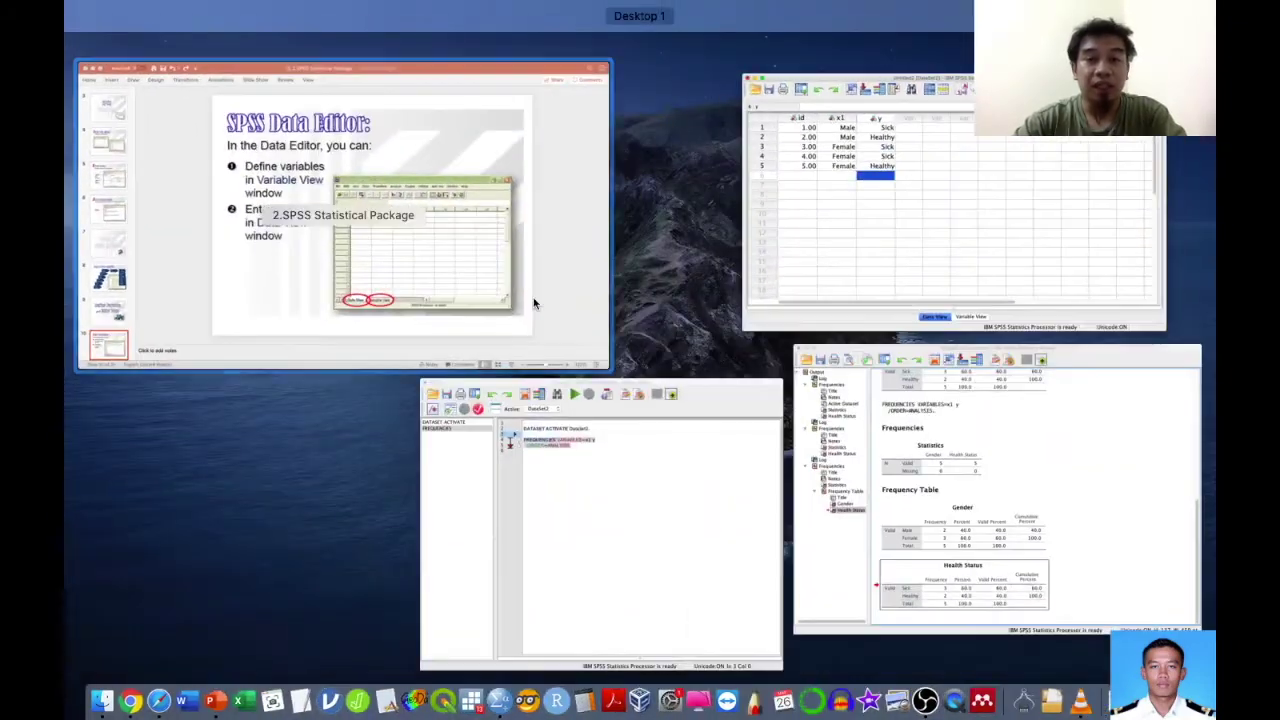
click(808, 257)
click(728, 602)
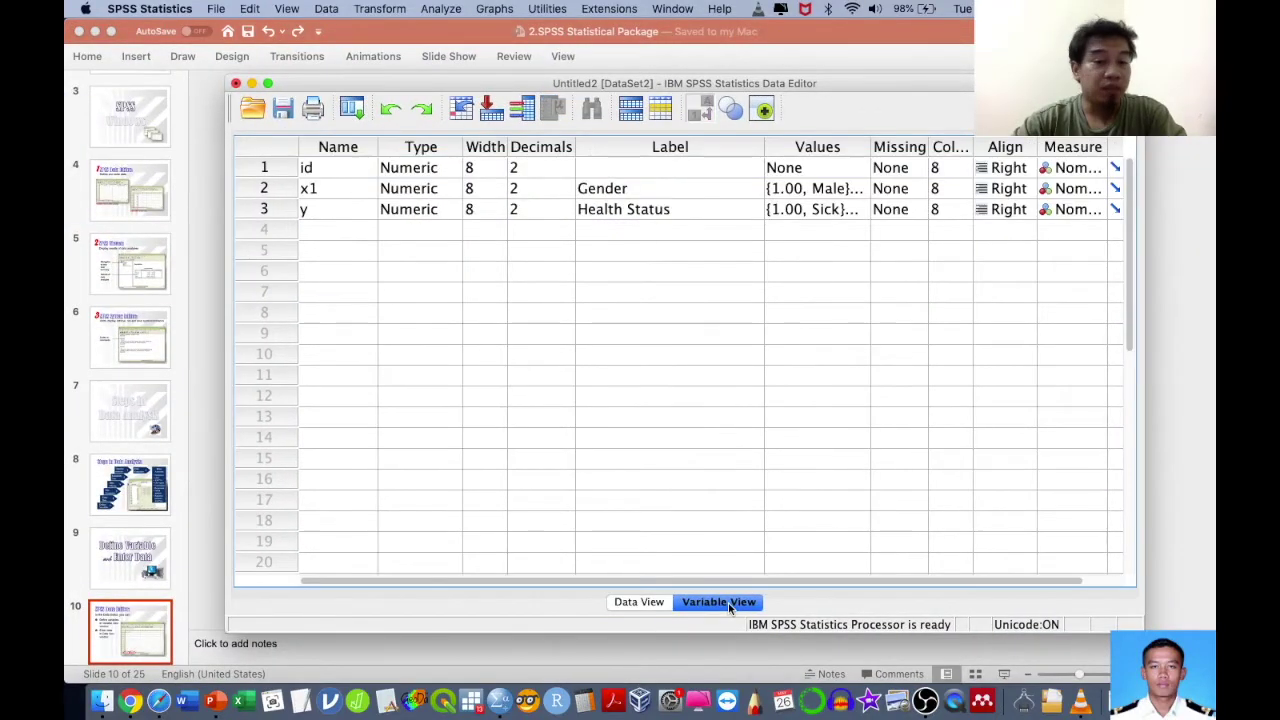
Step: Show the data values of Untitled2 and highlight cases 1, 2 and 3 one after another
click(651, 606)
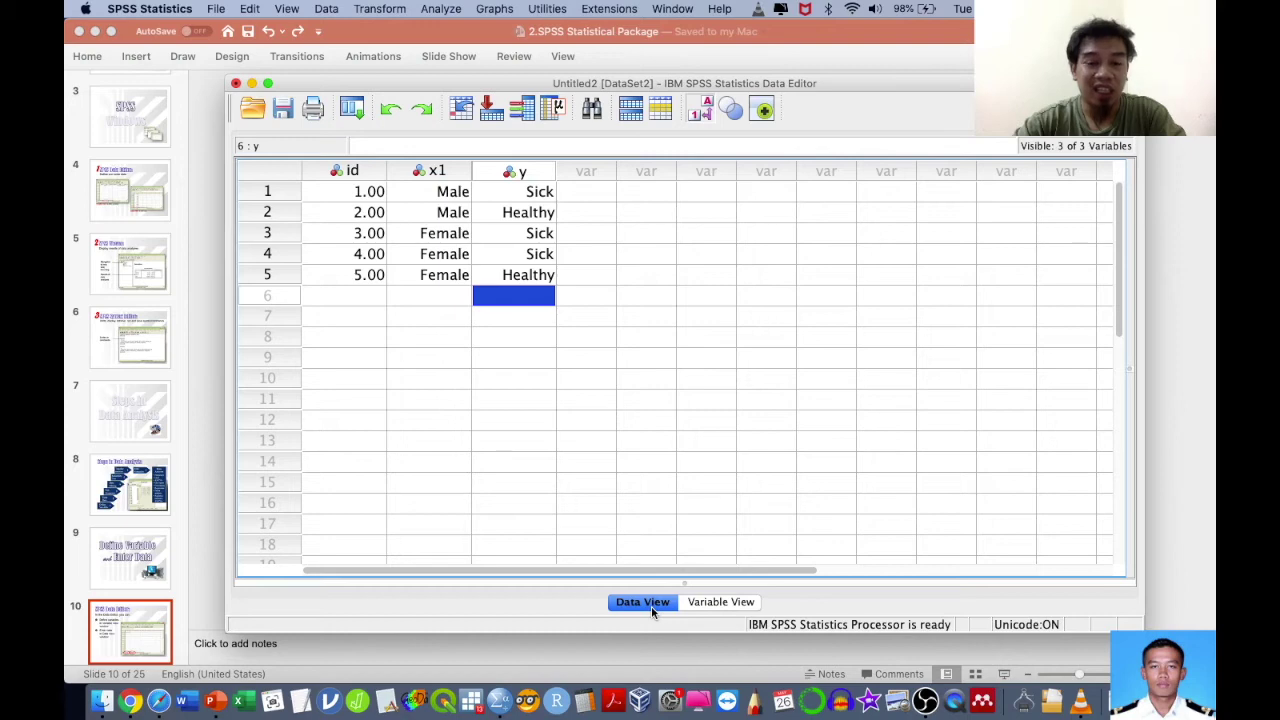
click(290, 194)
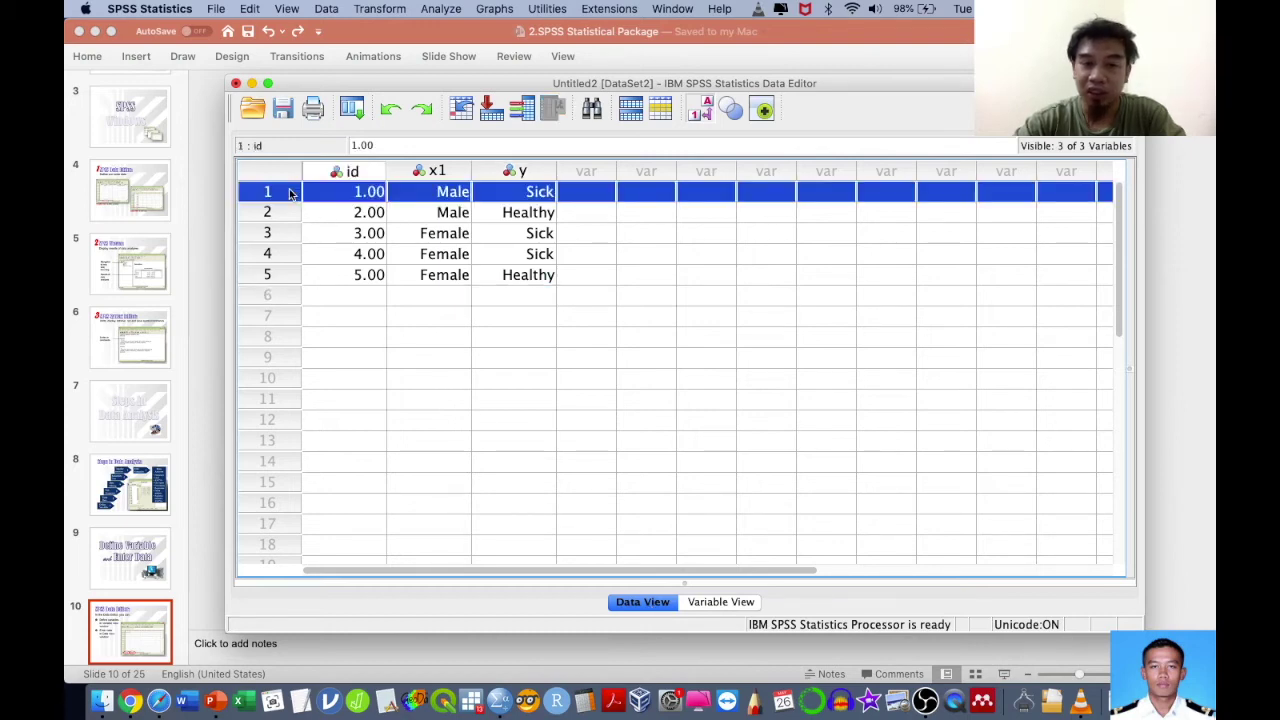
click(288, 213)
click(290, 236)
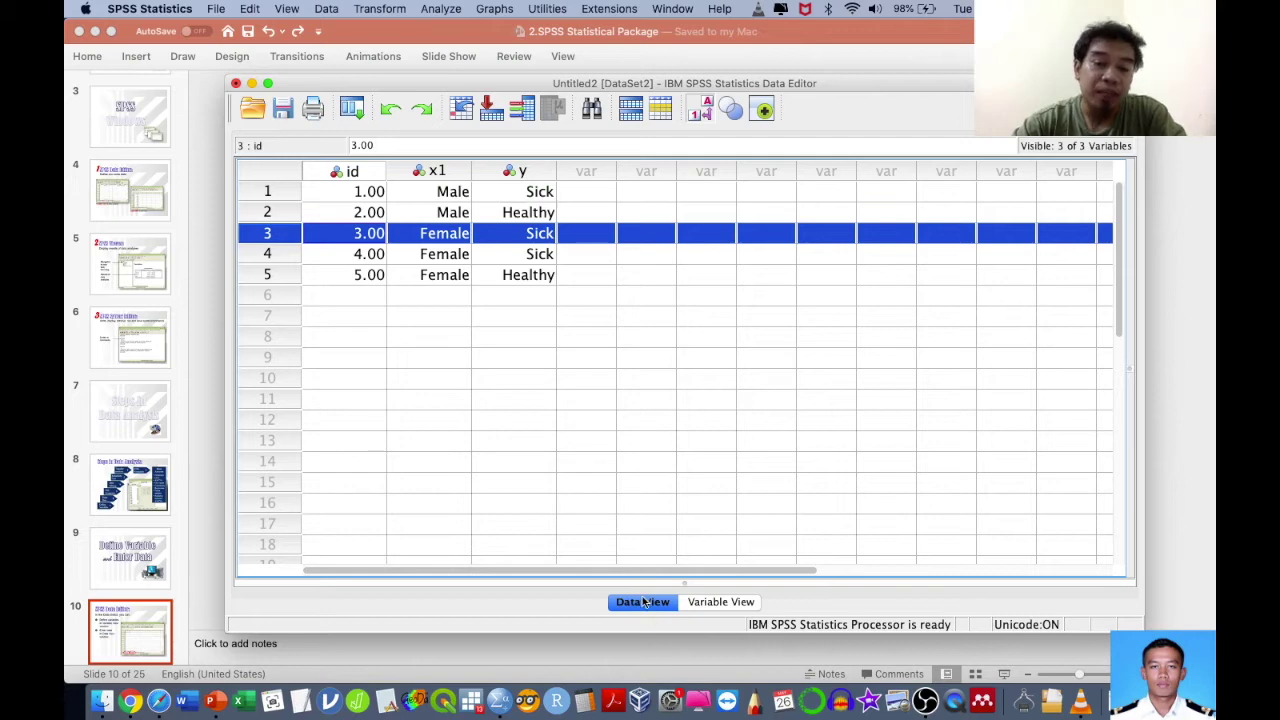
Step: Compare the Variable View and Data View of Untitled2, and return to PowerPoint to show slide 11 on defining variables
click(705, 603)
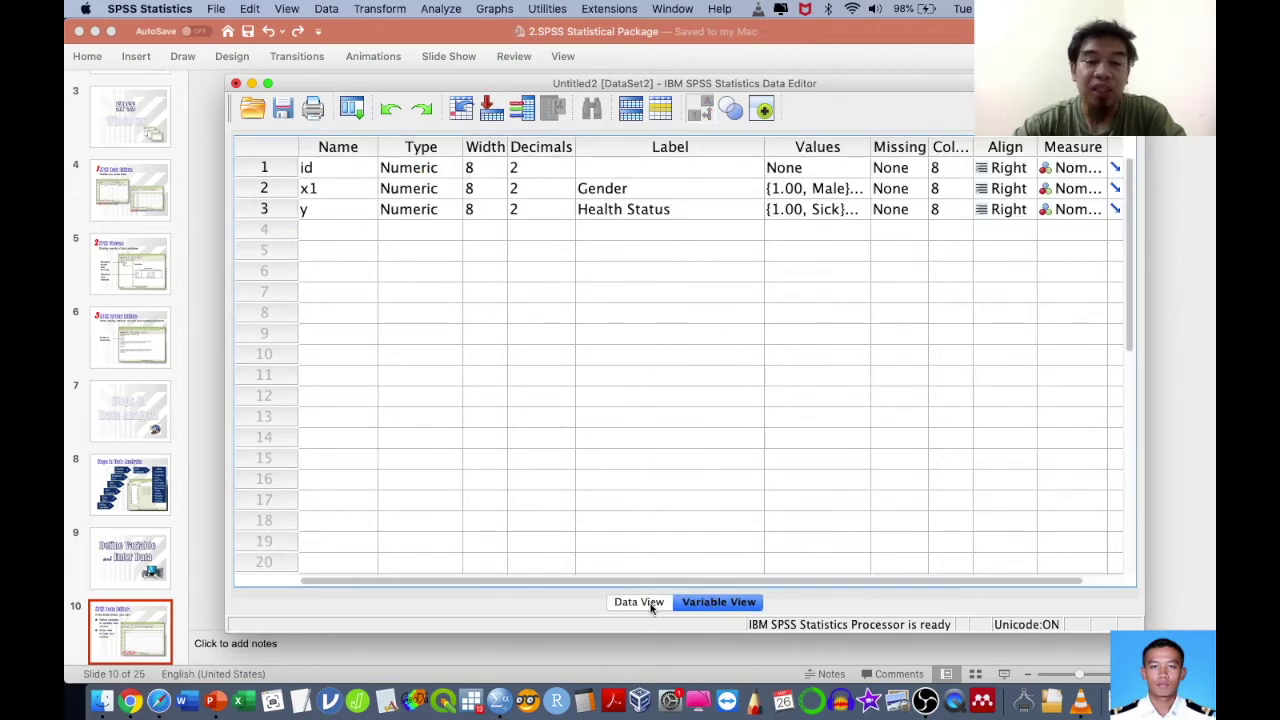
click(651, 604)
click(727, 603)
click(1150, 364)
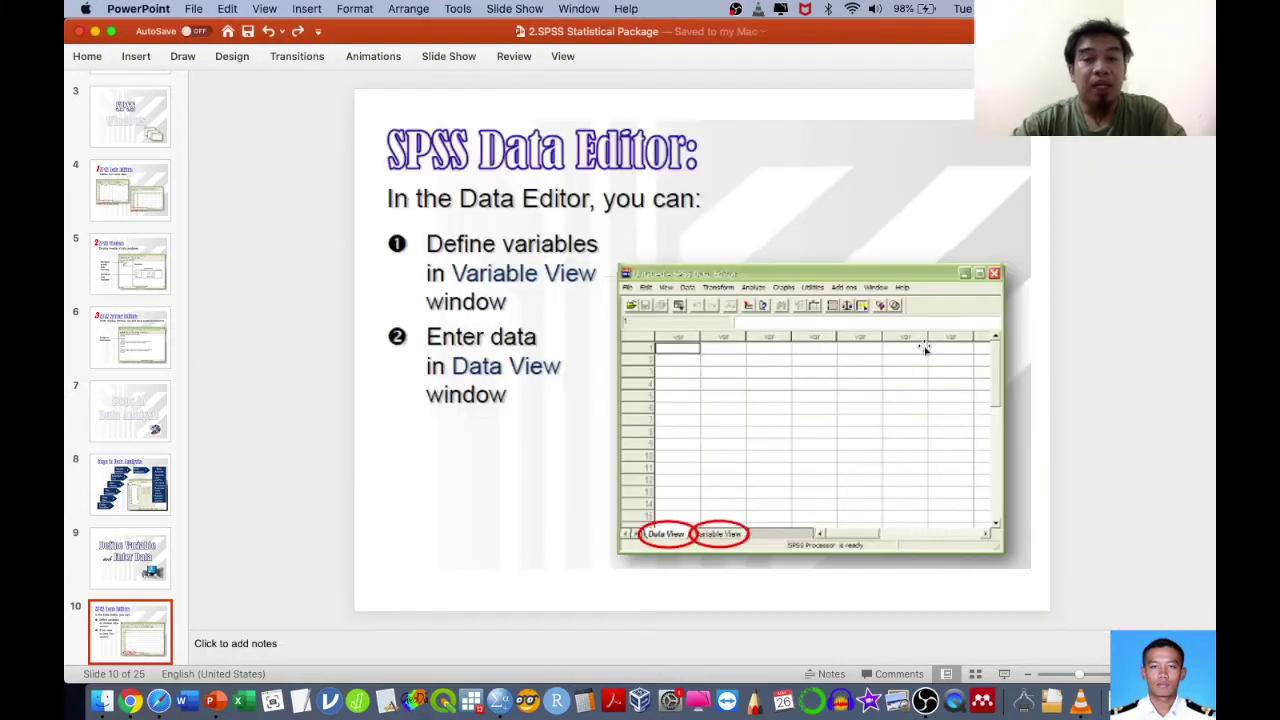
key(Down)
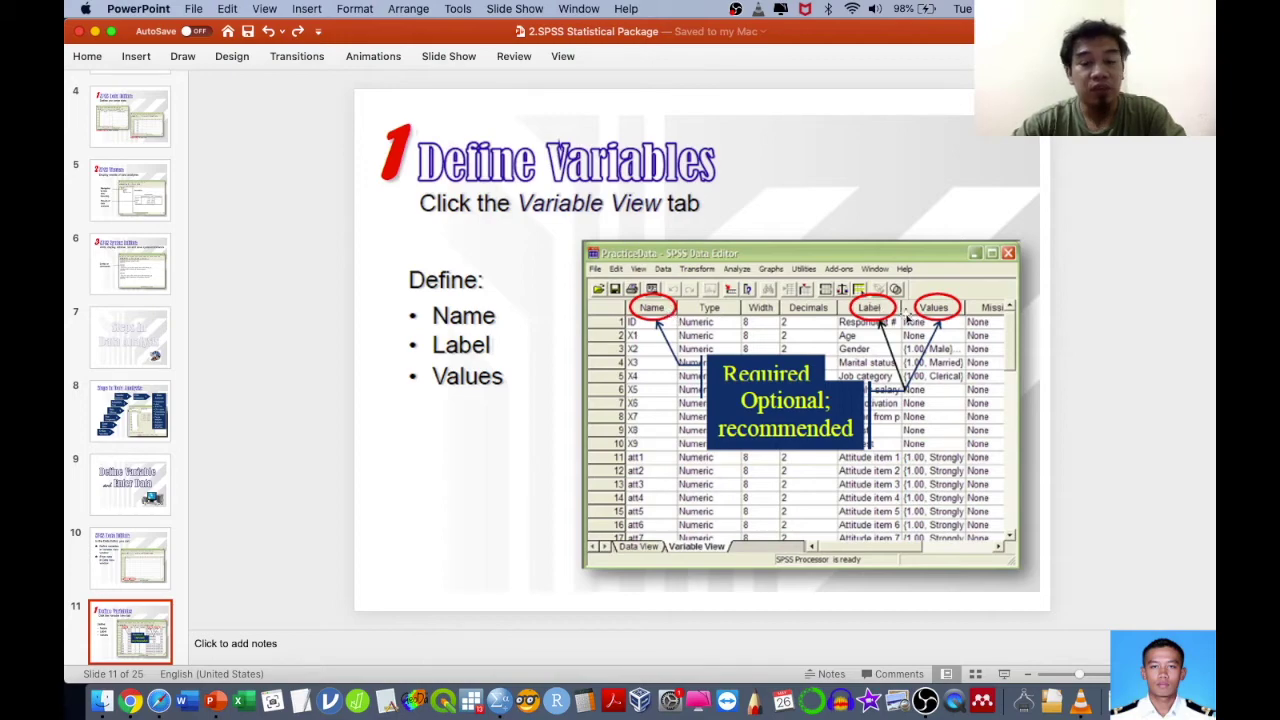
Step: Switch to the SPSS Untitled2 dataset, insert a new variable before y and name it x2
key(ctrl+Up)
click(955, 165)
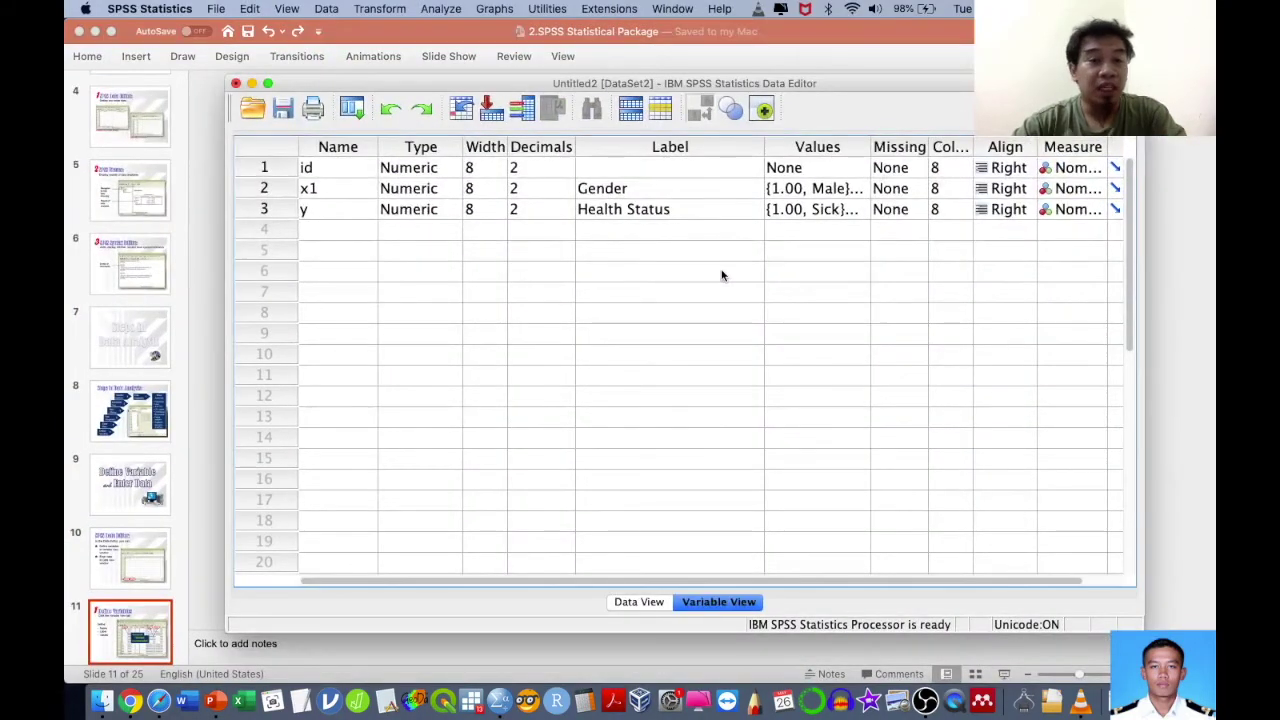
click(289, 212)
right_click(290, 212)
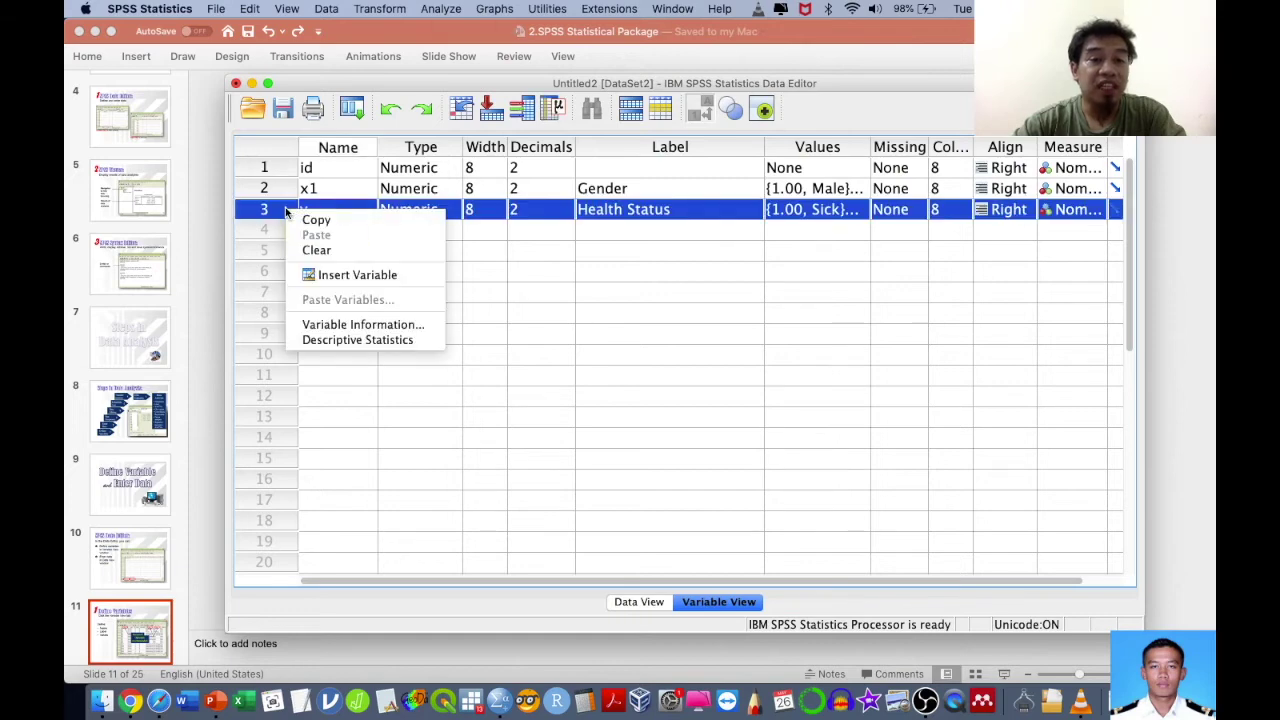
click(330, 274)
click(338, 208)
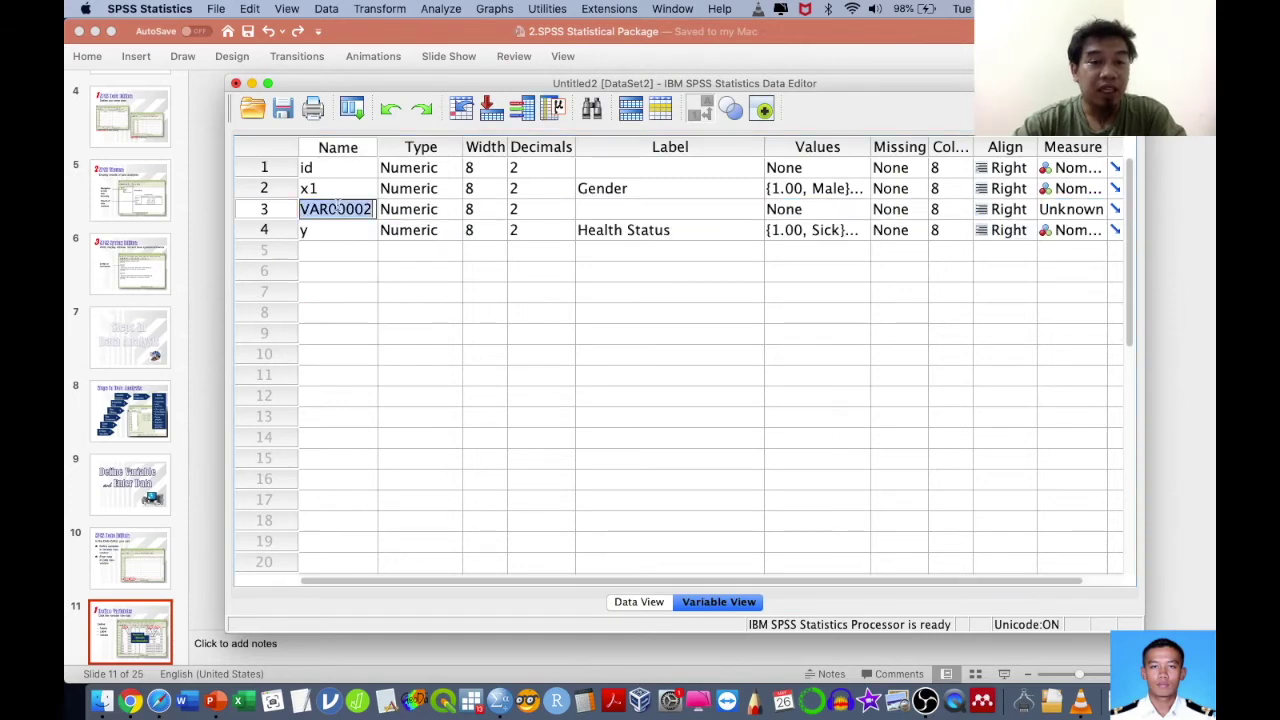
text(x2)
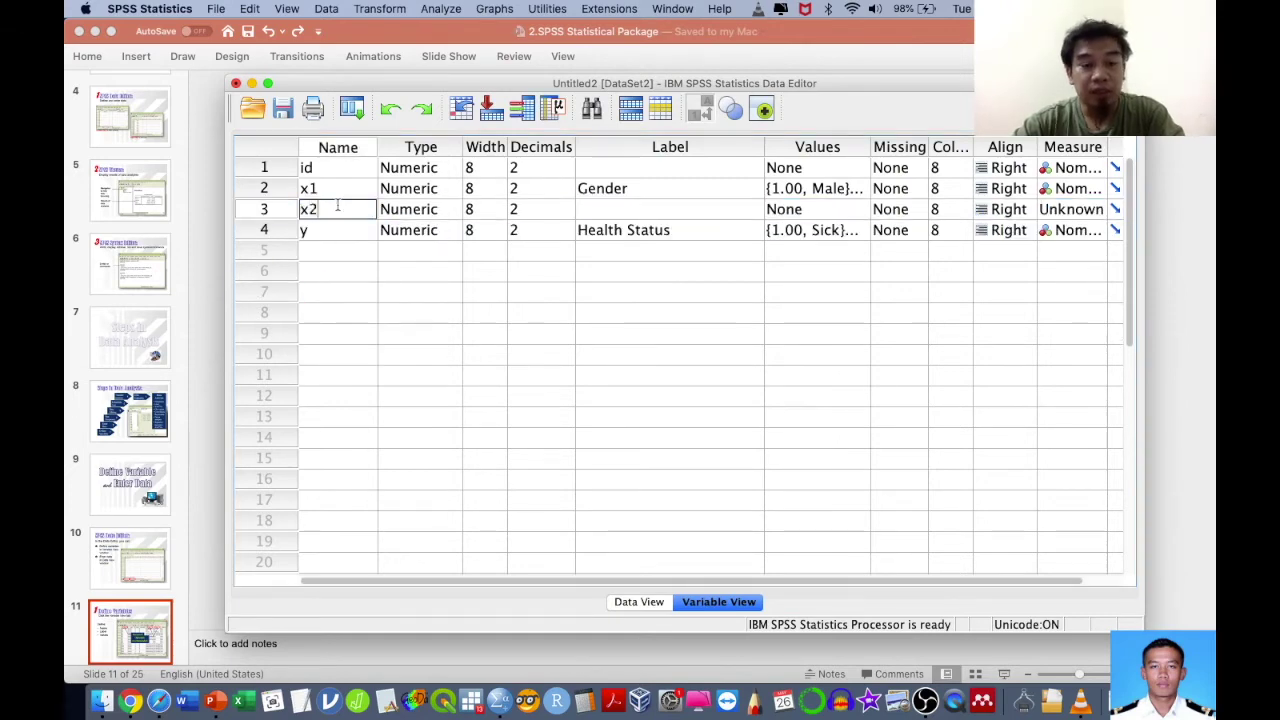
Step: Label the variable x2 as Age and set its measurement level to Scale
click(647, 208)
text(Age)
key(Tab)
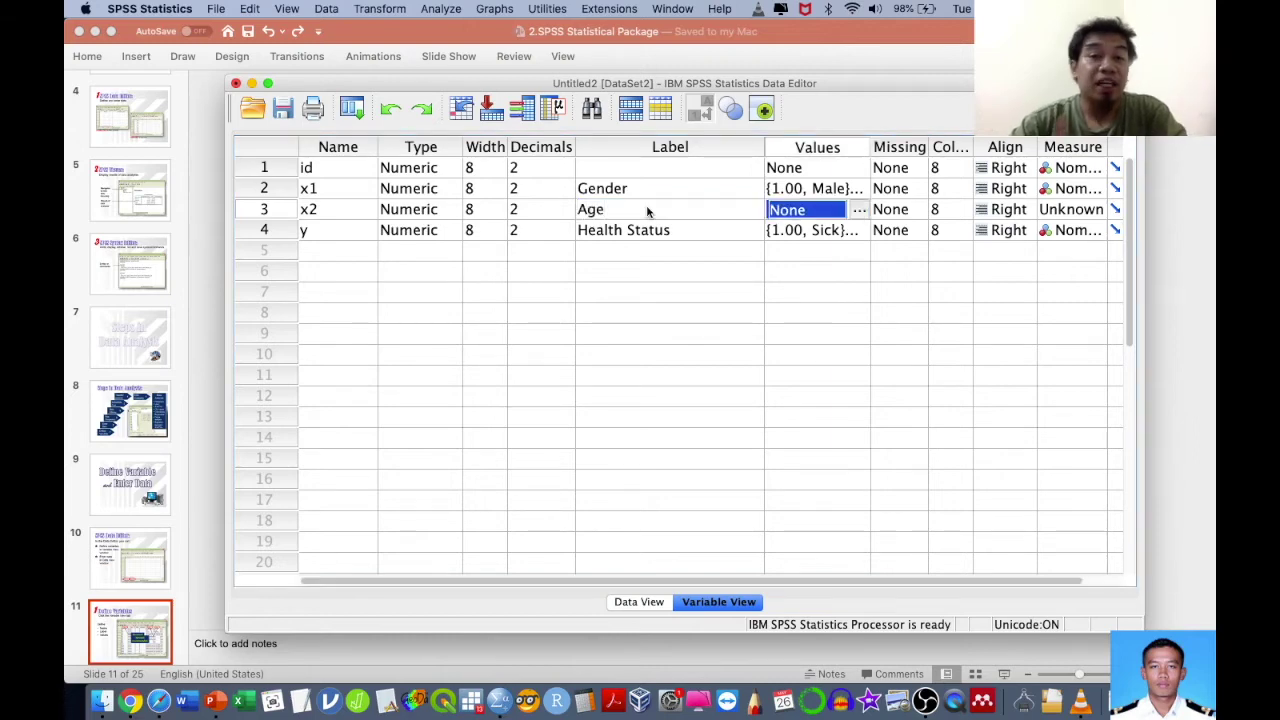
click(1061, 210)
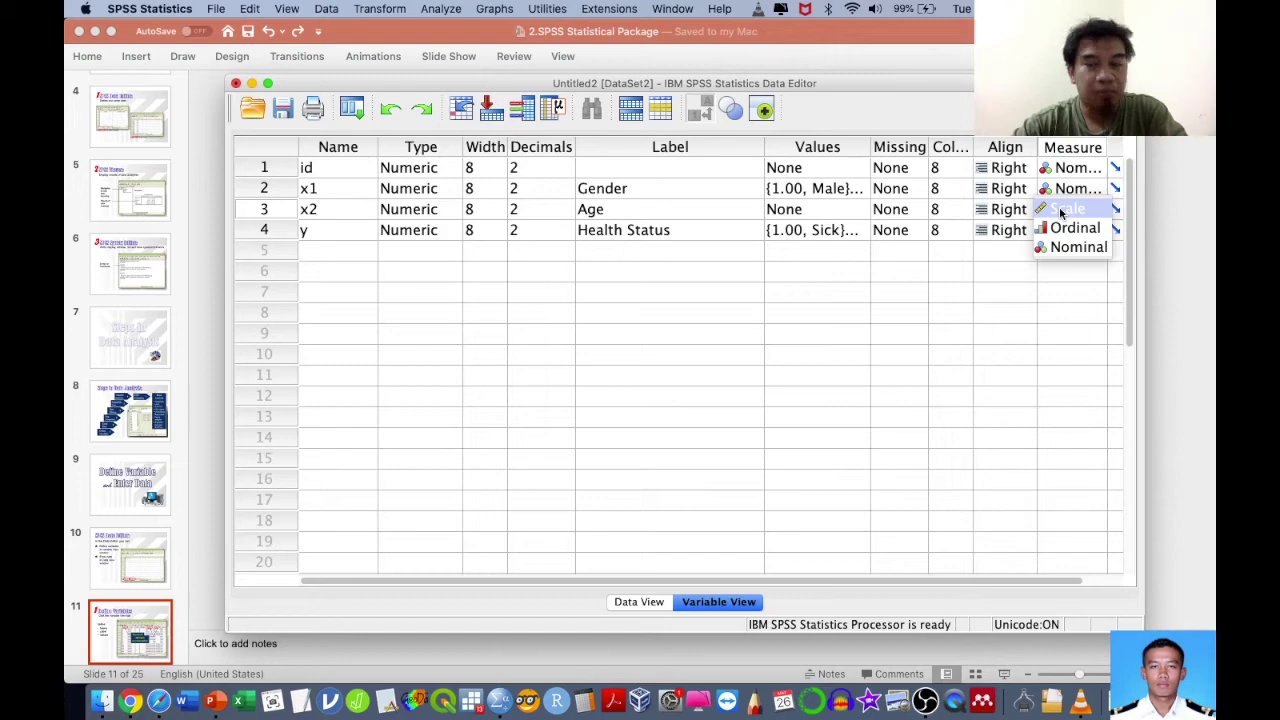
click(1062, 210)
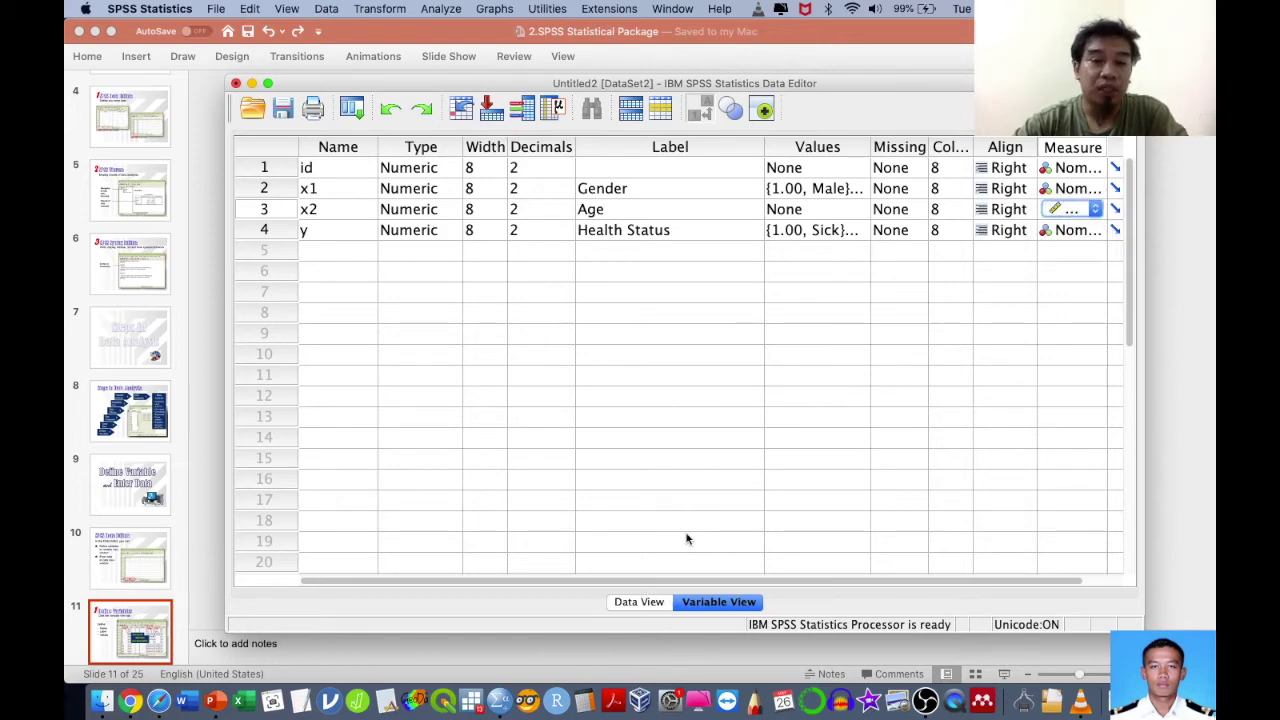
click(831, 212)
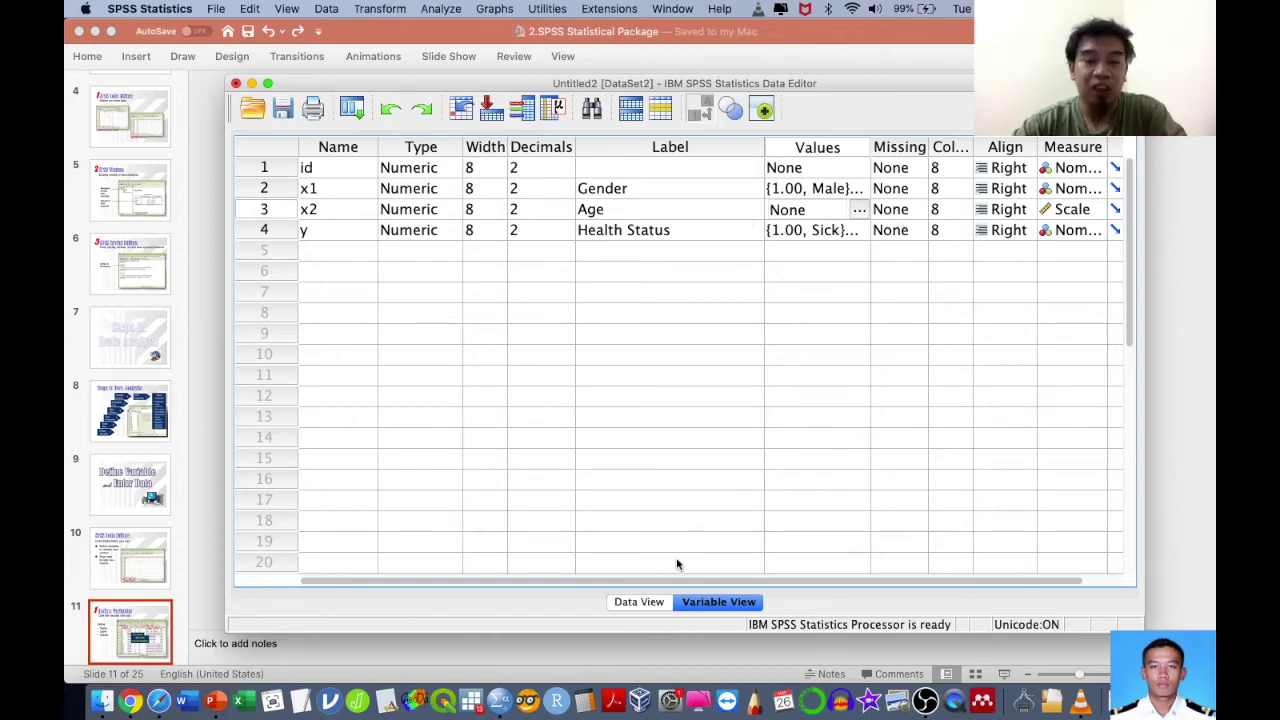
Step: Enter the x2 ages 23, 24, 34, 53 and 23 for cases 1 to 5 in the Data View
click(640, 603)
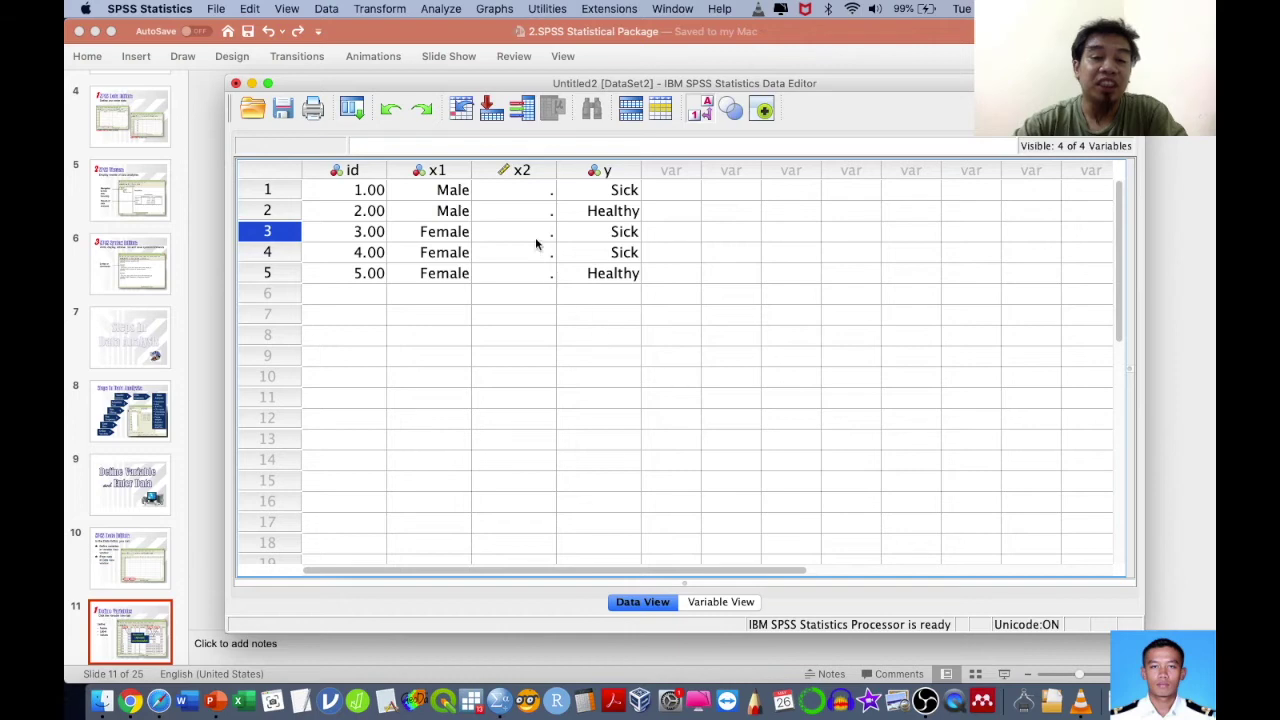
click(511, 196)
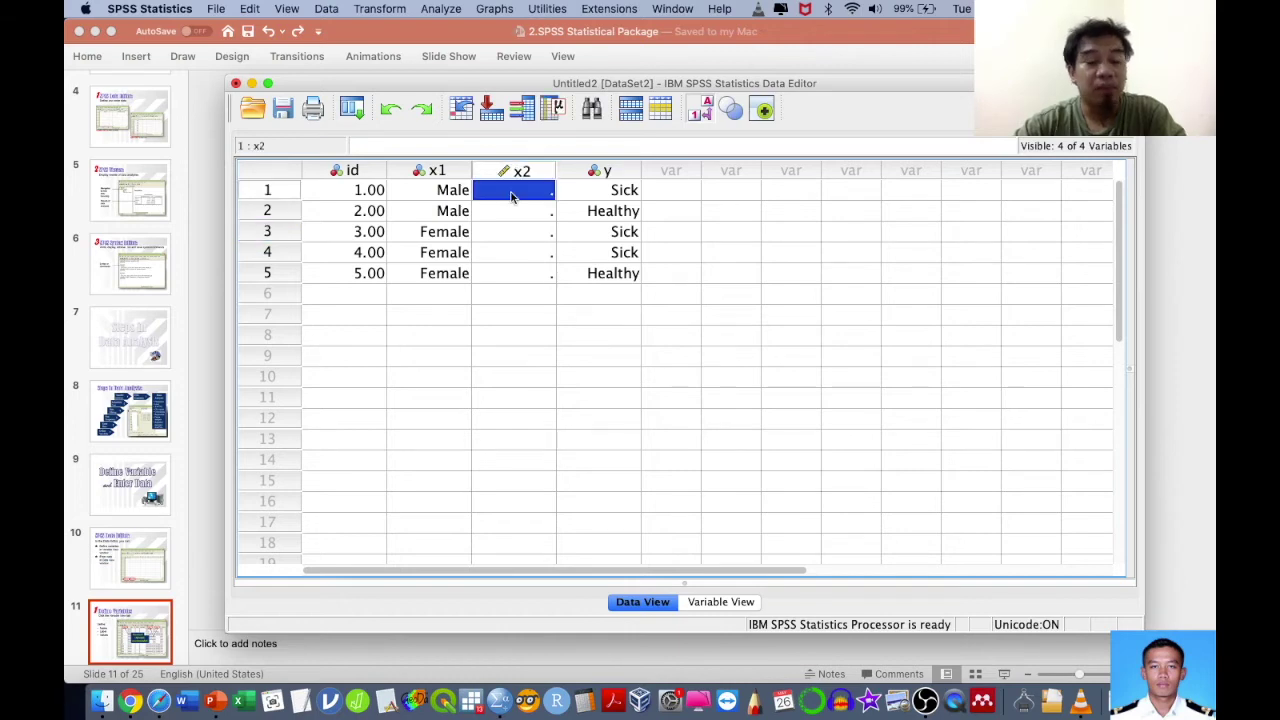
text(23)
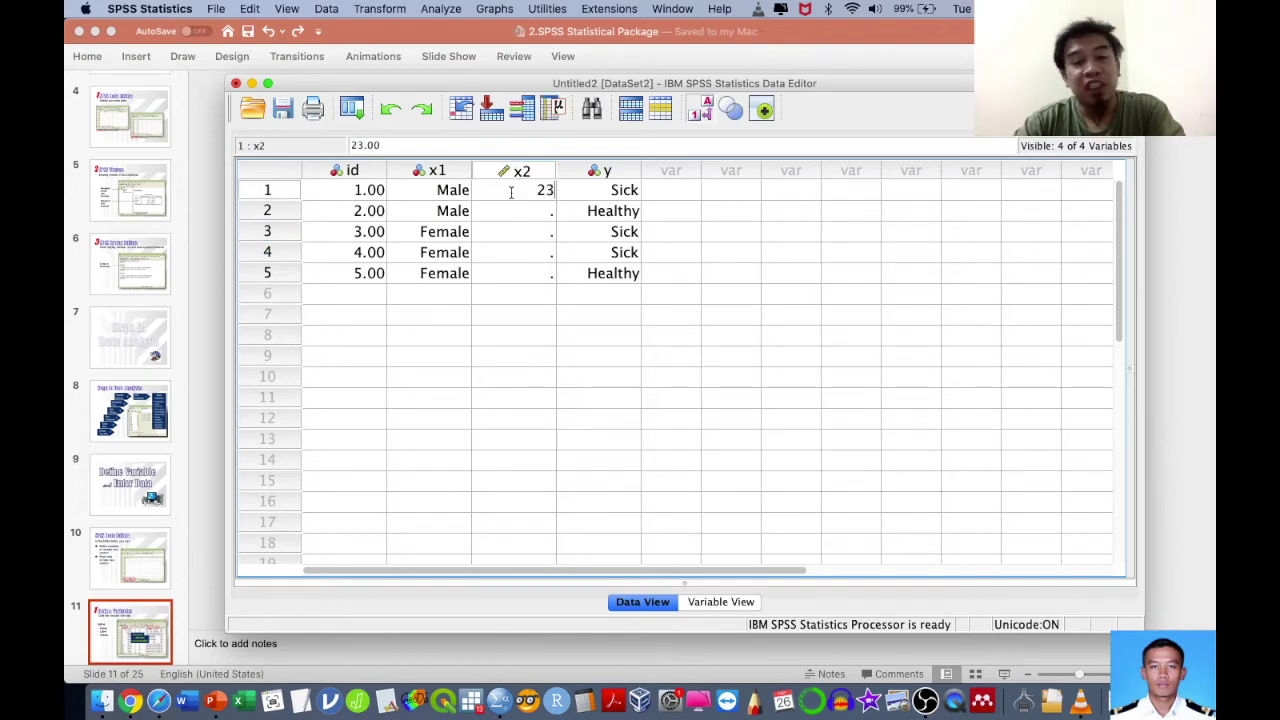
key(Return)
text(24)
key(Return)
text(34)
key(Return)
text(5)
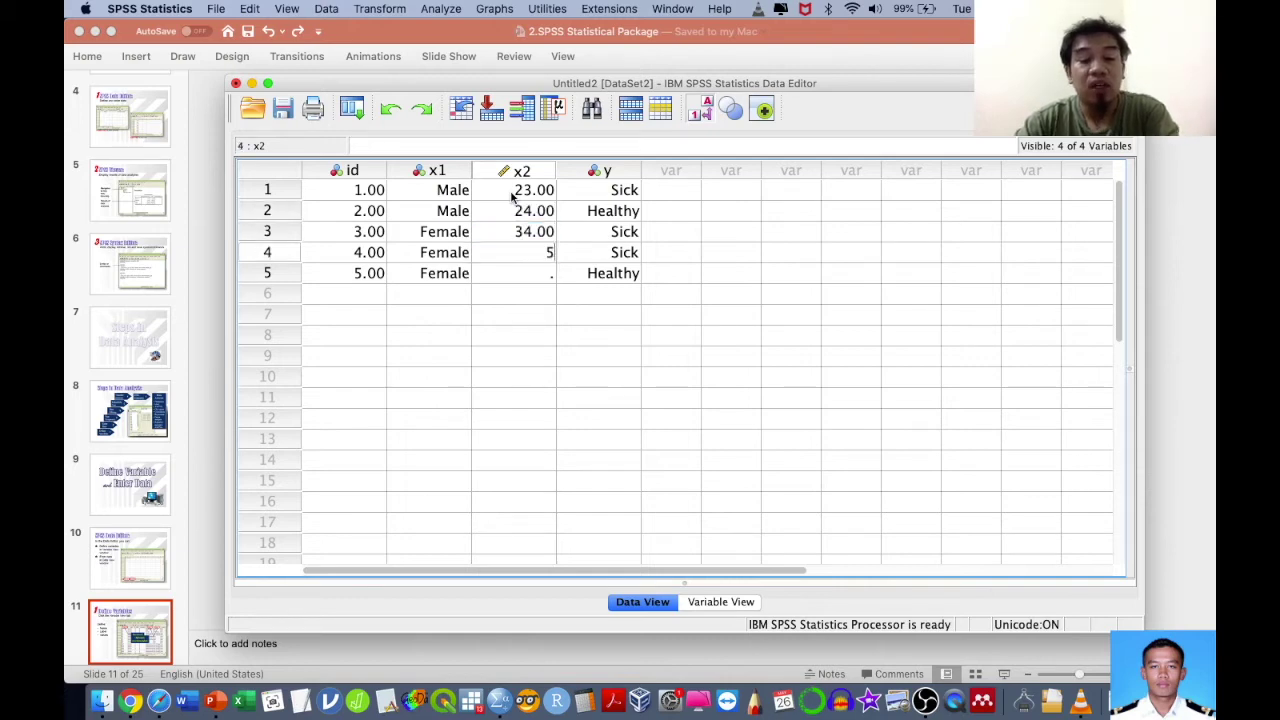
text(3)
key(Return)
text(23)
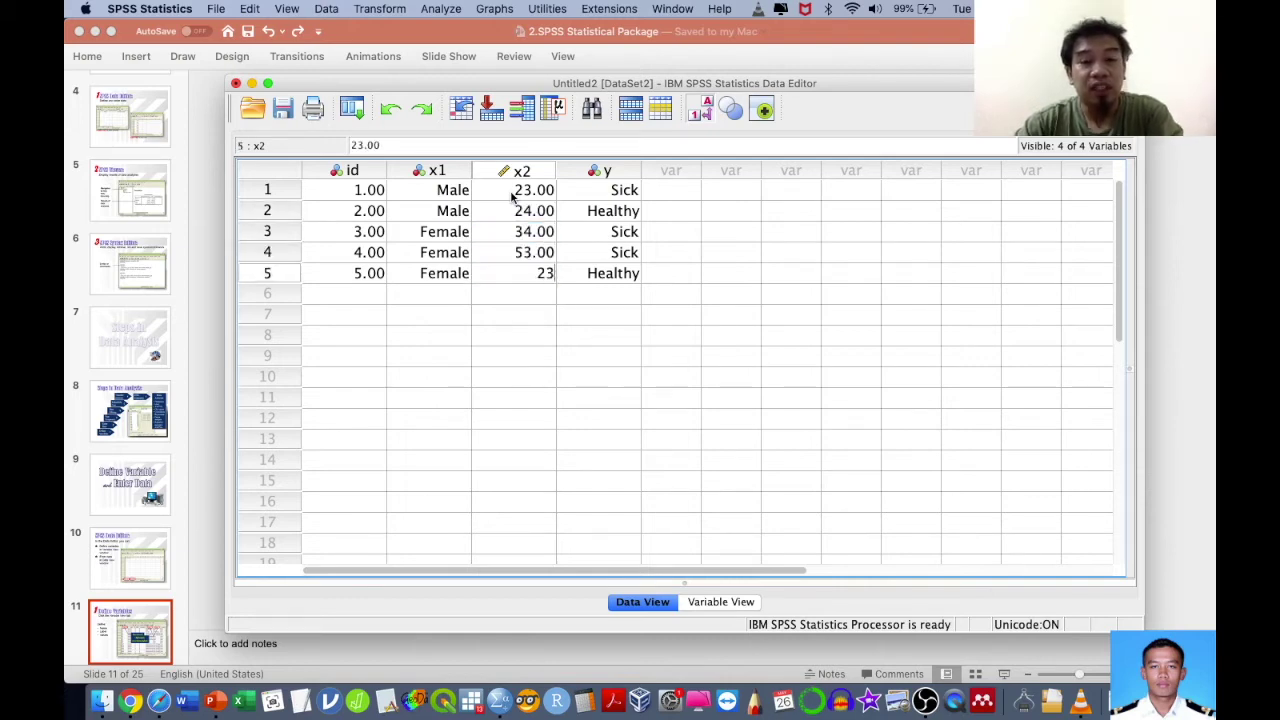
key(Return)
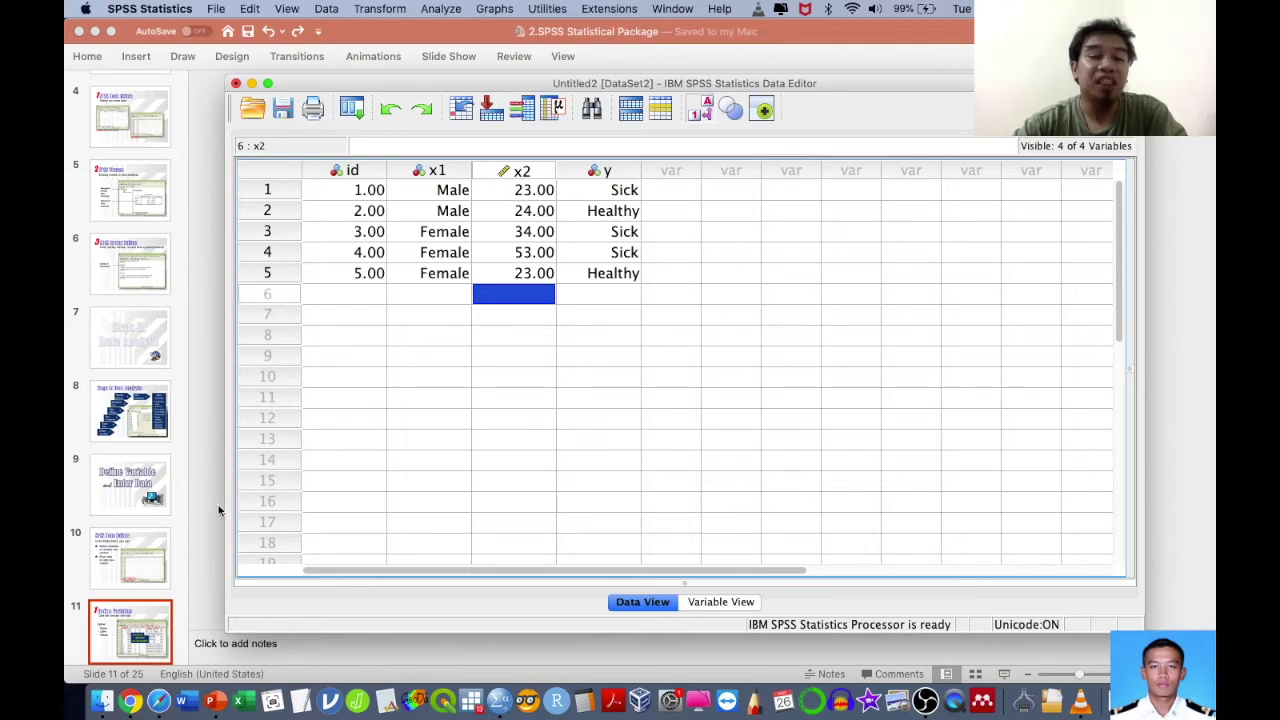
Step: Switch to PowerPoint and show slide 12 on entering data, followed by slide 13 on data editing and transformations
click(143, 645)
scroll(143, 646, down, 2)
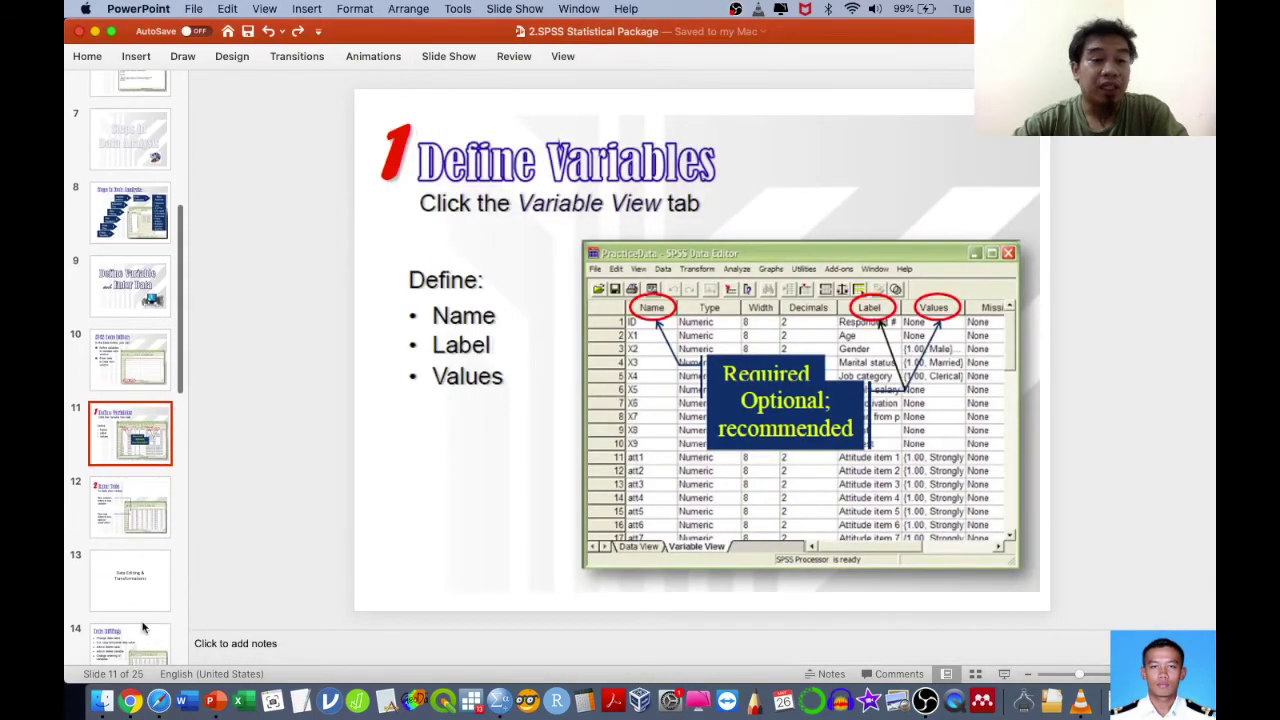
click(140, 482)
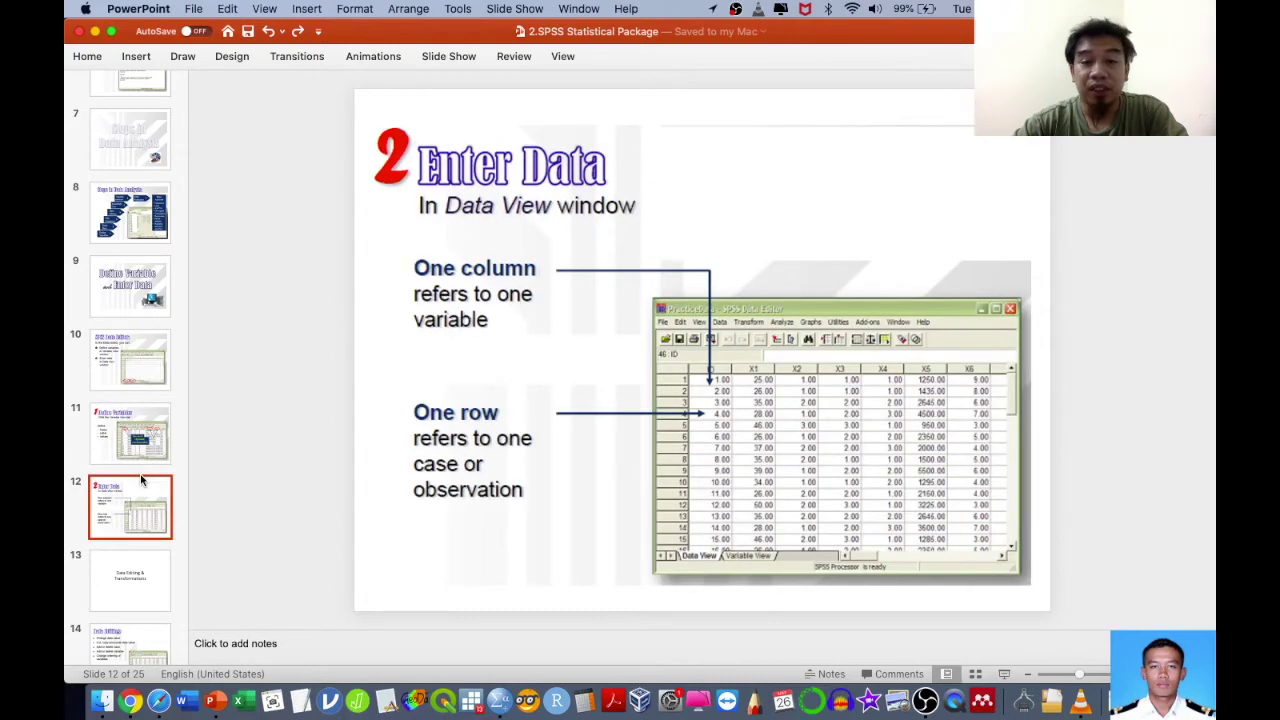
click(135, 583)
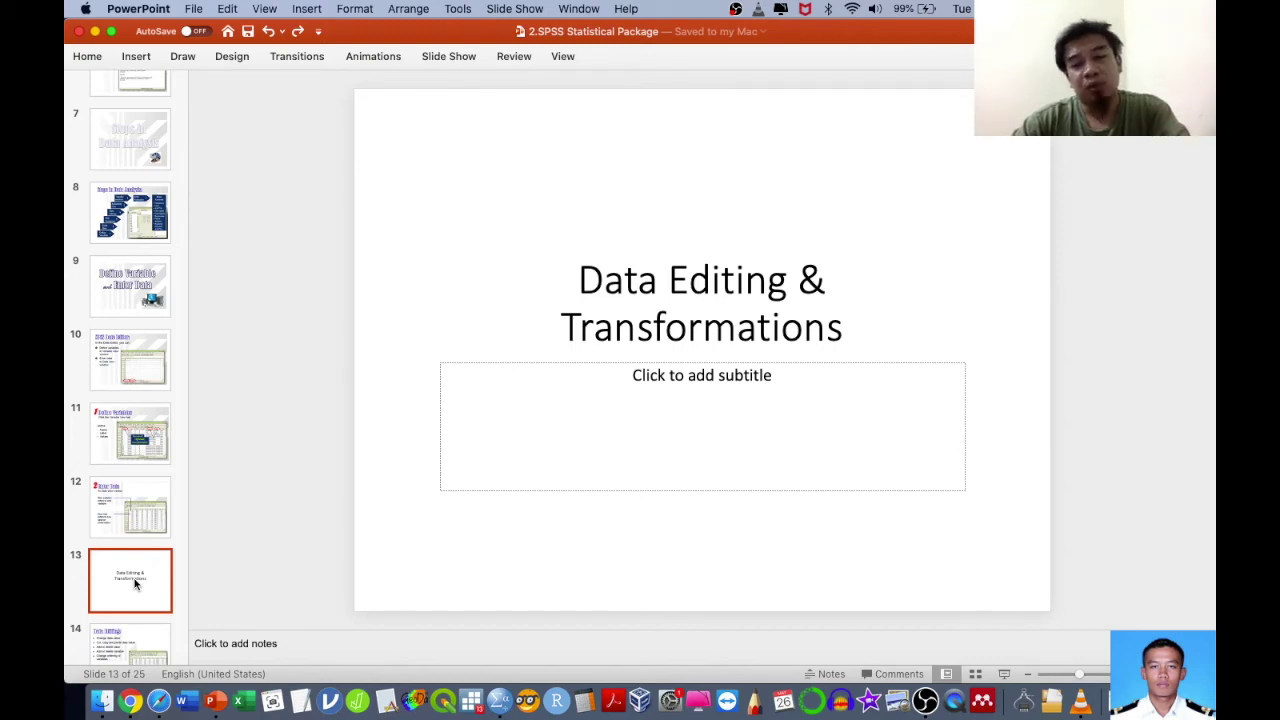
Step: Browse the columns around g7 and kuota.cat in Data Study Kesediaan.sav, and return to PowerPoint to show slide 14 on data editing
key(ctrl+Up)
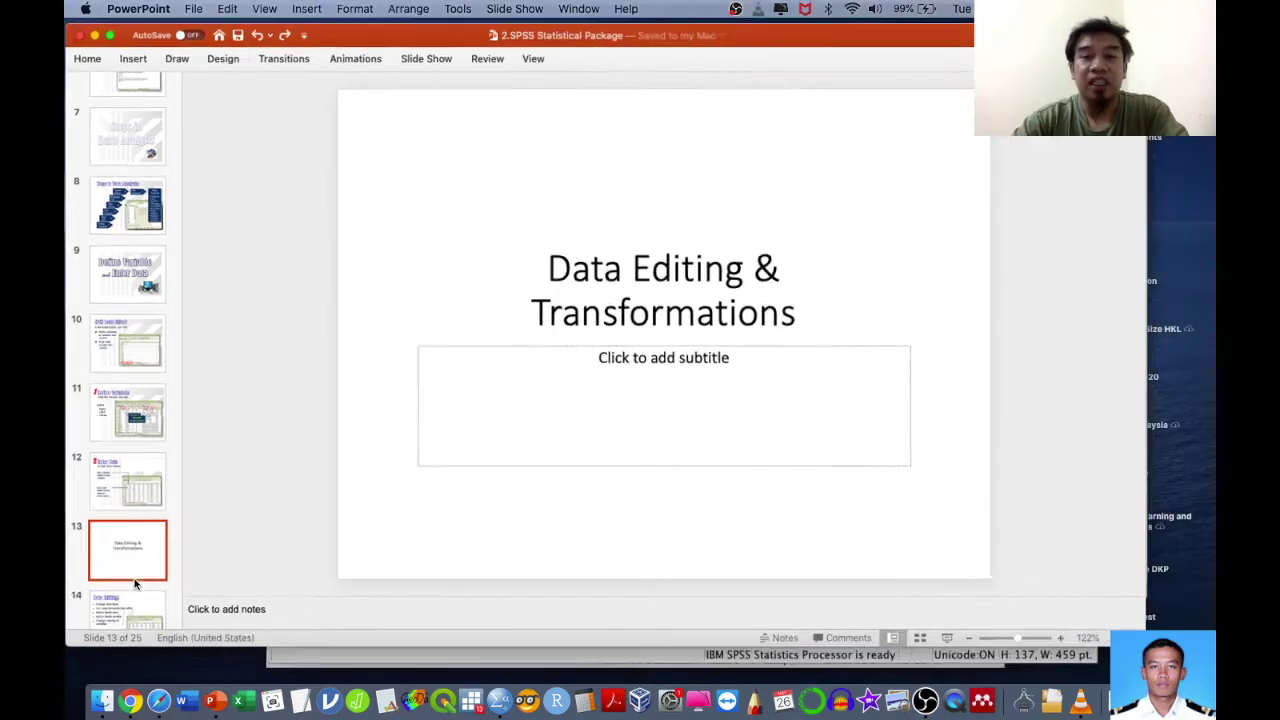
click(1106, 686)
scroll(880, 301, right, 15)
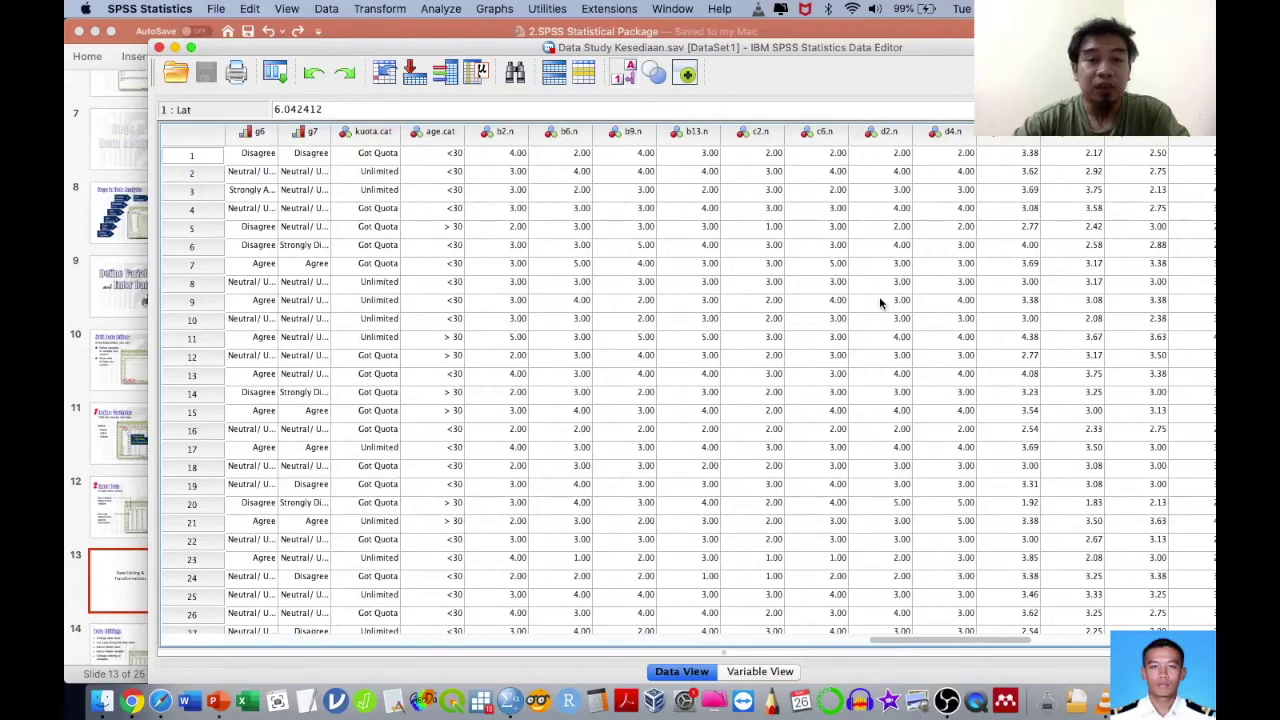
scroll(879, 296, left, 10)
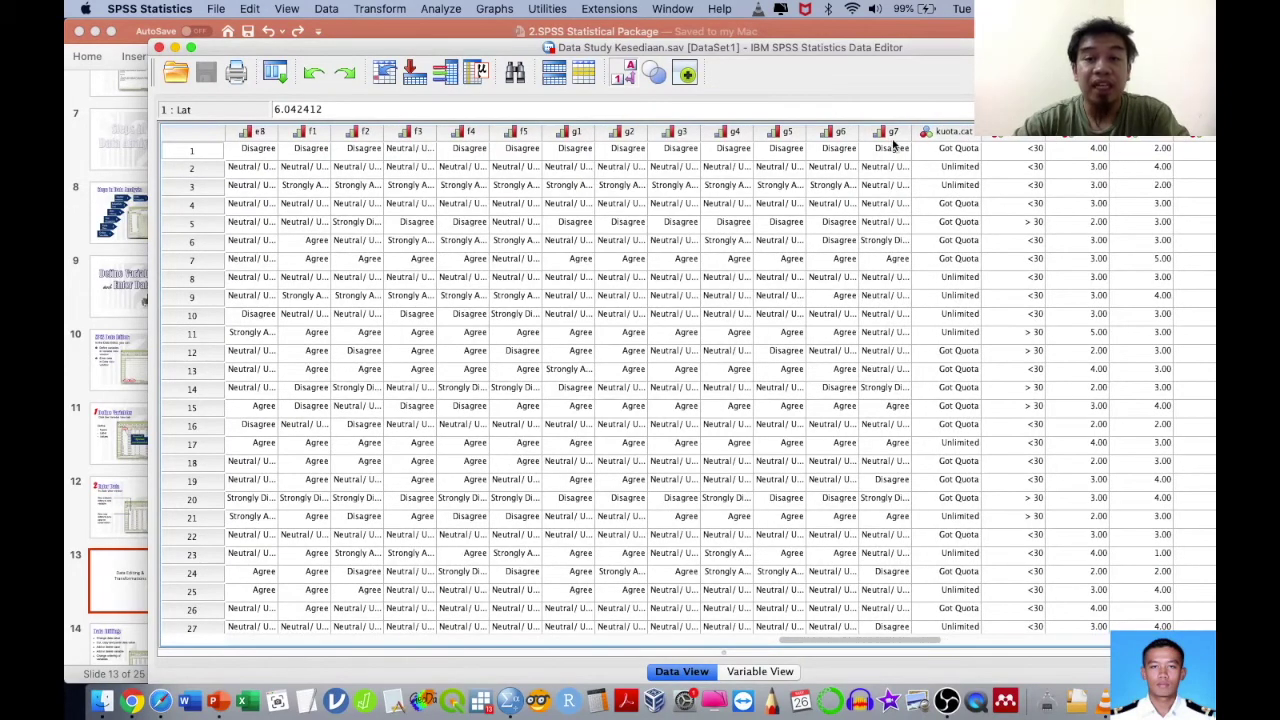
mouse_move(893, 145)
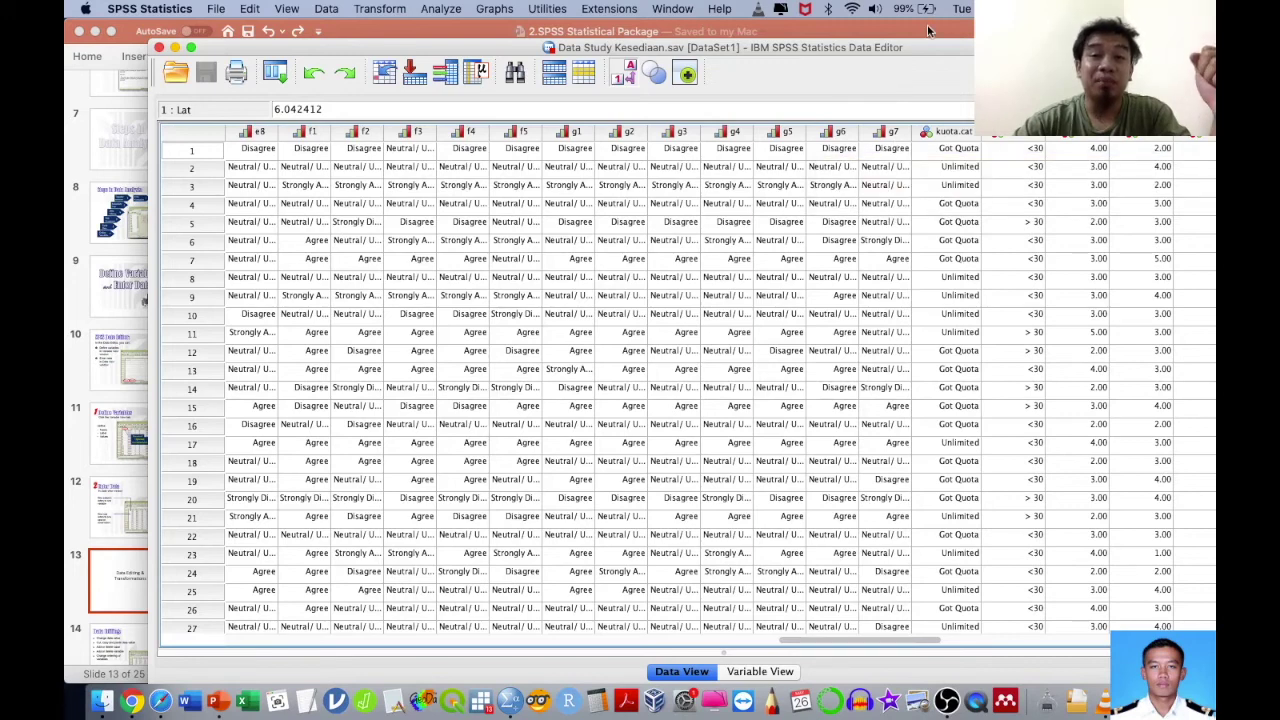
key(super+Tab)
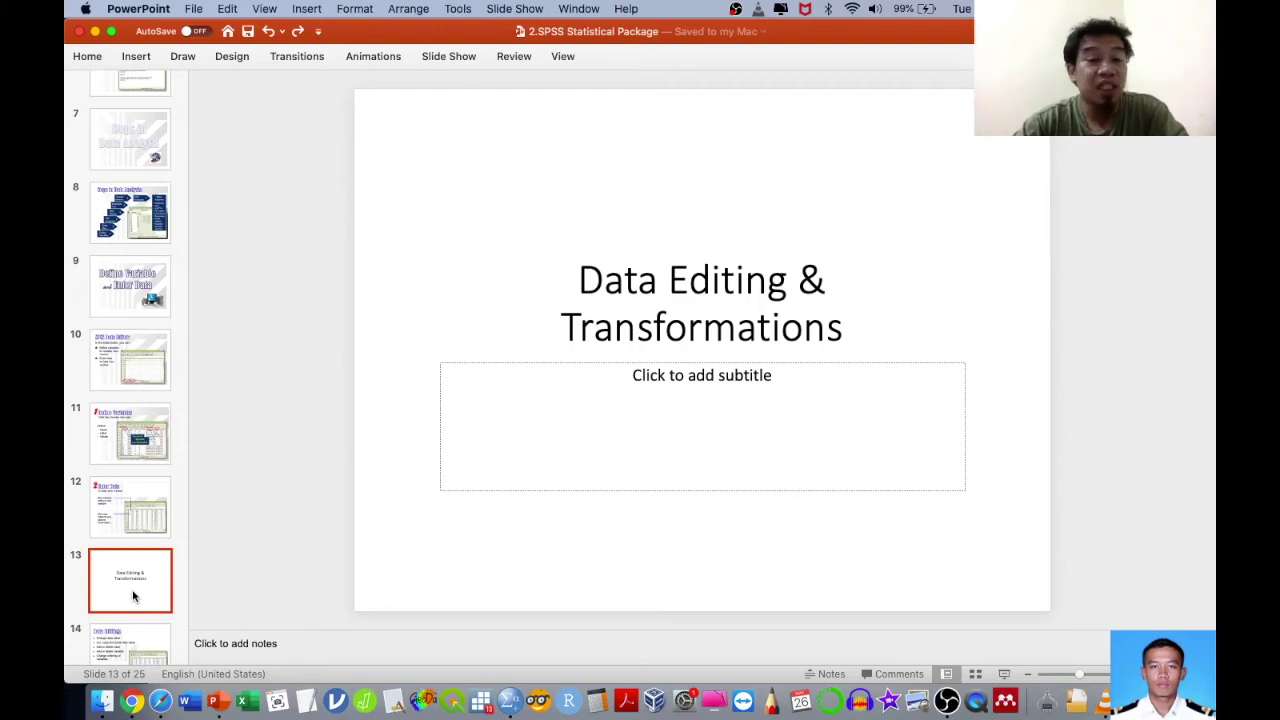
key(Down)
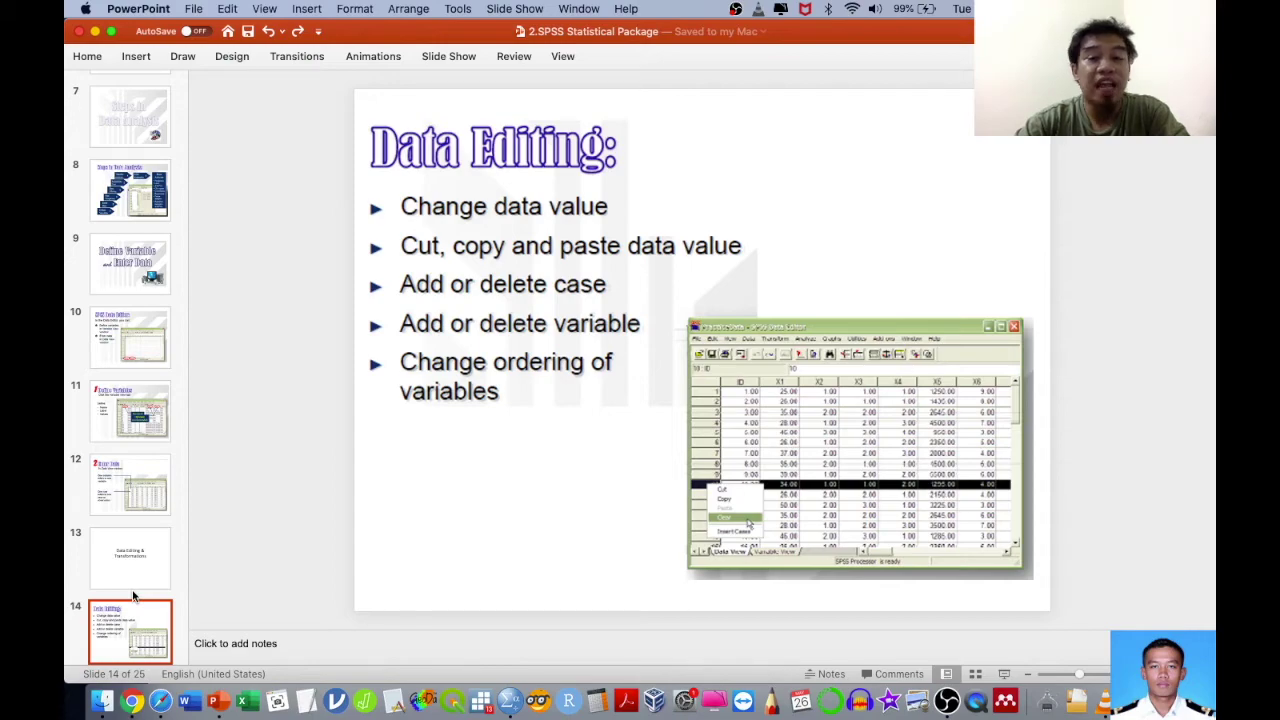
Step: Switch to the SPSS Untitled2 dataset and move whole cases so that the ids run 1, 5, 3, 2, 4
key(ctrl+Up)
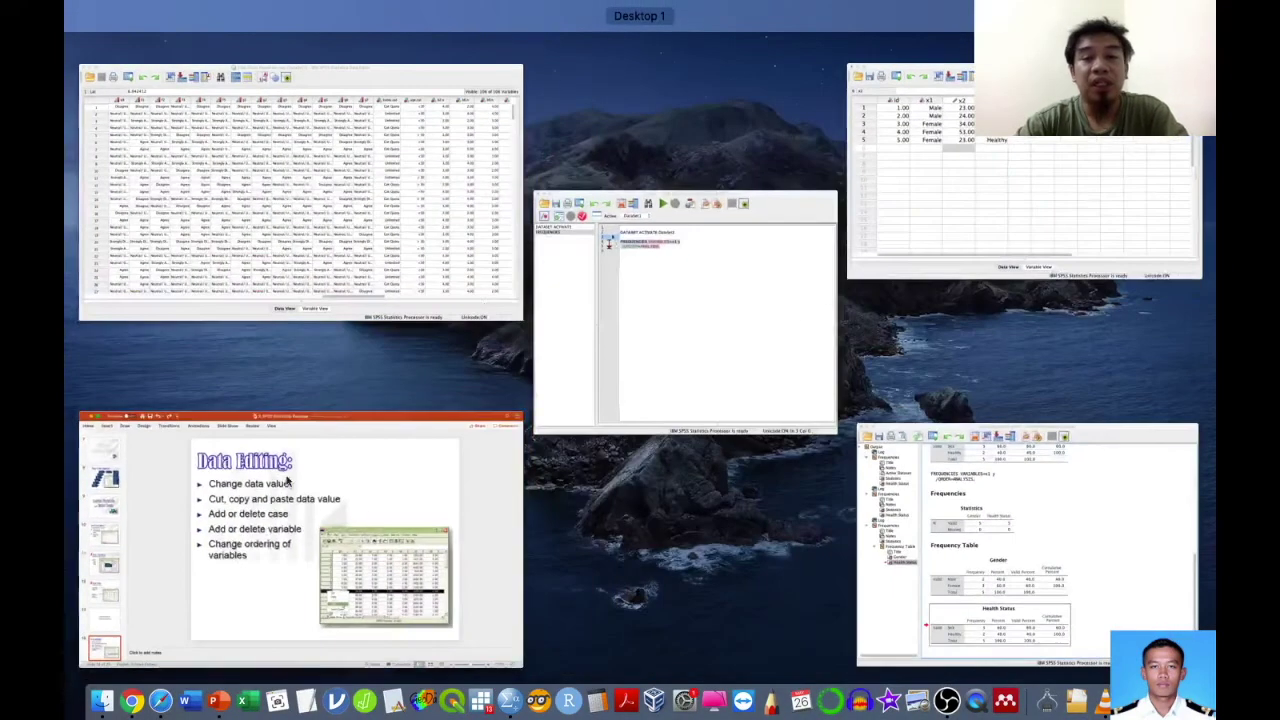
click(960, 166)
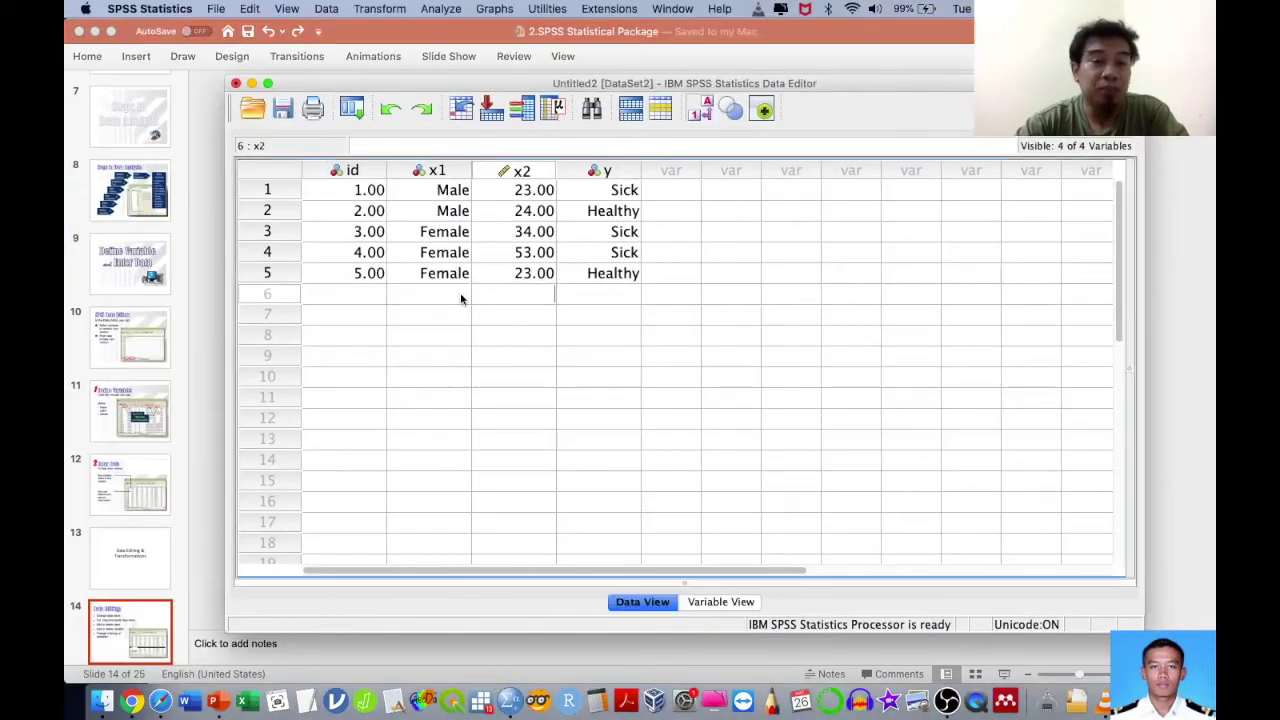
click(607, 170)
drag(608, 171, 660, 170)
click(270, 278)
mouse_move(270, 278)
mouse_down()
mouse_move(276, 212)
mouse_move(266, 270)
mouse_up()
click(274, 233)
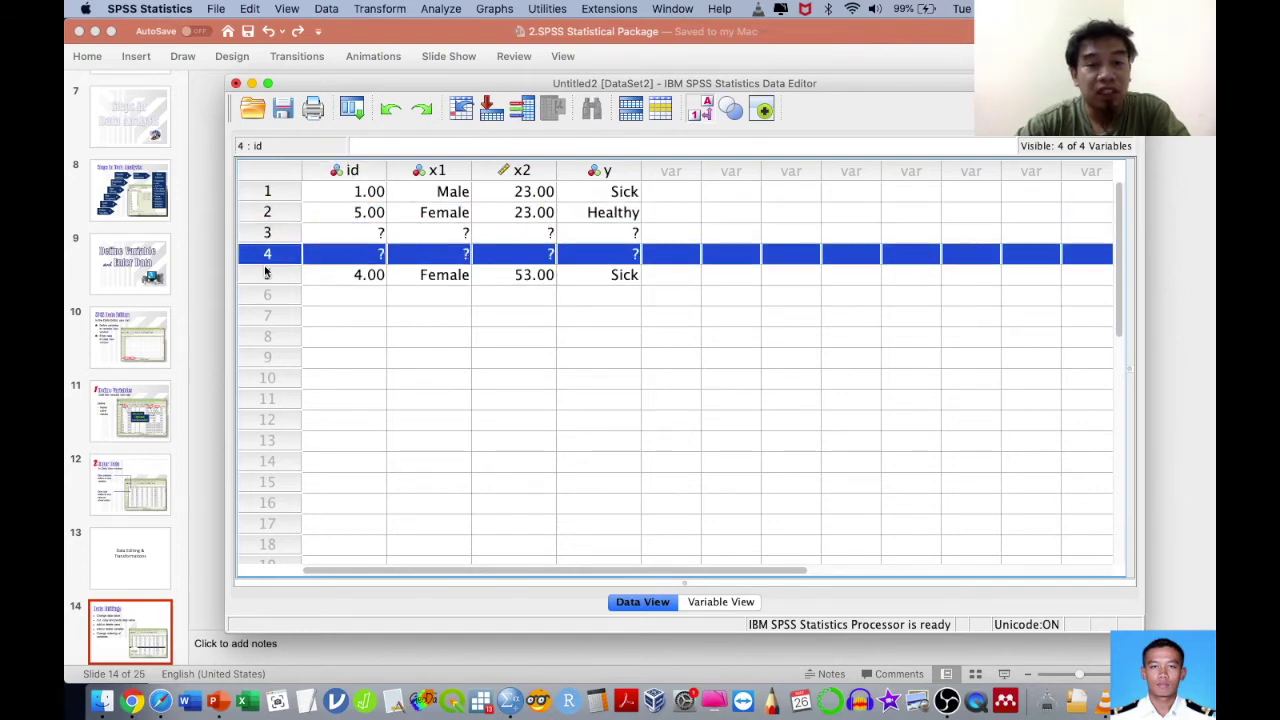
Step: Sort the cases of the Untitled2 dataset in ascending order of id
click(367, 176)
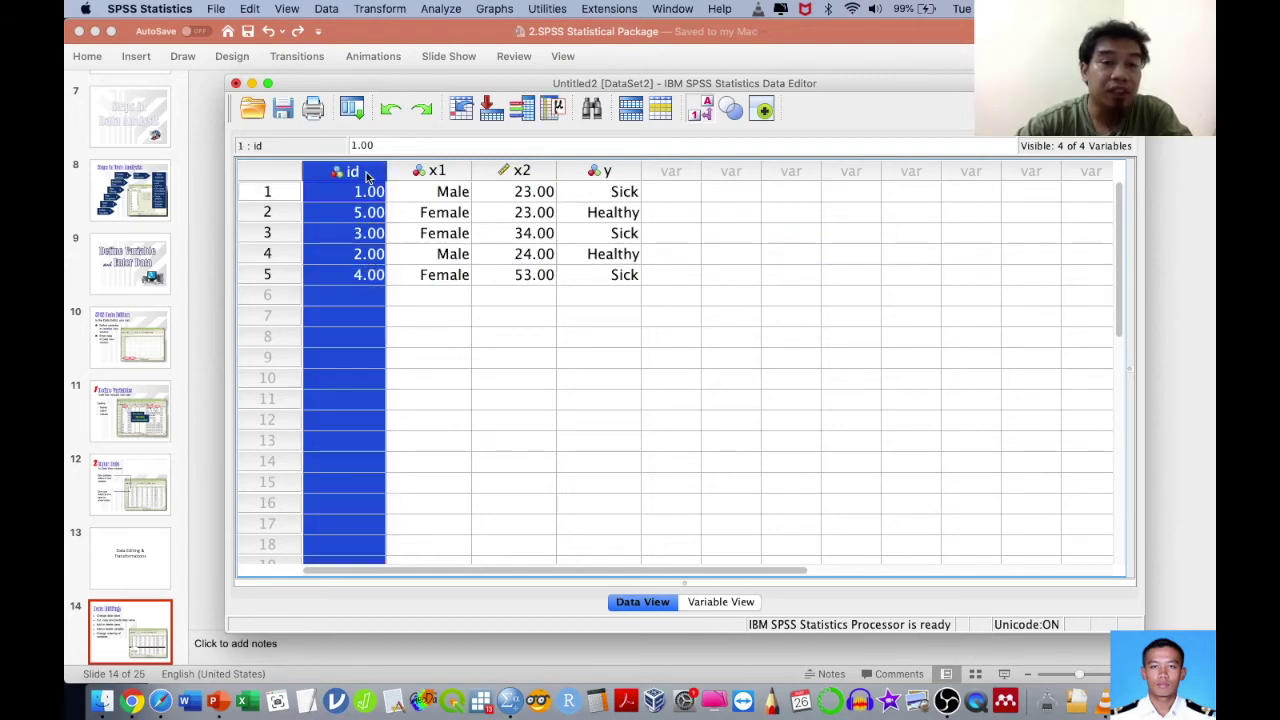
right_click(367, 176)
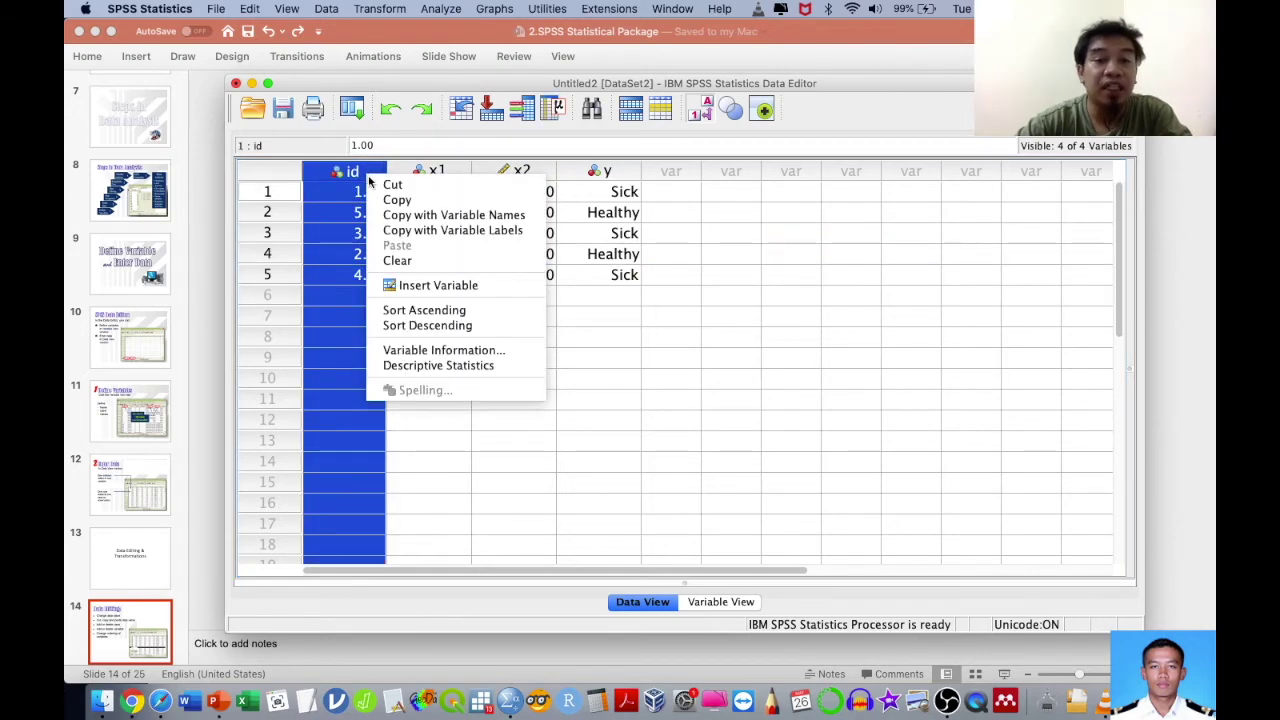
click(421, 313)
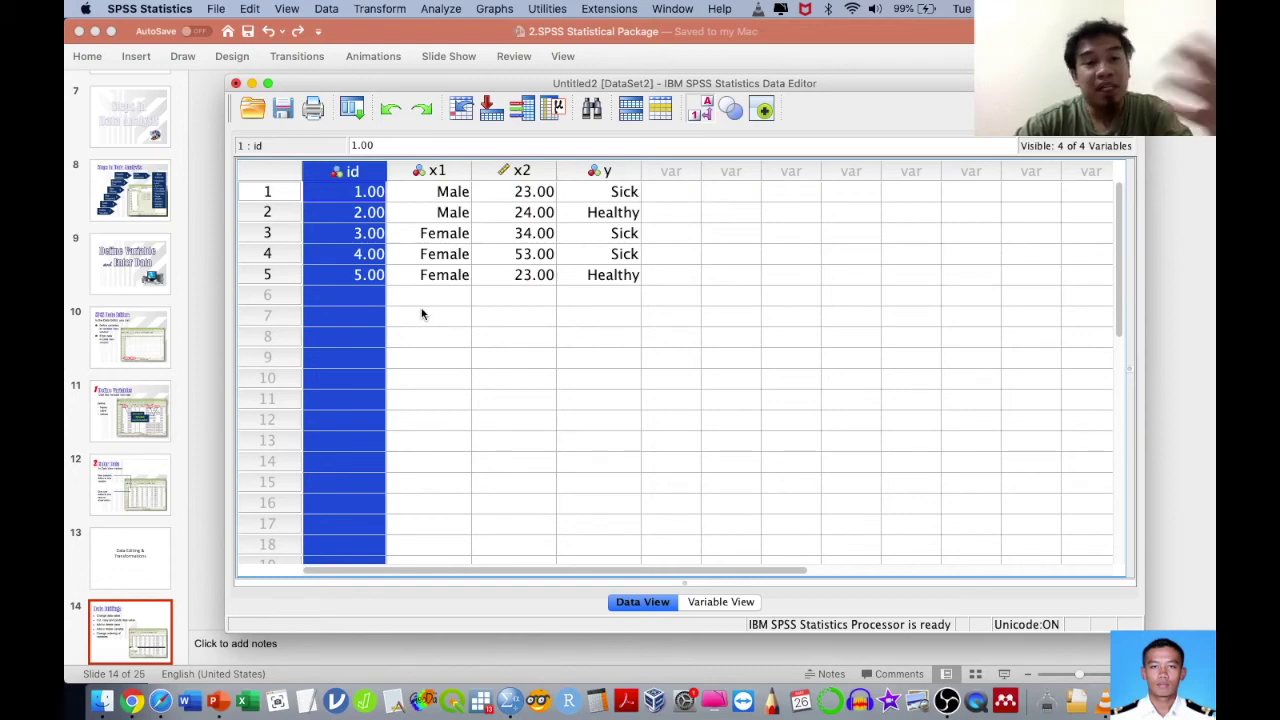
Step: Show PowerPoint slide 15 on data transformations, and return to the SPSS Untitled2 dataset to view the Transform commands and cases 1 and 2
click(150, 608)
key(Down)
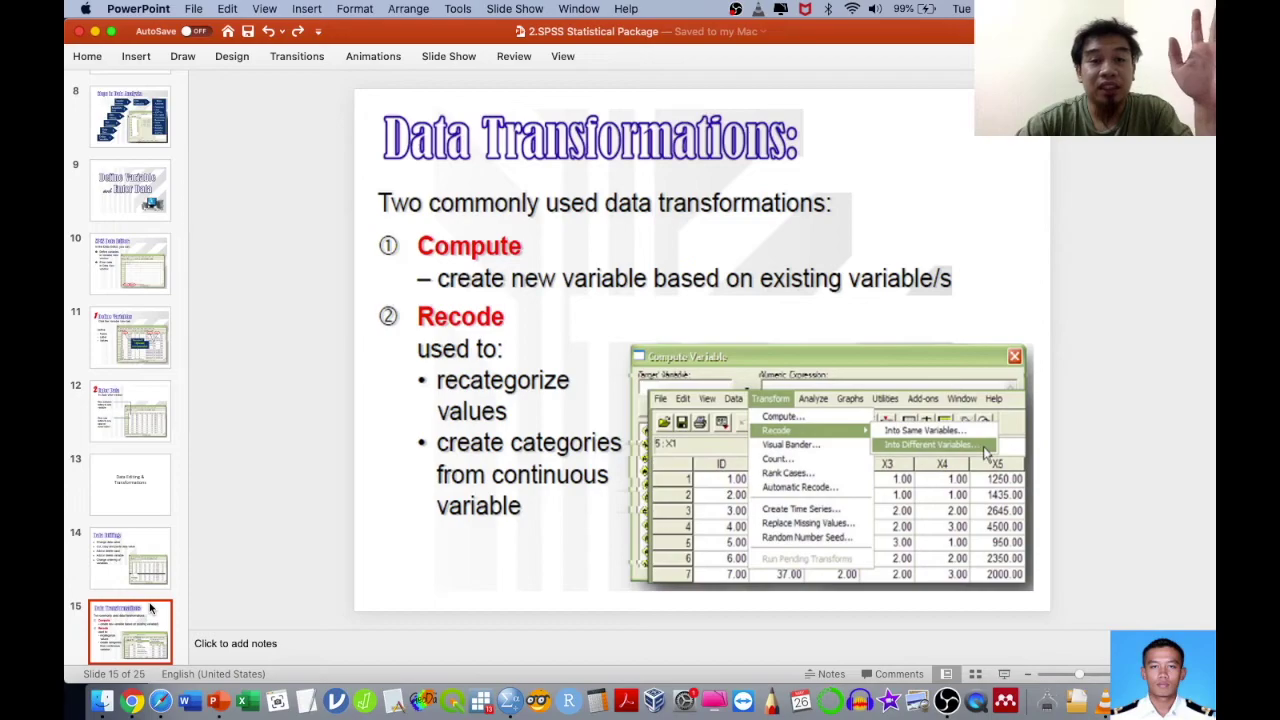
key(ctrl+Up)
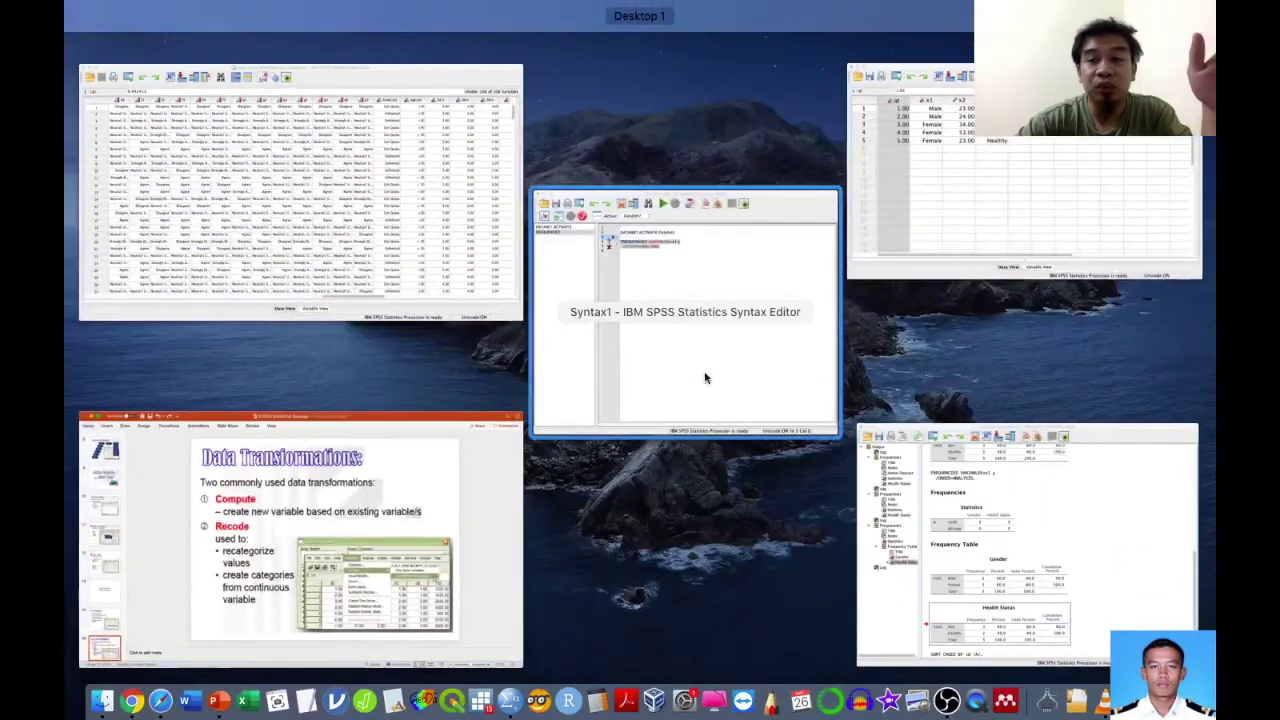
click(860, 230)
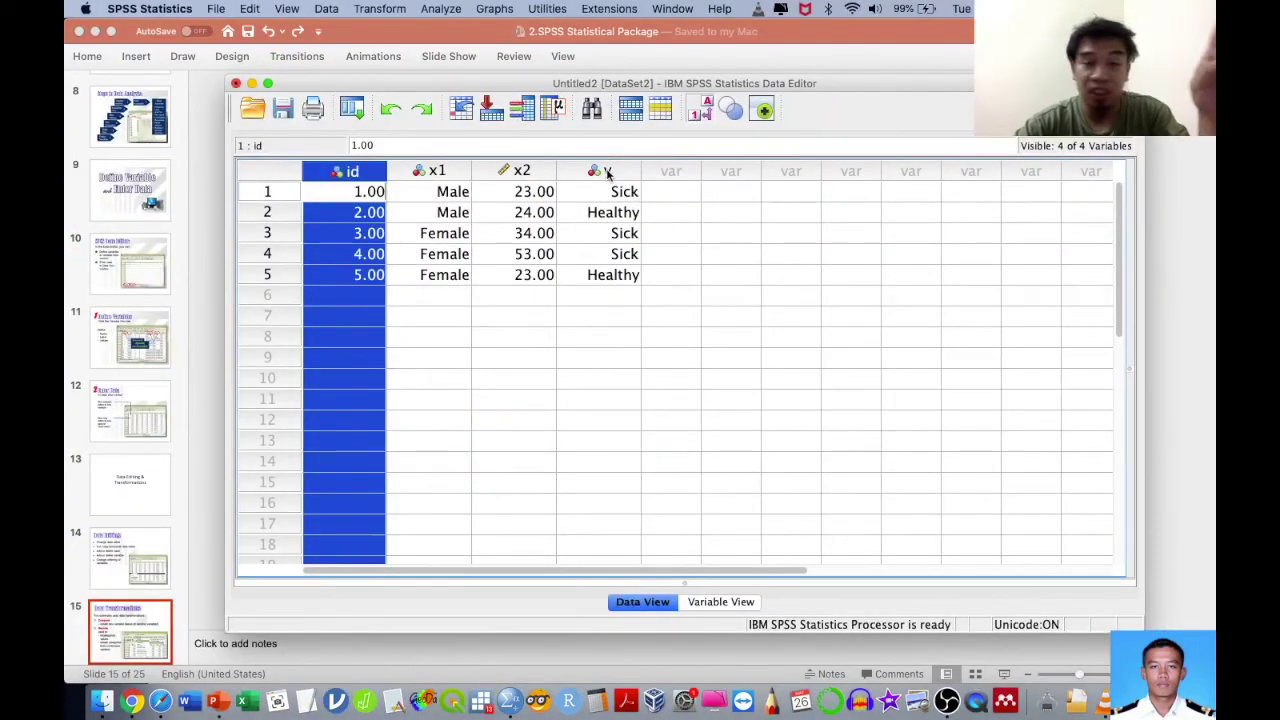
mouse_move(607, 173)
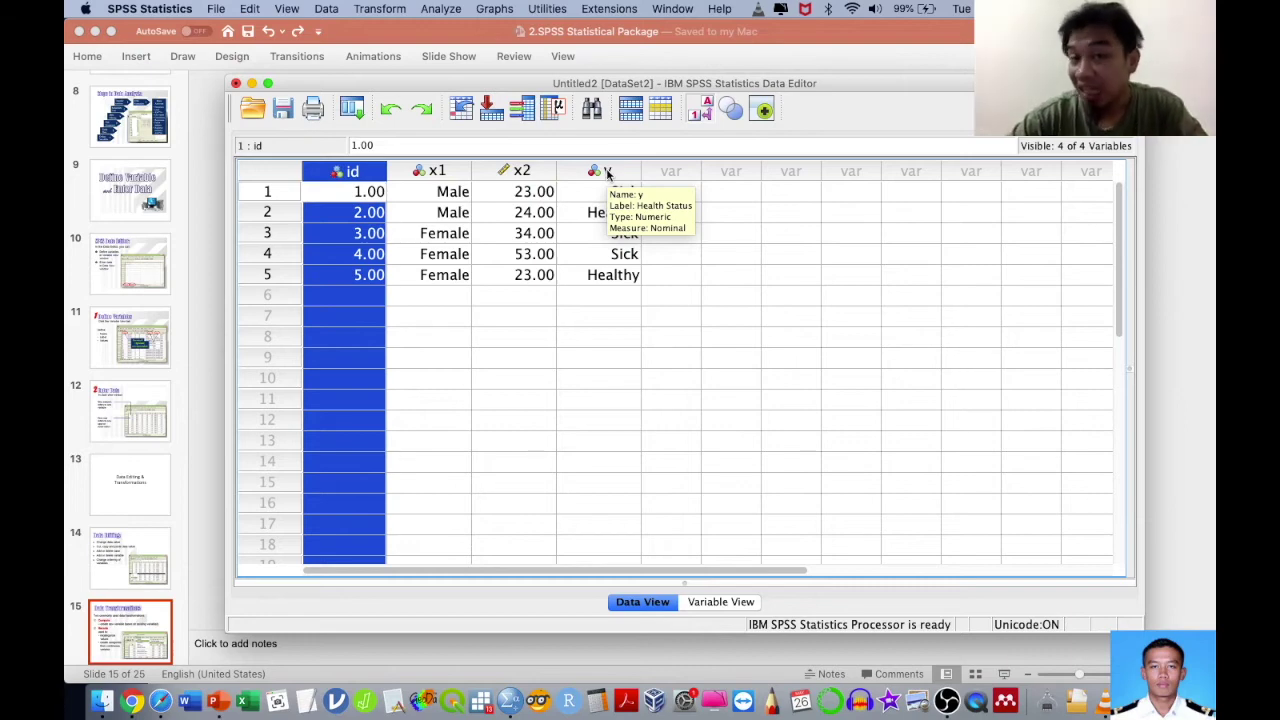
click(396, 12)
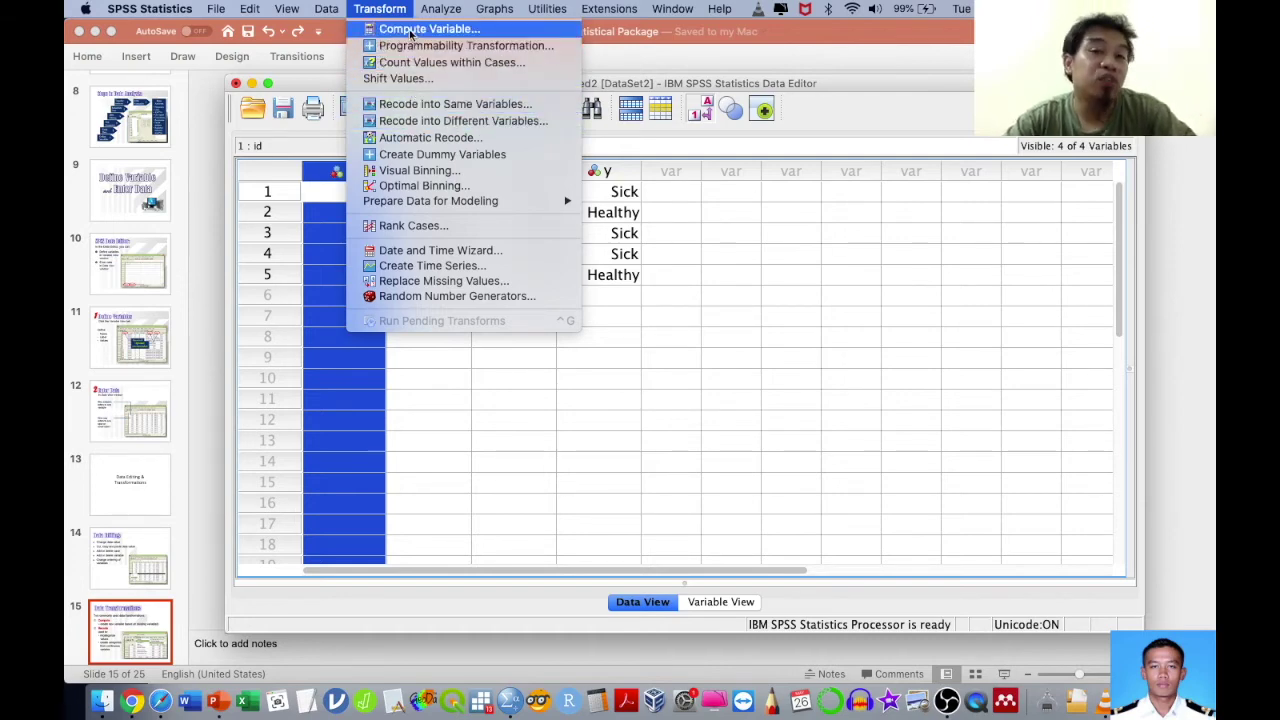
click(655, 256)
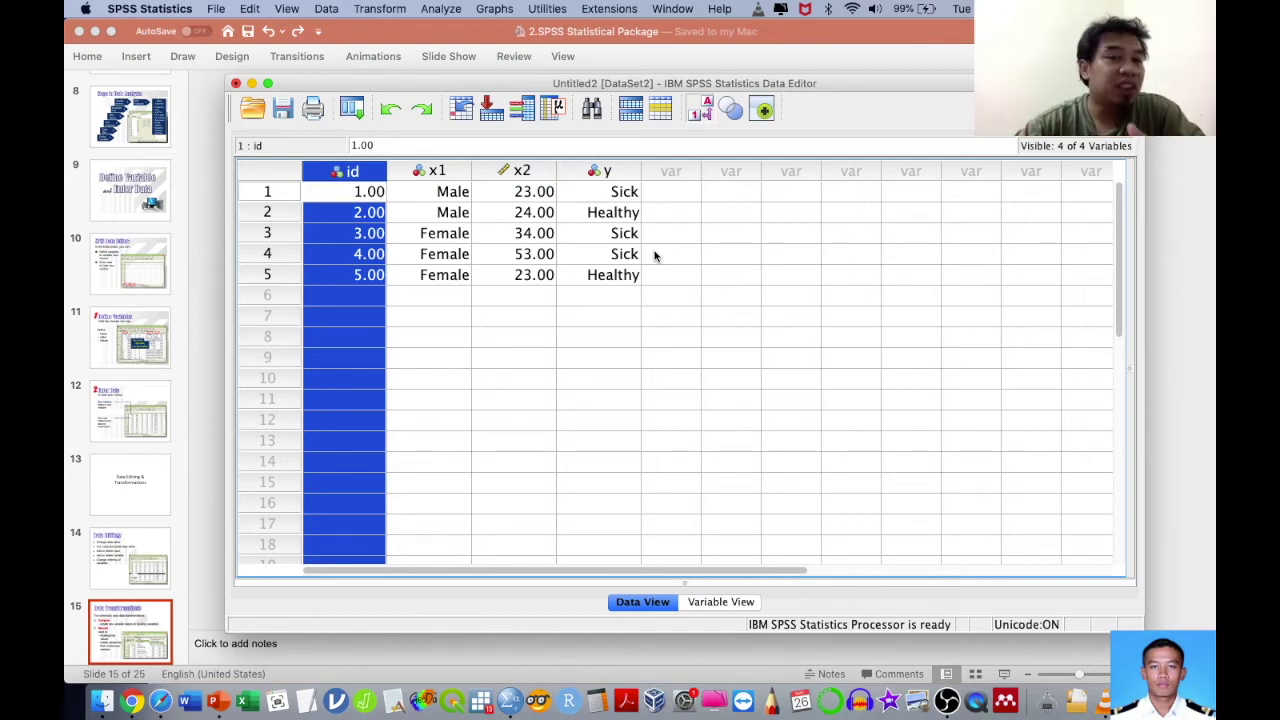
click(281, 192)
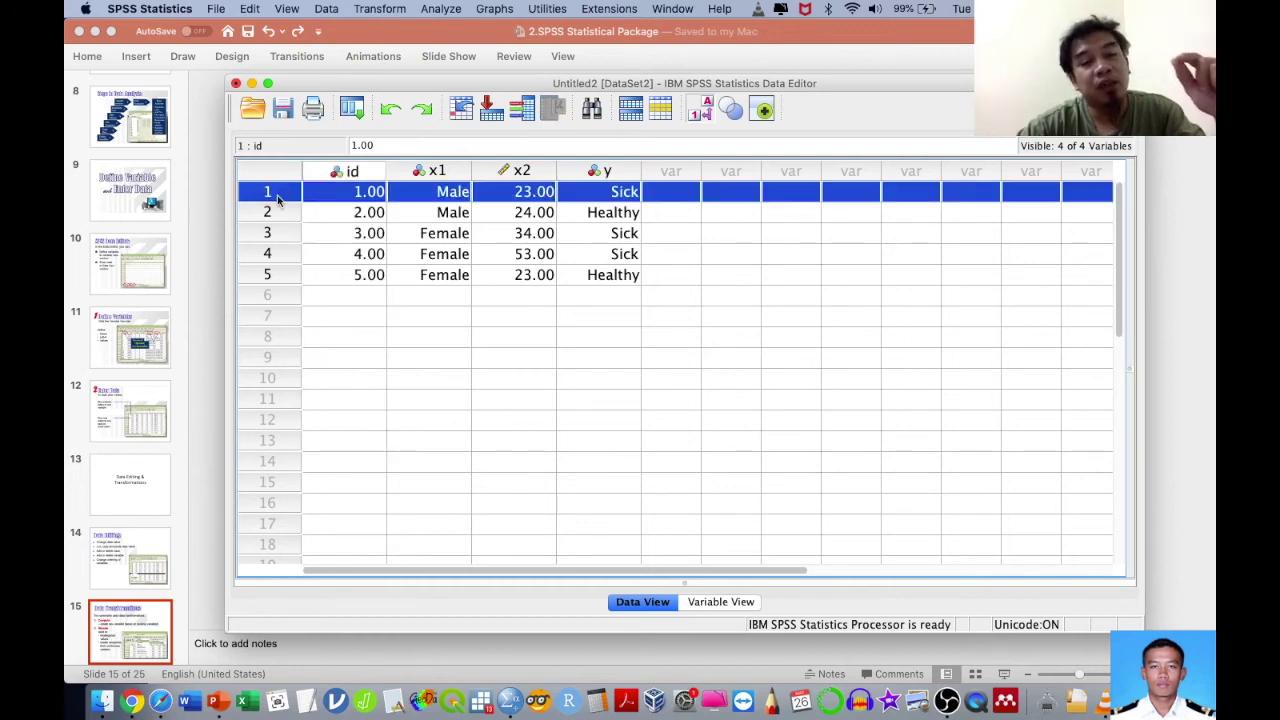
click(280, 221)
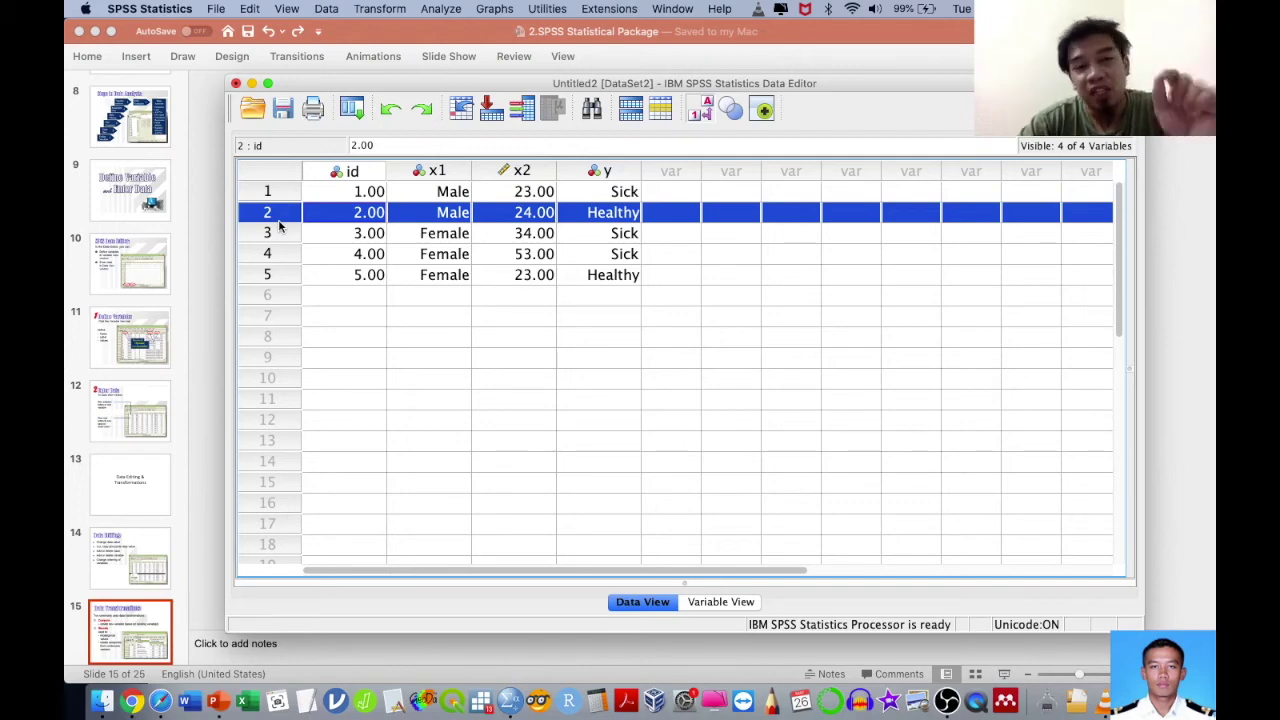
Step: Show PowerPoint slides 16 and 17 on statistical procedures, and return to the SPSS Untitled2 dataset to view the Analyze and Transform commands
click(150, 645)
key(Down)
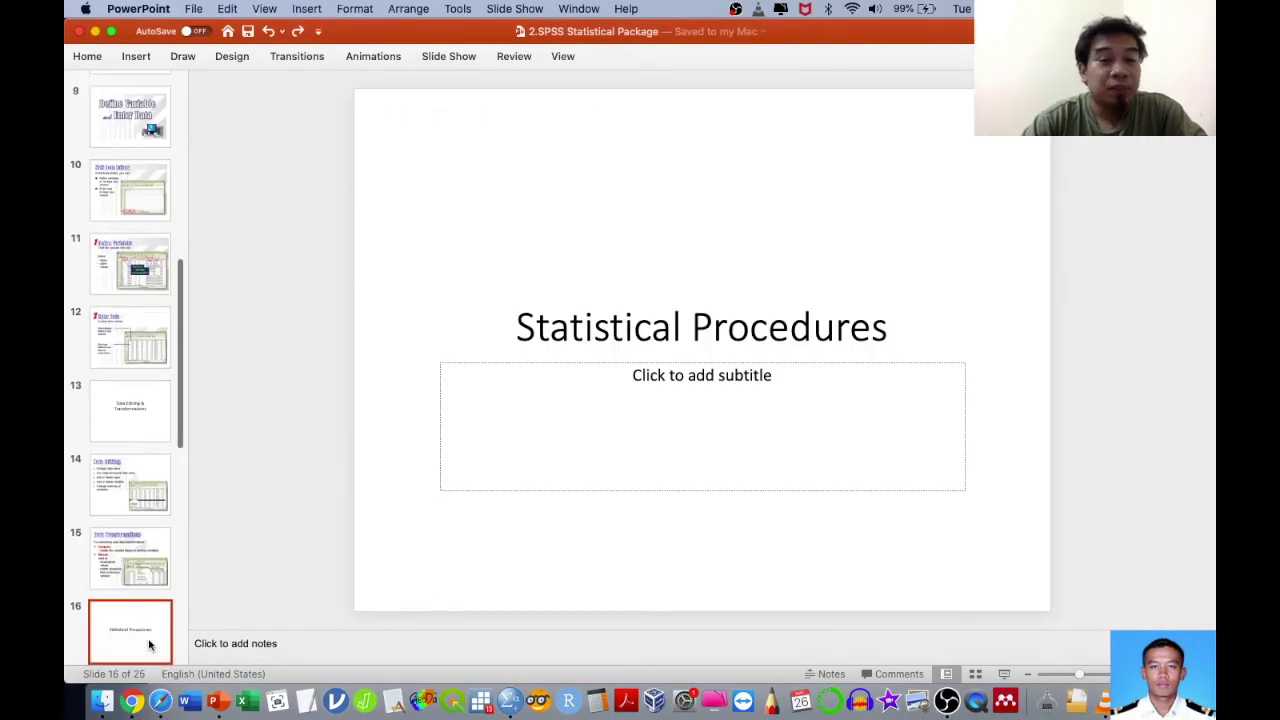
key(Down)
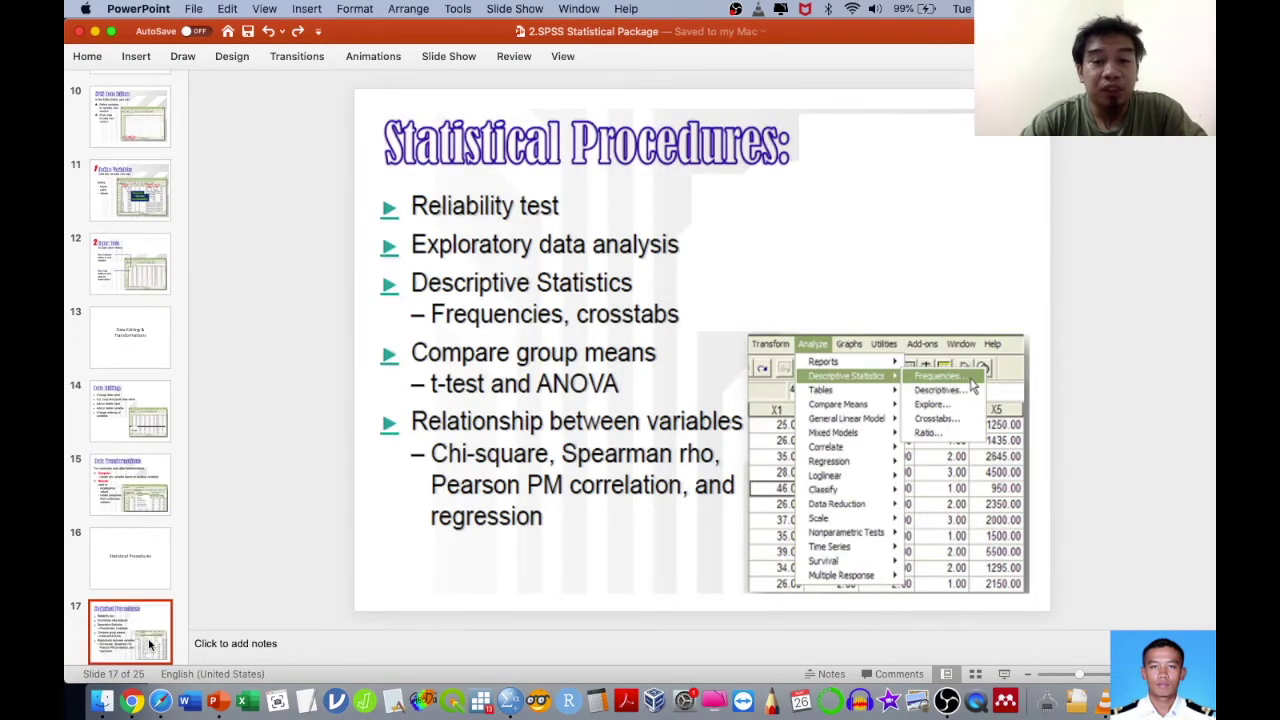
key(ctrl+Up)
click(862, 272)
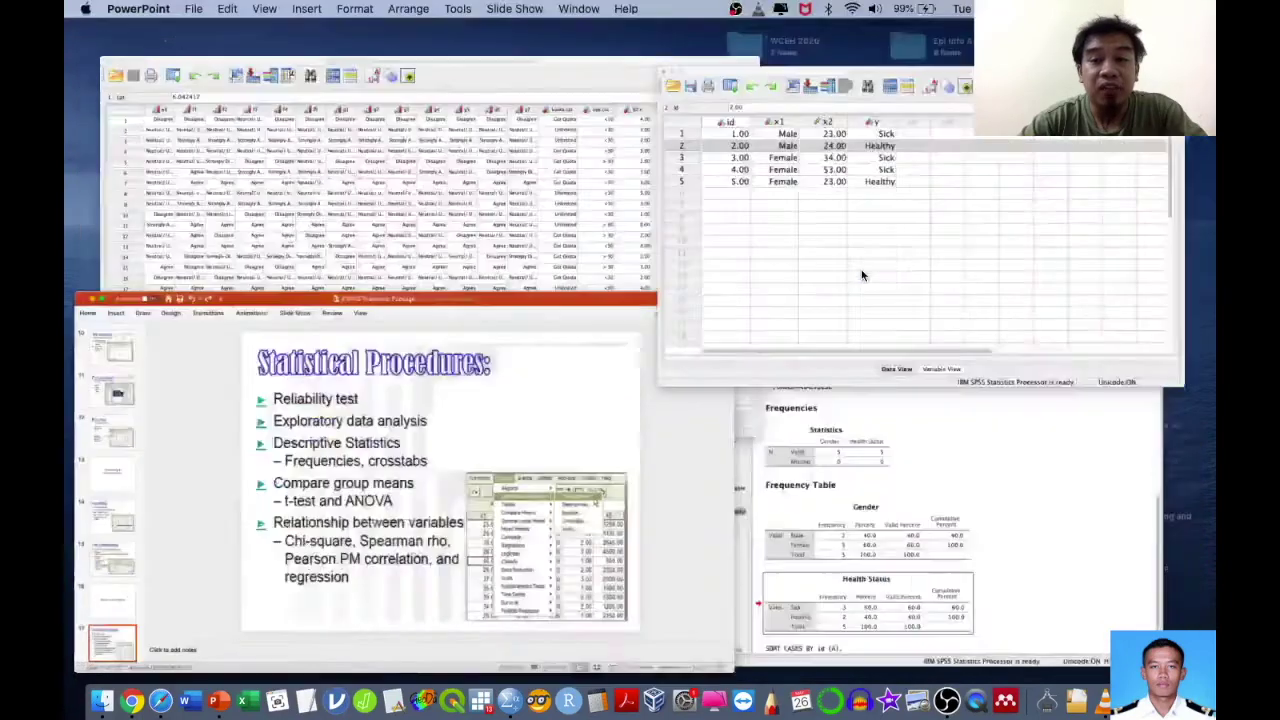
click(441, 9)
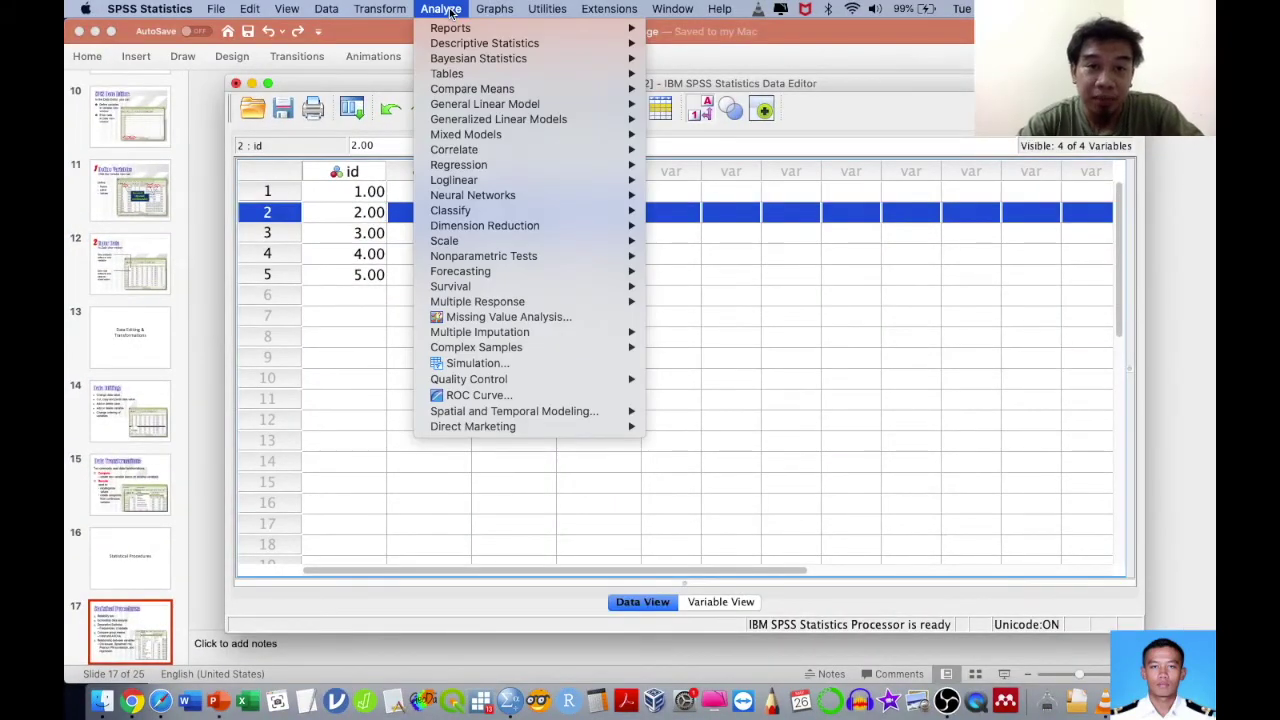
mouse_move(383, 12)
mouse_move(336, 14)
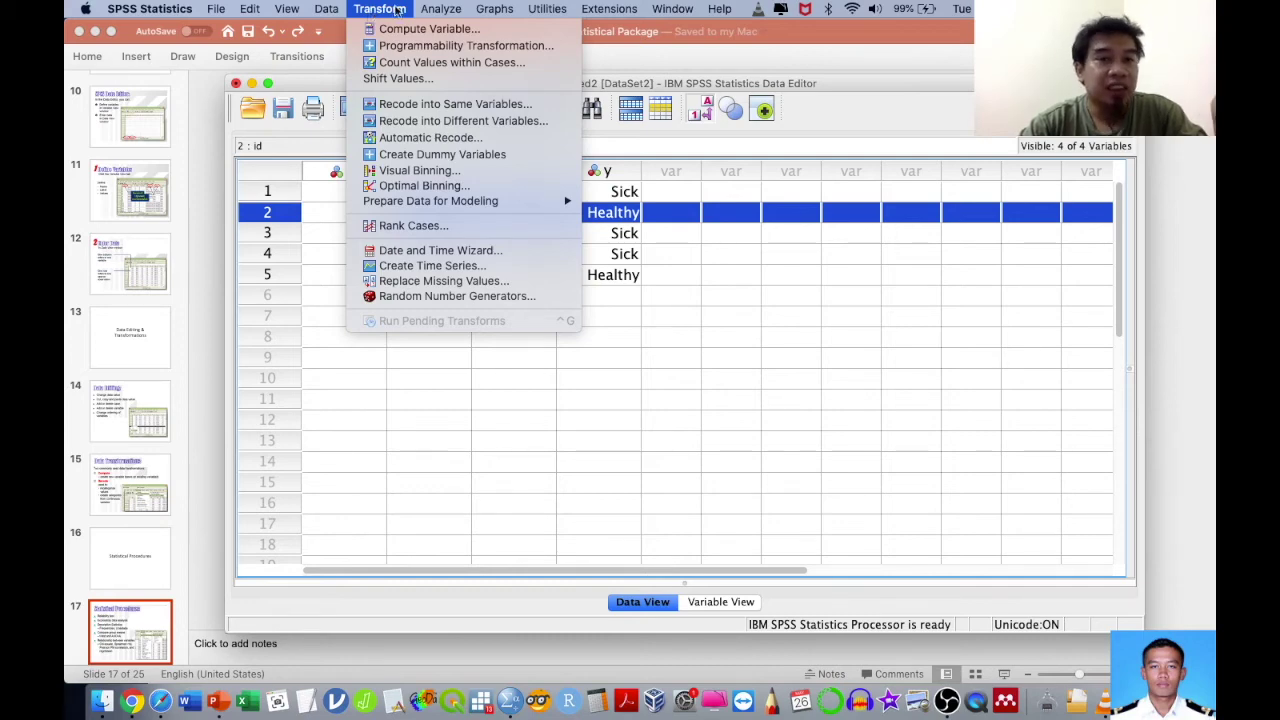
mouse_move(437, 10)
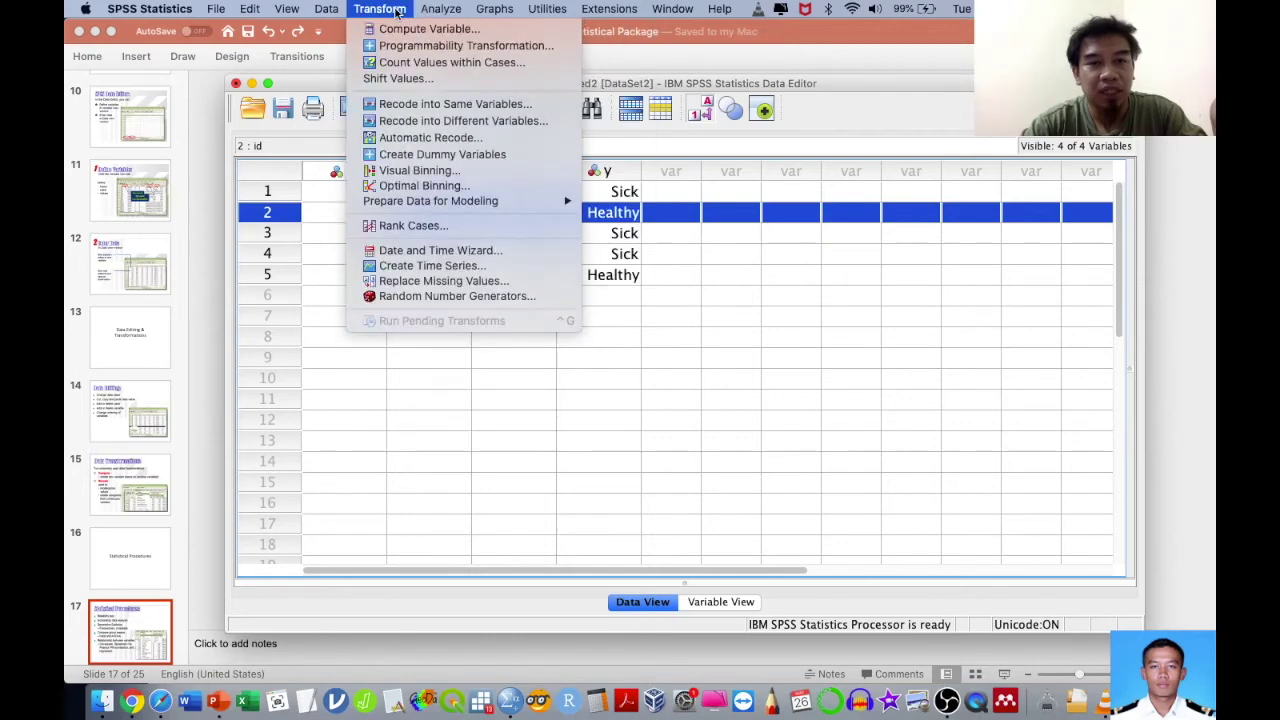
click(358, 369)
Step: Switch to PowerPoint and page through slides 18 to 23, from the reliability test to SPSS Coaches
click(114, 626)
key(Down)
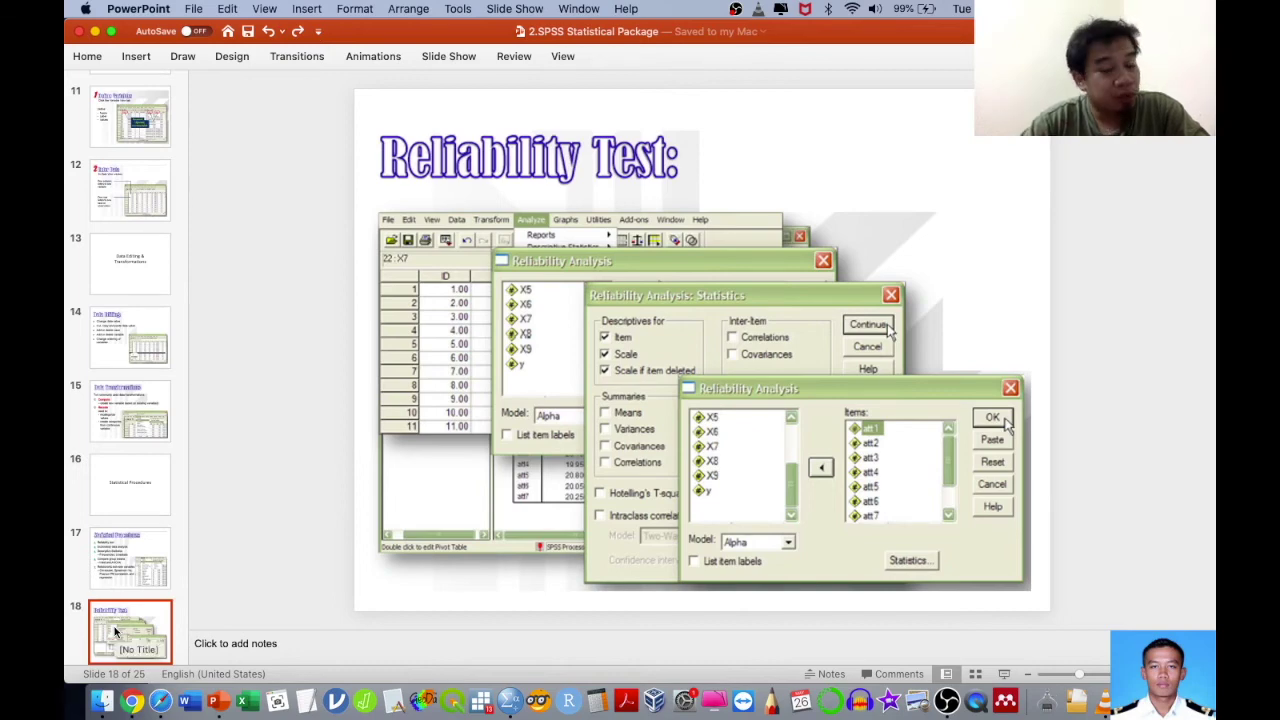
key(Down)
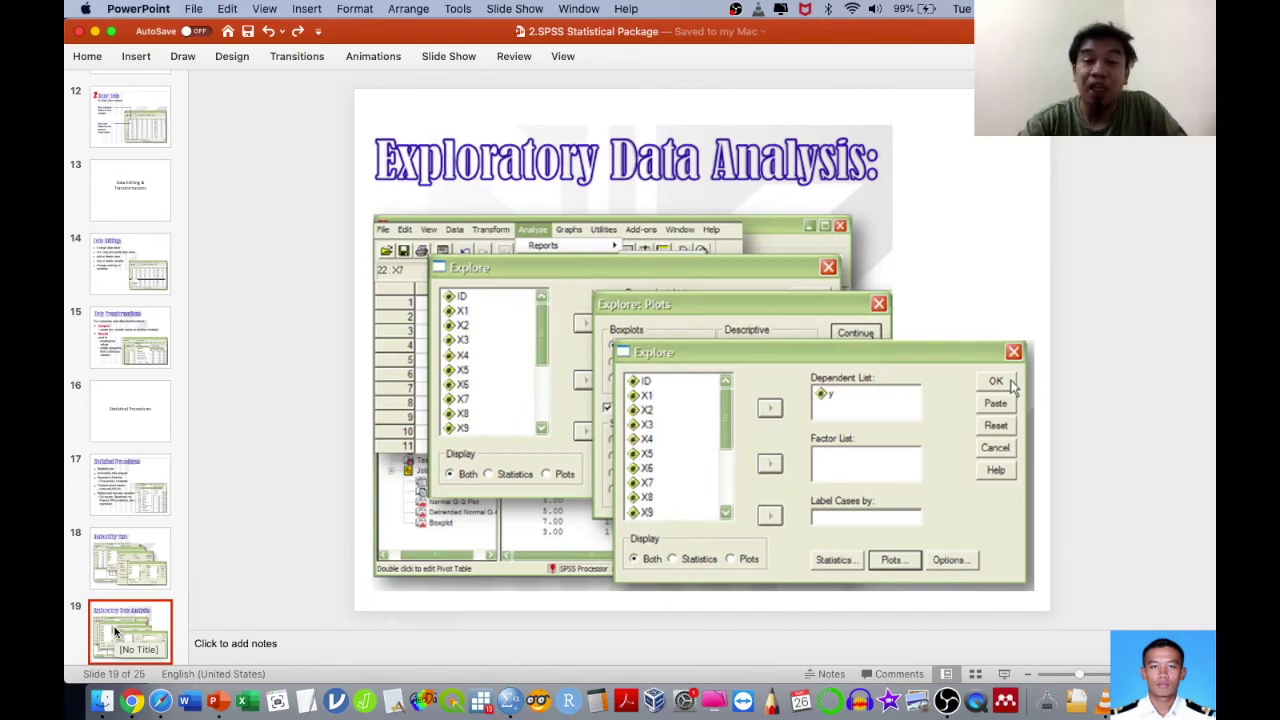
key(Down)
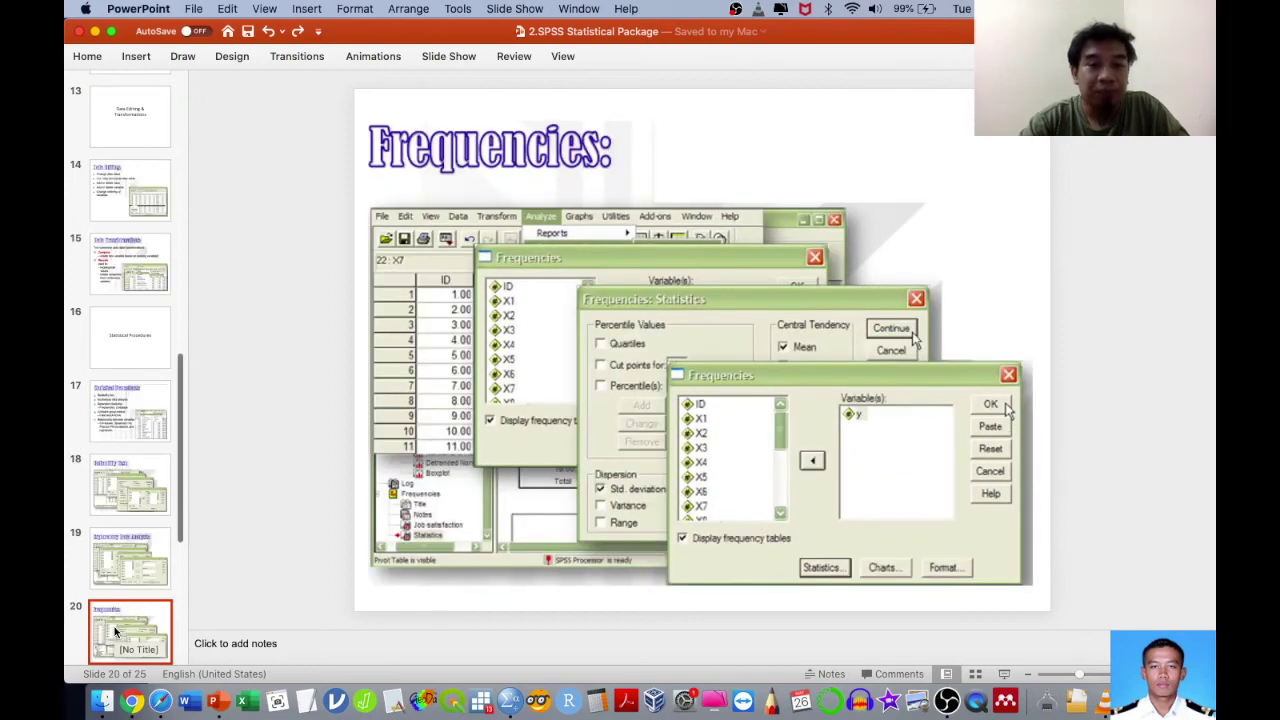
key(Down)
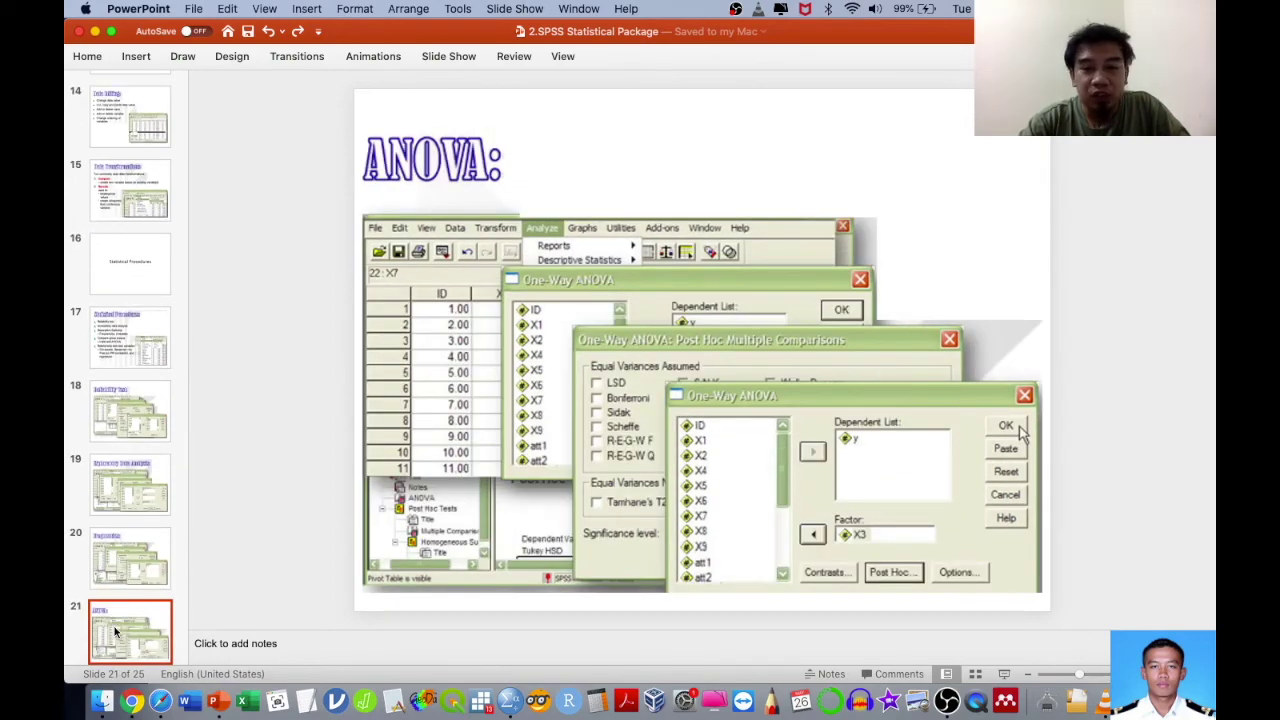
key(Down)
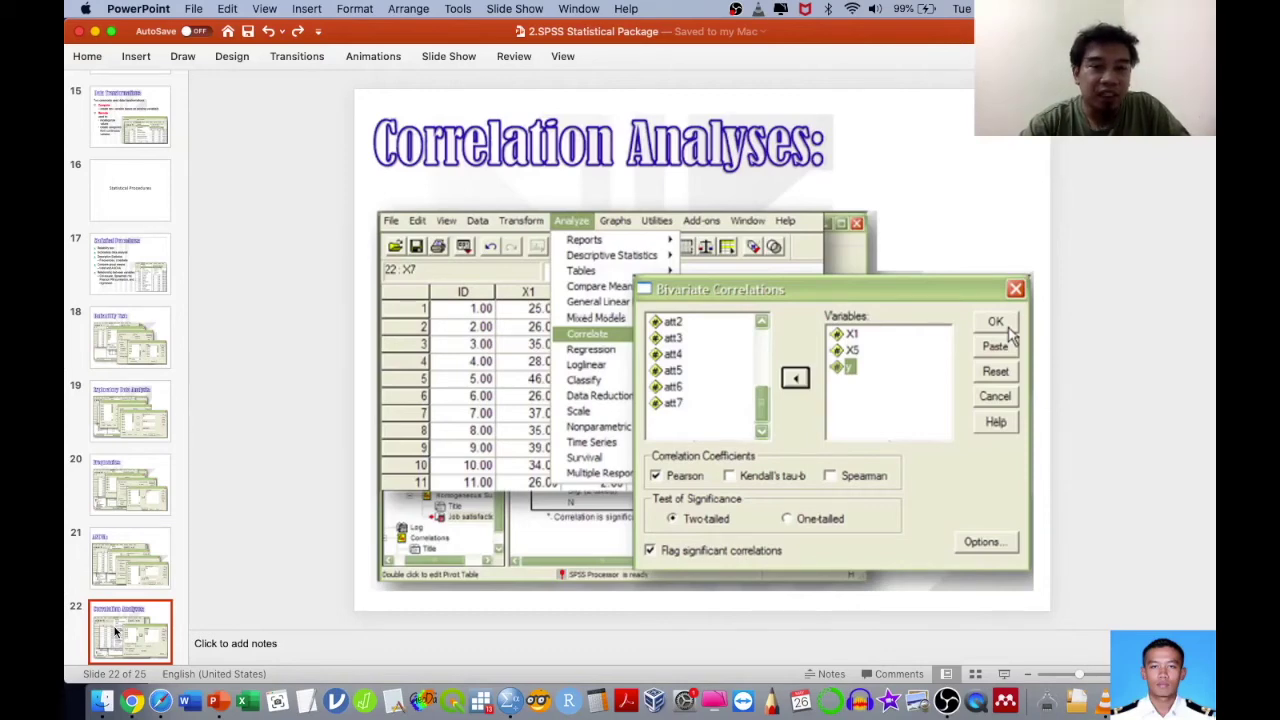
key(Down)
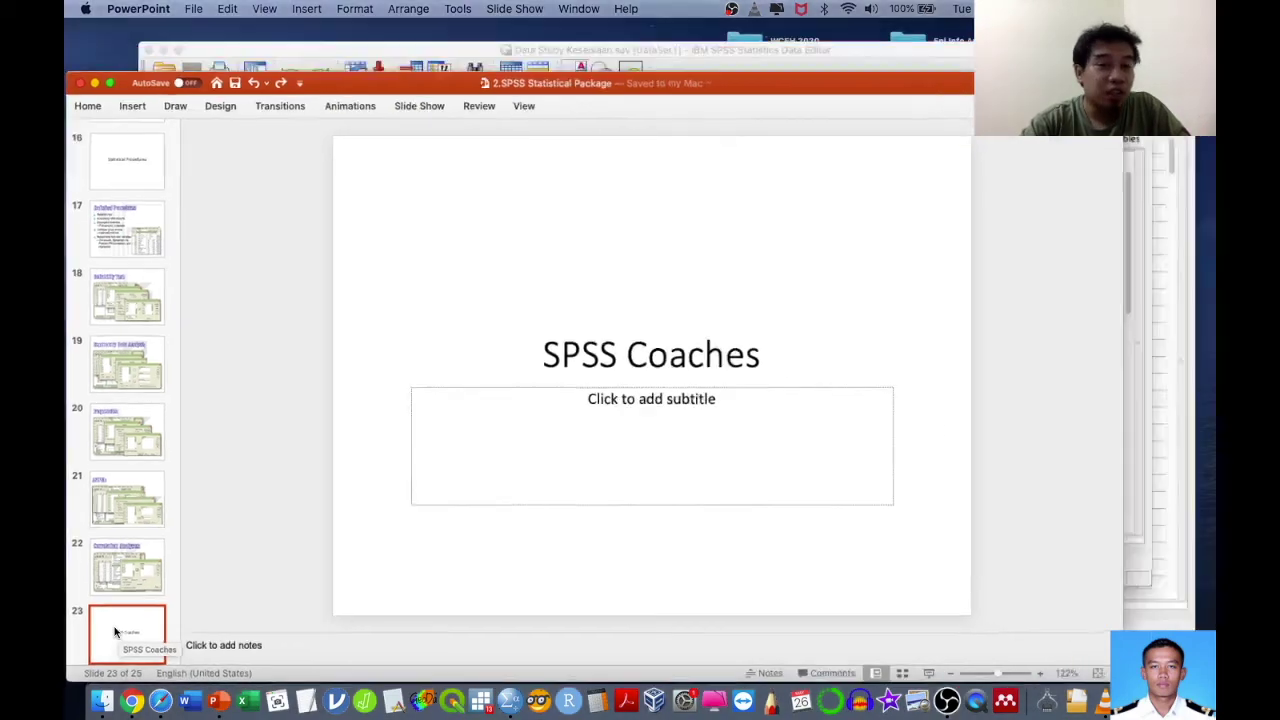
Step: Switch to the SPSS Untitled2 dataset, search the help commands for "coa" and clear the search
key(ctrl+Up)
click(934, 281)
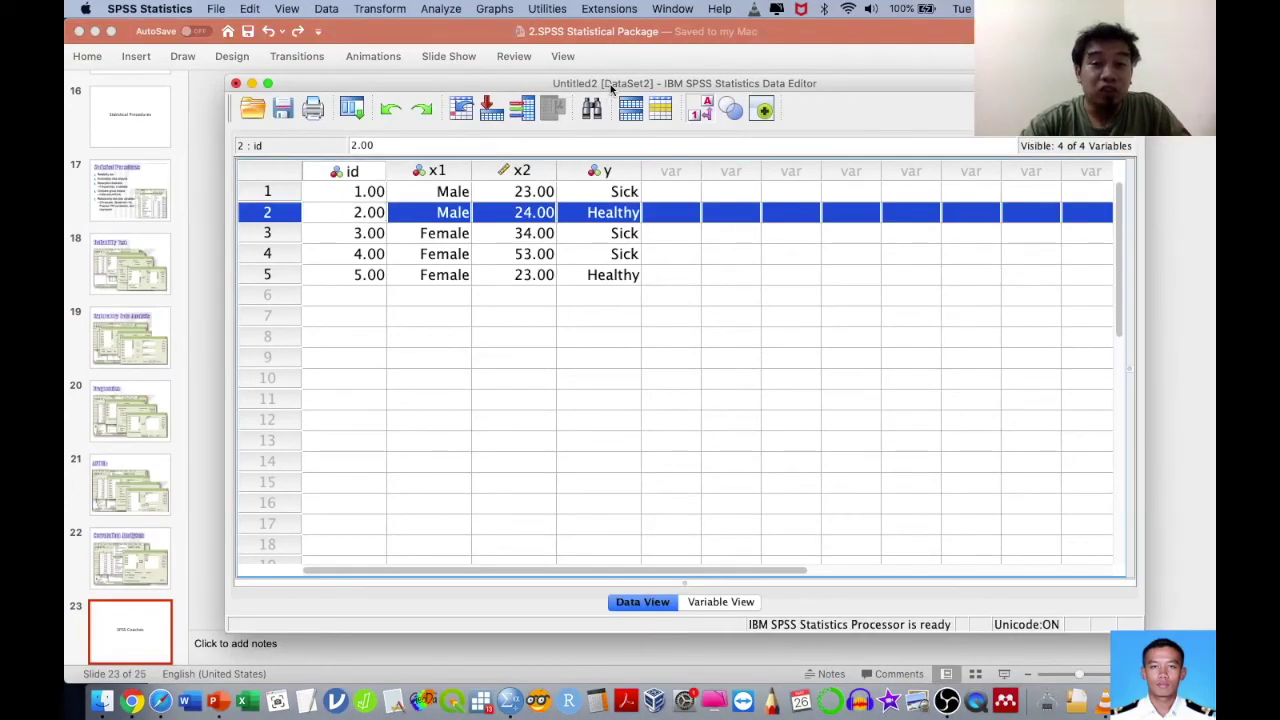
click(730, 9)
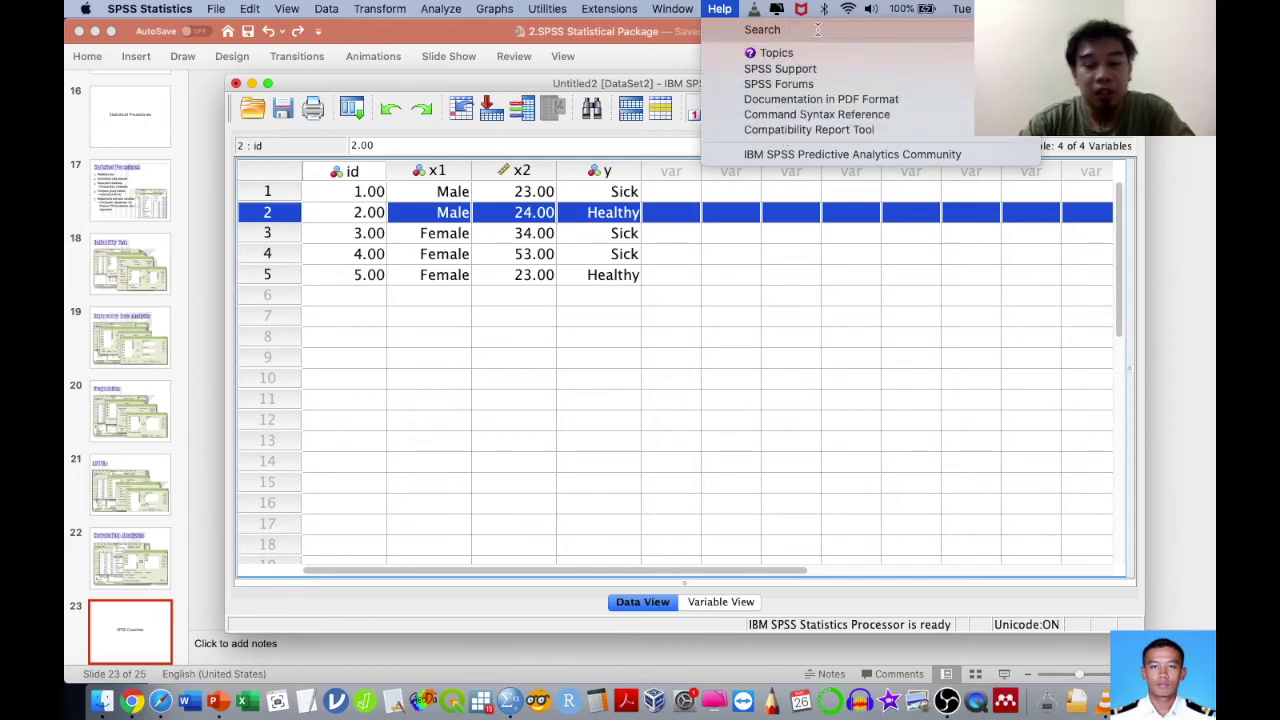
text(coa)
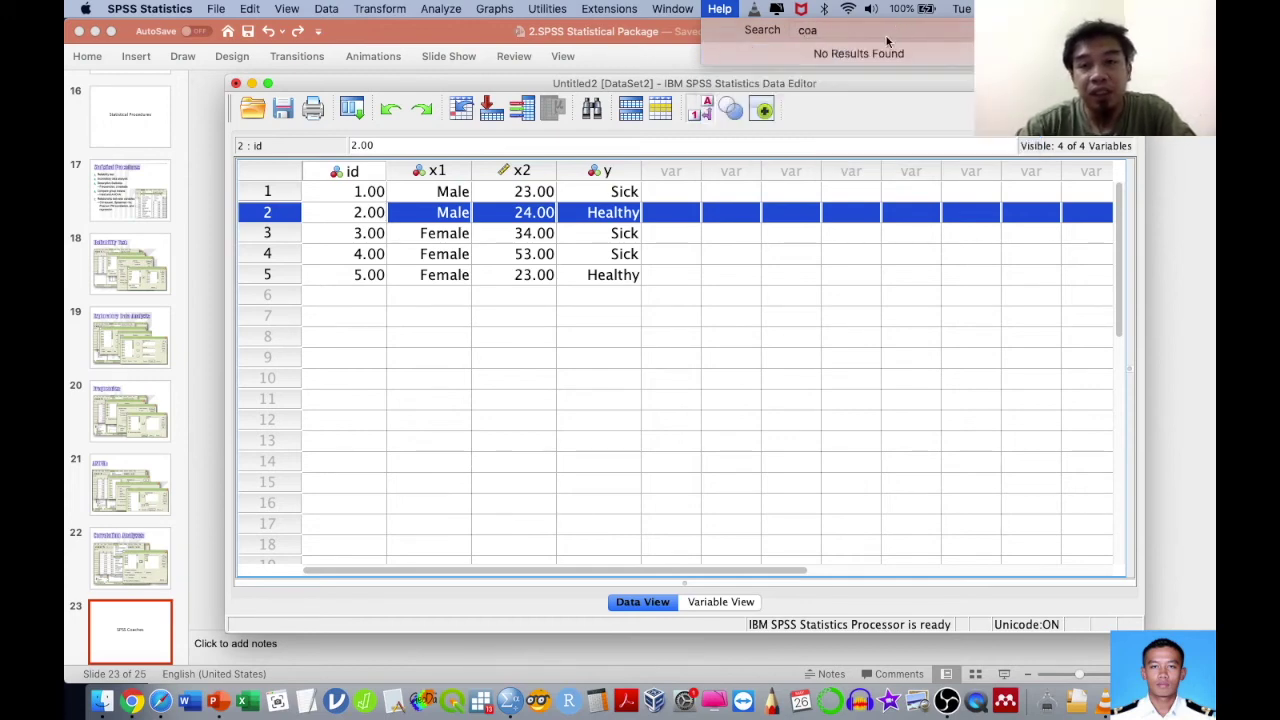
key(BackSpace)
key(BackSpace)
key(BackSpace)
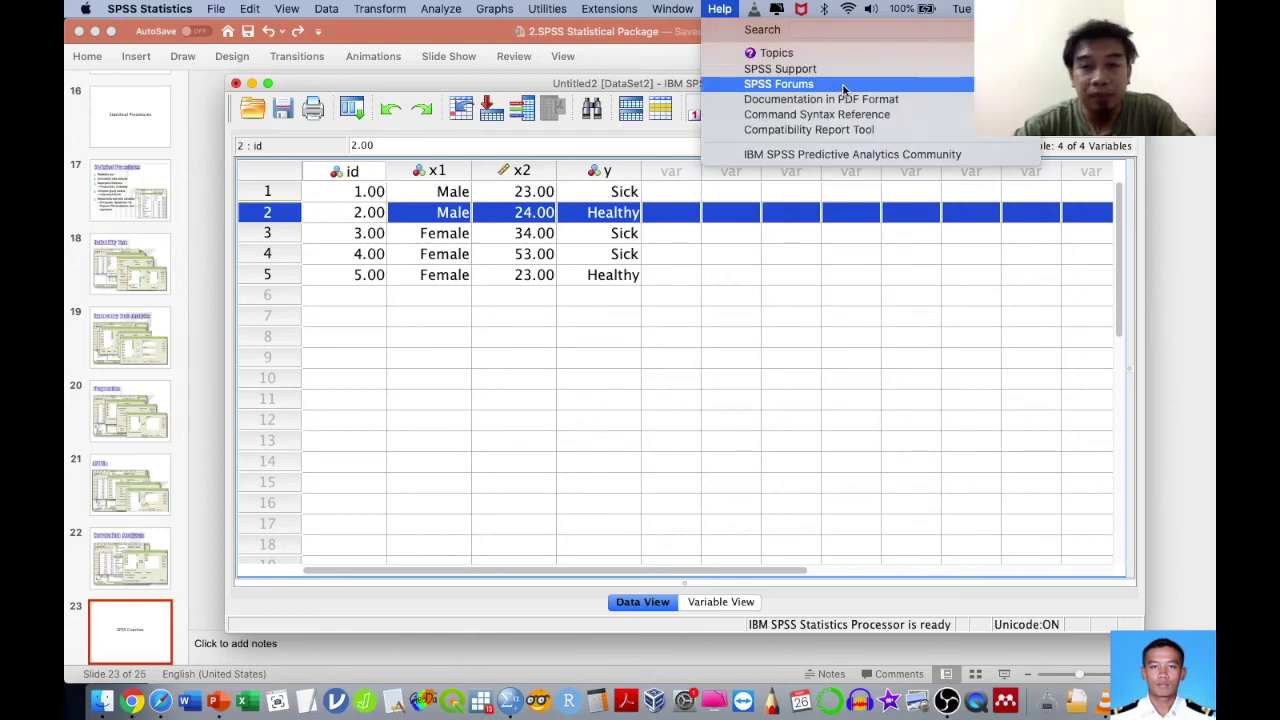
Step: View the SPSS help topics in the browser, and close them to return to the Untitled2 dataset
click(838, 56)
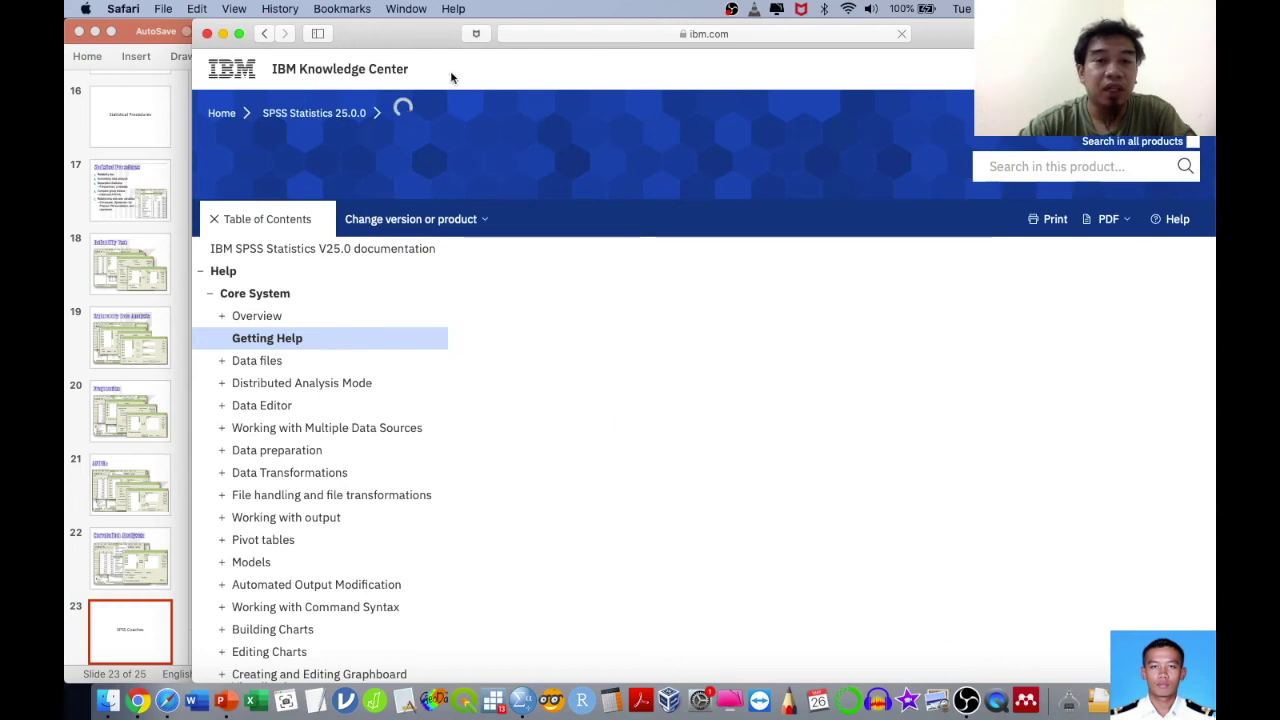
click(207, 33)
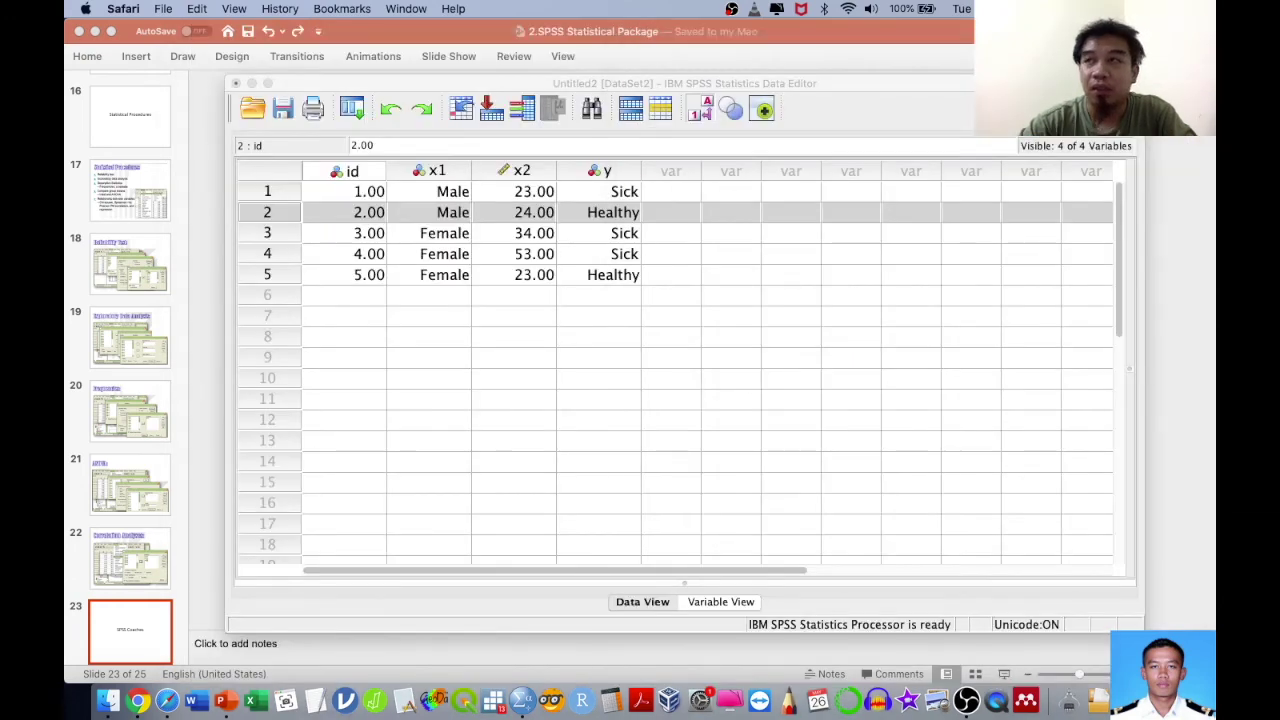
click(686, 340)
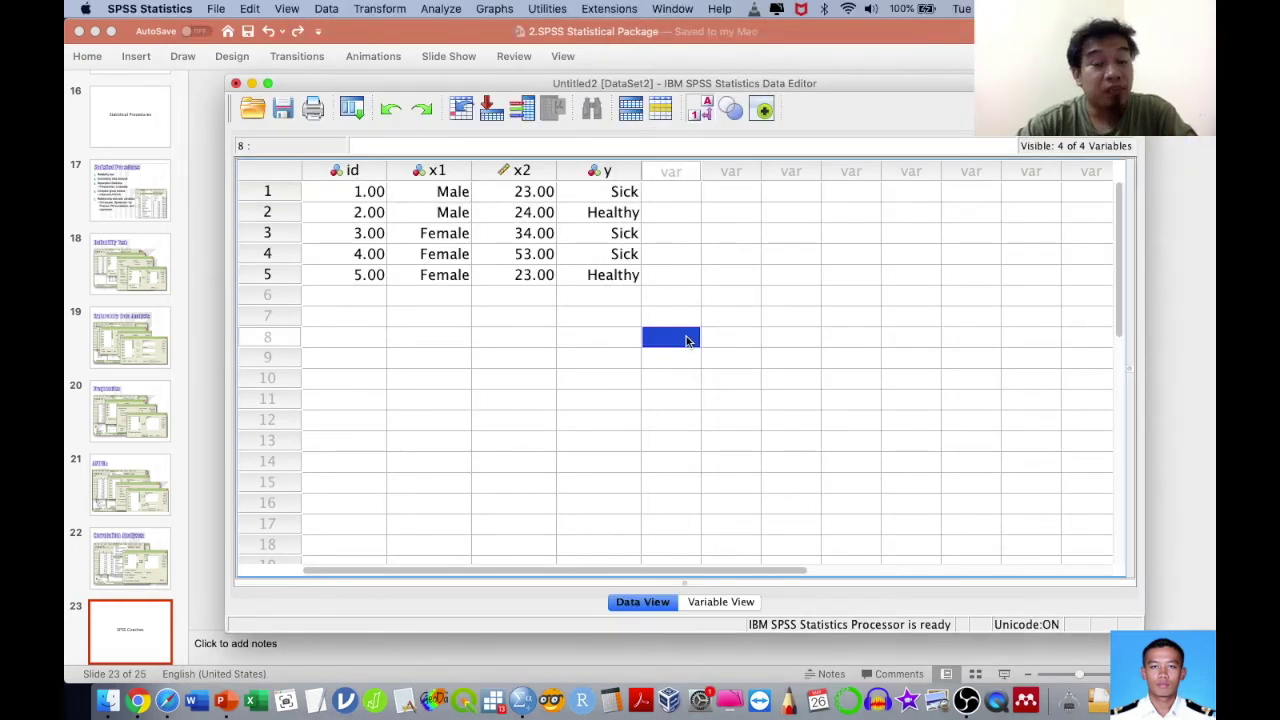
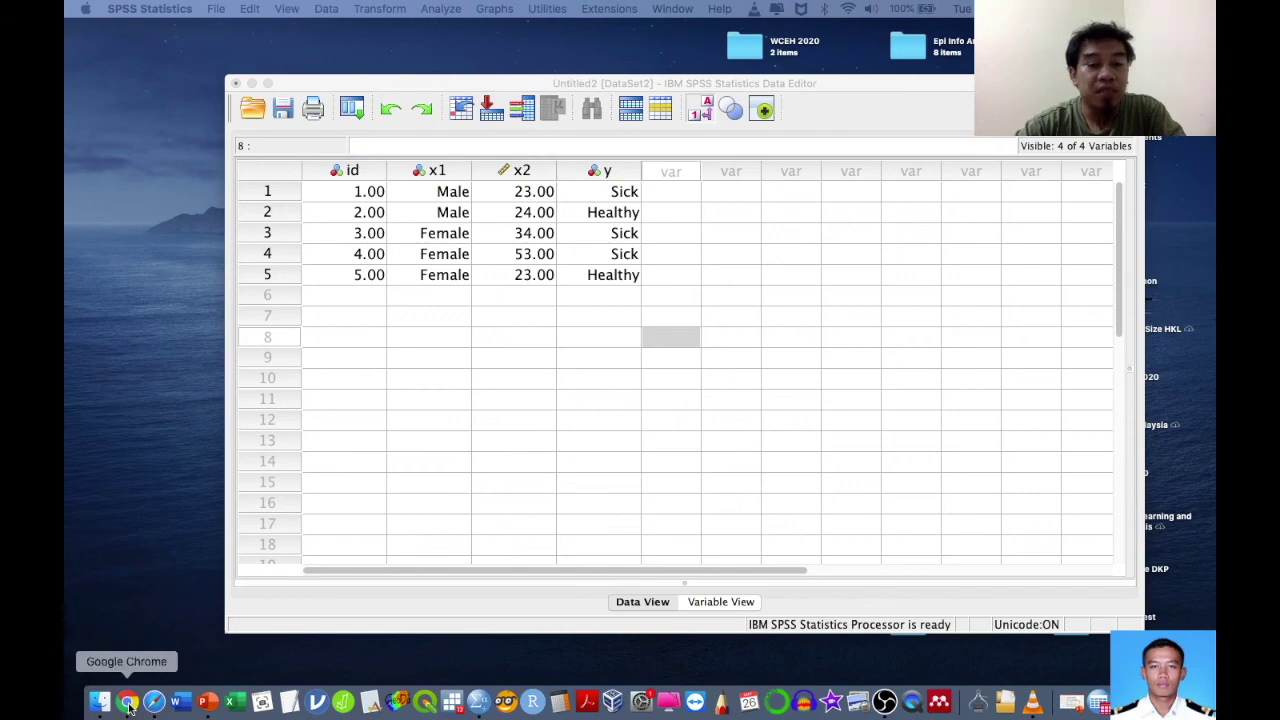
Step: Switch to Google Chrome and search for pspp in a new window to examine the free SPSS alternative
click(128, 705)
key(super+n)
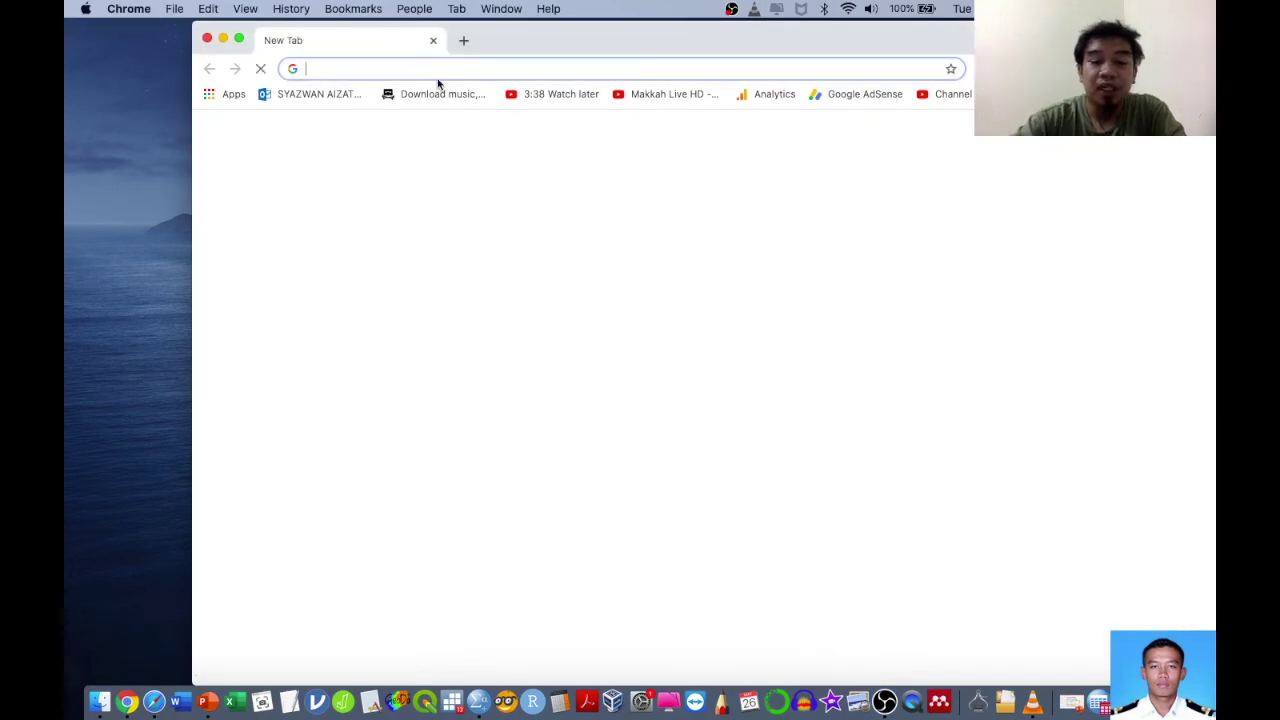
text(pspp)
key(Return)
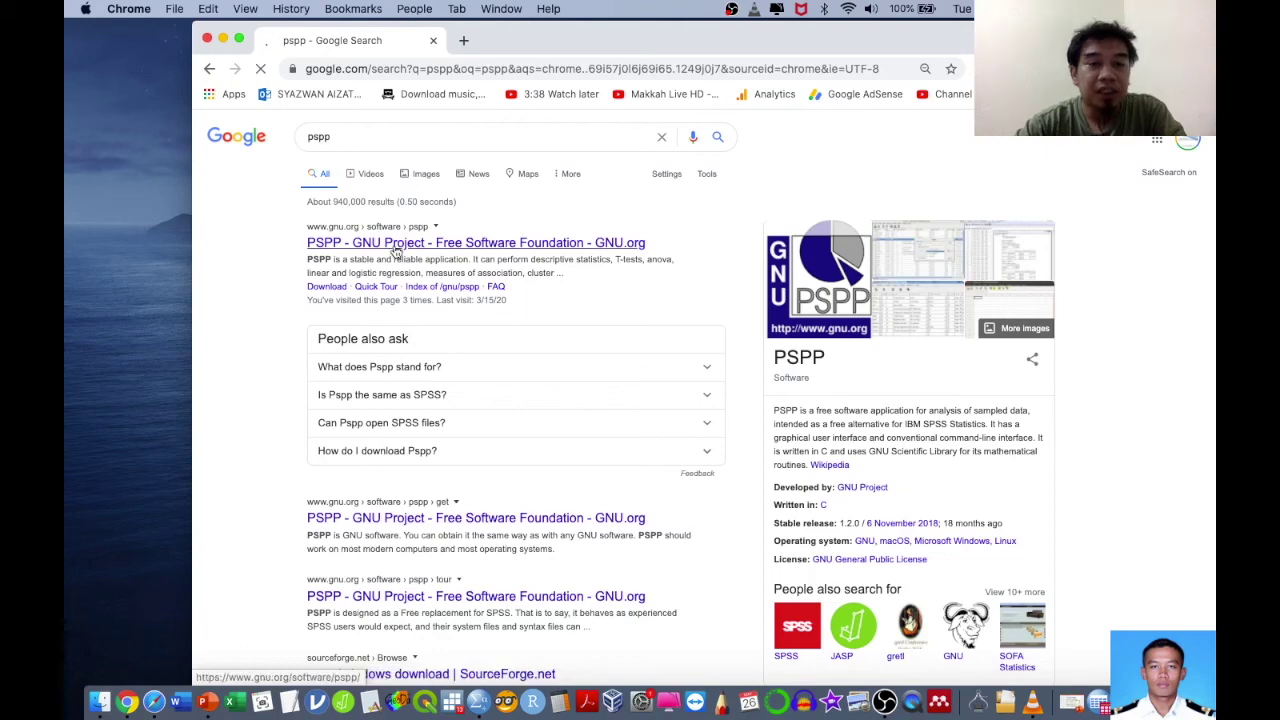
scroll(397, 250, up, 5)
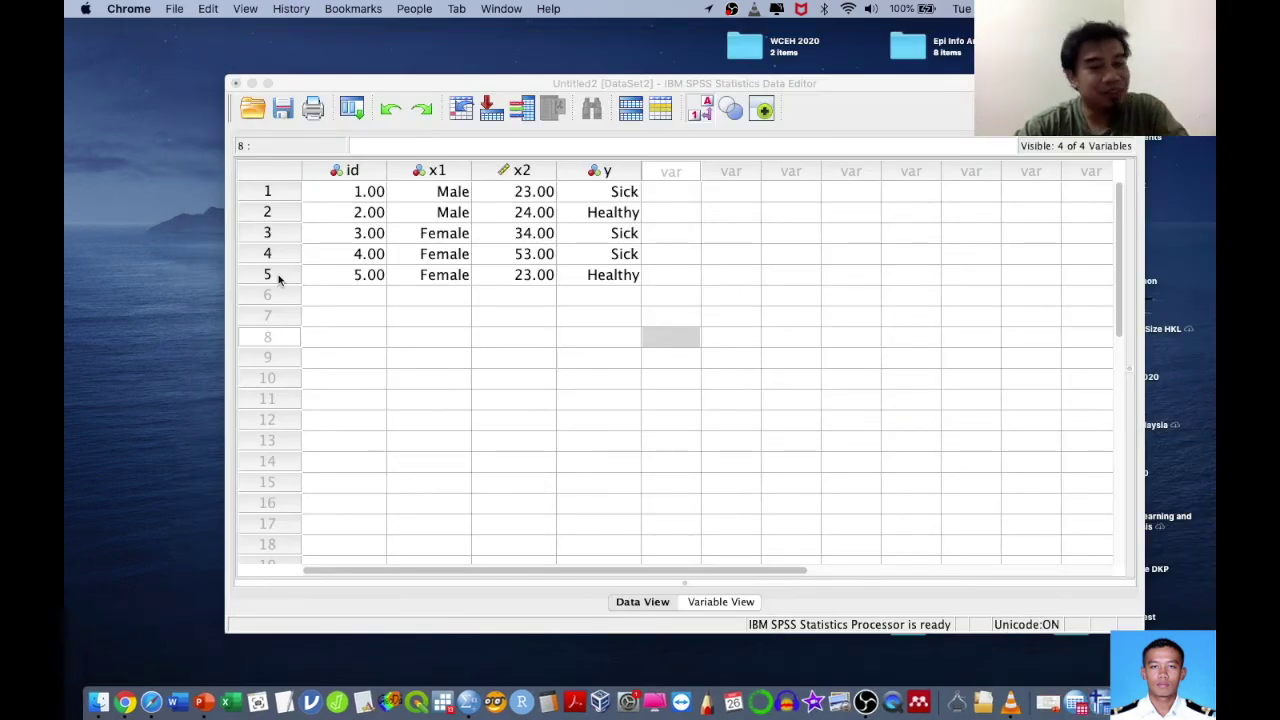
Step: Switch to Finder and show the 0. SPSS Data Analysis folder with the course presentations
click(98, 700)
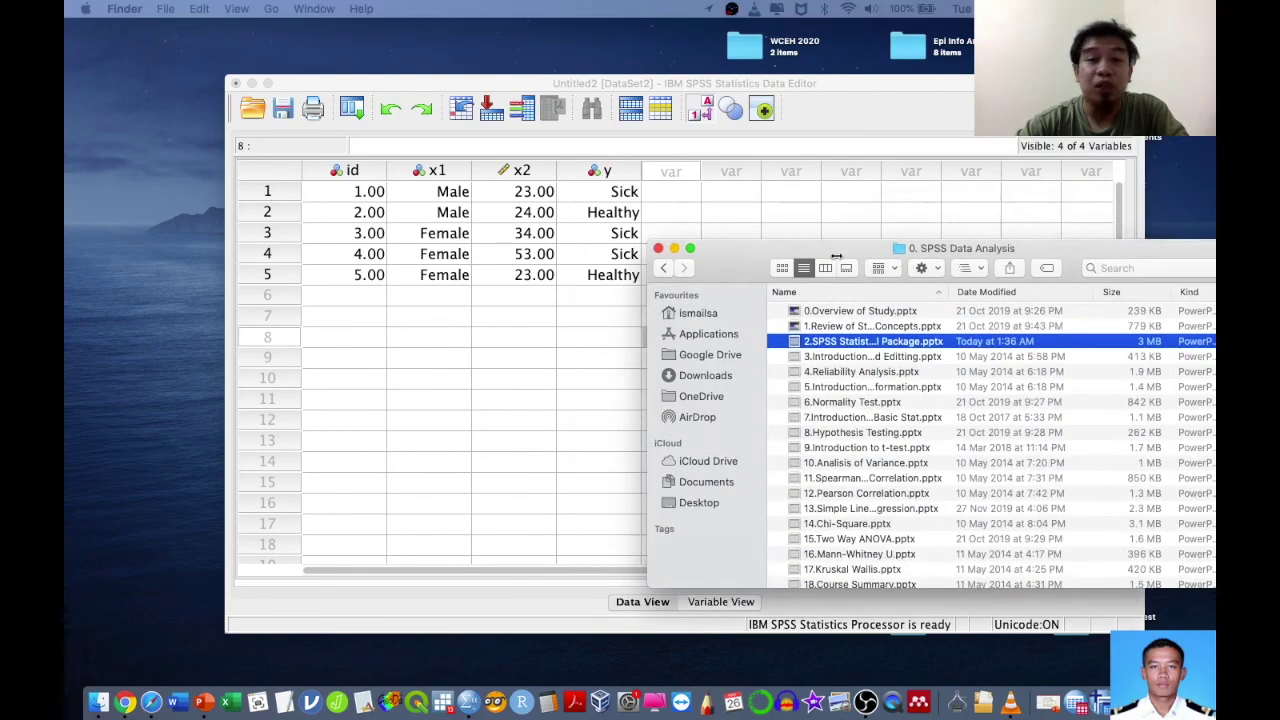
Step: Find pspp among the Mac's applications by searching for "psp", and launch it
click(466, 330)
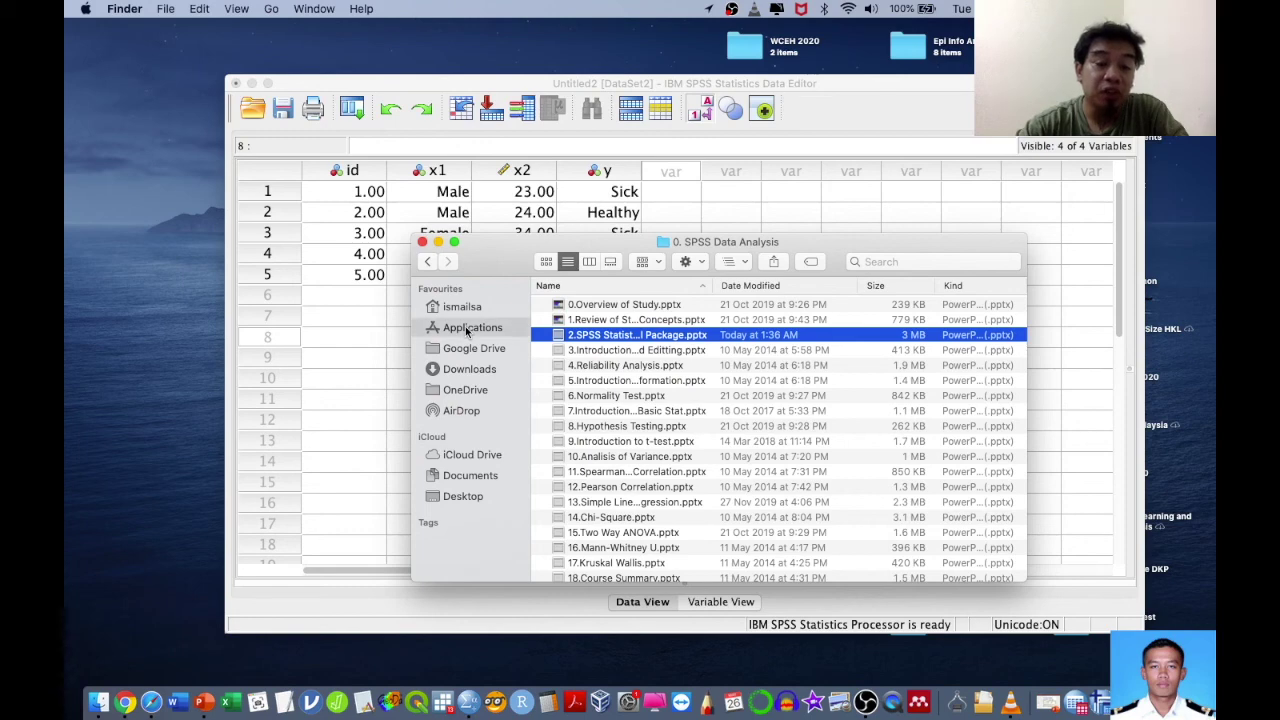
scroll(638, 350, down, 10)
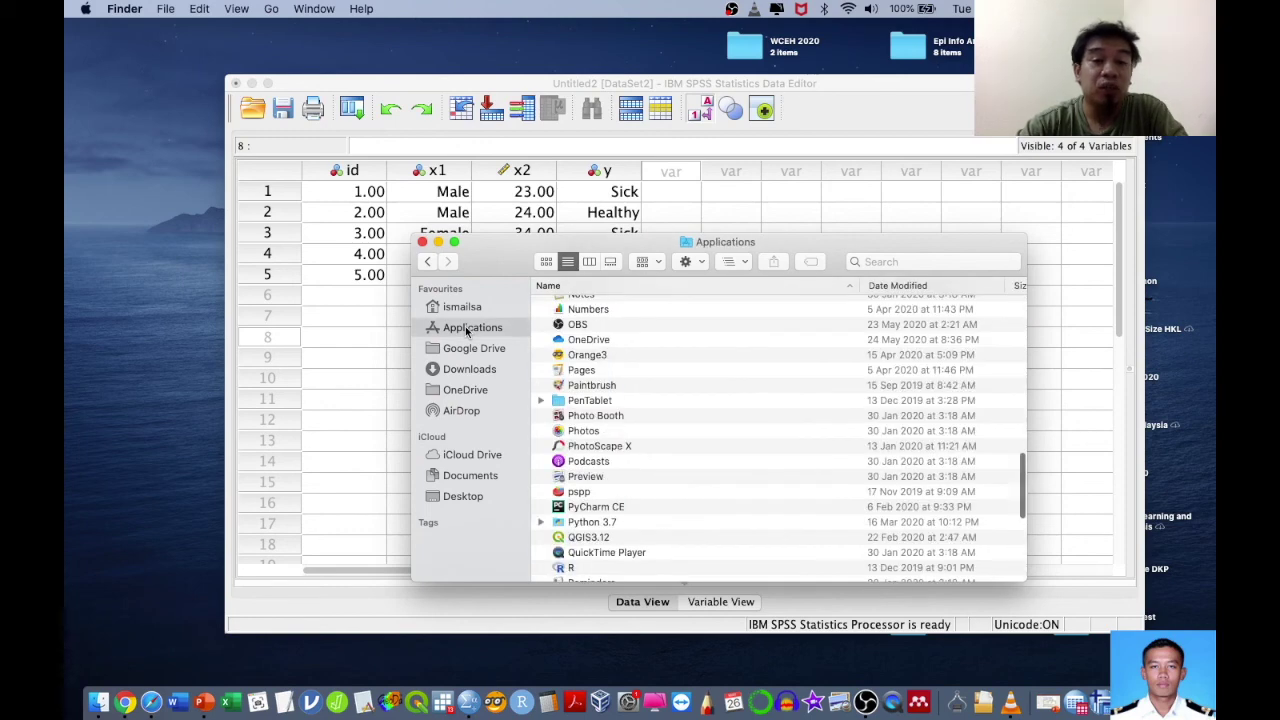
click(918, 264)
text(psp)
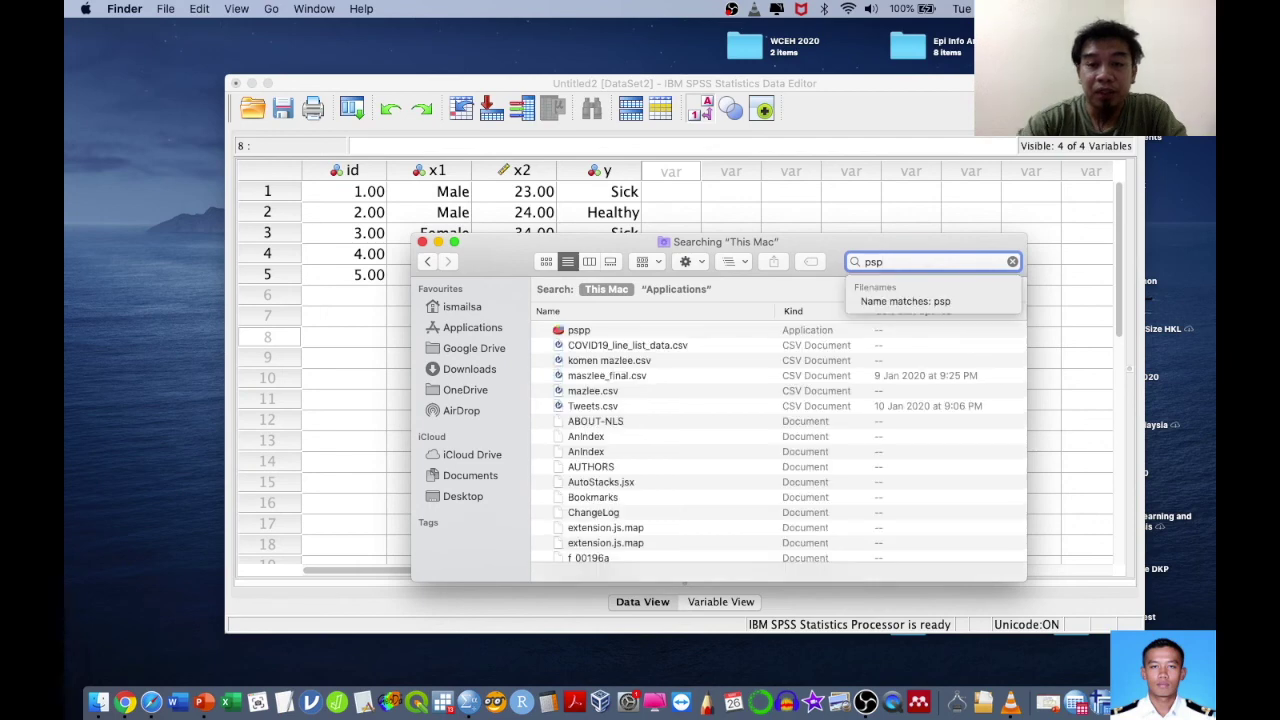
click(833, 331)
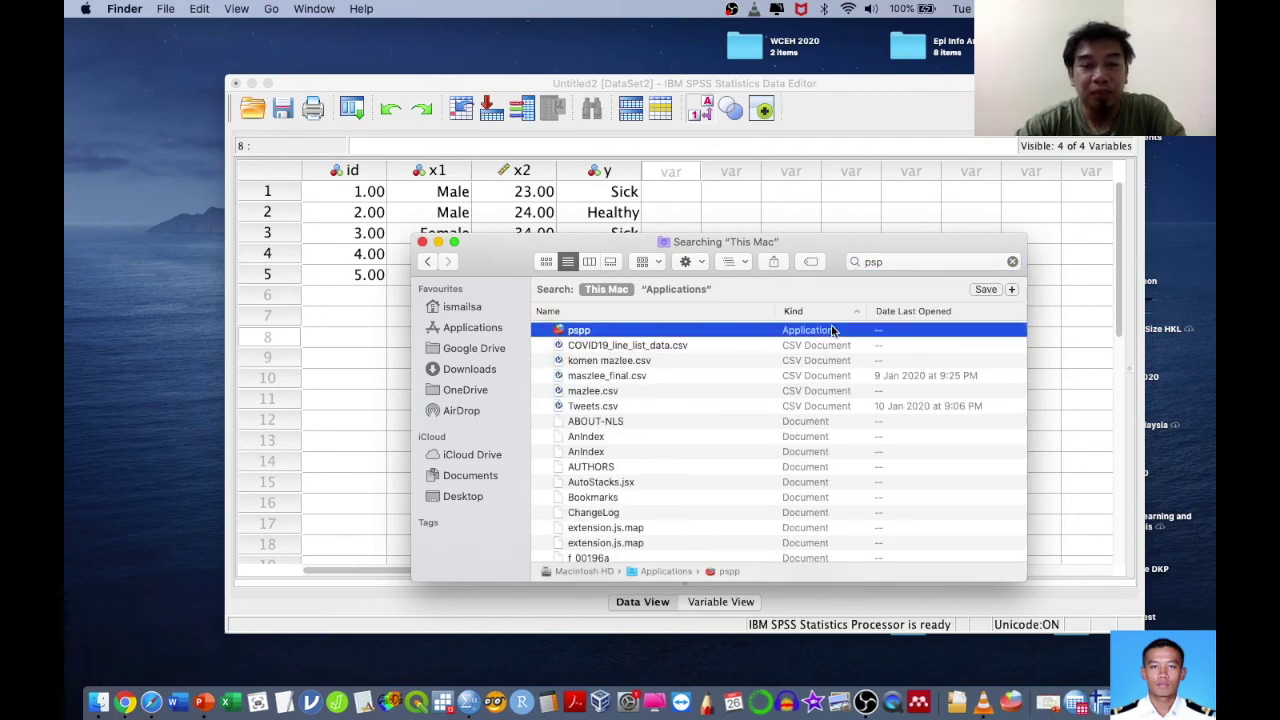
double_click(833, 331)
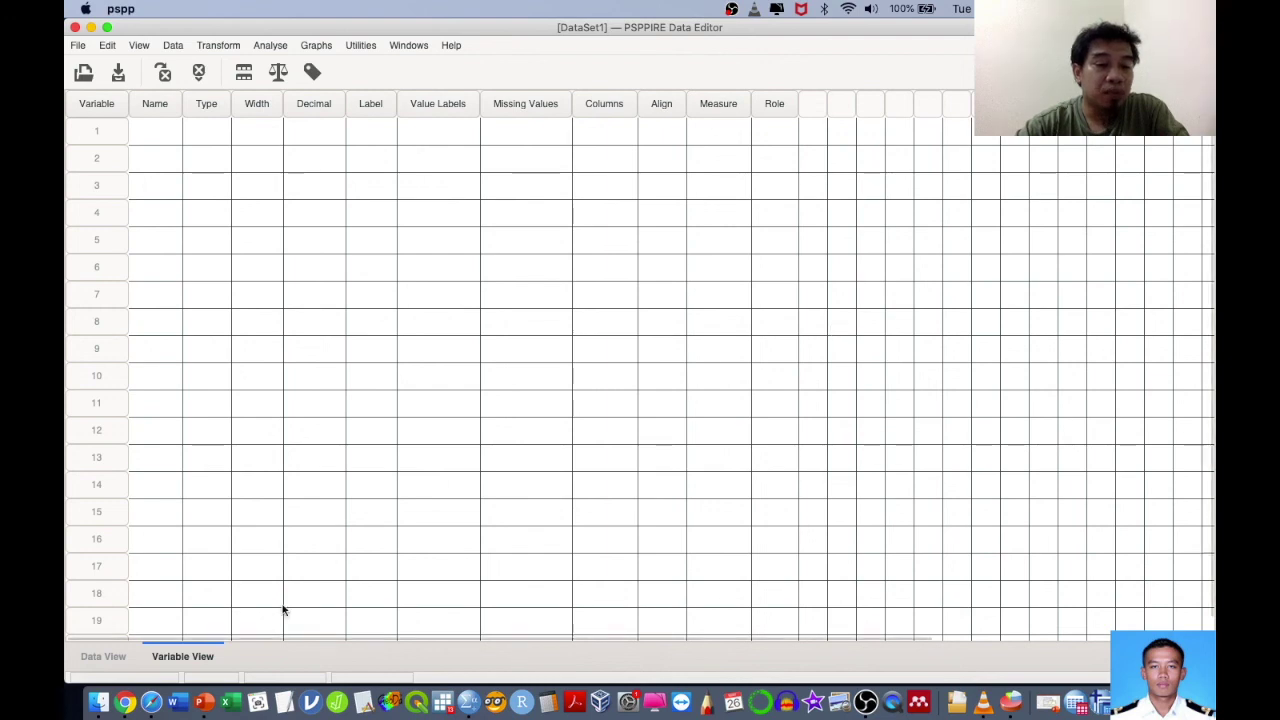
Step: Examine PSPP's empty Data View and Variable View to compare their layout with SPSS
click(112, 658)
click(166, 660)
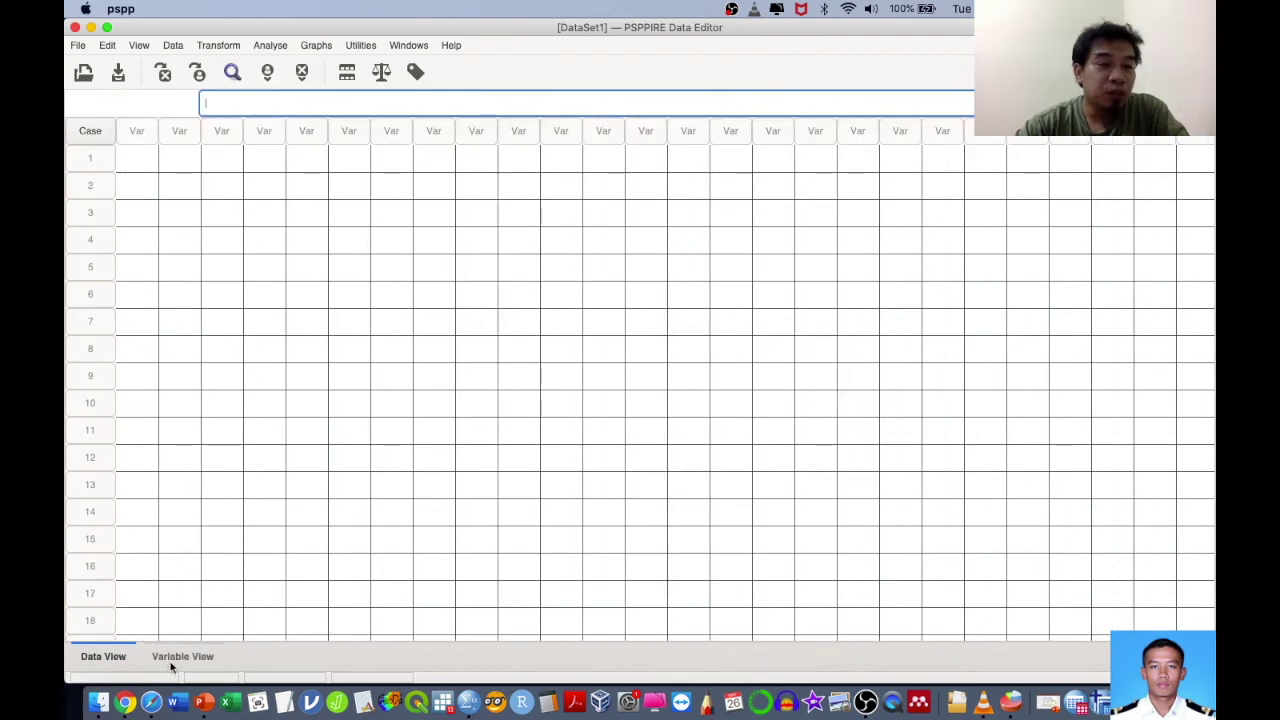
click(94, 660)
click(172, 655)
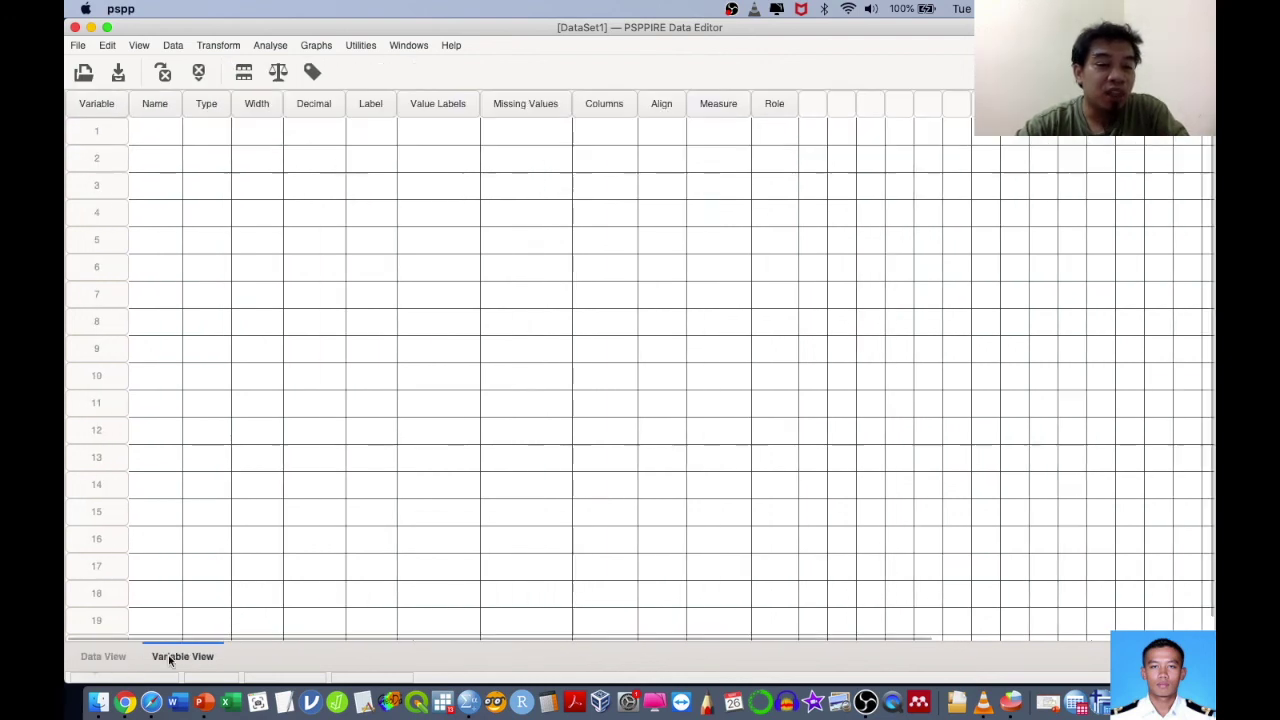
click(107, 654)
click(181, 657)
click(110, 658)
click(183, 654)
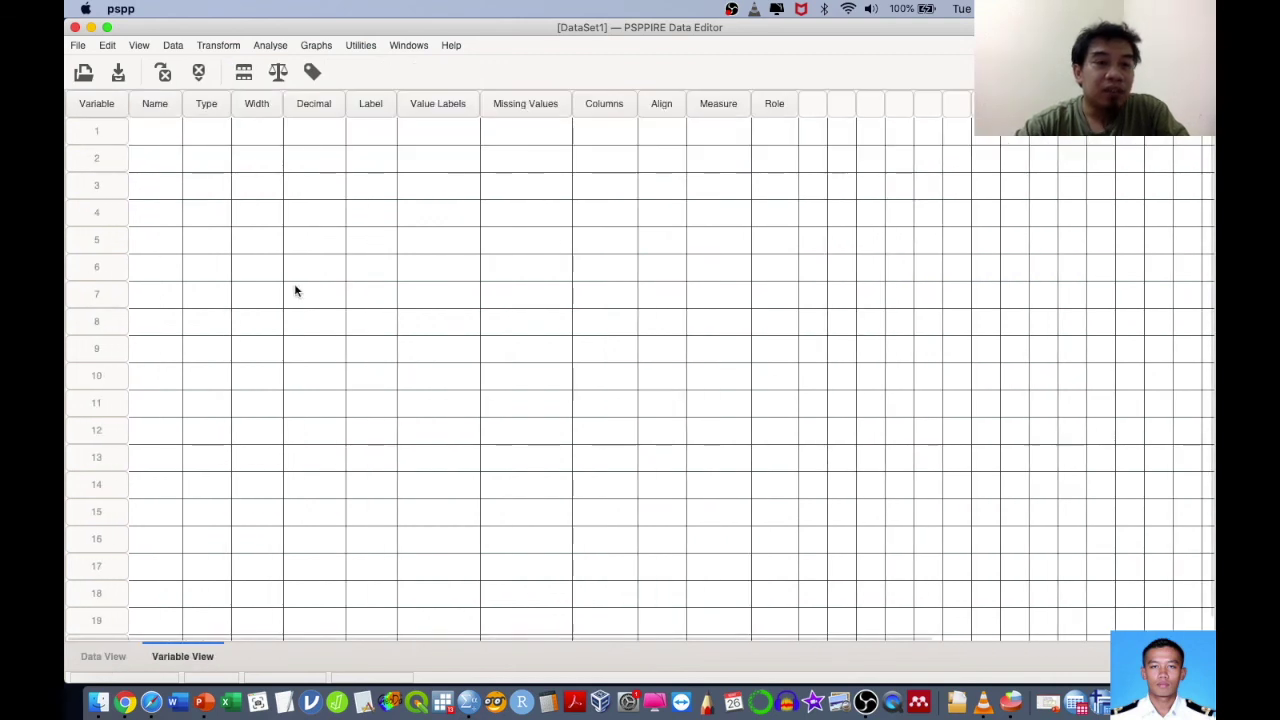
Step: Look through PSPP's utility, data transformation and analysis commands, and close the PSPP data editor
click(286, 46)
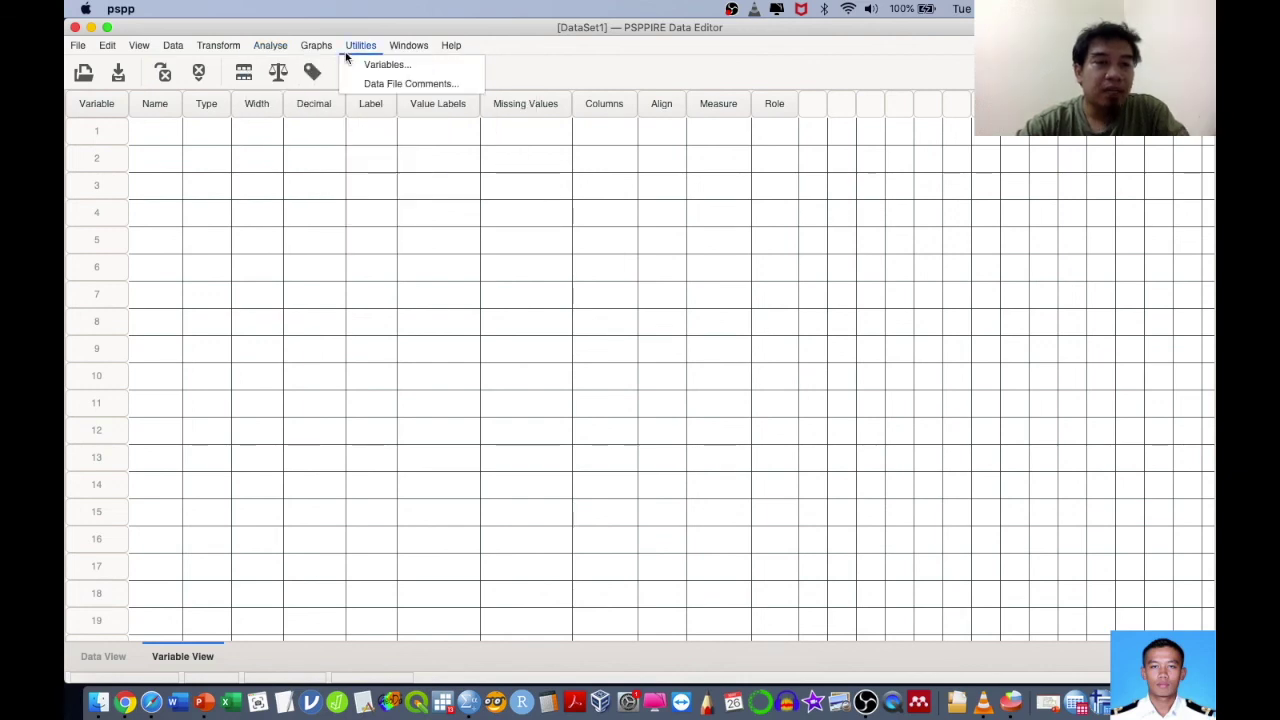
mouse_move(229, 52)
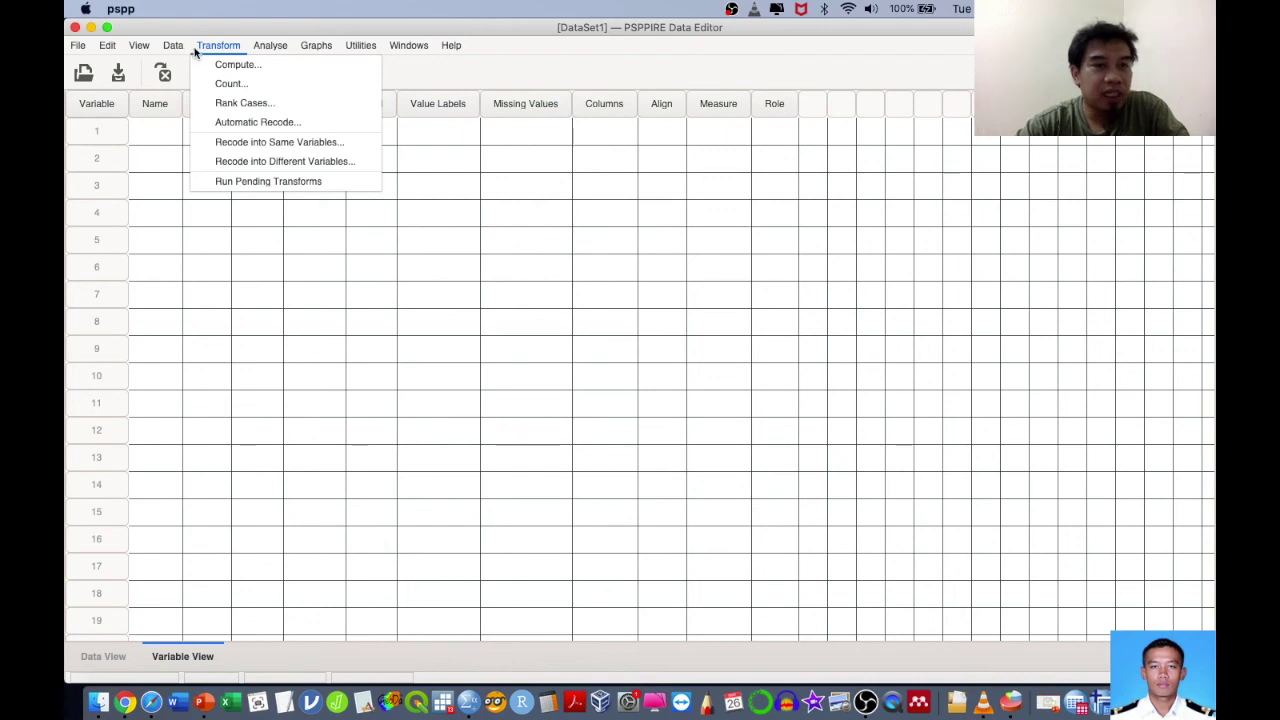
mouse_move(270, 47)
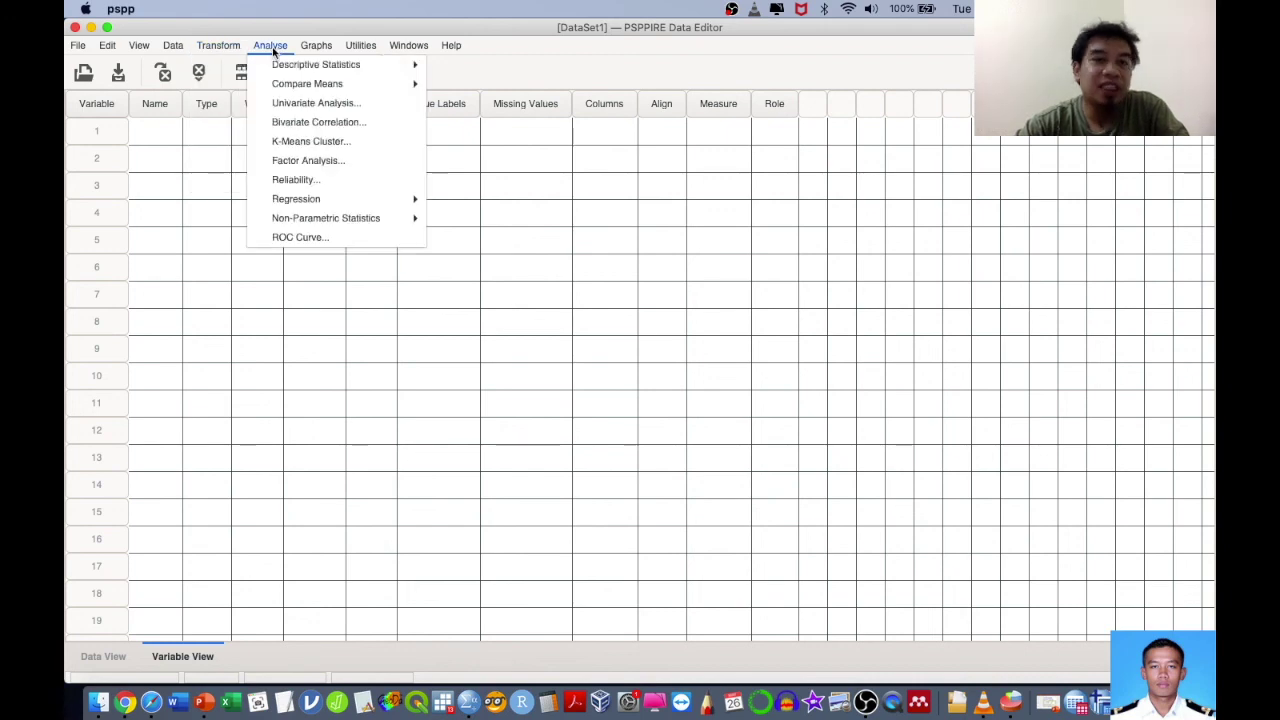
click(502, 50)
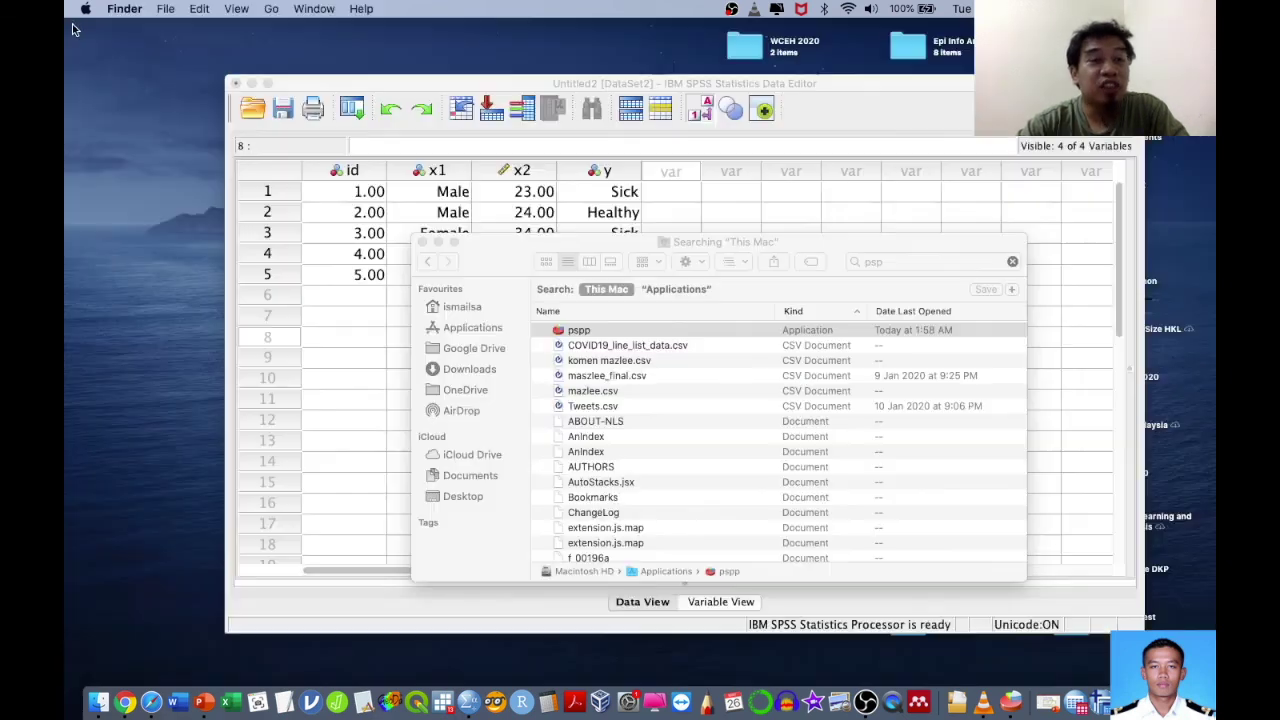
click(75, 27)
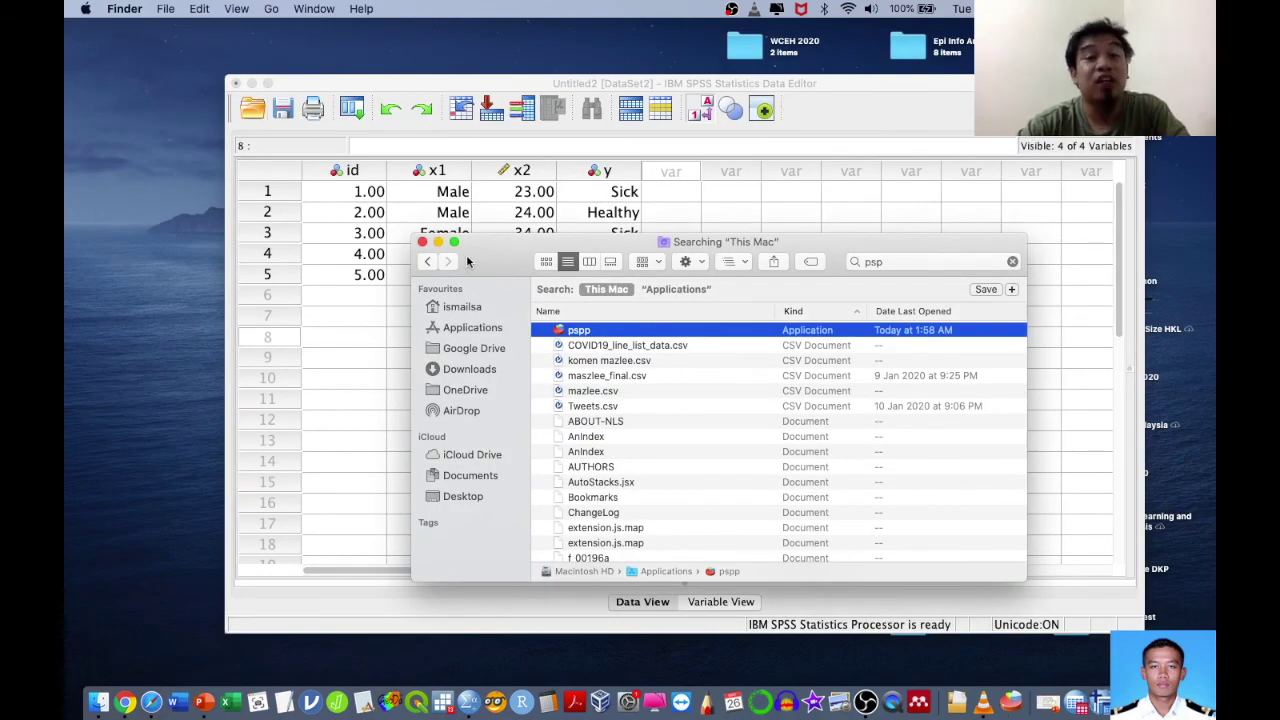
Step: Minimize the Finder search window, and switch to PowerPoint to close the 2.SPSS Statistical Package presentation
click(439, 243)
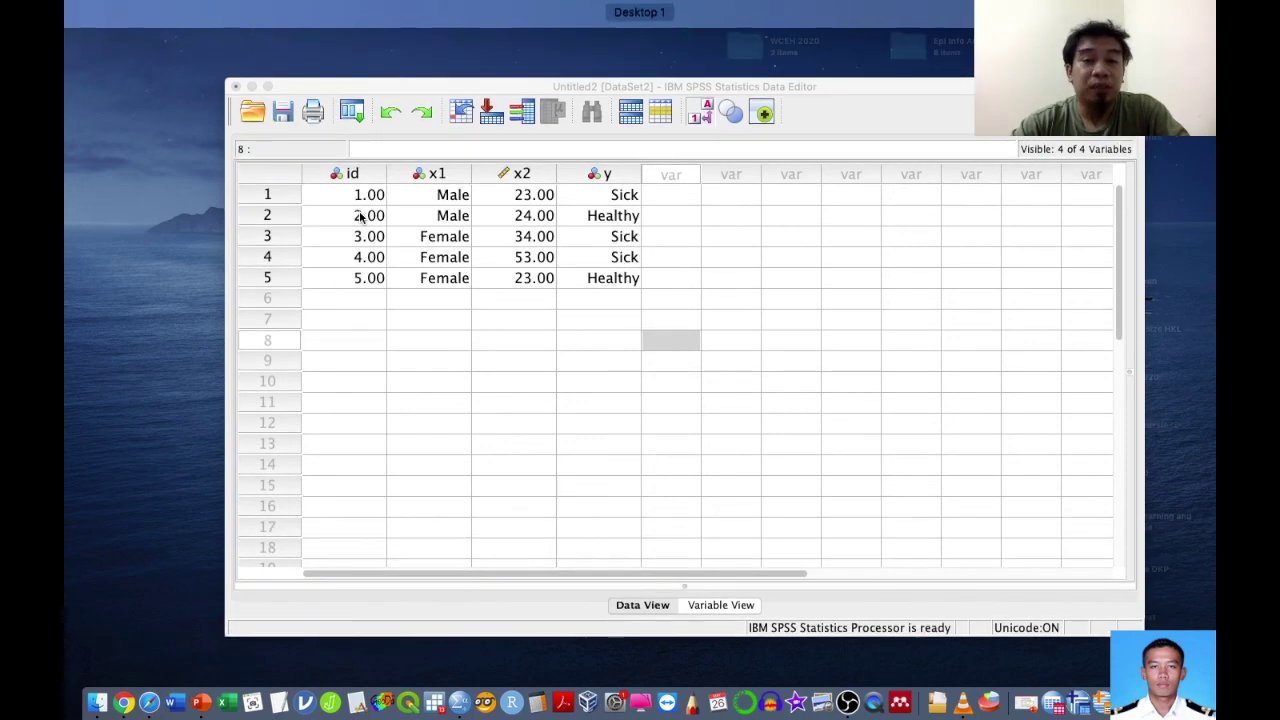
click(466, 420)
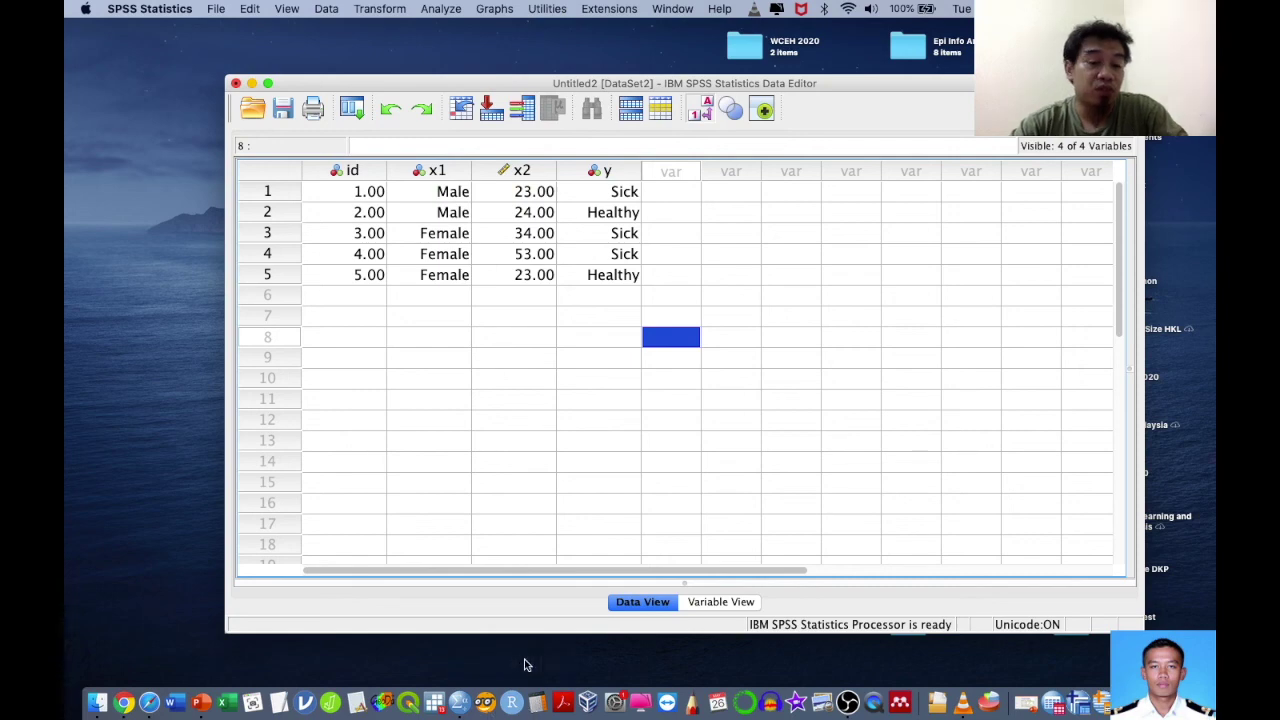
click(201, 703)
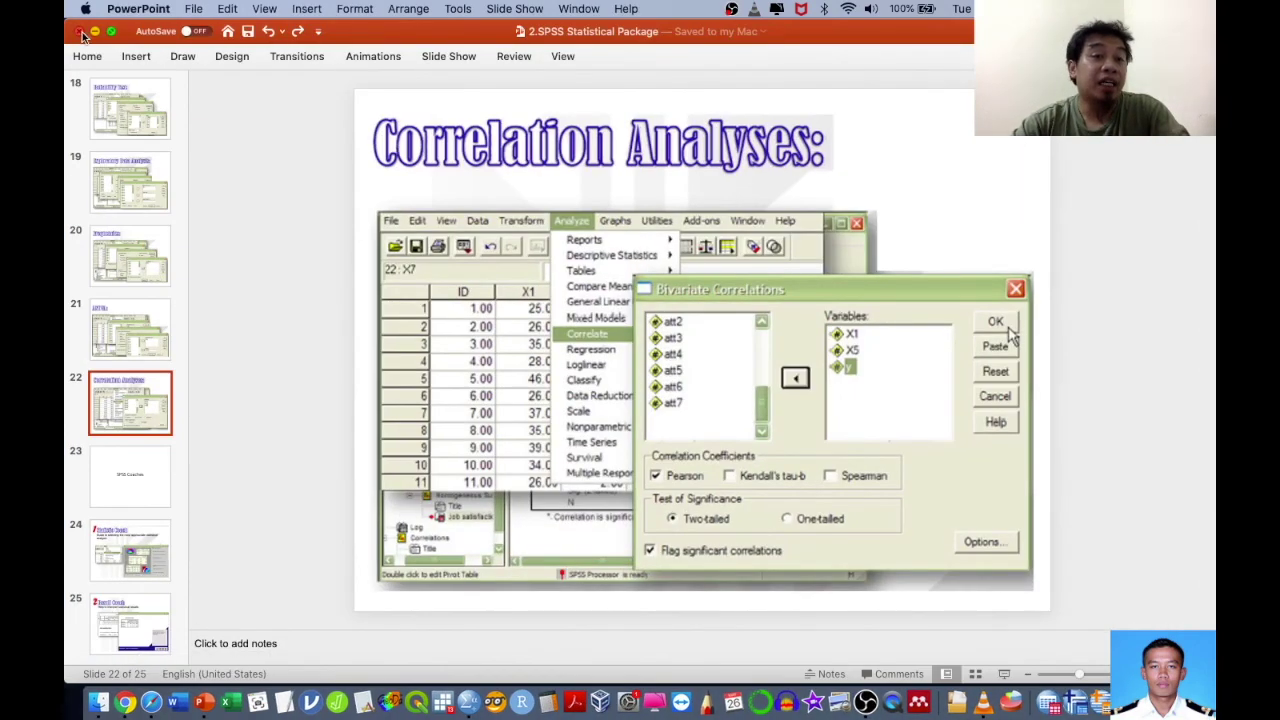
click(83, 33)
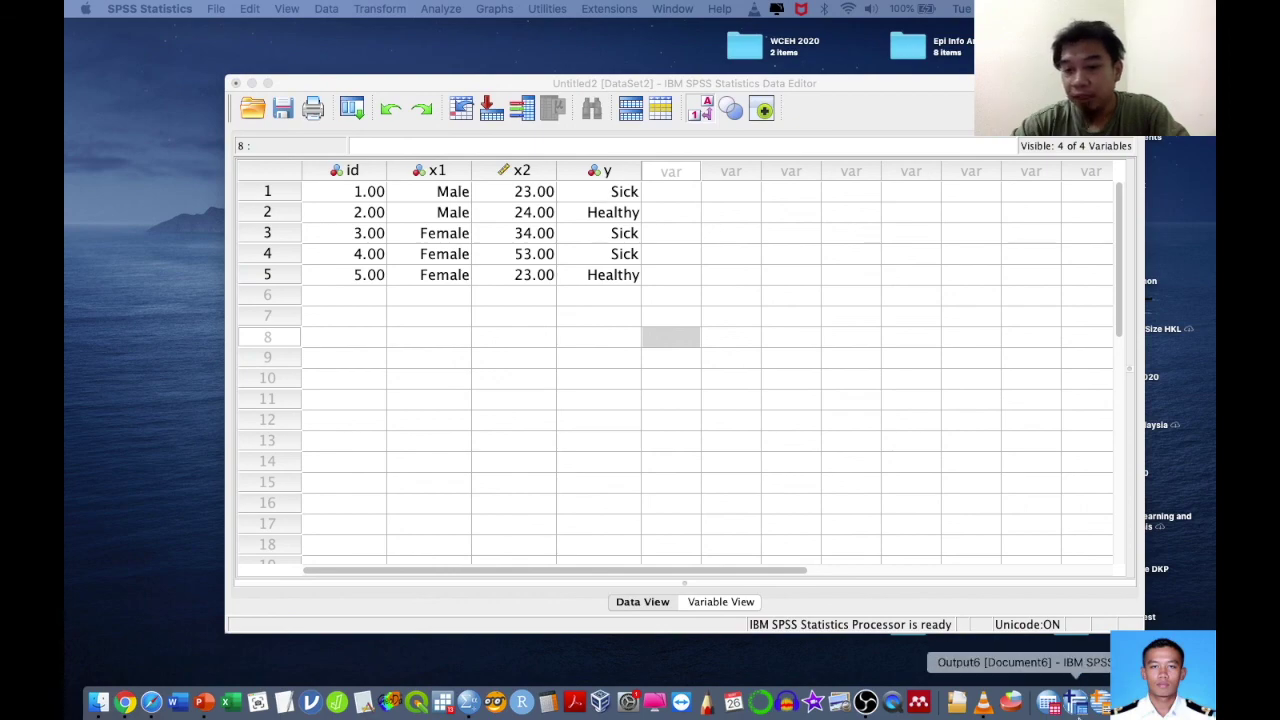
Step: Restore the Finder window with the "psp" search and dismiss it, leaving the SPSS Untitled2 dataset on screen
text(psp)
key(Return)
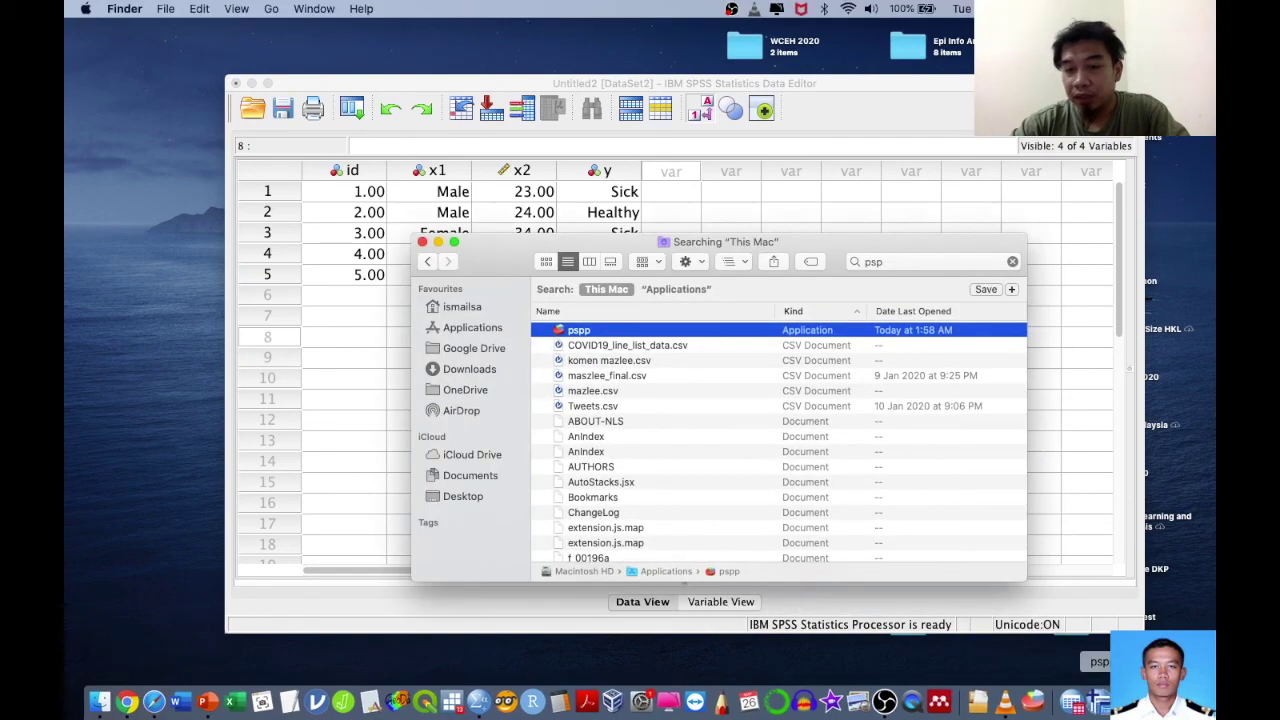
click(506, 247)
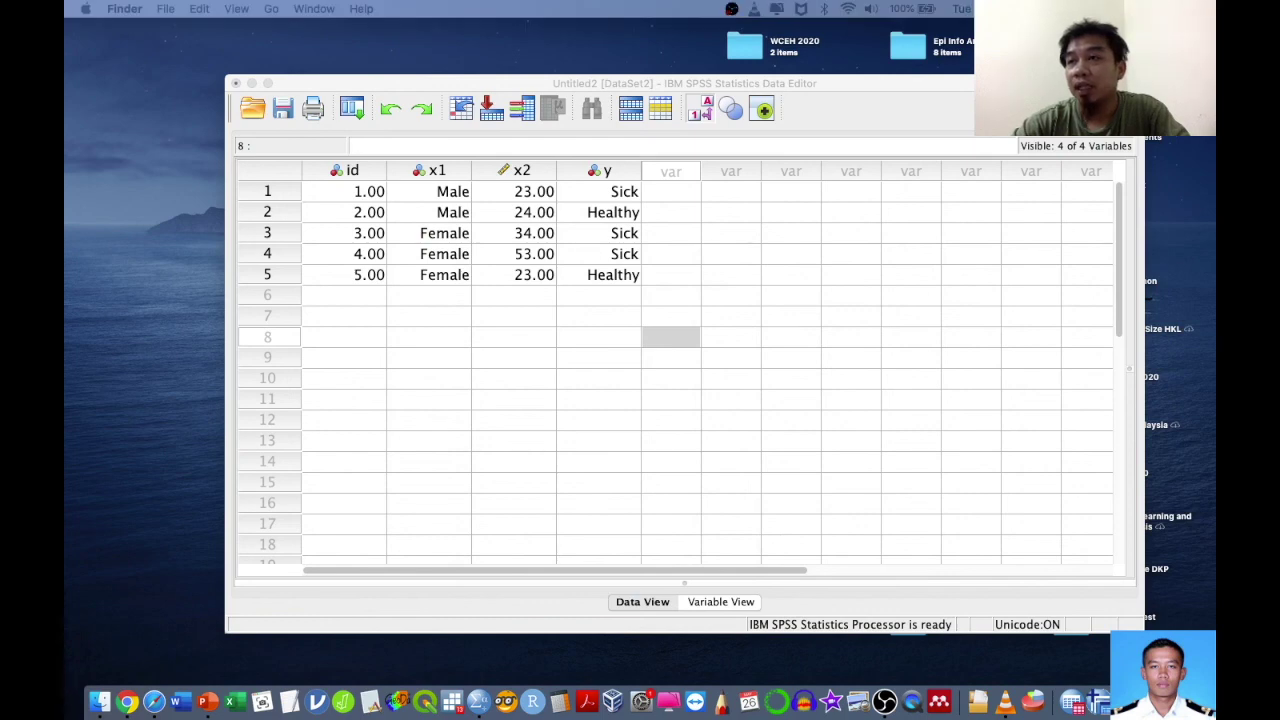